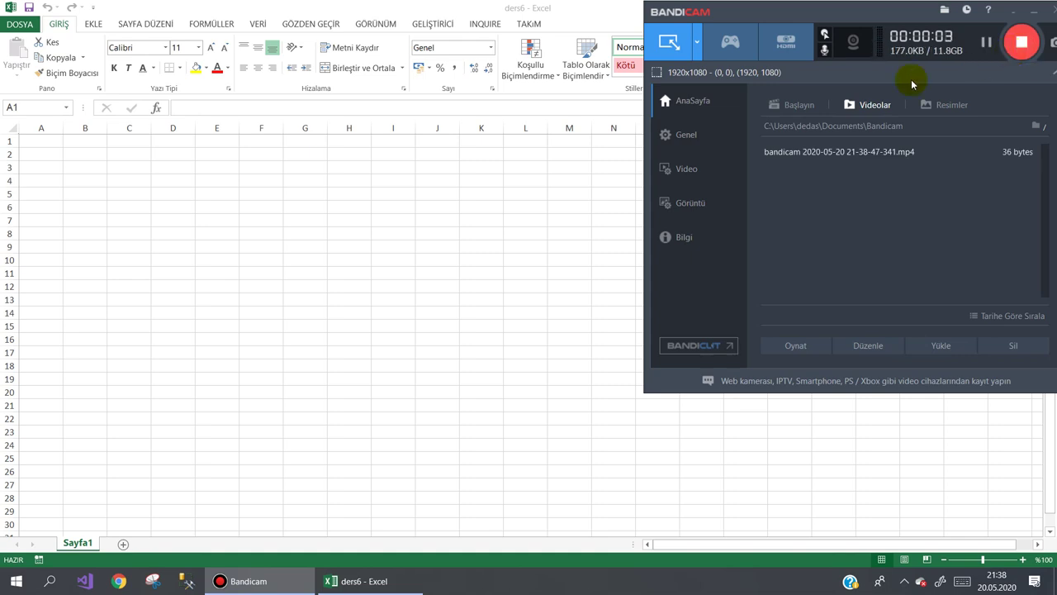
# - Save ders6 to the desktop as file type Makro İçerebilen Excel Çalışma Kitabı
pyautogui.click(461, 157)
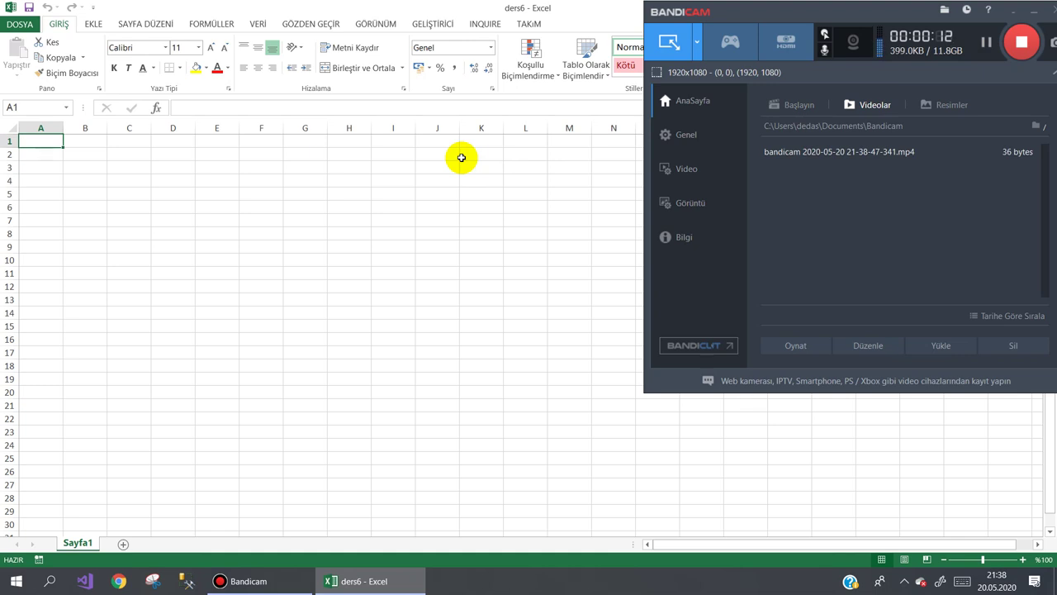
pyautogui.click(1033, 14)
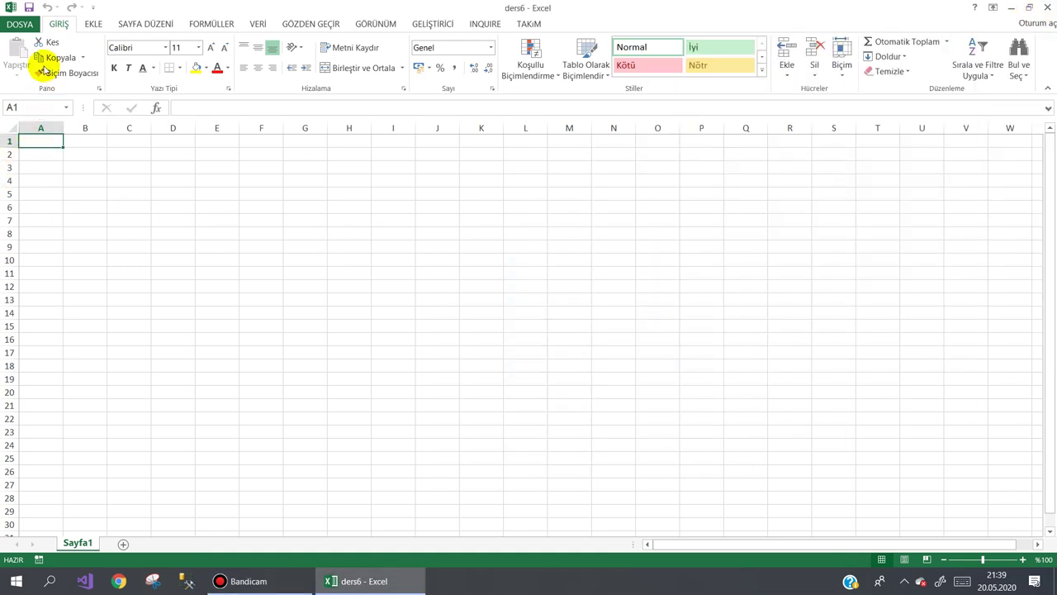
pyautogui.click(20, 23)
pyautogui.click(33, 147)
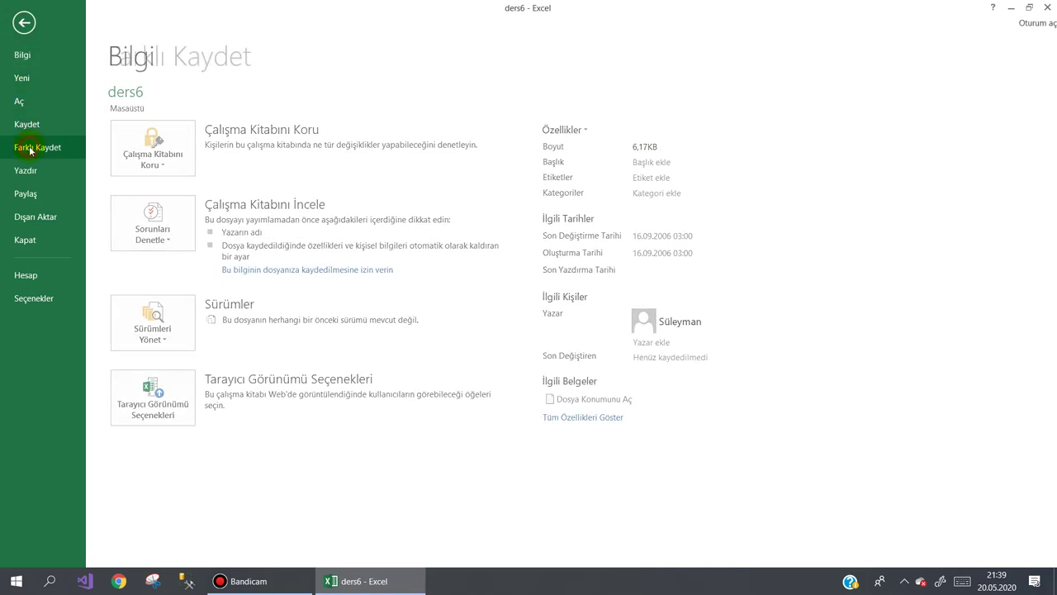
pyautogui.click(367, 367)
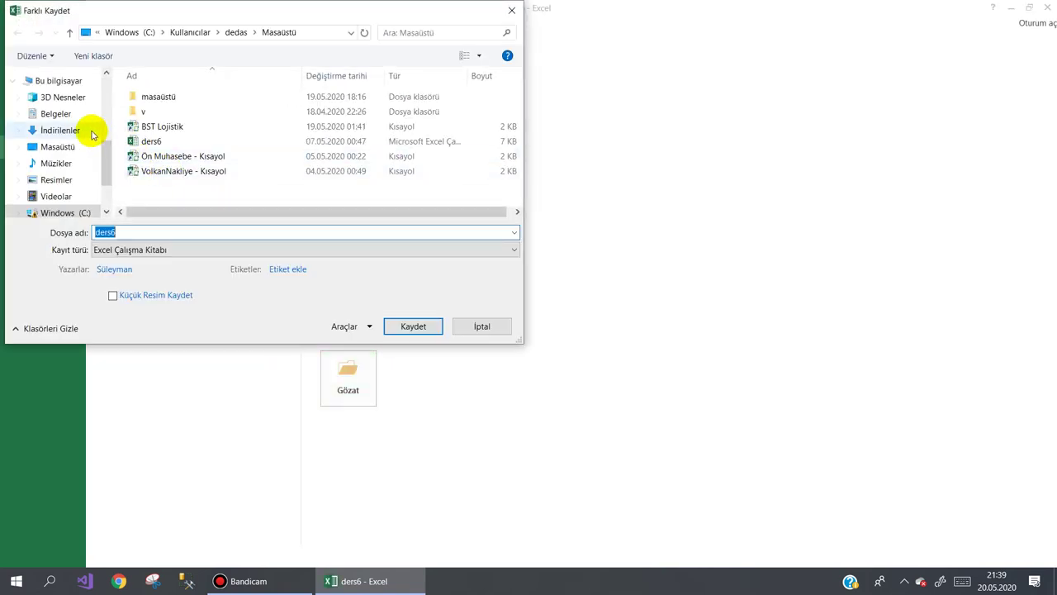
pyautogui.click(161, 248)
pyautogui.click(153, 275)
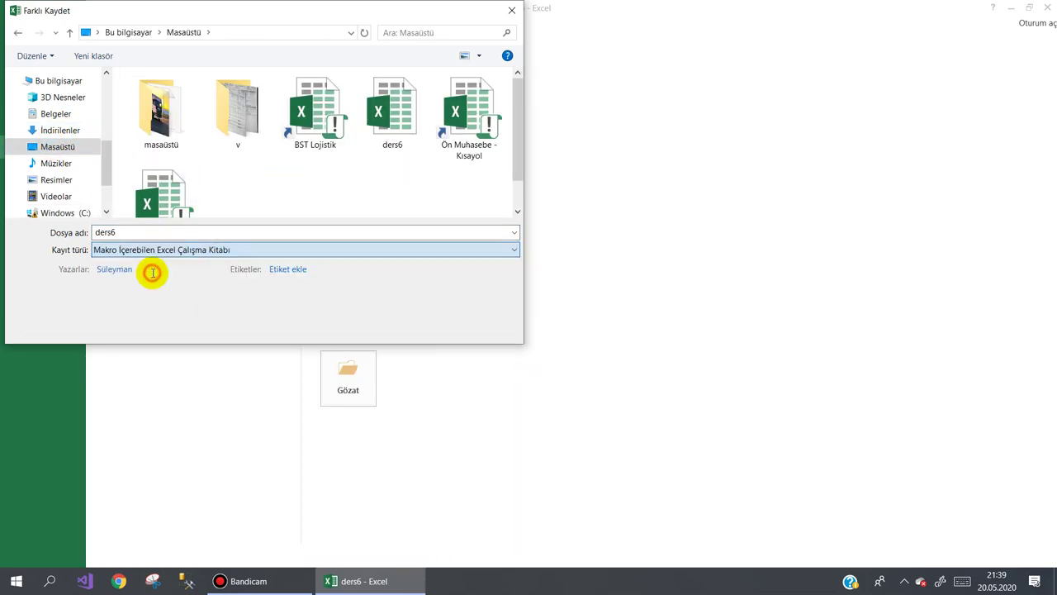
pyautogui.doubleClick(152, 235)
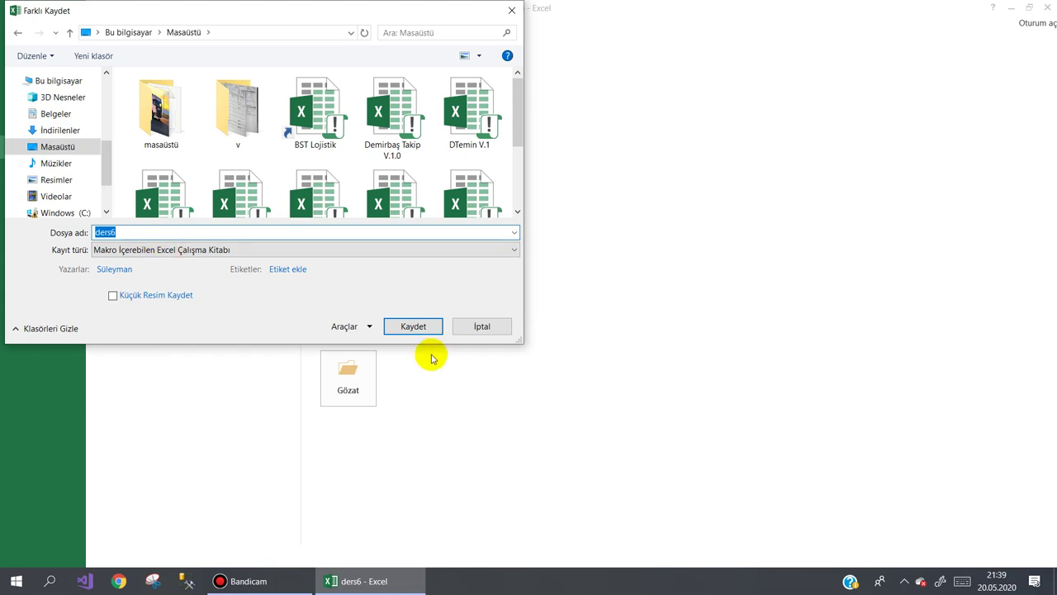
pyautogui.click(413, 324)
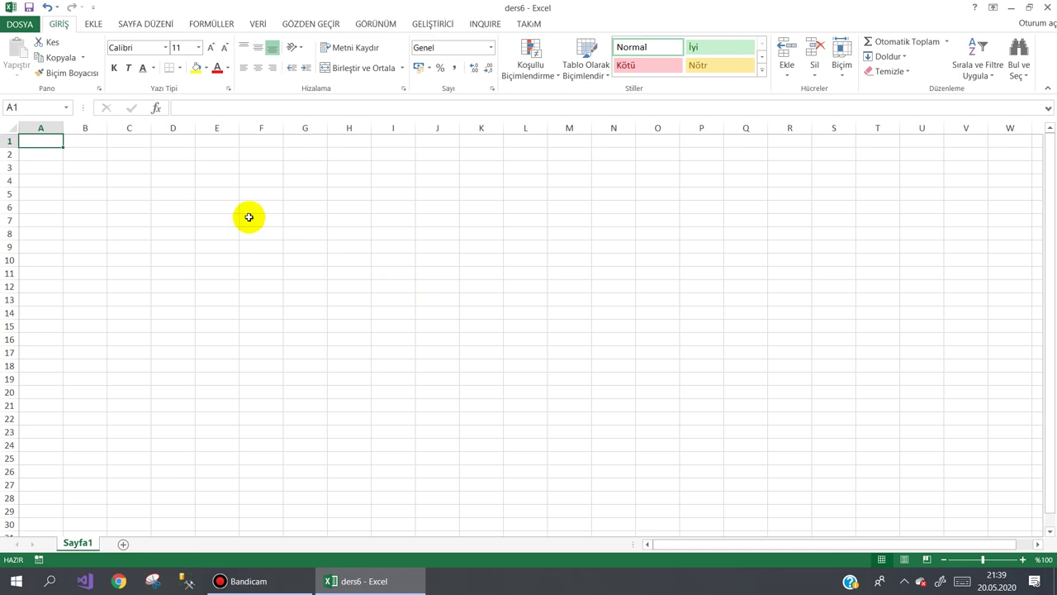
# - Open the VBA editor, insert UserForm1 and enlarge it to height 270
pyautogui.click(404, 179)
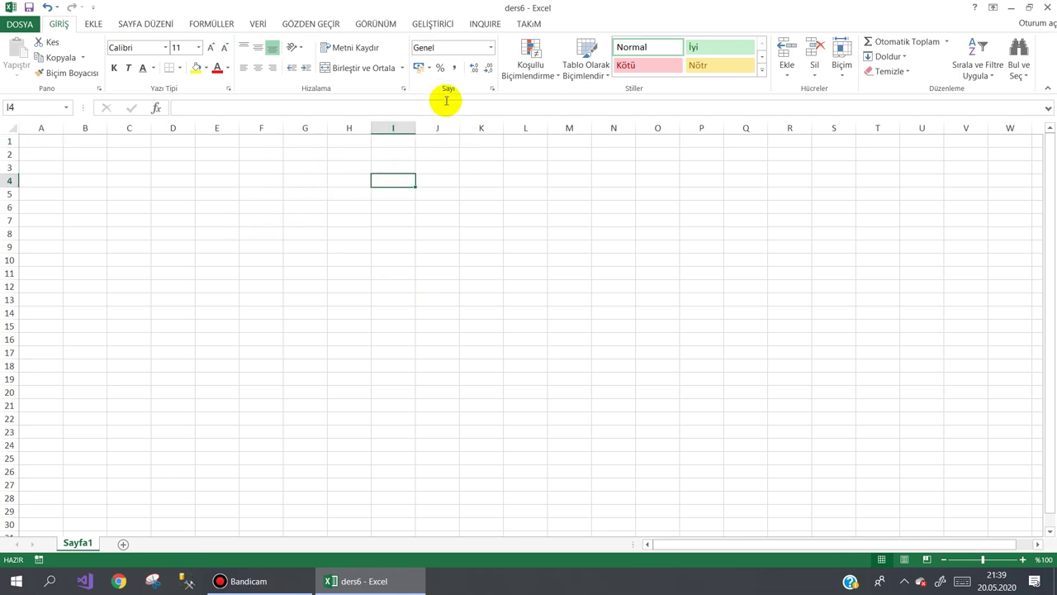
pyautogui.click(432, 24)
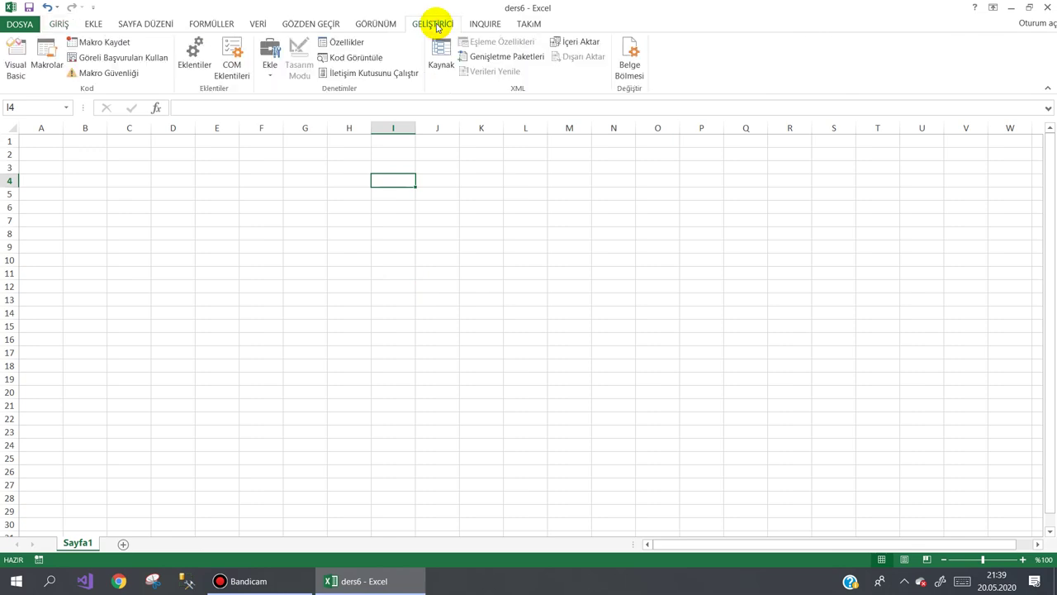
pyautogui.click(16, 71)
pyautogui.moveTo(205, 8)
pyautogui.mouseDown()
pyautogui.moveTo(429, 101)
pyautogui.moveTo(636, 145)
pyautogui.mouseUp()
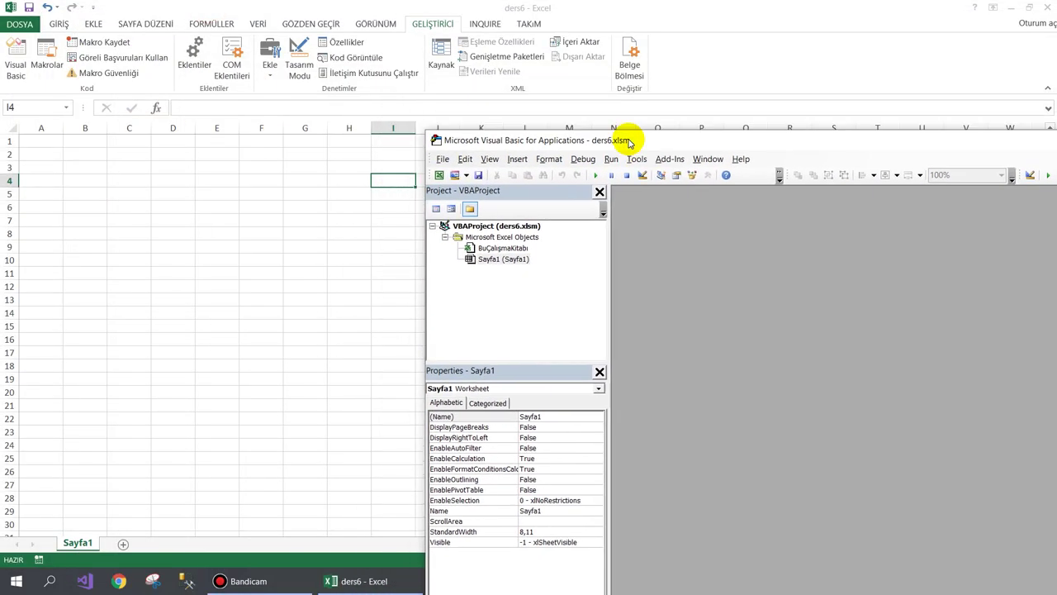
pyautogui.click(455, 174)
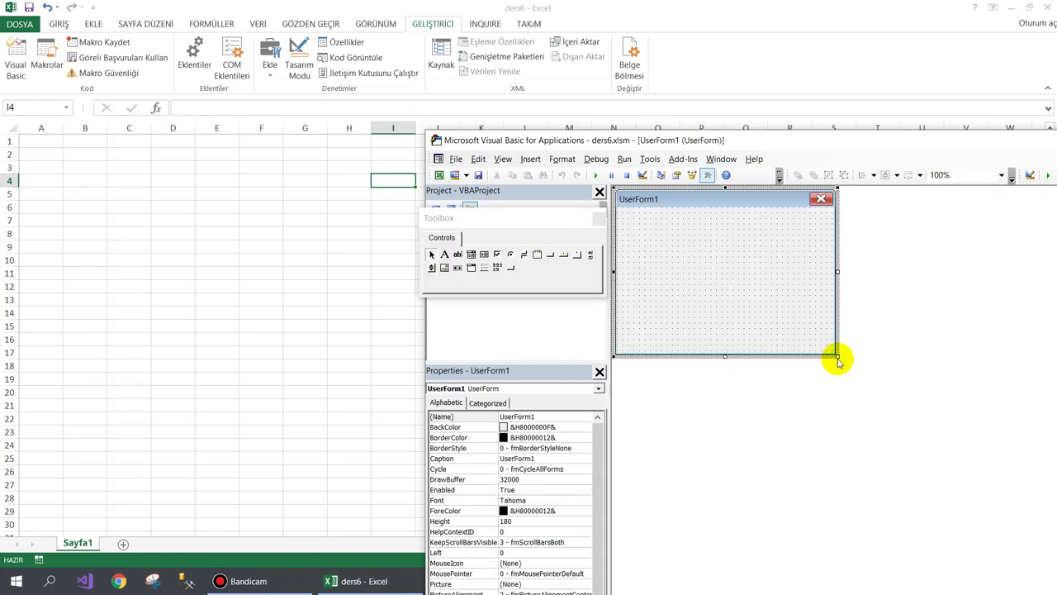
pyautogui.moveTo(838, 357); pyautogui.dragTo(1021, 438)
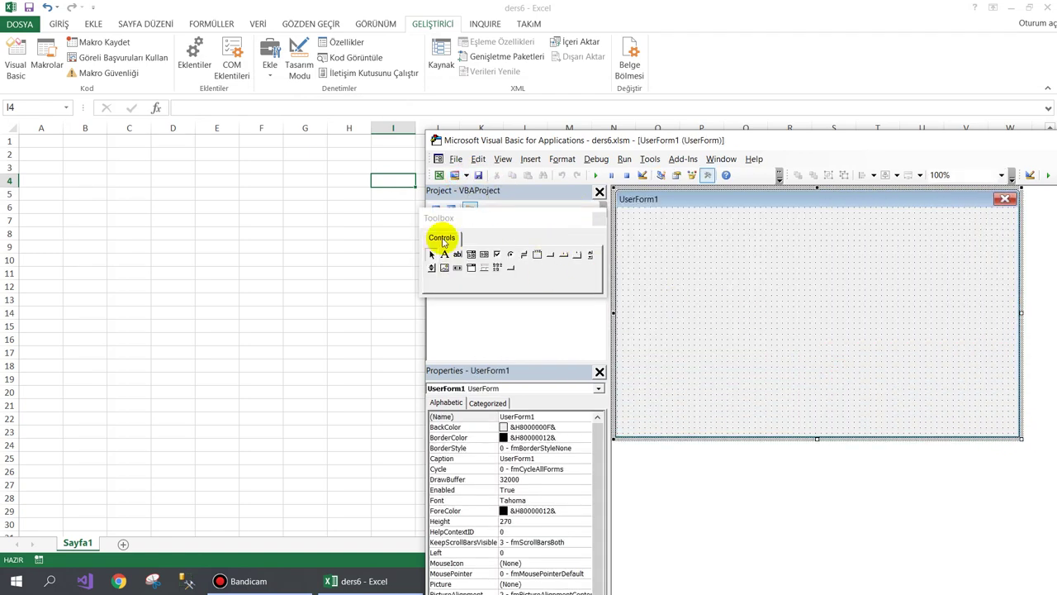
pyautogui.click(325, 193)
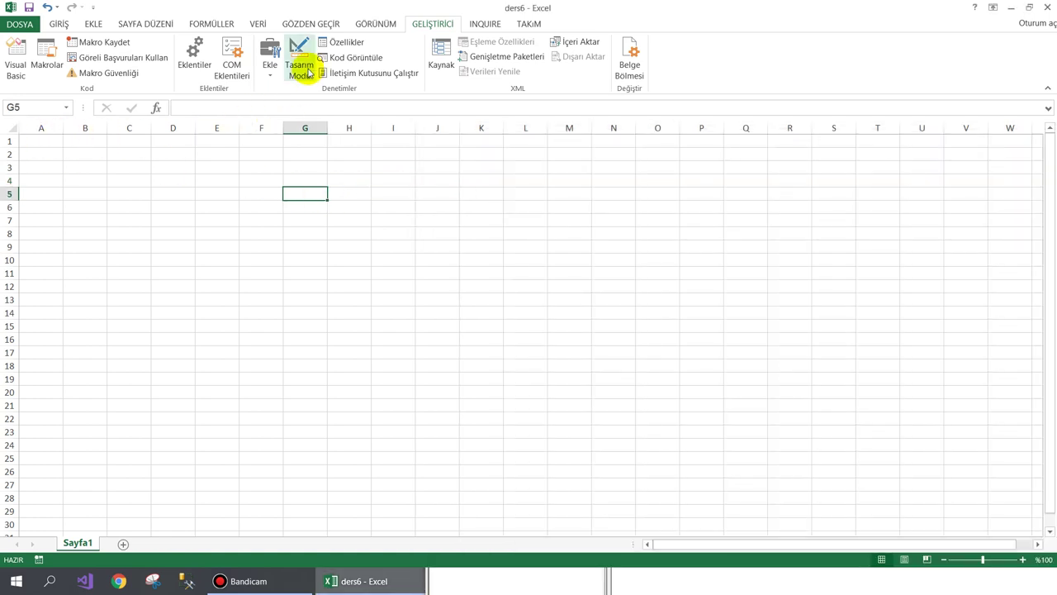
# - Draw an ActiveX command button over cell A1 and set its caption to Baslat
pyautogui.click(270, 66)
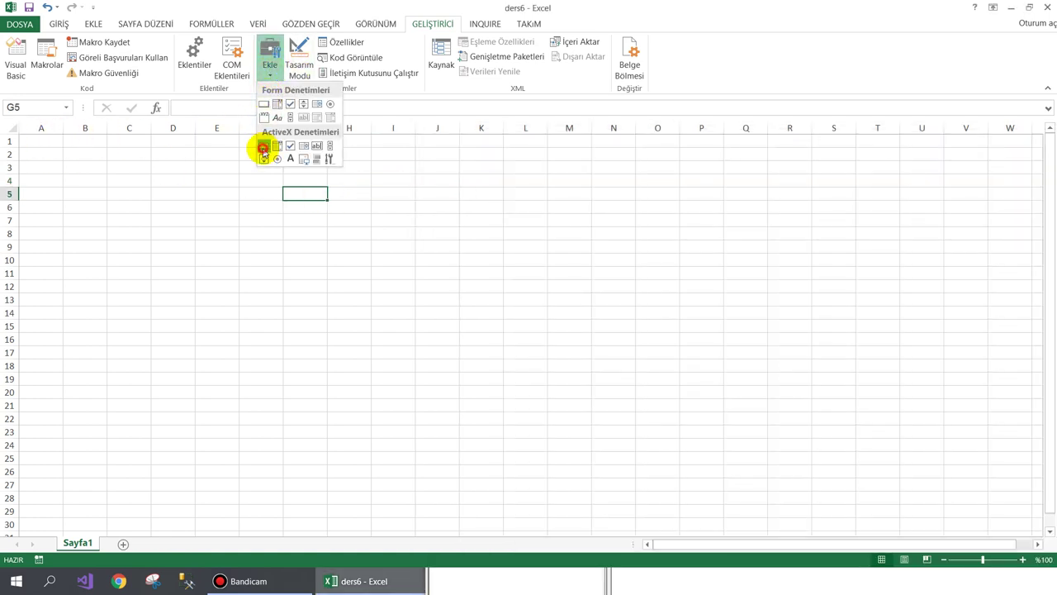
pyautogui.click(264, 146)
pyautogui.moveTo(18, 134); pyautogui.dragTo(82, 157)
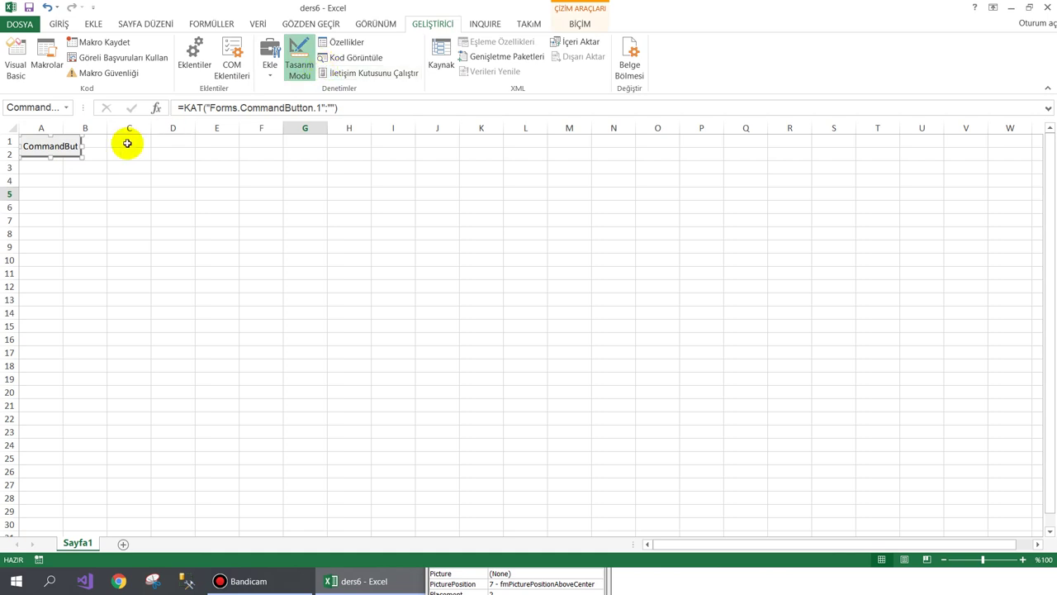
pyautogui.click(342, 41)
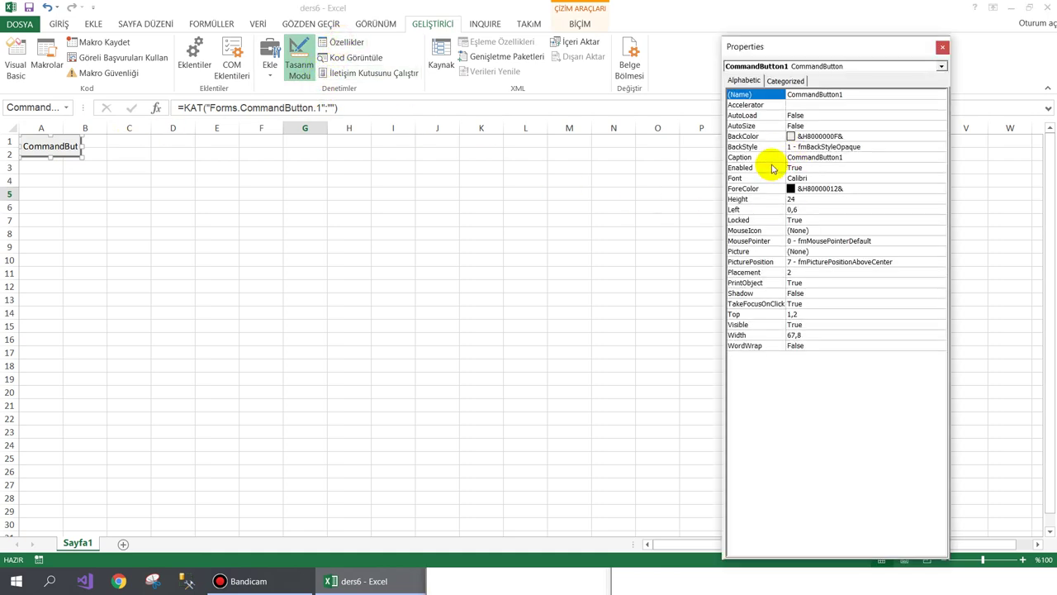
pyautogui.click(775, 158)
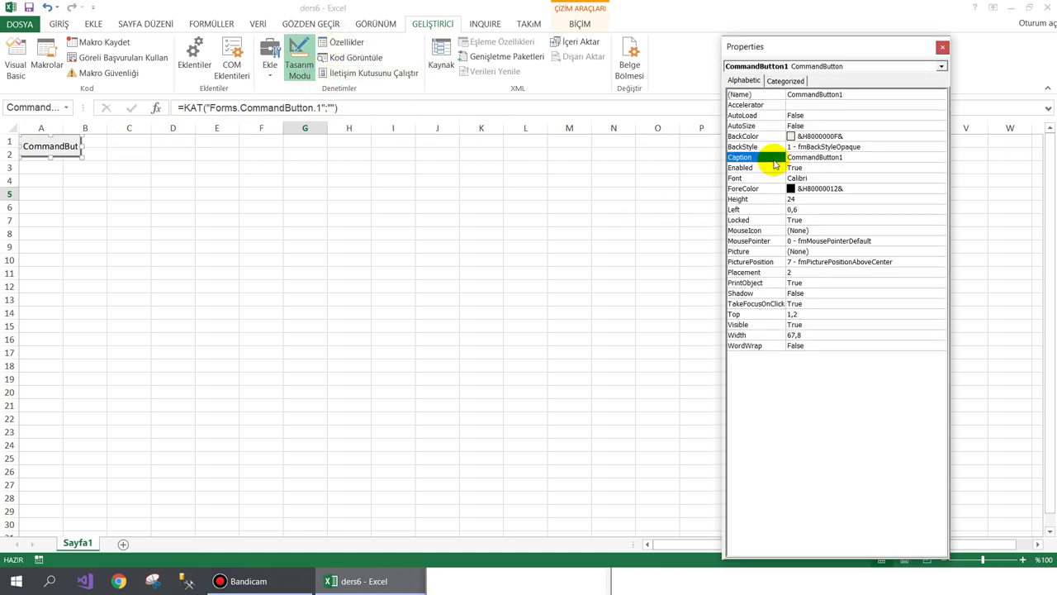
pyautogui.write('Baslat')
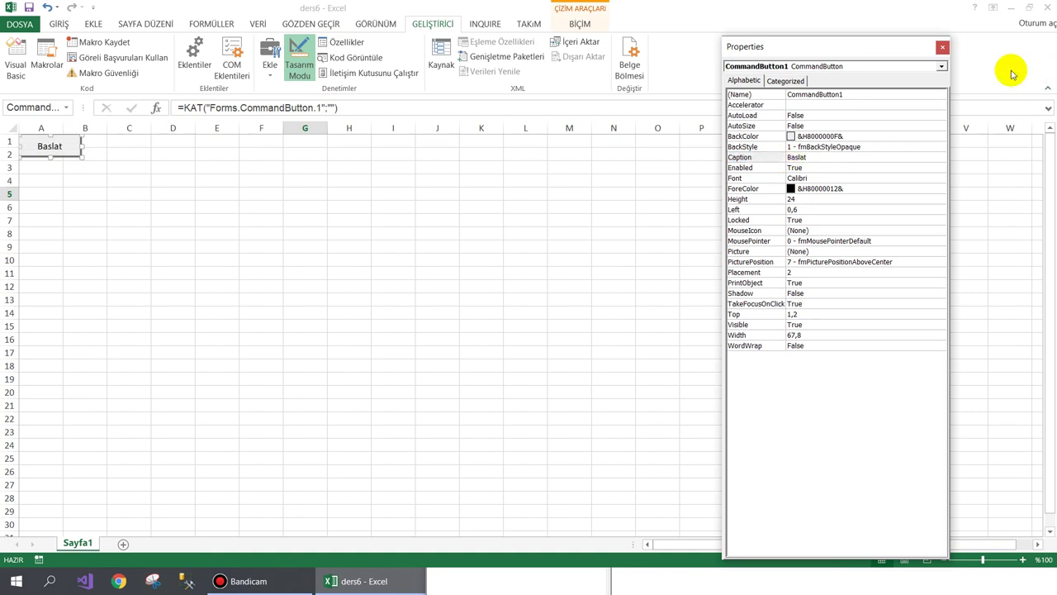
pyautogui.click(942, 47)
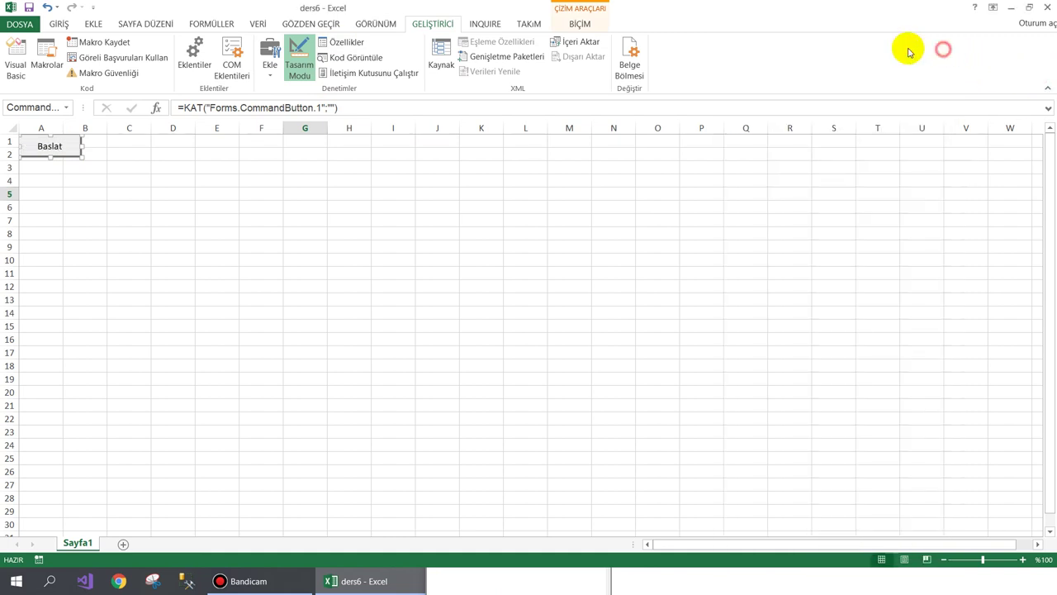
# - Give the Baslat button's click procedure the code UserForm1.Show
pyautogui.doubleClick(52, 147)
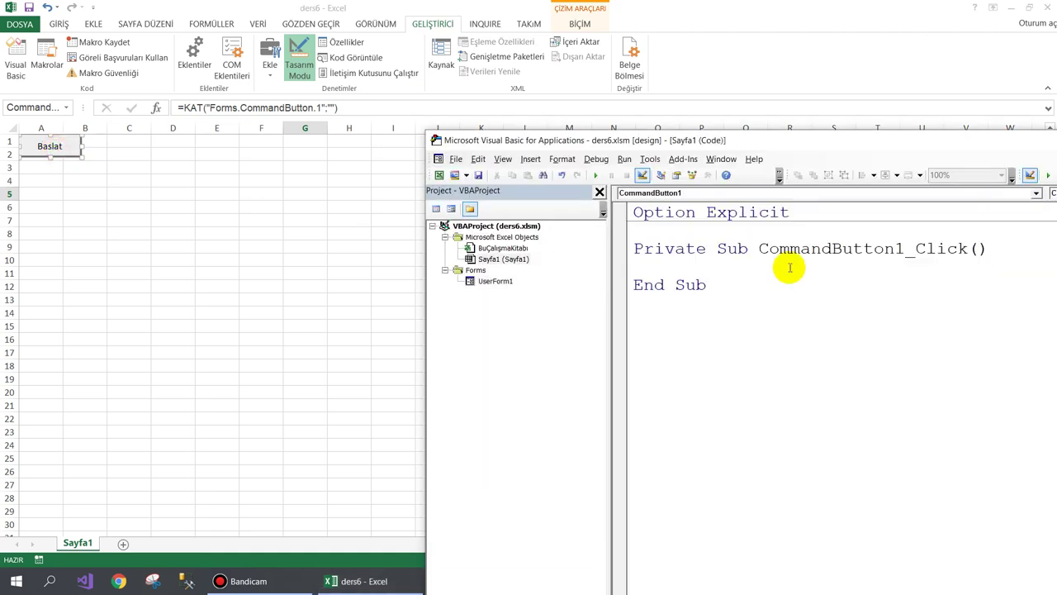
pyautogui.write('userf')
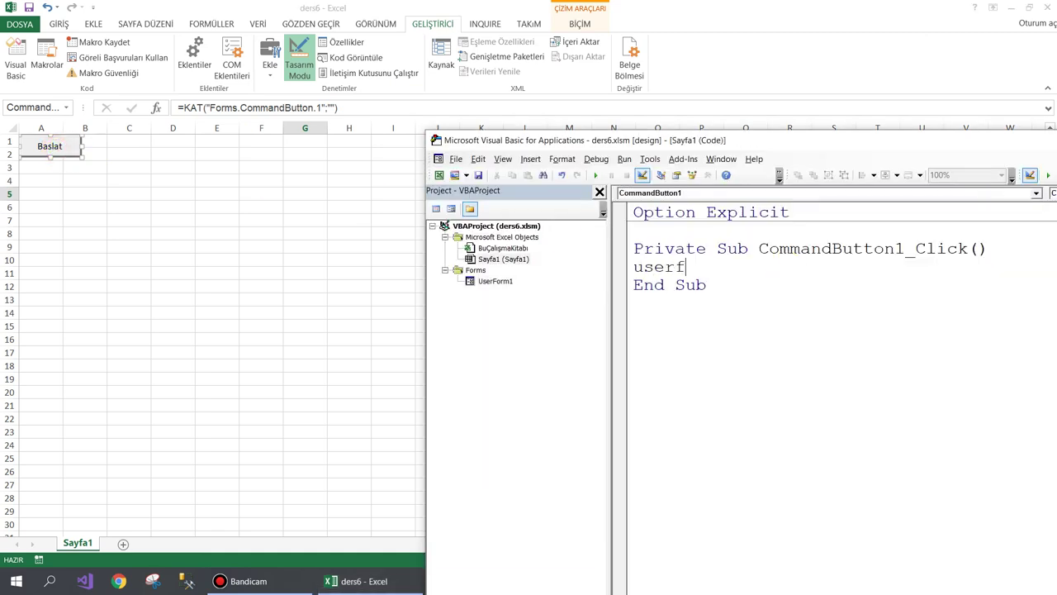
pyautogui.hotkey('ctrl', 'space')
pyautogui.write('.sh')
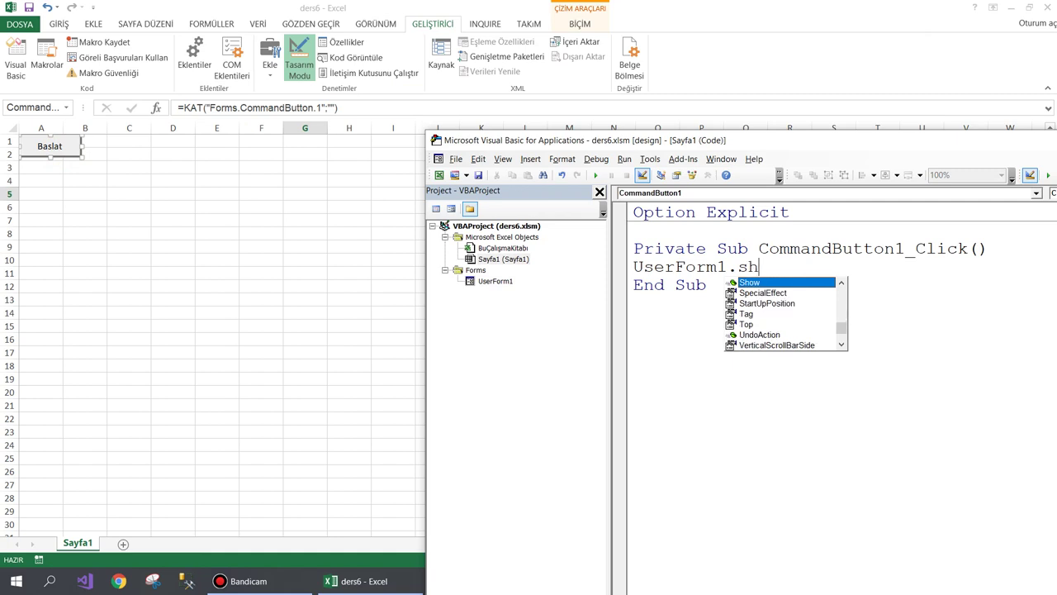
pyautogui.press('Tab')
# - Leave design mode and test that Baslat opens UserForm1, then close it
pyautogui.click(261, 221)
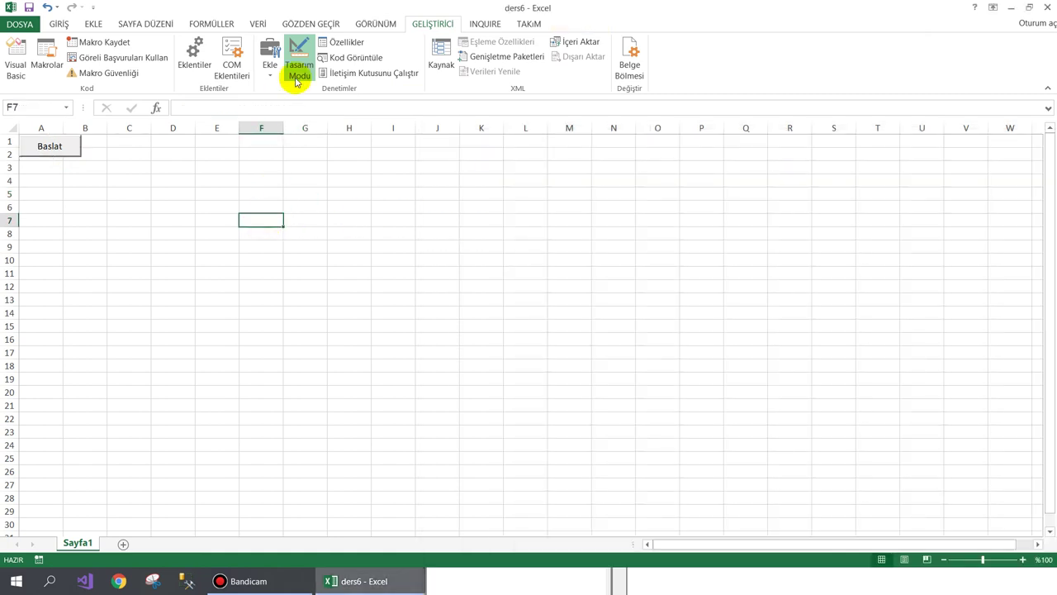
pyautogui.click(299, 66)
pyautogui.click(31, 153)
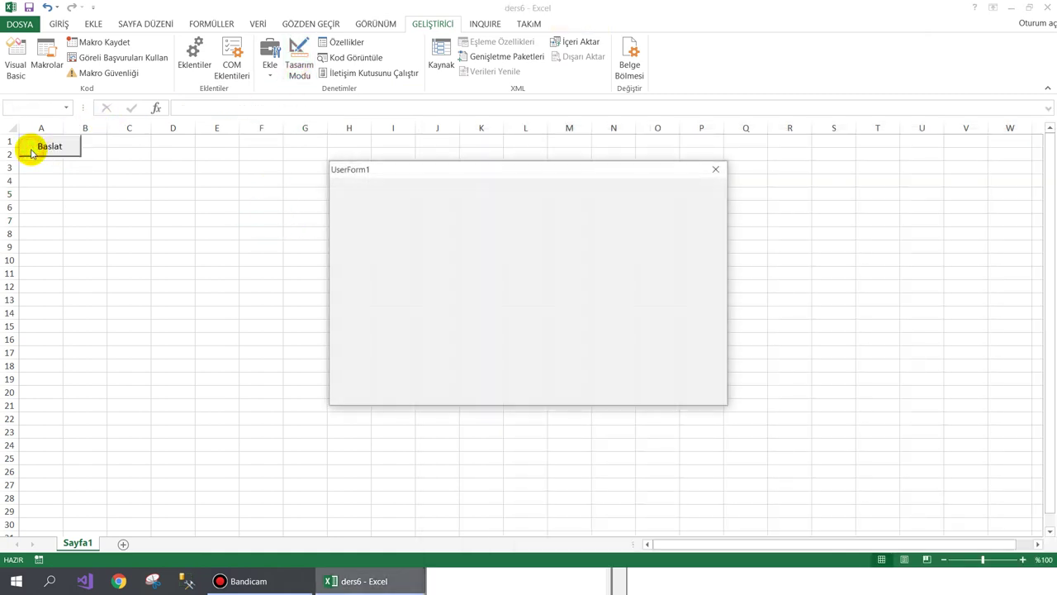
pyautogui.click(718, 171)
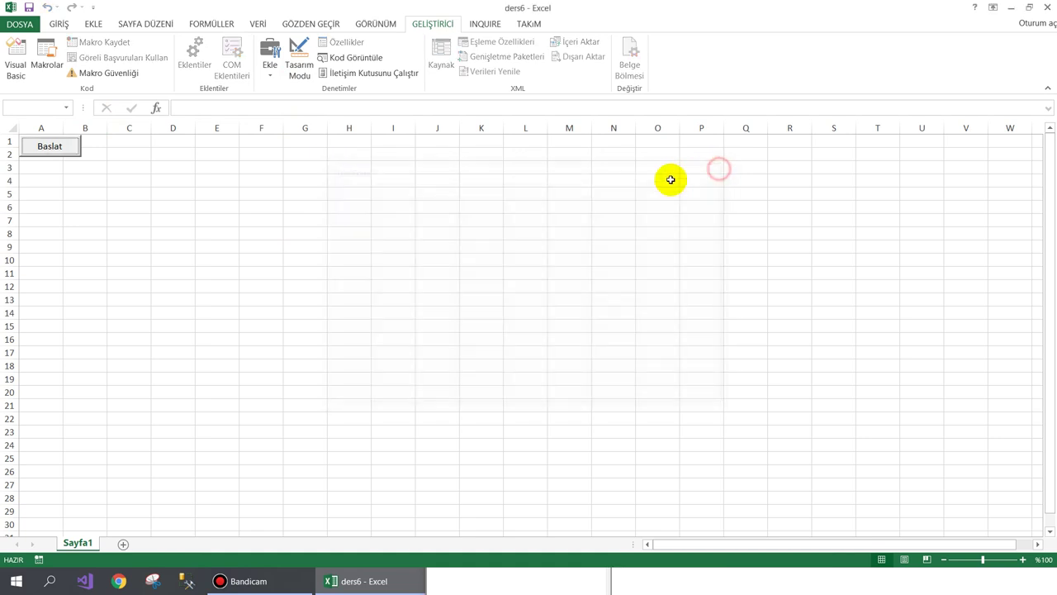
# - Add a command button captioned 'Başlıkları Yaz' at UserForm1's top-left corner
pyautogui.hotkey('alt', 'F11')
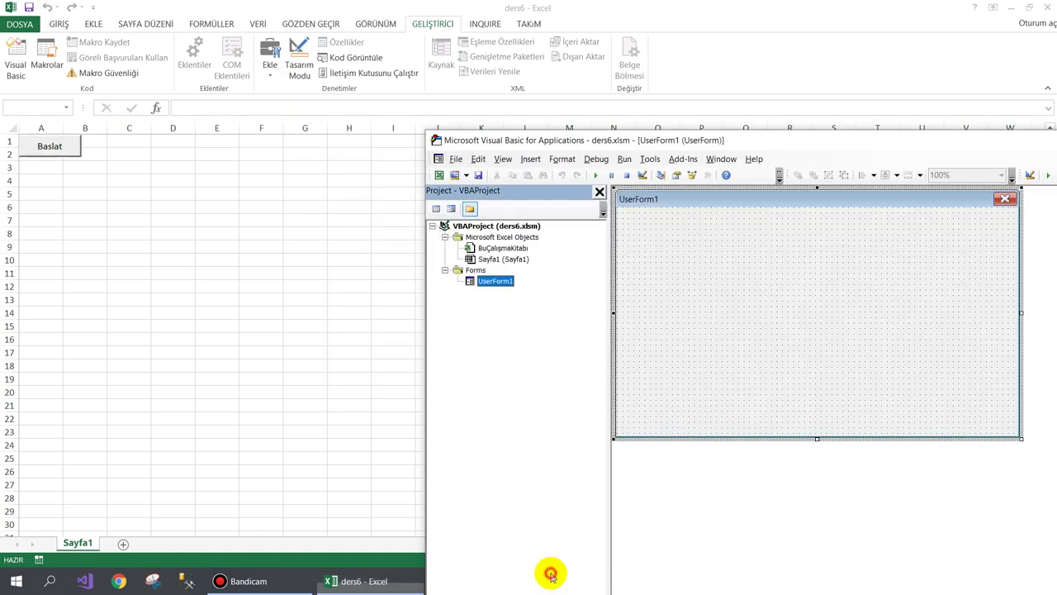
pyautogui.moveTo(666, 145); pyautogui.dragTo(699, 75)
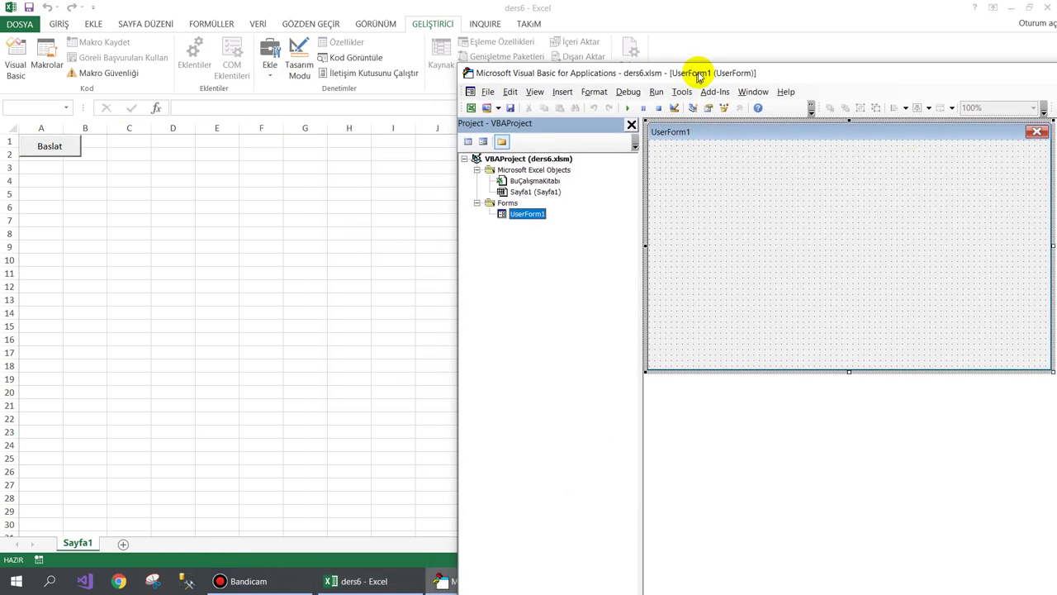
pyautogui.click(765, 211)
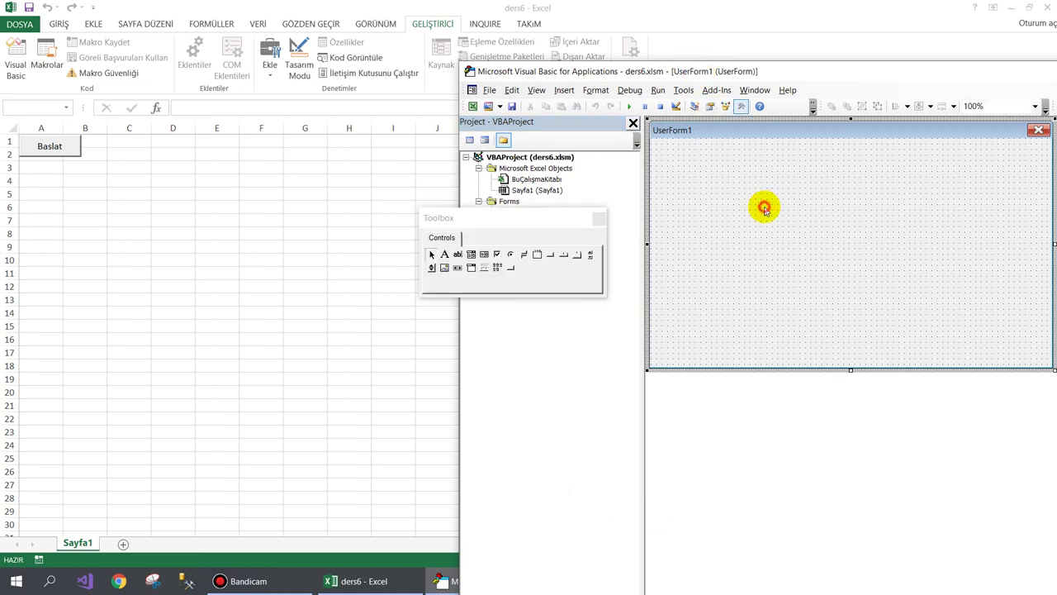
pyautogui.click(710, 107)
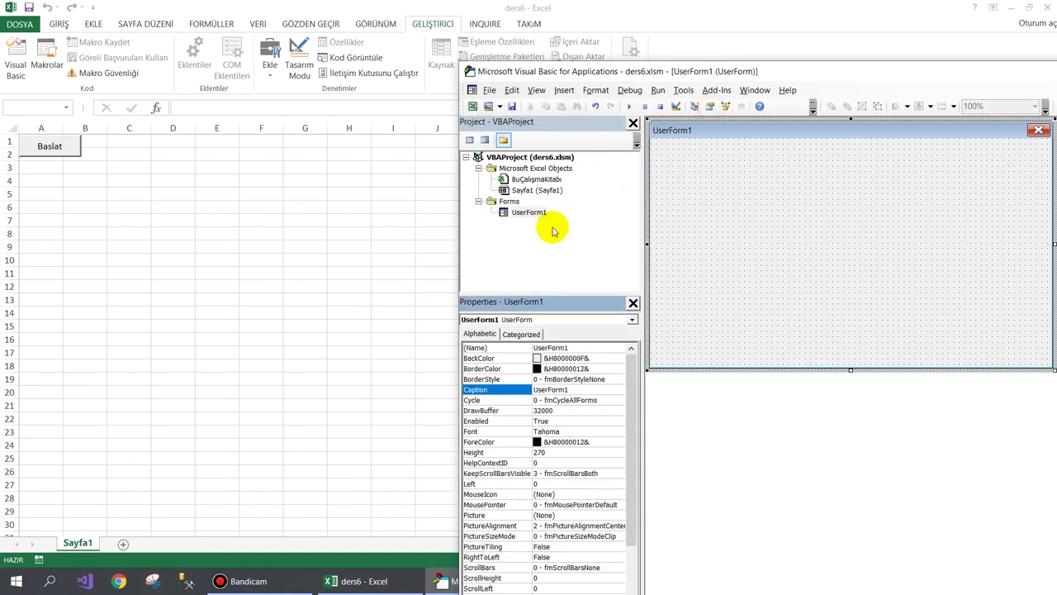
pyautogui.click(731, 185)
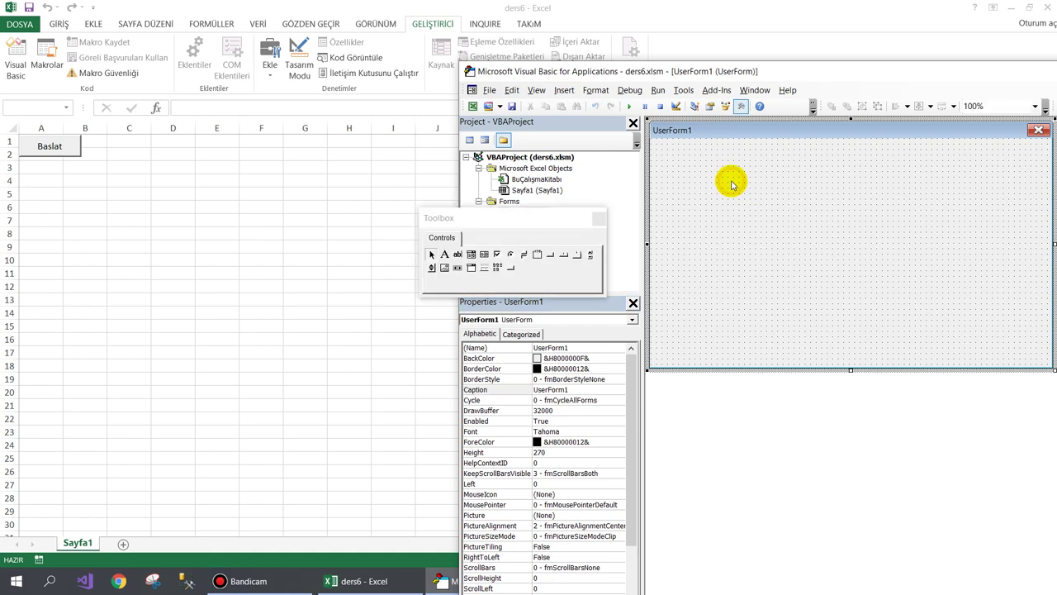
pyautogui.click(550, 255)
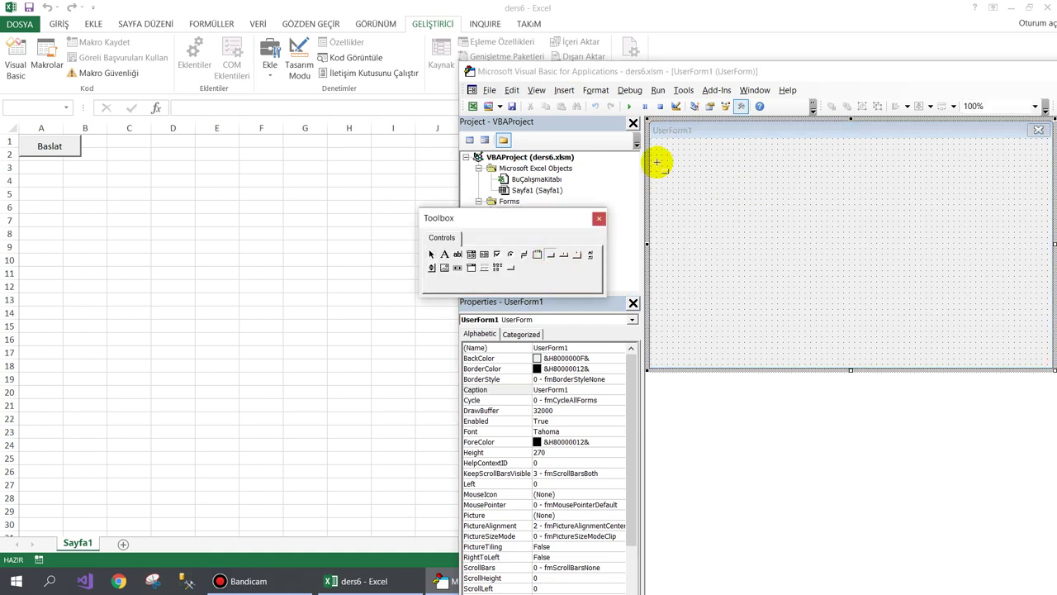
pyautogui.moveTo(656, 145)
pyautogui.mouseDown()
pyautogui.moveTo(714, 169)
pyautogui.moveTo(757, 168)
pyautogui.mouseUp()
pyautogui.click(743, 155)
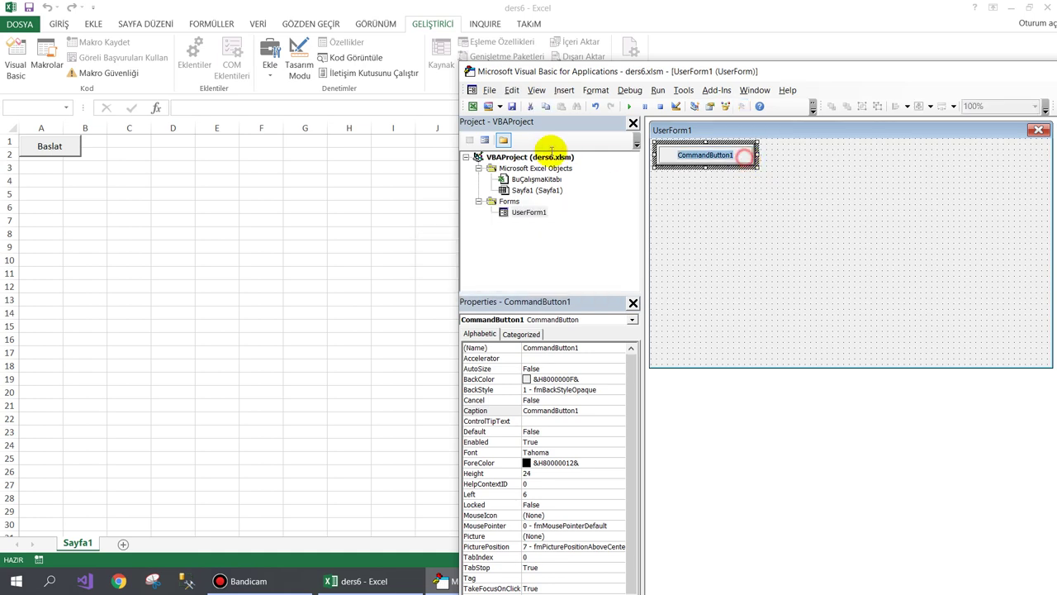
pyautogui.write('Başlıkları Yaz')
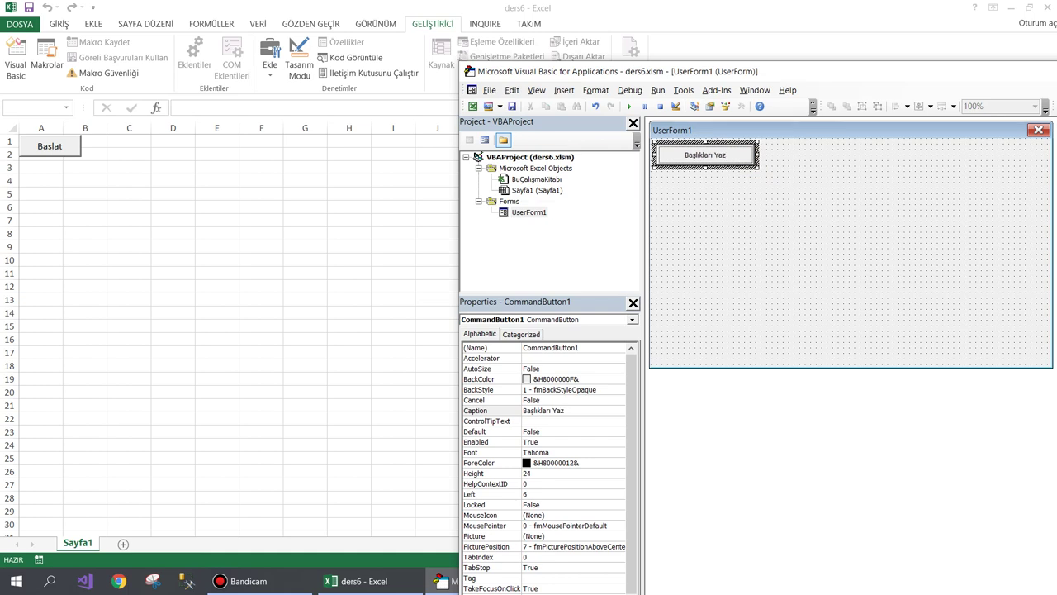
pyautogui.click(679, 203)
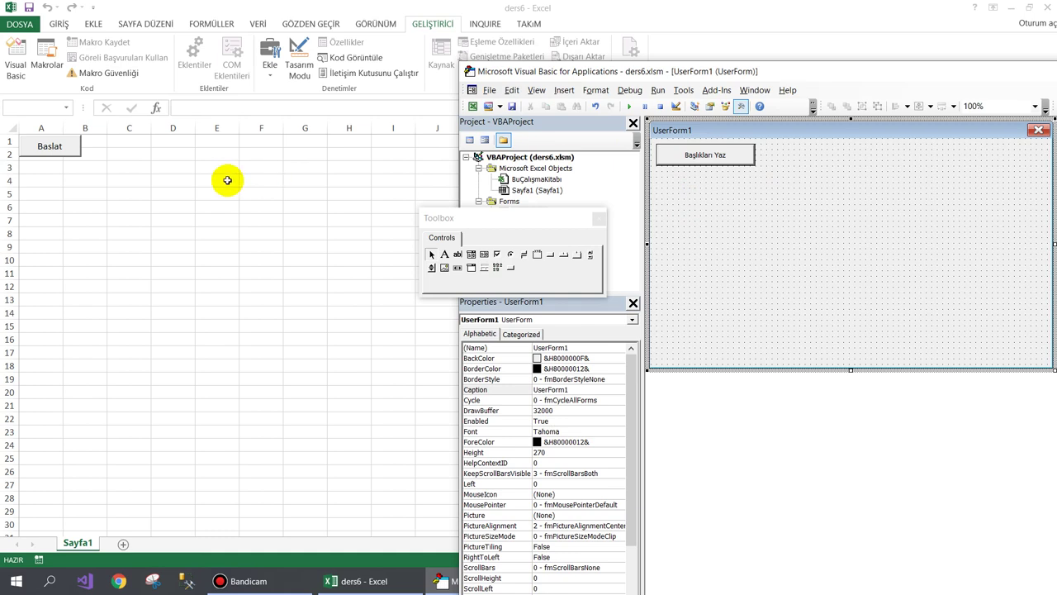
# - Duplicate the Başlıkları Yaz button below itself and recaption the top one toward 'Sütun Genişliği -14'
pyautogui.click(692, 158)
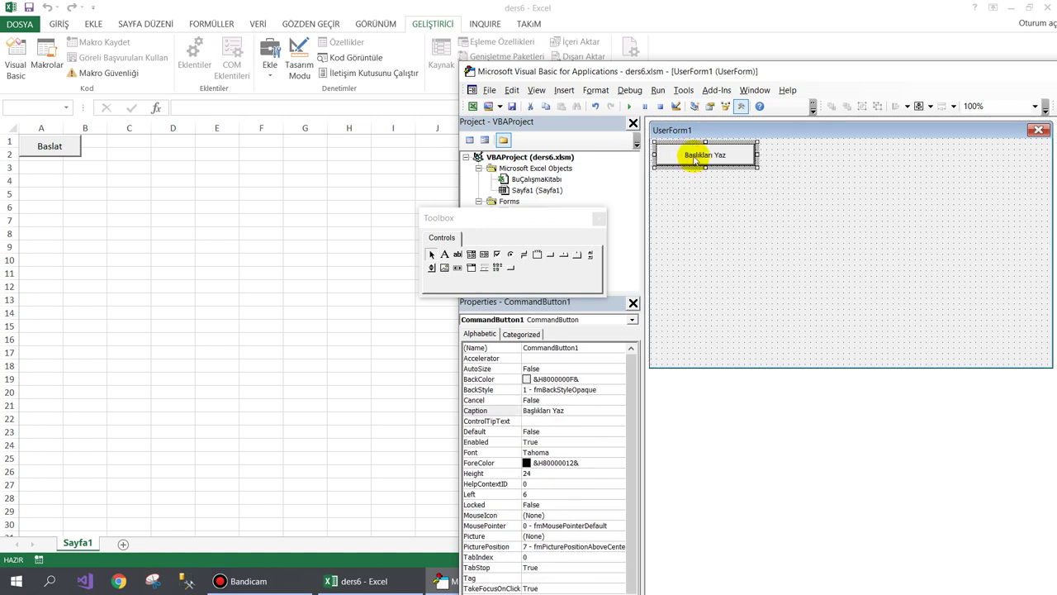
pyautogui.moveTo(694, 160); pyautogui.dragTo(695, 189)
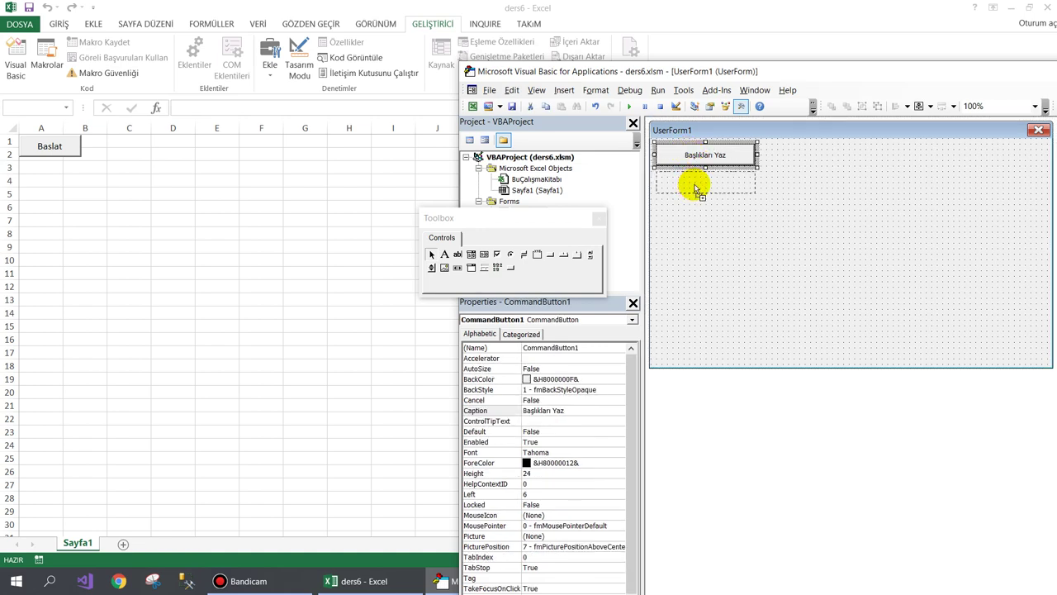
pyautogui.click(703, 156)
pyautogui.click(727, 155)
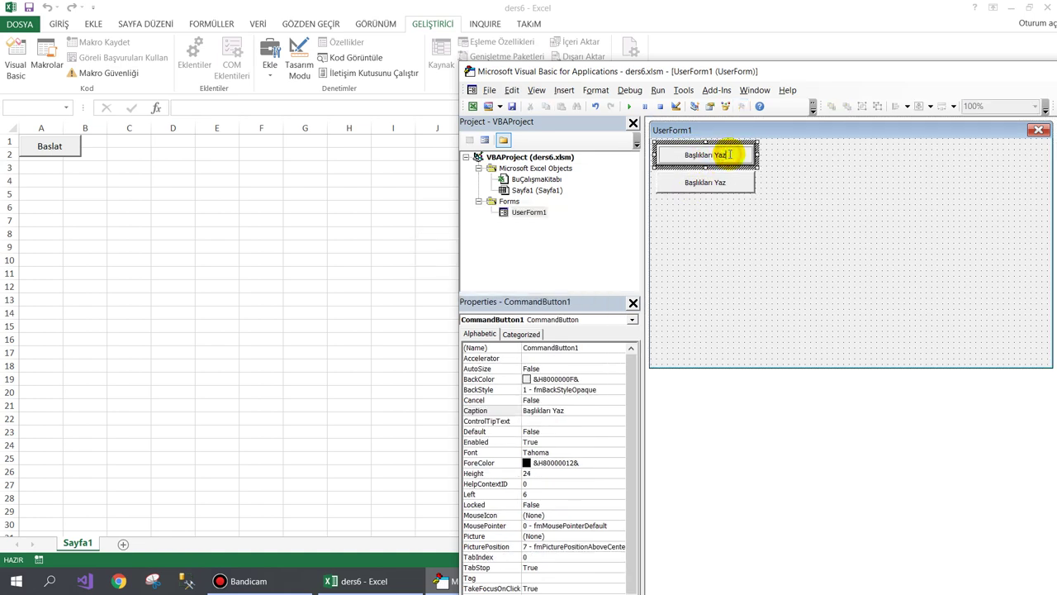
pyautogui.write('Sütun Genişliği A')
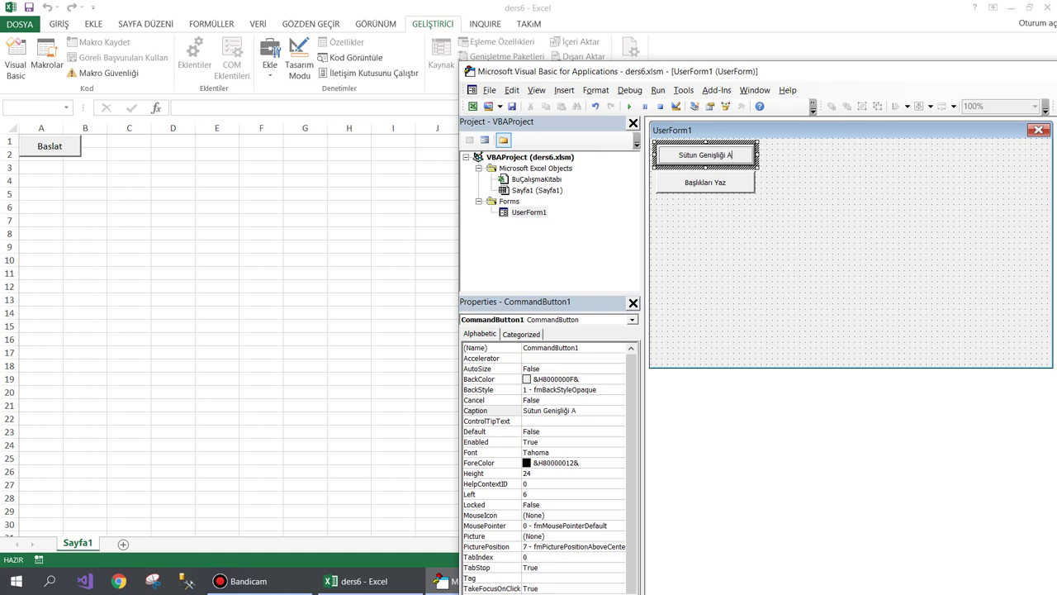
pyautogui.write('yarla')
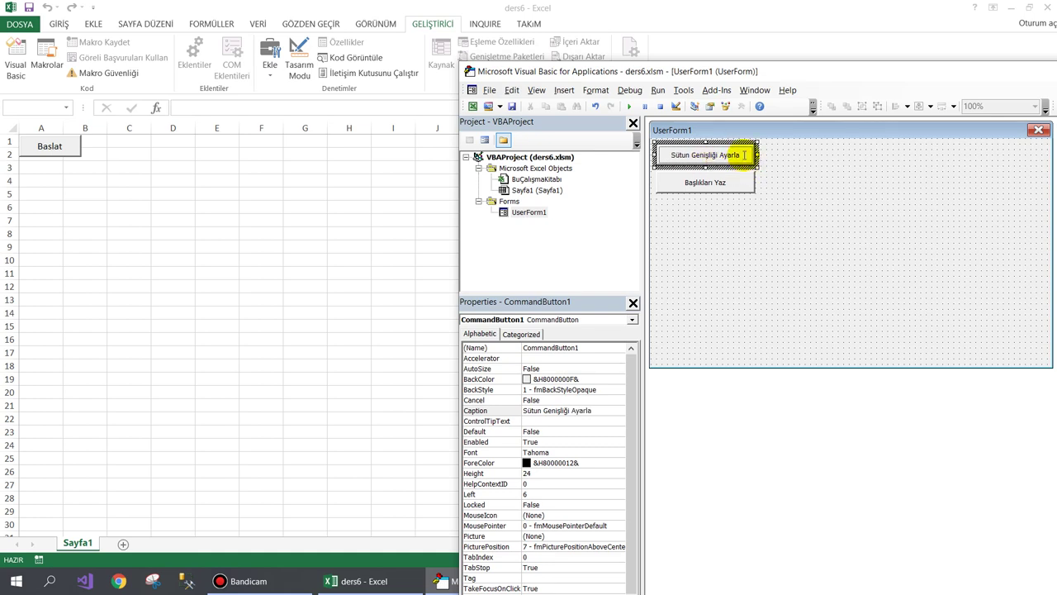
pyautogui.moveTo(743, 154); pyautogui.dragTo(722, 153)
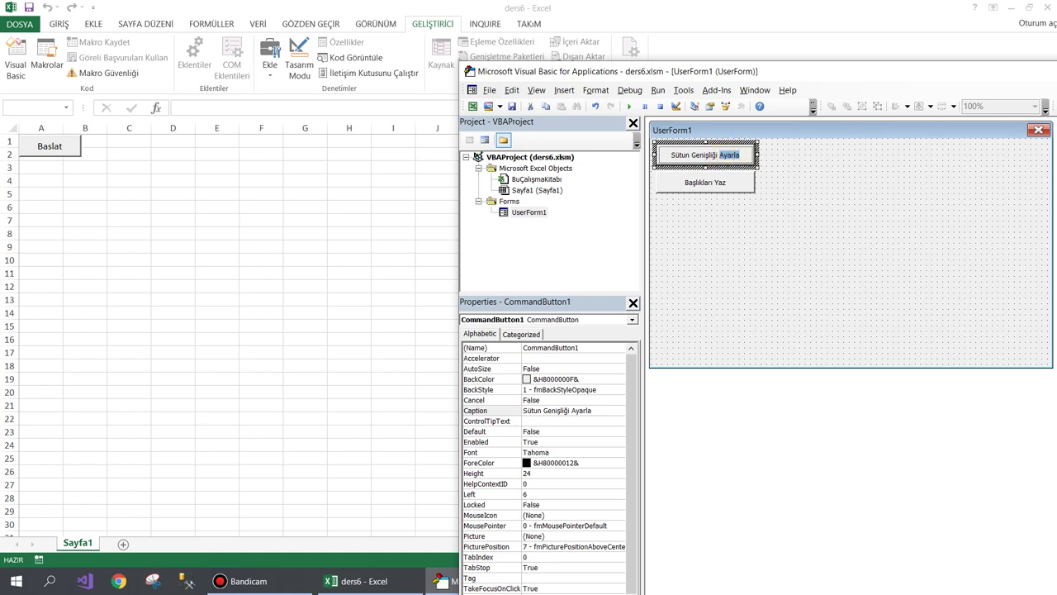
pyautogui.write('14')
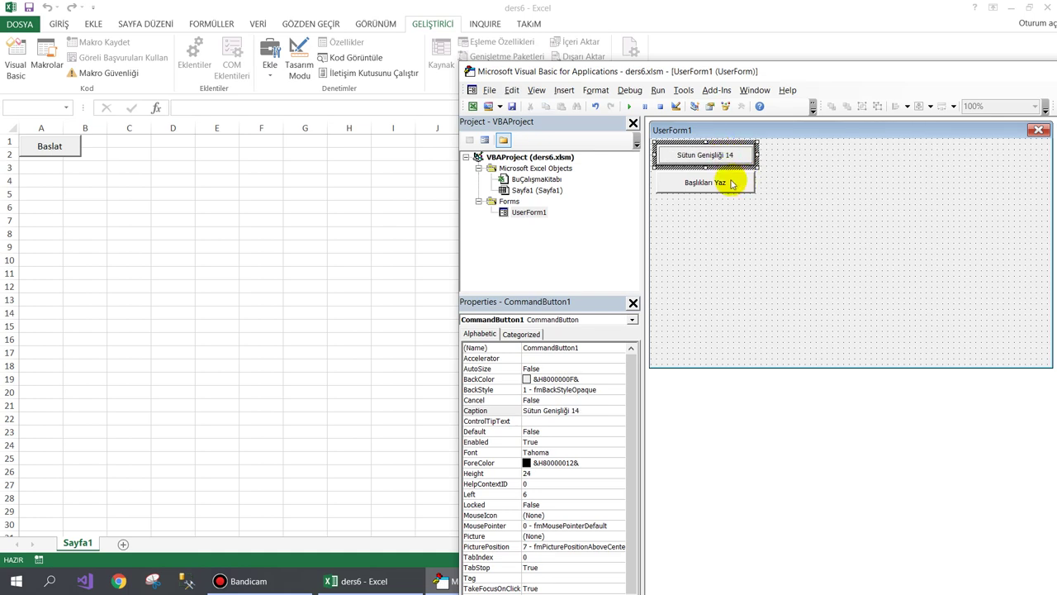
# - Caption the lower button 'Sütun Genişliği -20' and finish the top one as 'Sütun Genişliği -14'
pyautogui.click(733, 183)
pyautogui.click(745, 183)
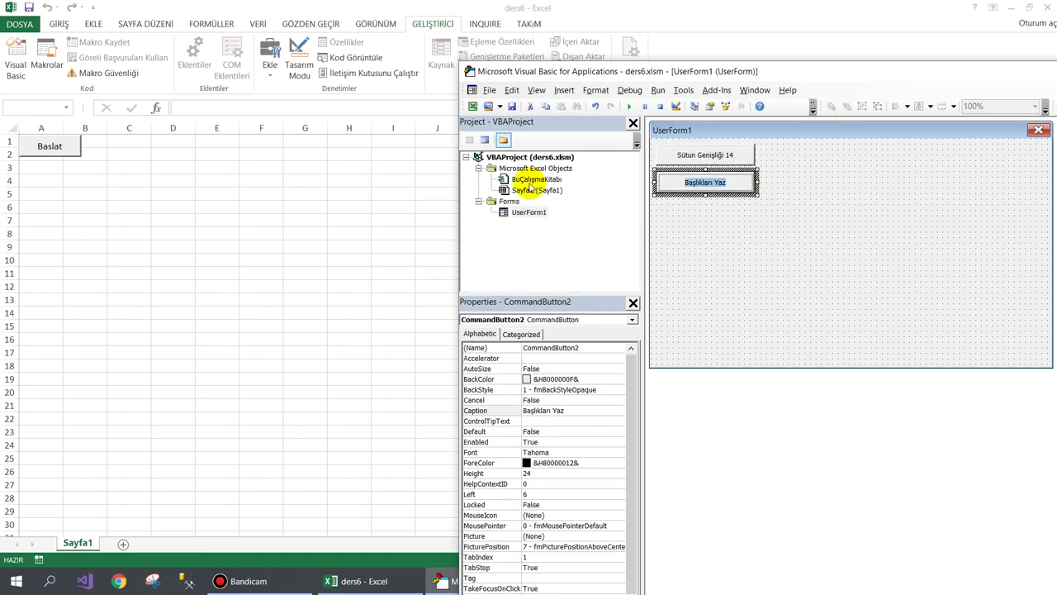
pyautogui.write('Sütun Genişliği')
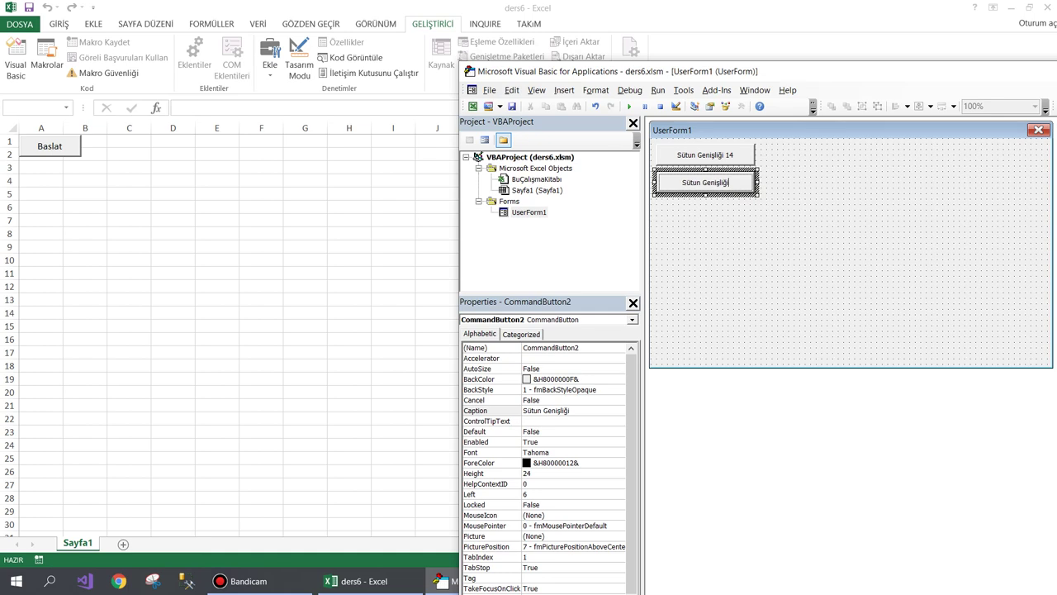
pyautogui.write(' 20')
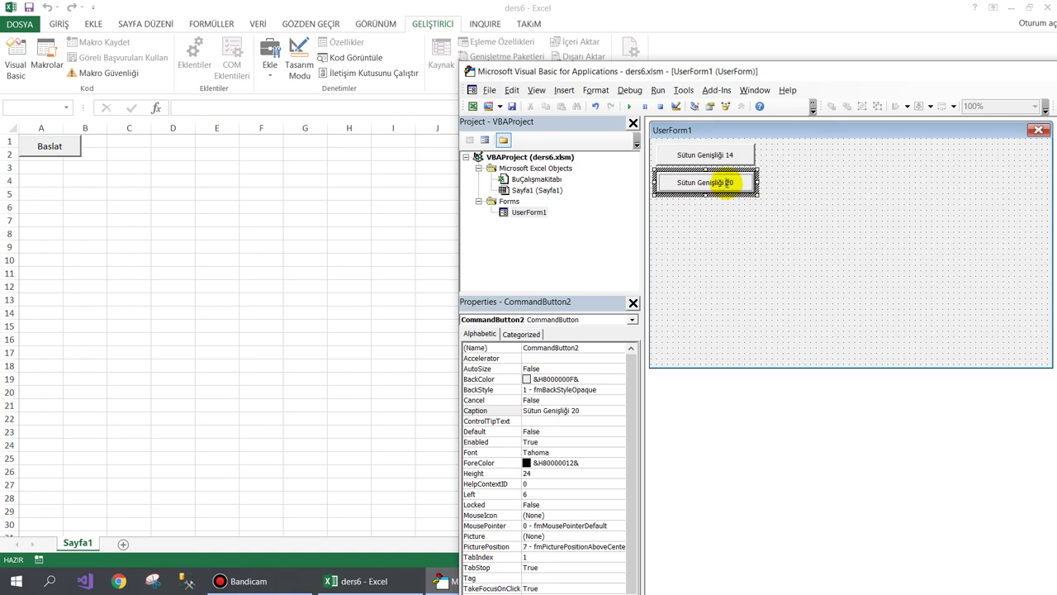
pyautogui.write('-')
pyautogui.click(721, 157)
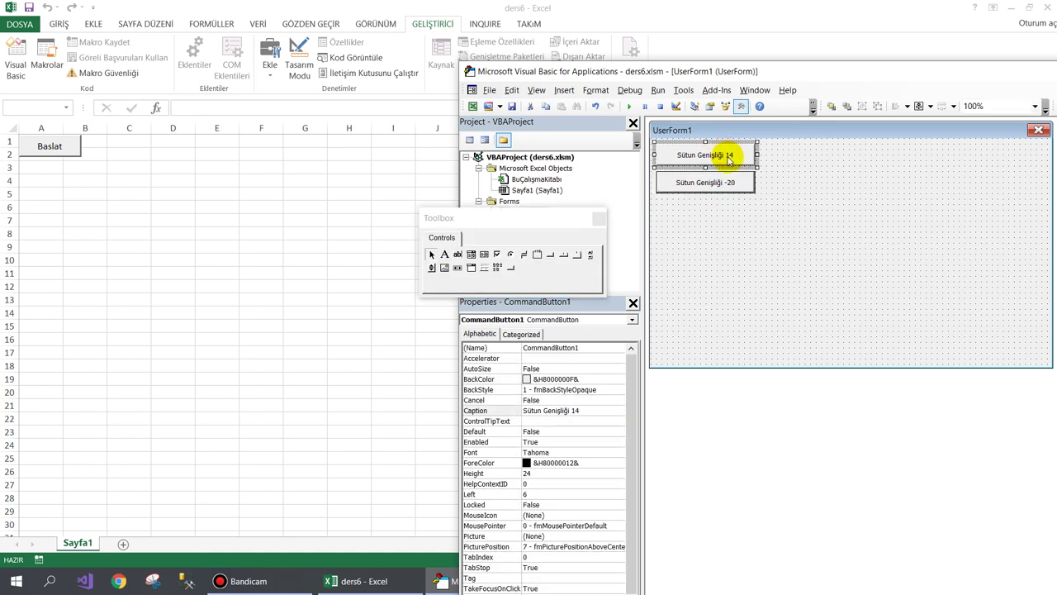
pyautogui.write('-')
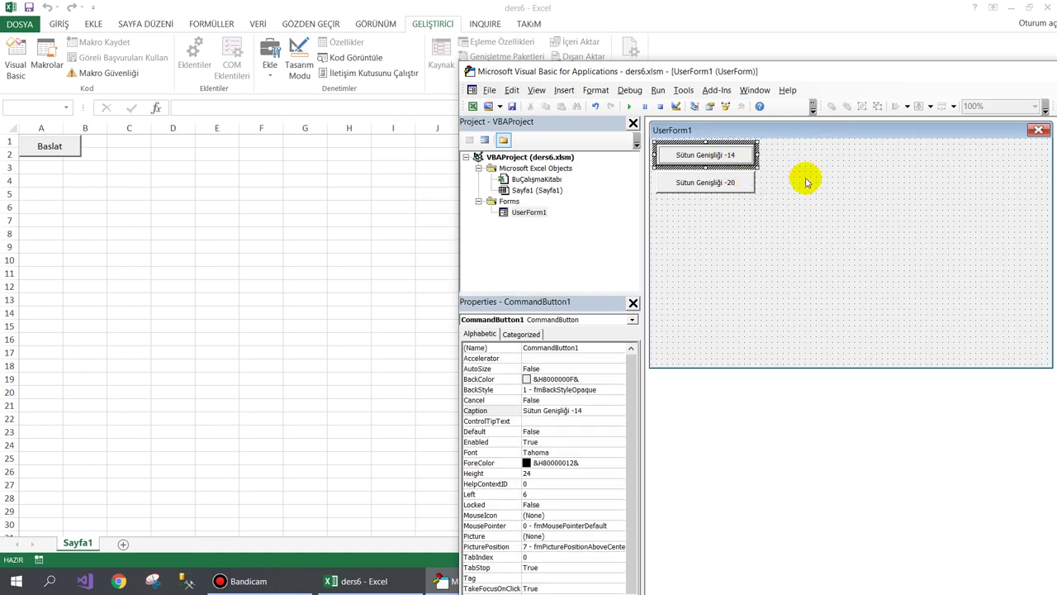
pyautogui.click(816, 168)
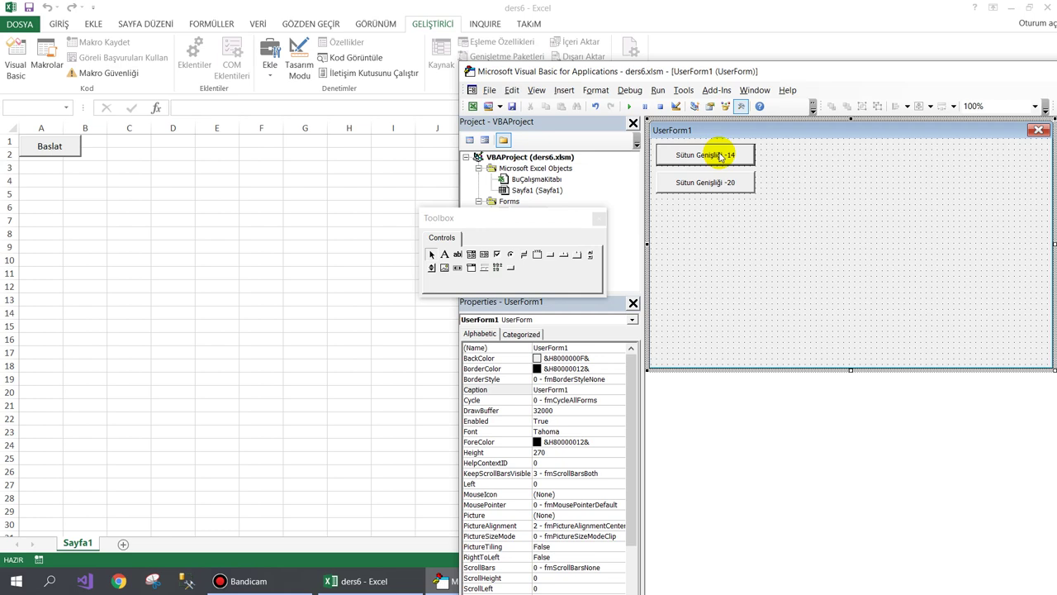
pyautogui.moveTo(471, 217); pyautogui.dragTo(492, 221)
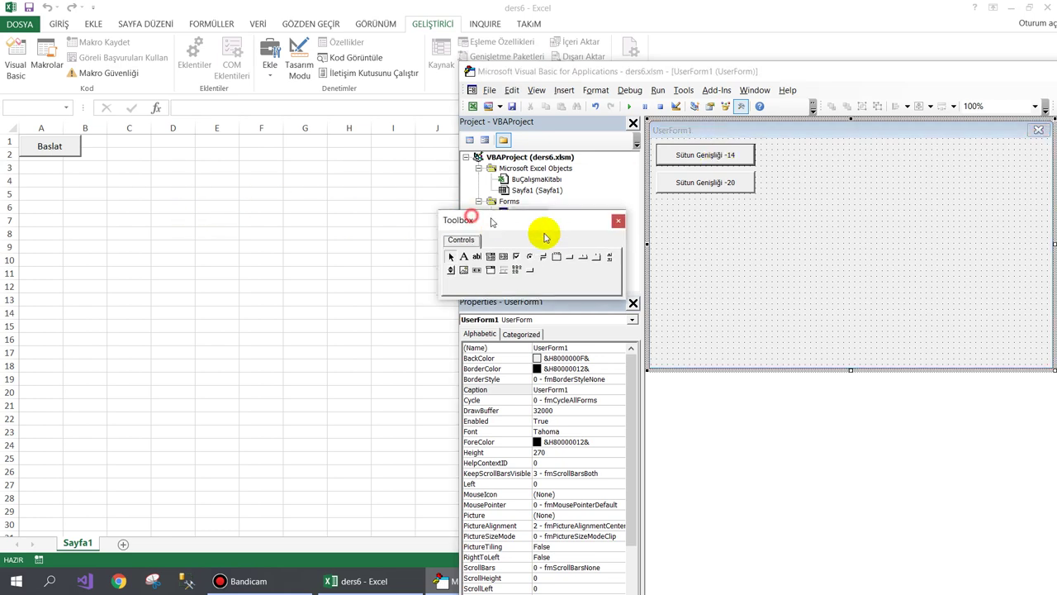
pyautogui.click(285, 221)
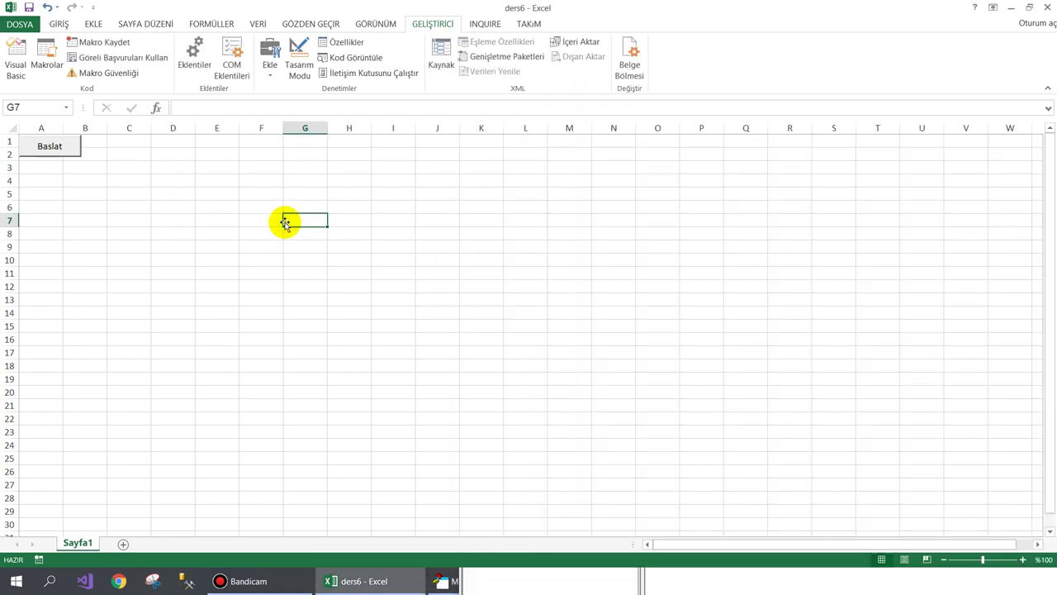
# - Record macro sutun14 that sets columns C through M to width 14
pyautogui.click(105, 43)
pyautogui.write('sutun14')
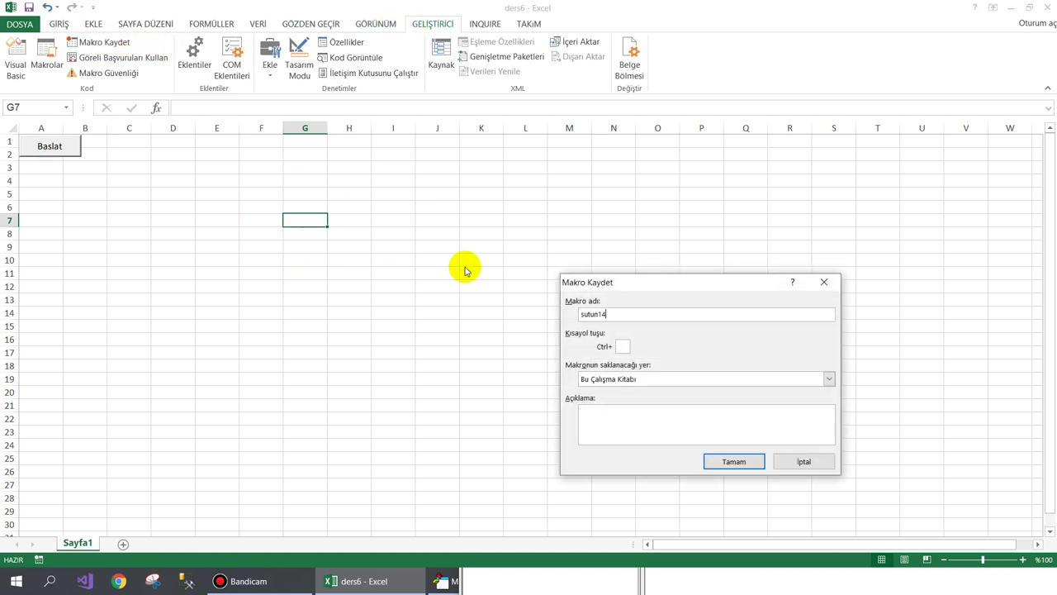
pyautogui.click(712, 461)
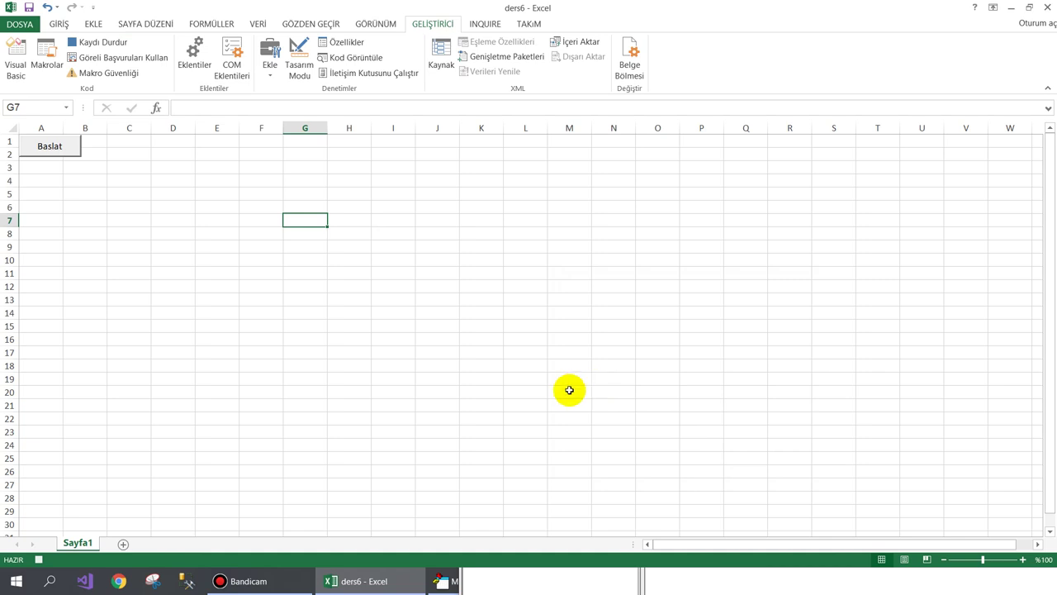
pyautogui.moveTo(132, 129); pyautogui.dragTo(562, 122)
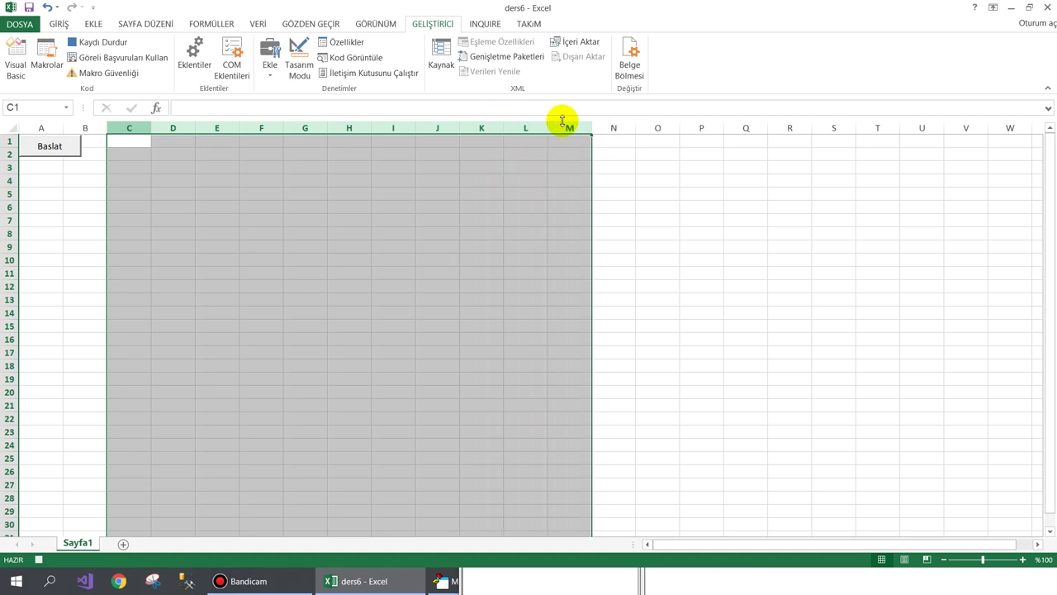
pyautogui.rightClick(535, 130)
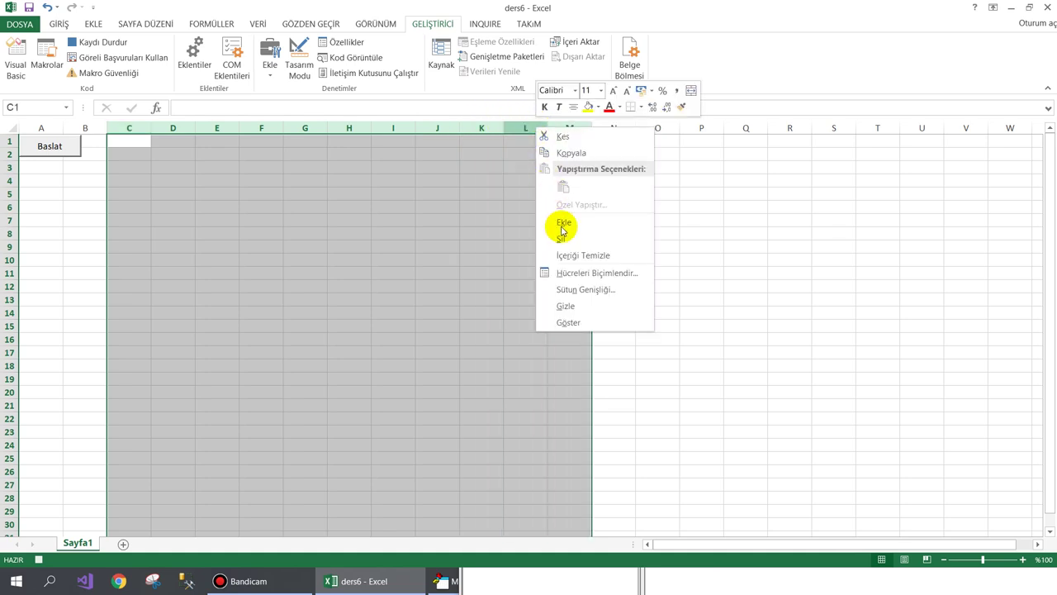
pyautogui.click(583, 291)
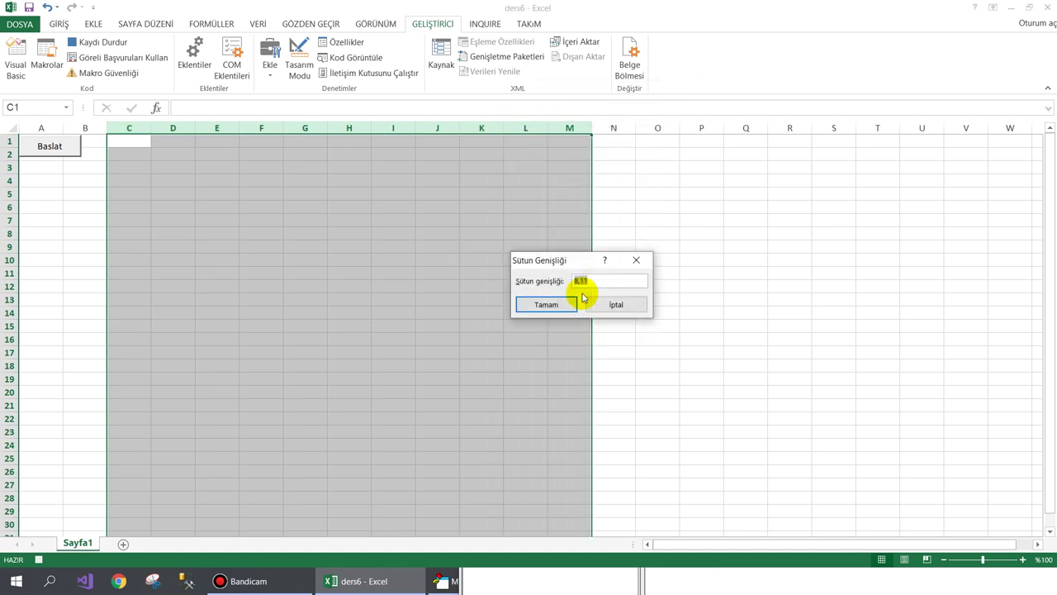
pyautogui.press('Return')
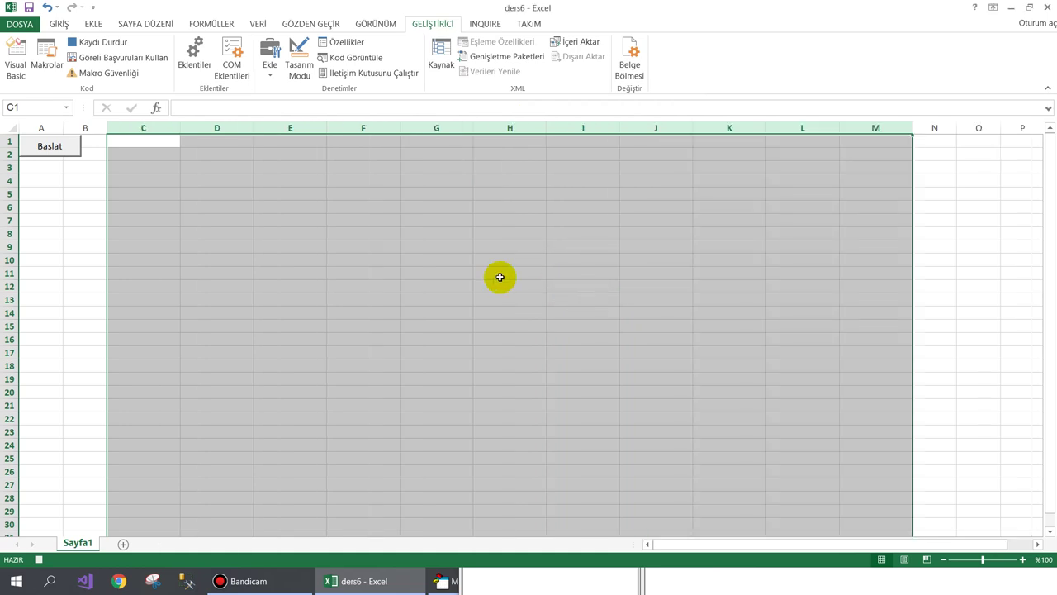
pyautogui.click(164, 142)
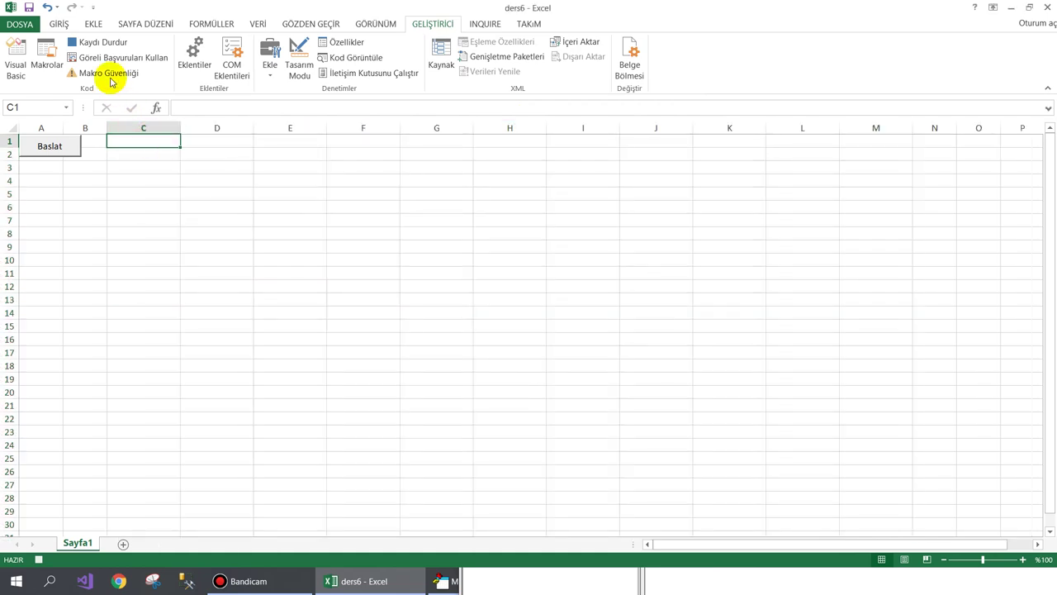
pyautogui.click(102, 42)
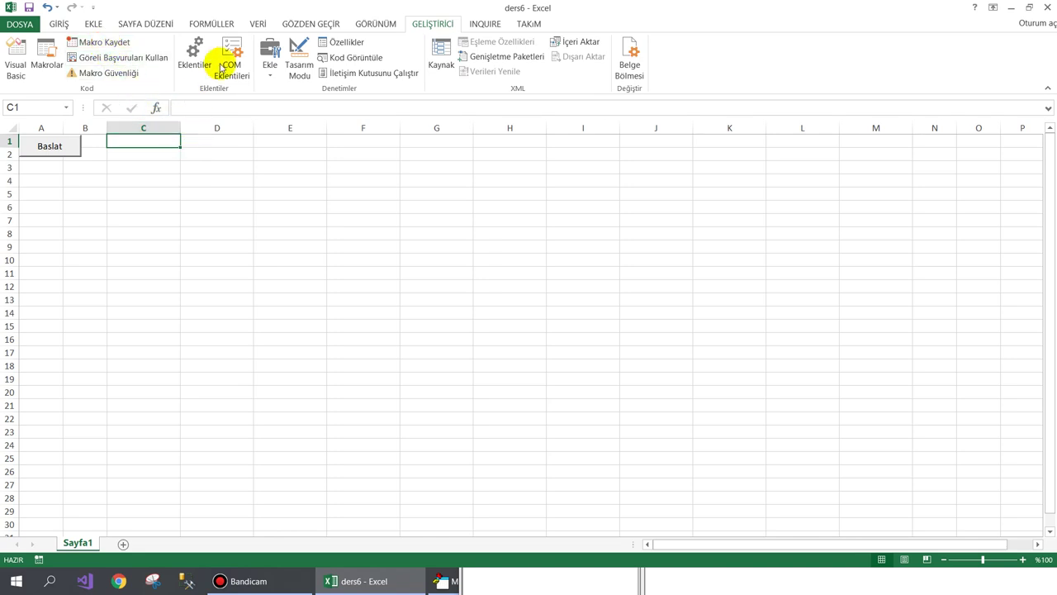
# - Record macro sutun20 that sets columns C through M to width 20
pyautogui.click(103, 42)
pyautogui.write('sutun20')
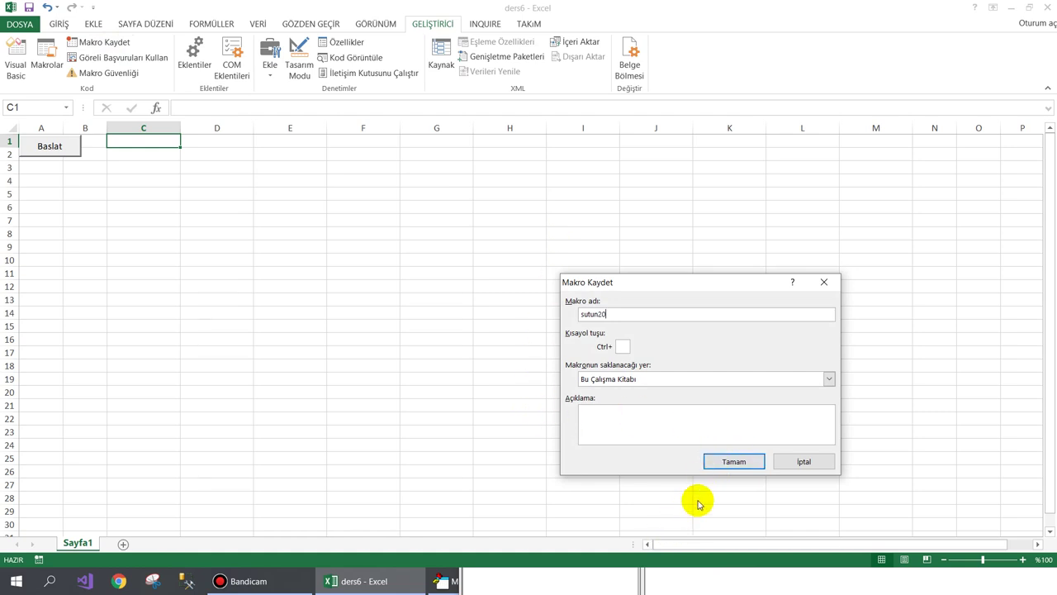
pyautogui.click(735, 462)
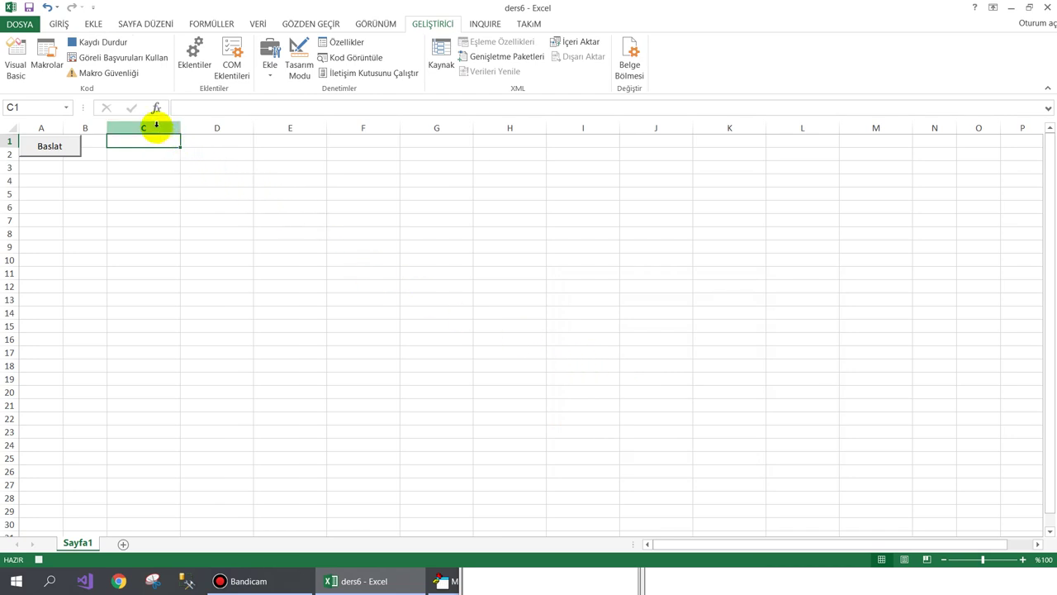
pyautogui.moveTo(156, 124)
pyautogui.mouseDown()
pyautogui.moveTo(785, 96)
pyautogui.moveTo(868, 110)
pyautogui.mouseUp()
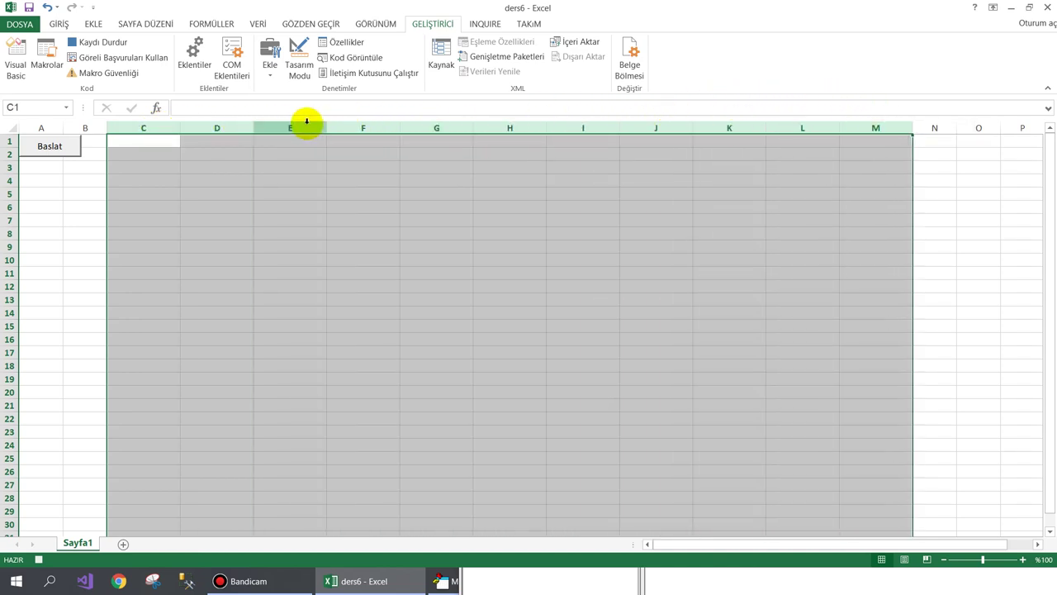
pyautogui.rightClick(215, 126)
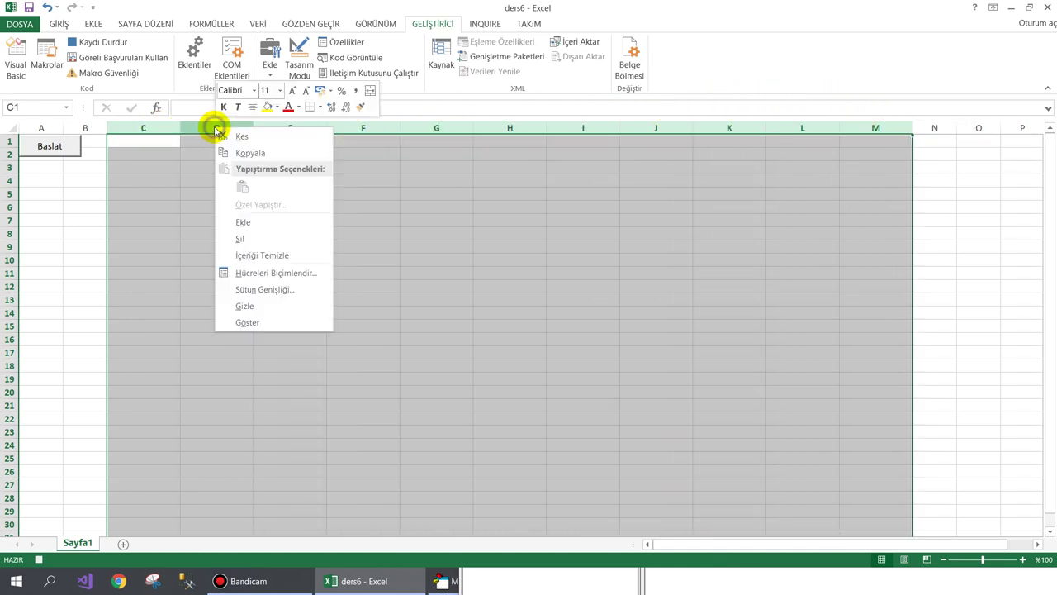
pyautogui.click(276, 289)
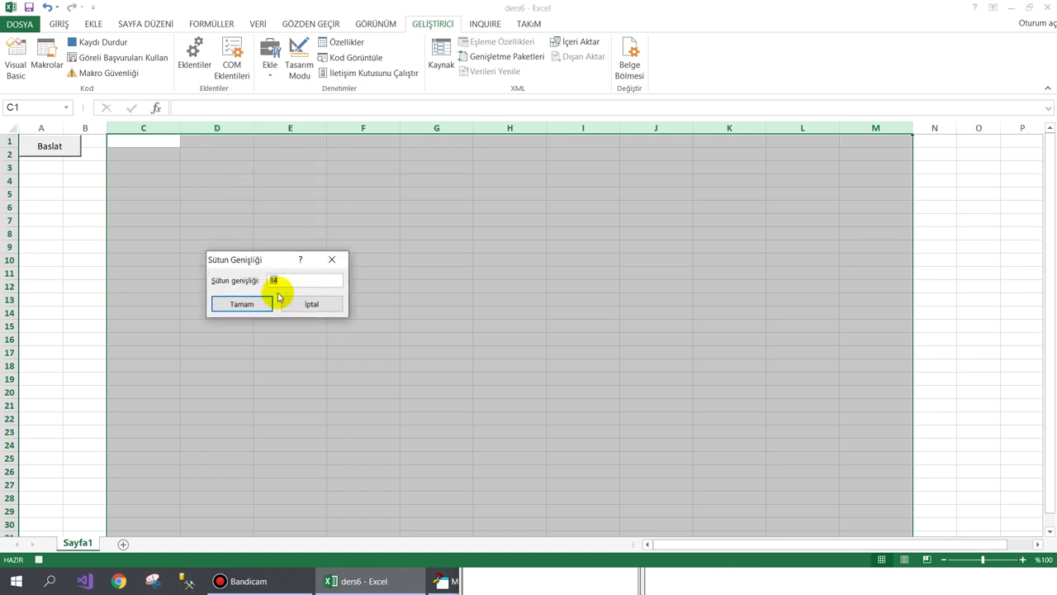
pyautogui.click(266, 303)
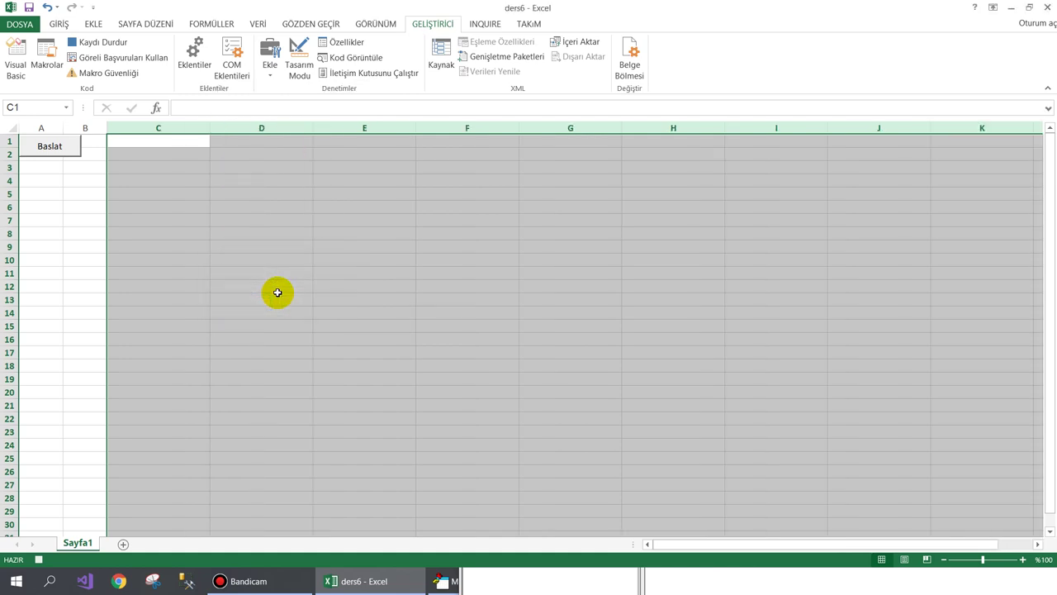
pyautogui.click(164, 142)
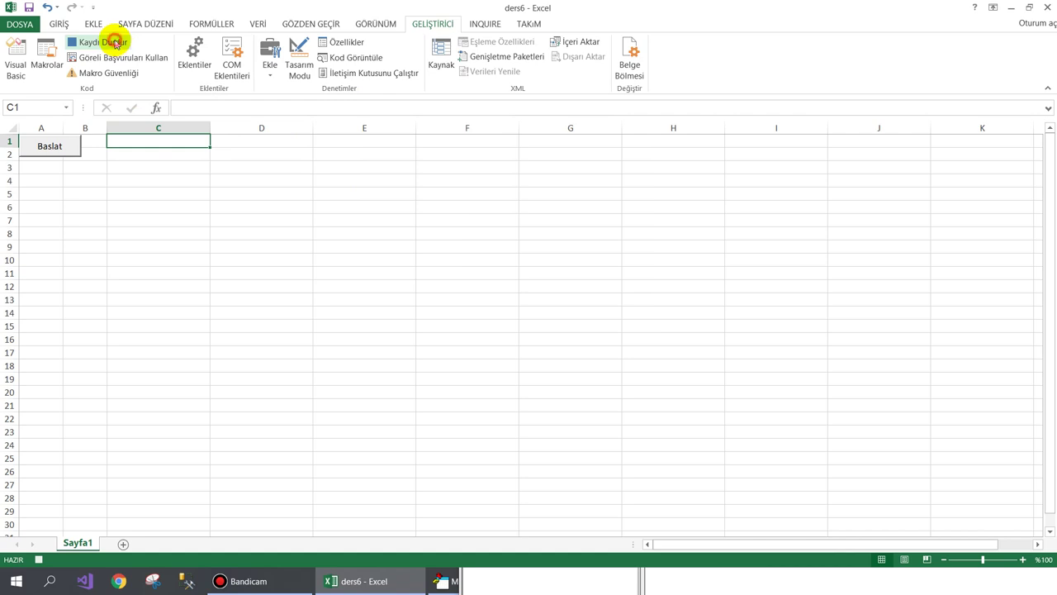
pyautogui.click(114, 43)
pyautogui.click(552, 584)
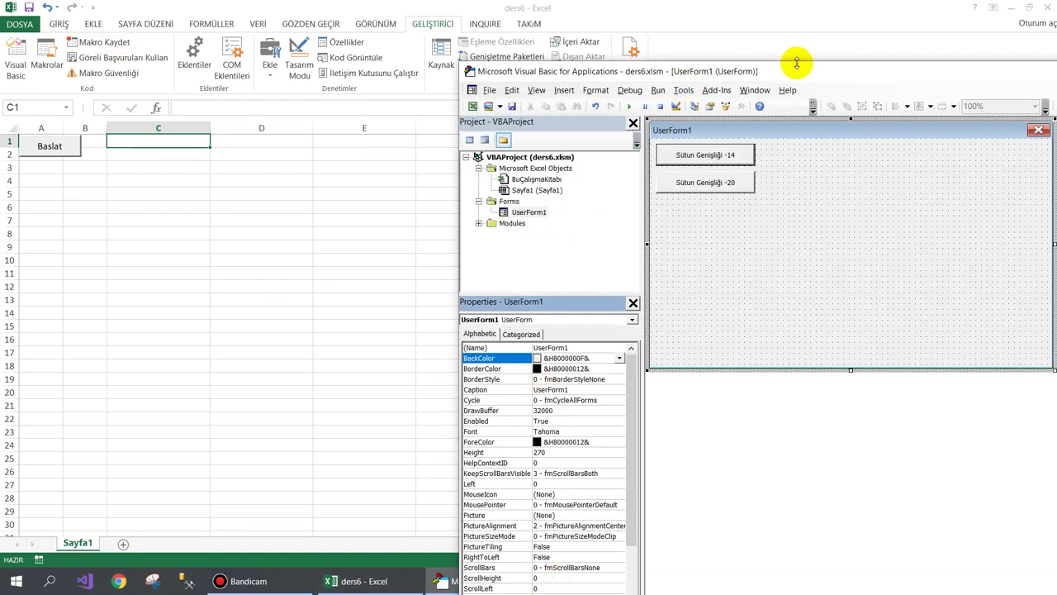
# - Move sutun14's width-14 code from Module1 into CommandButton1_Click
pyautogui.moveTo(769, 69); pyautogui.dragTo(666, 16)
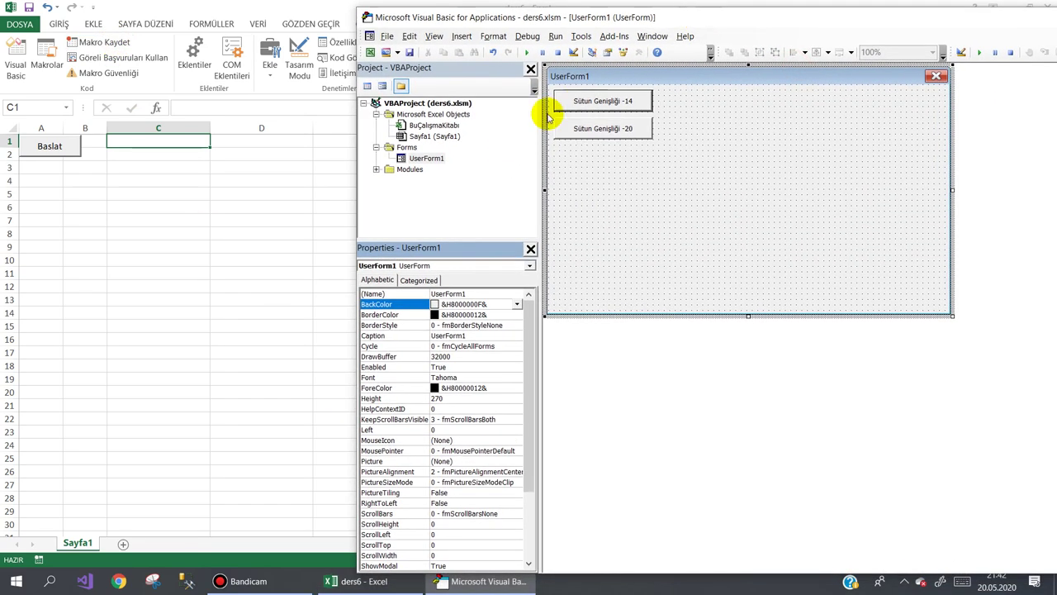
pyautogui.click(377, 171)
pyautogui.doubleClick(423, 180)
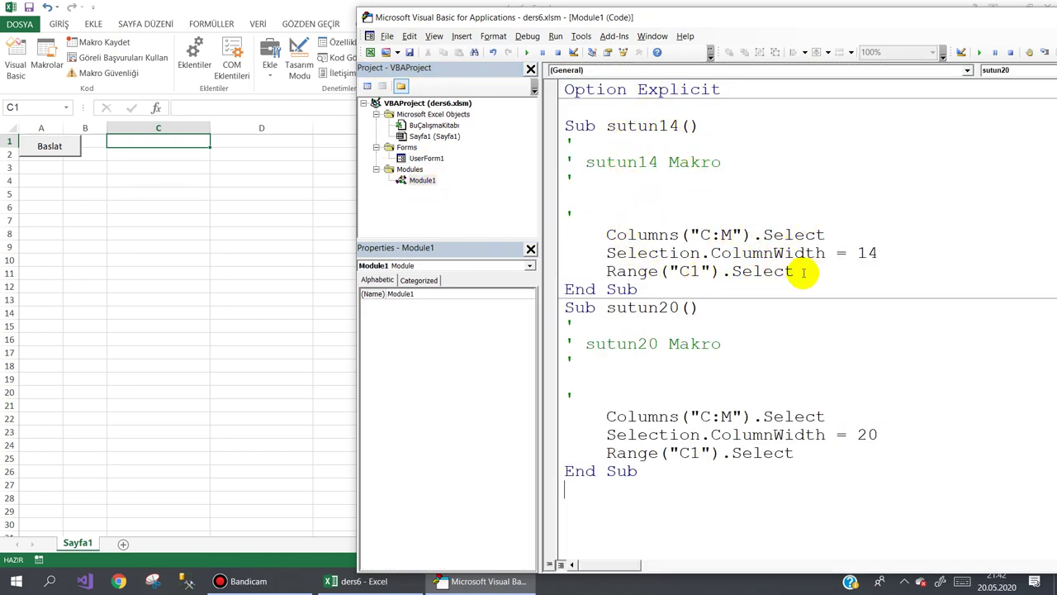
pyautogui.moveTo(793, 270)
pyautogui.mouseDown()
pyautogui.moveTo(627, 253)
pyautogui.moveTo(606, 234)
pyautogui.mouseUp()
pyautogui.rightClick(626, 241)
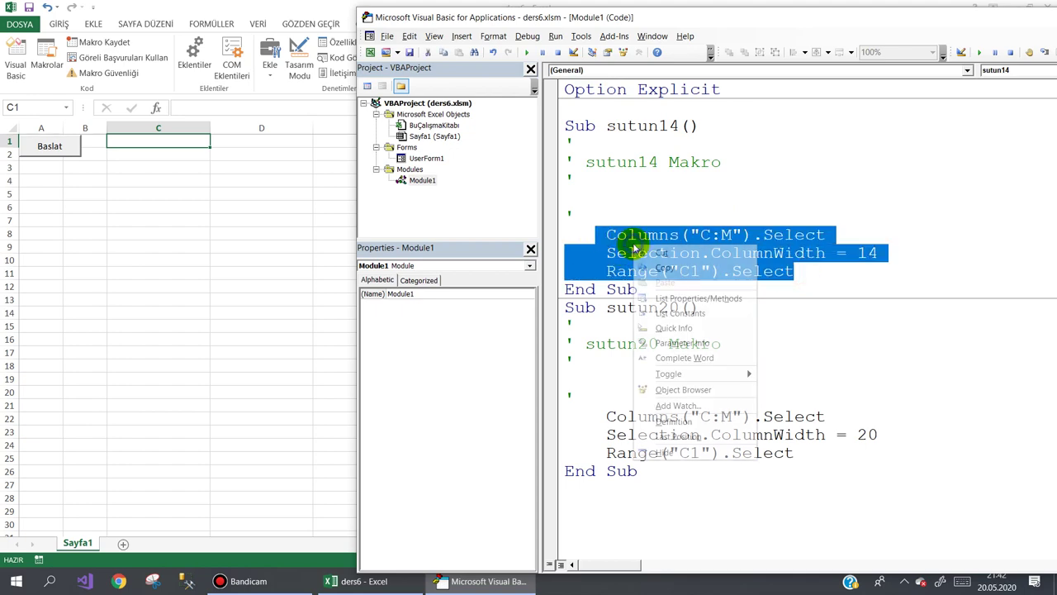
pyautogui.click(644, 253)
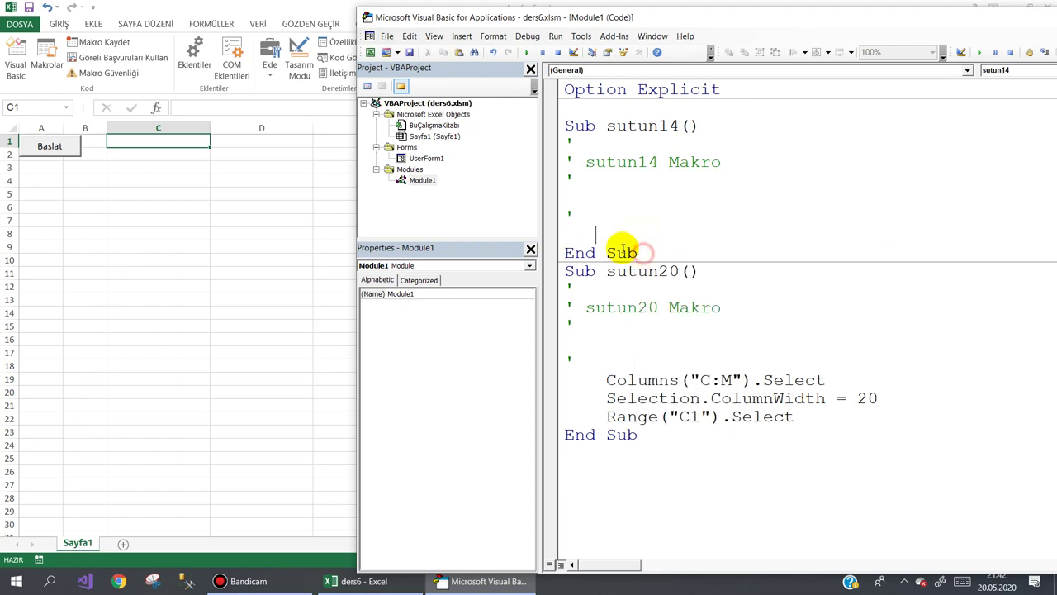
pyautogui.doubleClick(426, 157)
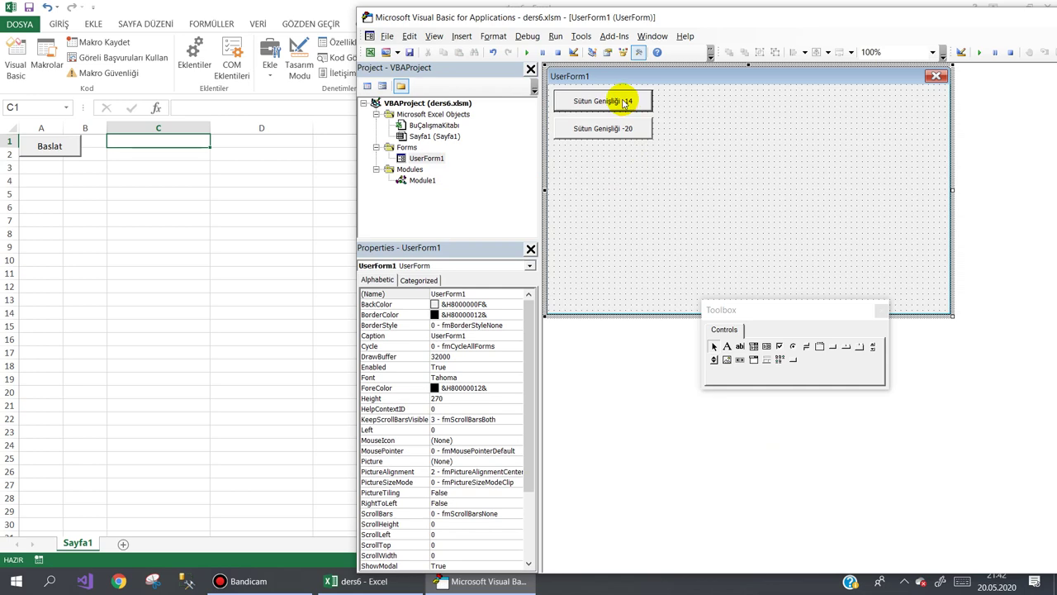
pyautogui.doubleClick(624, 102)
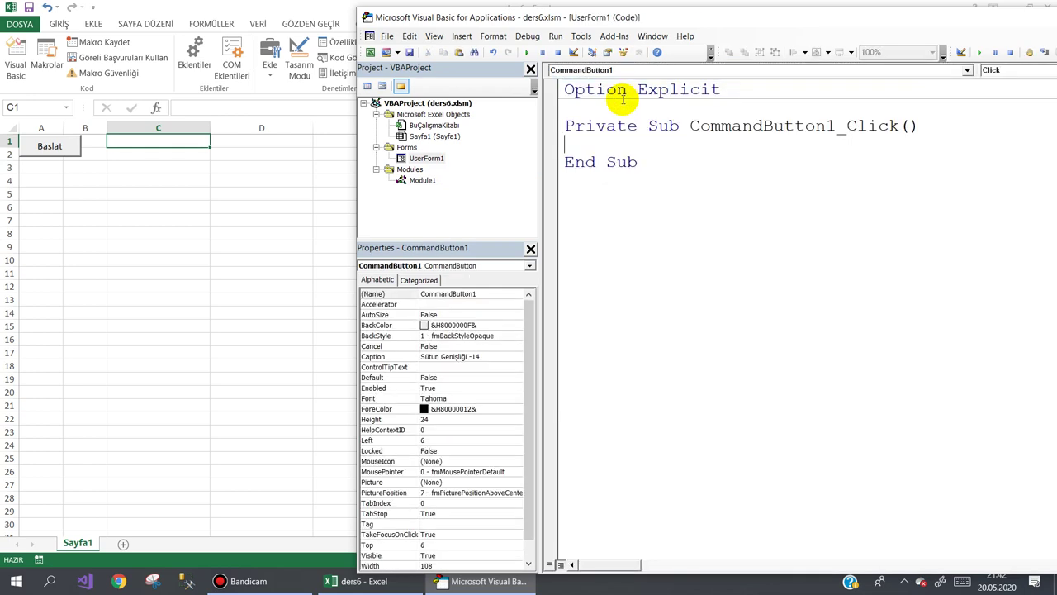
pyautogui.hotkey('ctrl', 'v')
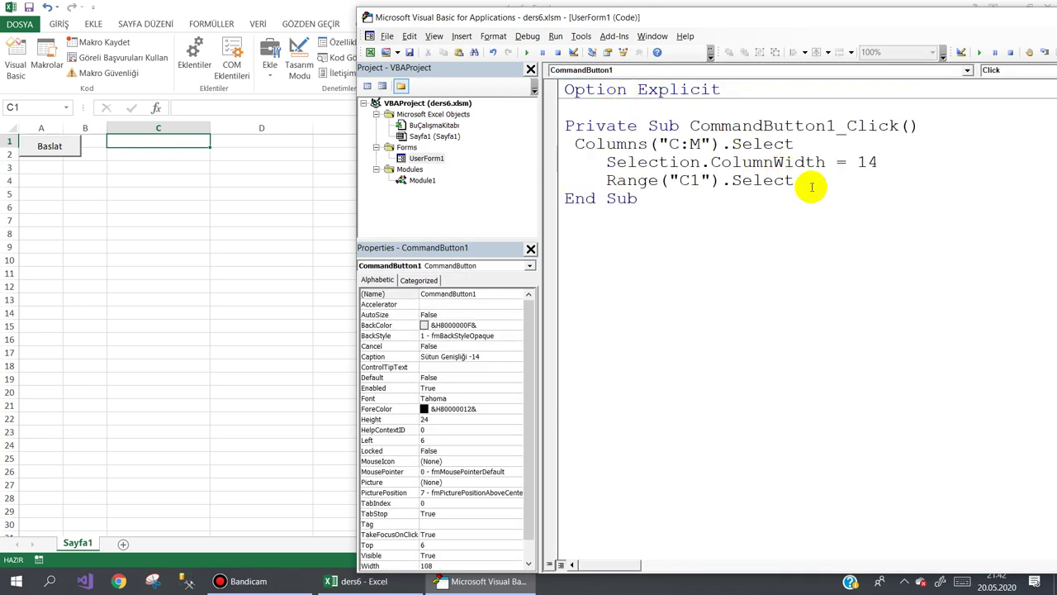
pyautogui.moveTo(797, 181)
pyautogui.mouseDown()
pyautogui.moveTo(612, 161)
pyautogui.moveTo(572, 143)
pyautogui.mouseUp()
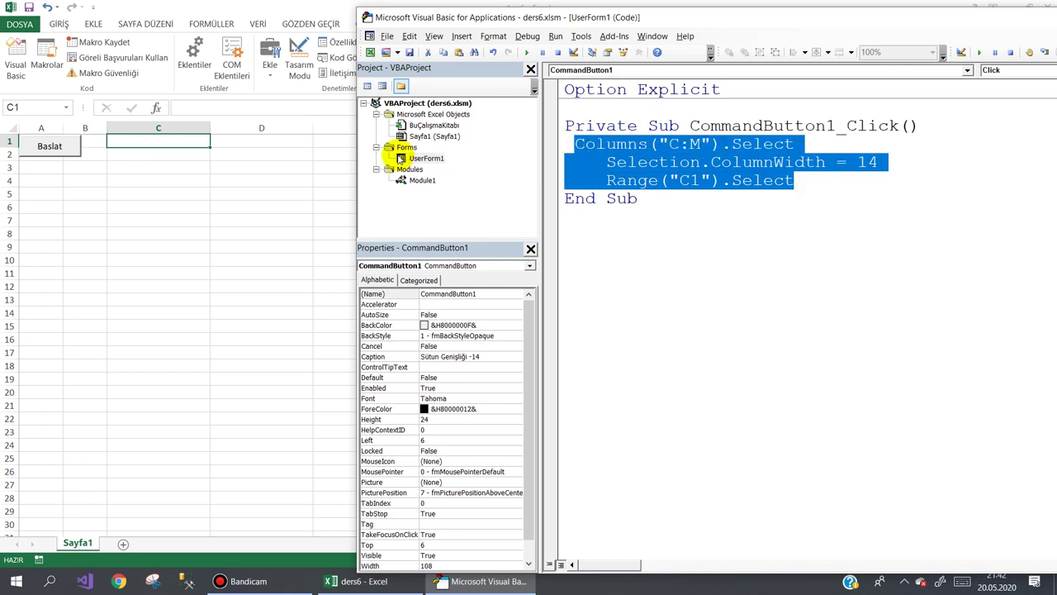
# - Move sutun20's width-20 code from Module1 into CommandButton2_Click
pyautogui.doubleClick(417, 181)
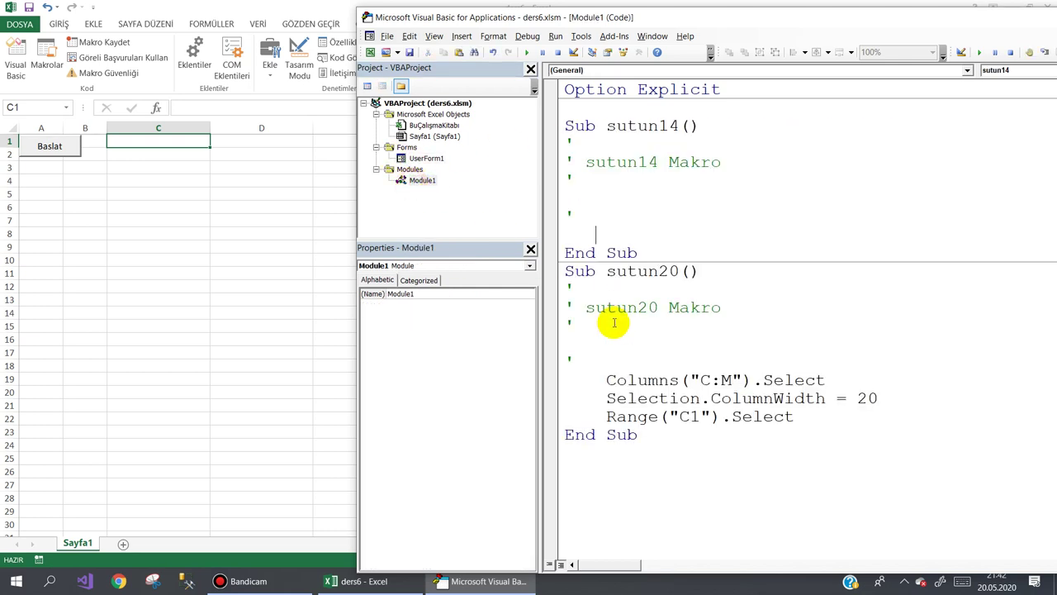
pyautogui.click(795, 417)
pyautogui.moveTo(780, 417); pyautogui.dragTo(609, 376)
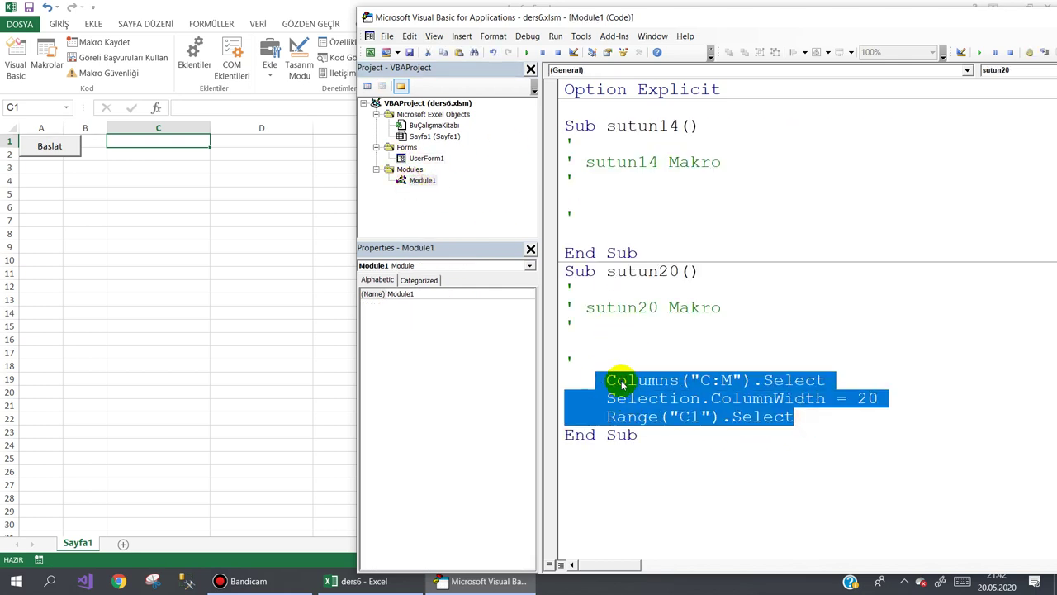
pyautogui.rightClick(619, 379)
pyautogui.click(653, 188)
pyautogui.press('Delete')
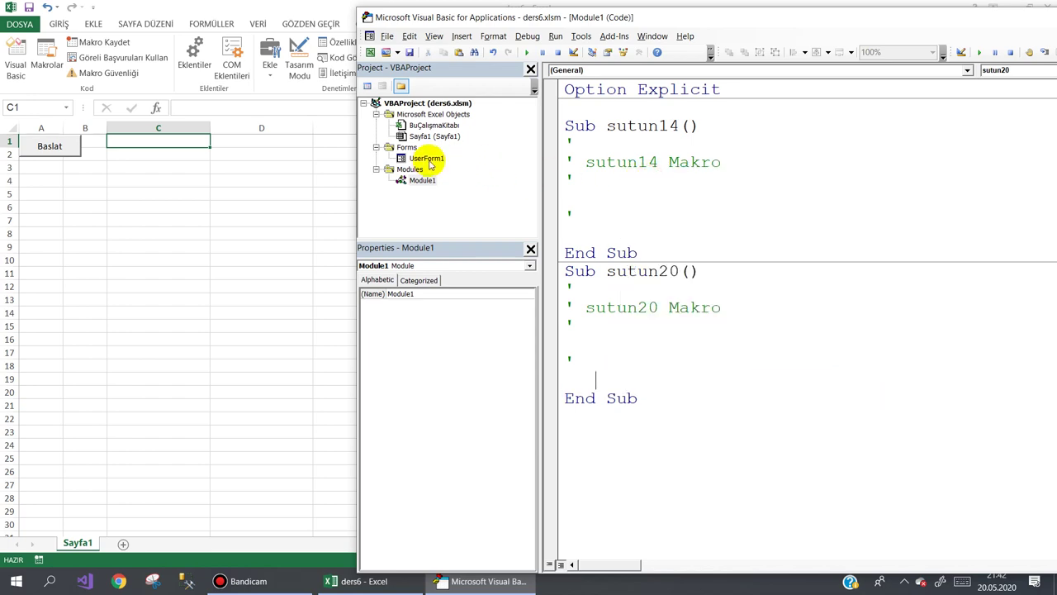
pyautogui.doubleClick(427, 157)
pyautogui.doubleClick(604, 130)
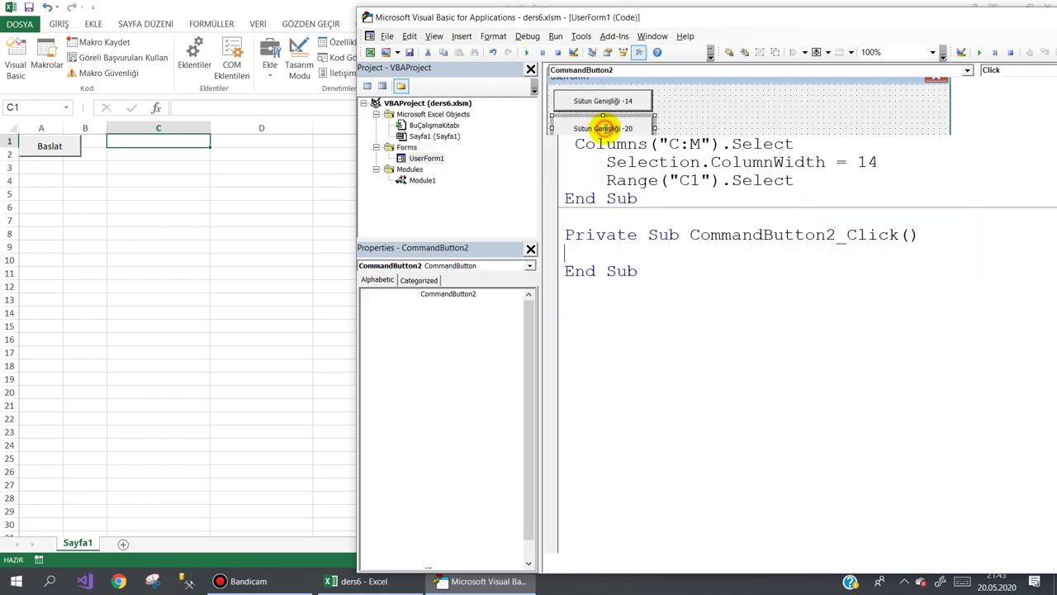
pyautogui.hotkey('ctrl', 'v')
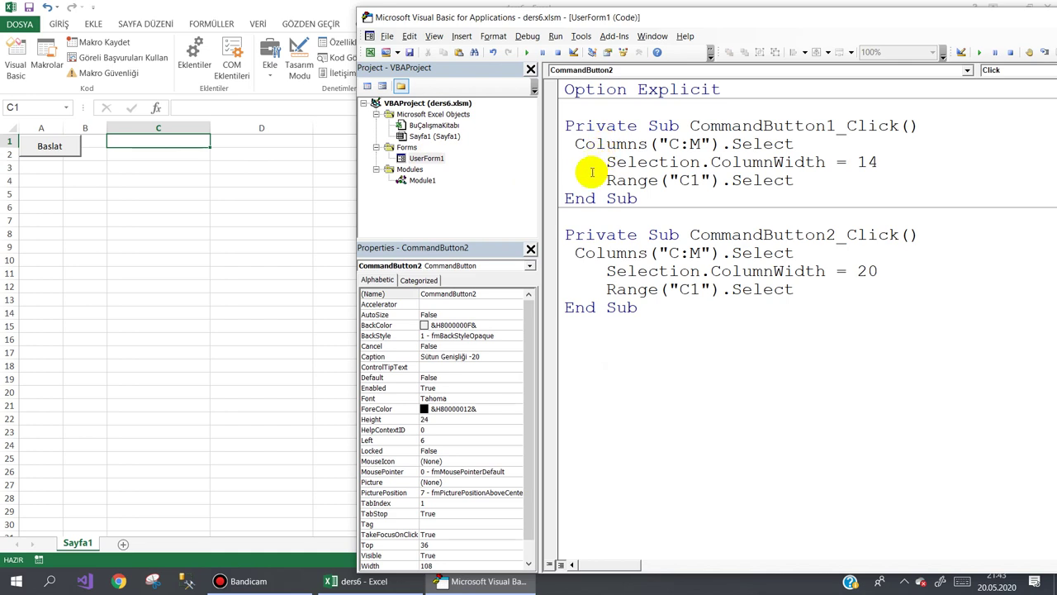
pyautogui.click(286, 209)
# - Run the form via Baslat and toggle columns C–M between widths 14 and 20, ending at 14
pyautogui.click(73, 146)
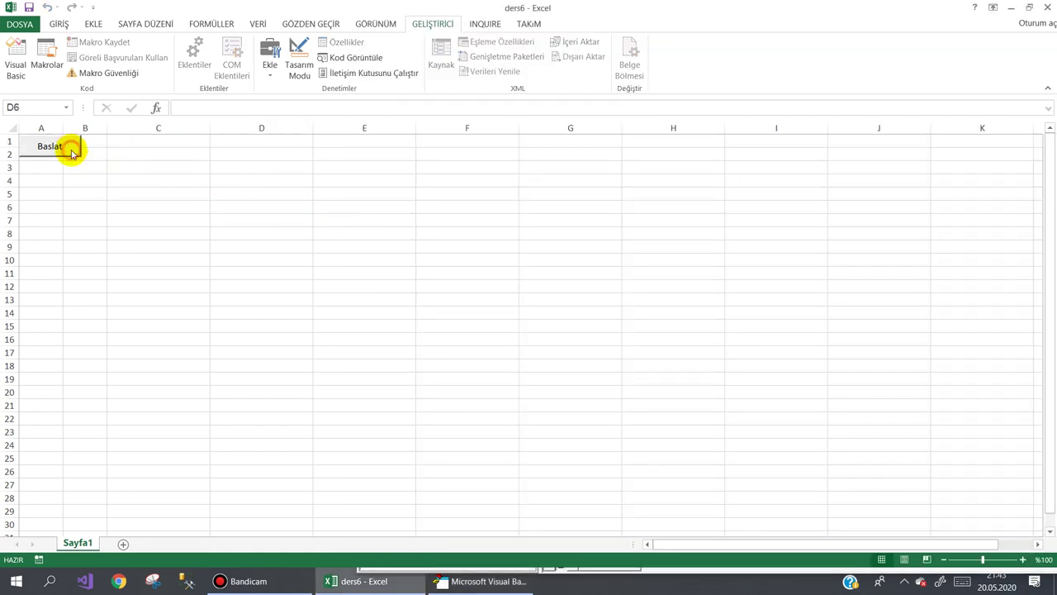
pyautogui.click(395, 195)
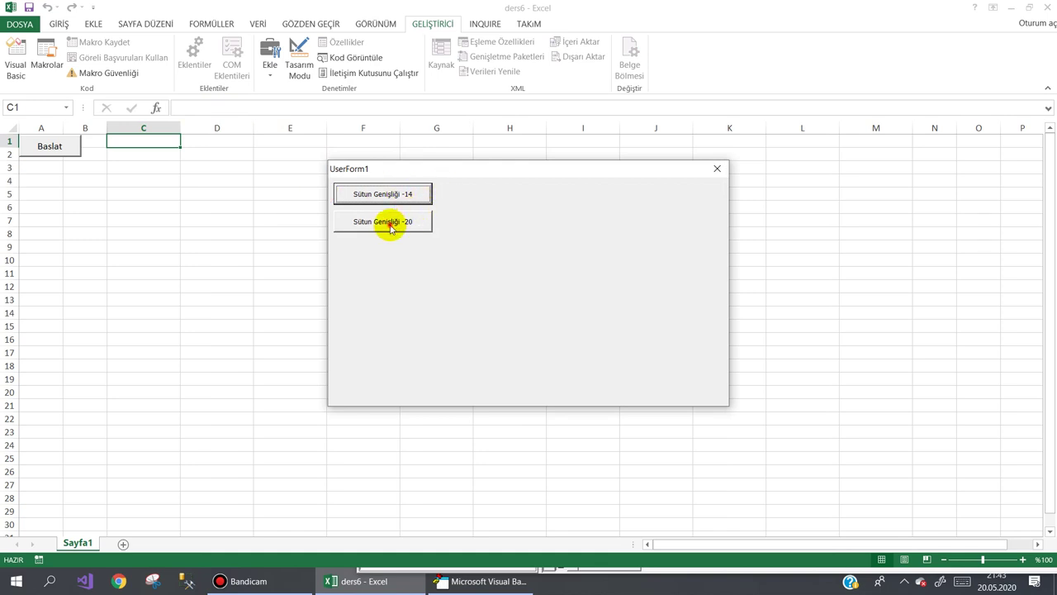
pyautogui.click(394, 223)
pyautogui.click(395, 195)
pyautogui.click(385, 225)
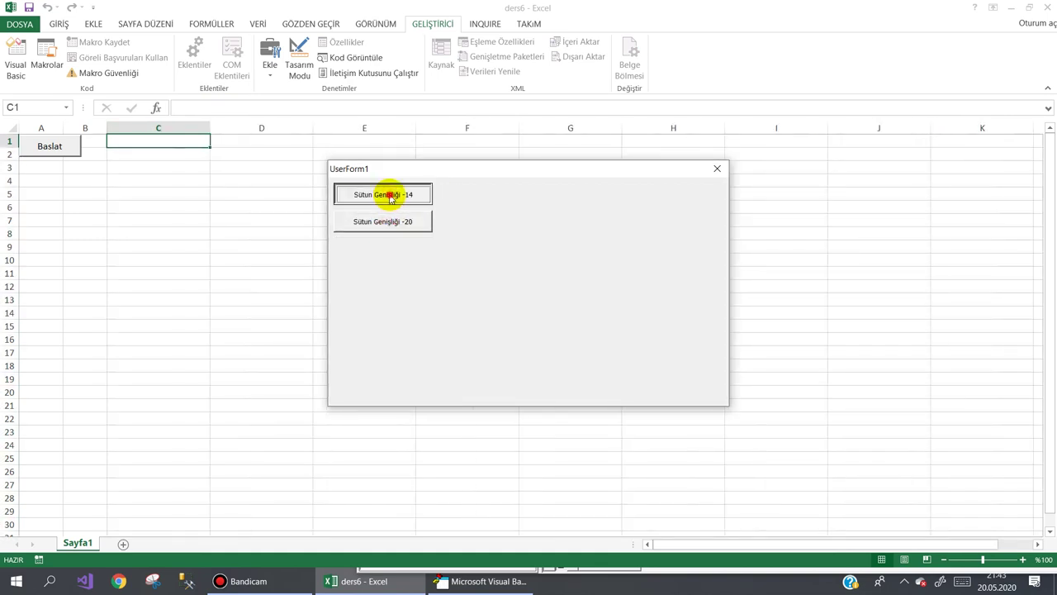
pyautogui.click(389, 195)
pyautogui.click(395, 224)
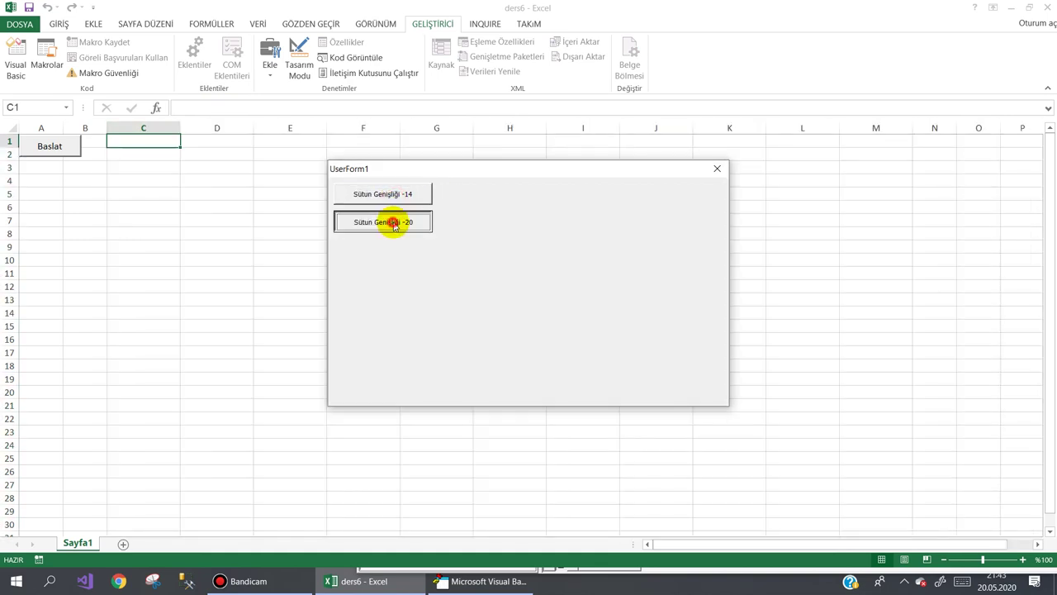
pyautogui.click(394, 195)
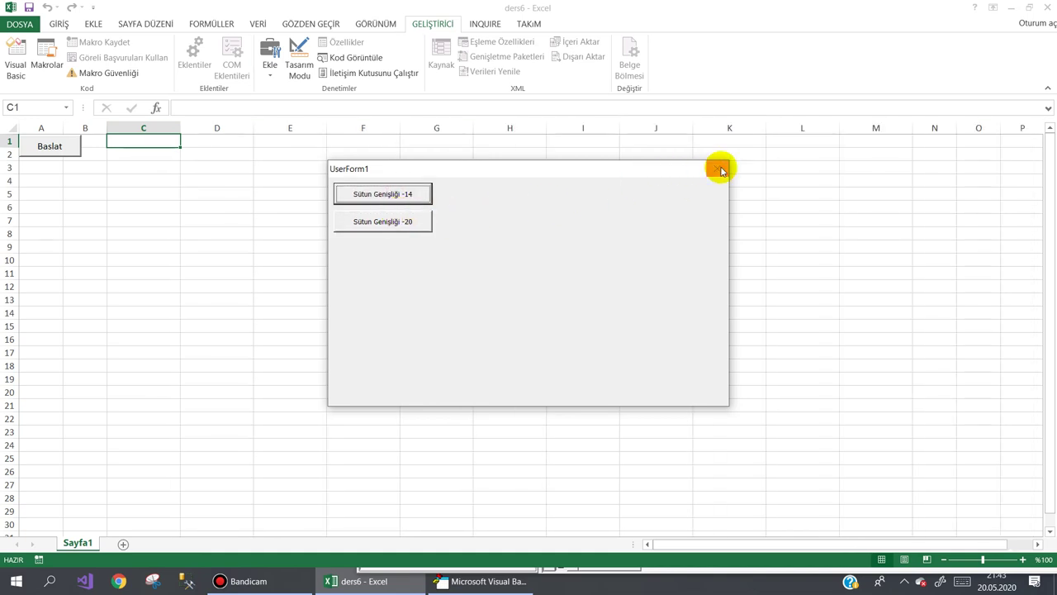
pyautogui.click(720, 170)
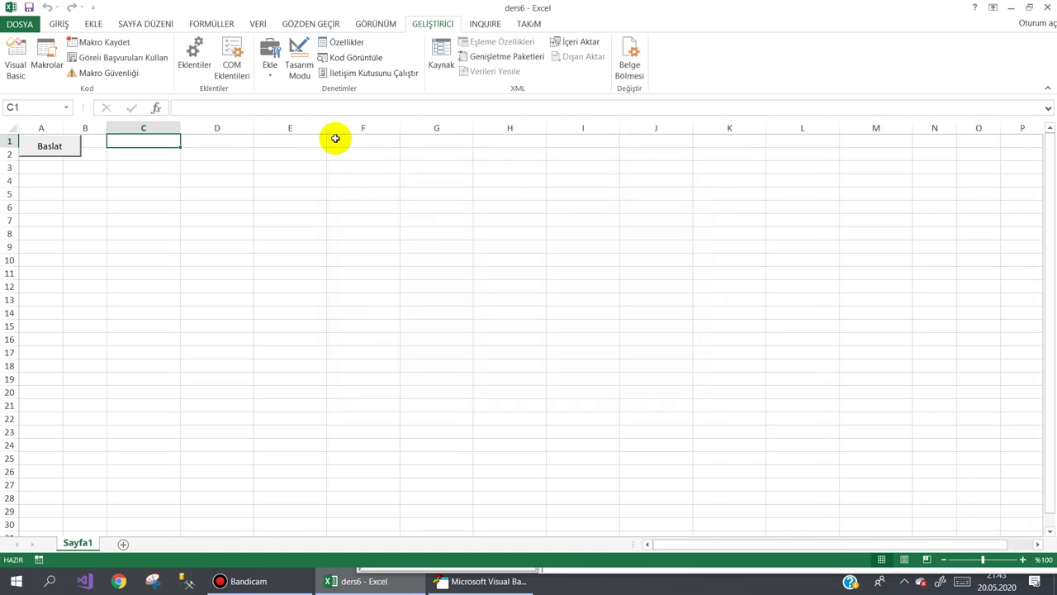
pyautogui.click(455, 581)
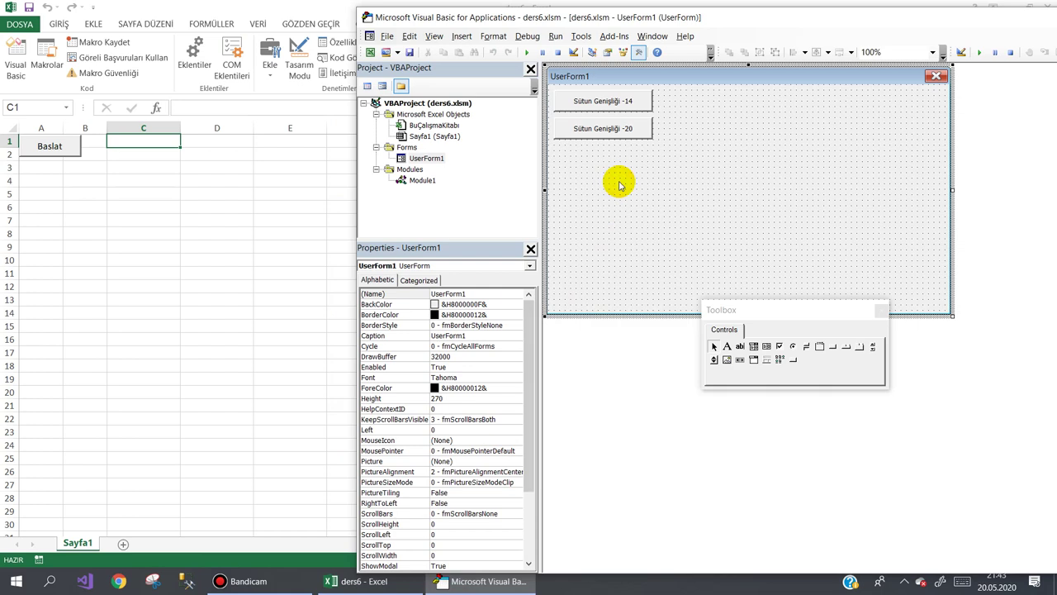
# - Draw a third button below the column-width buttons and caption it 'Başlıkları Yaz'
pyautogui.click(832, 347)
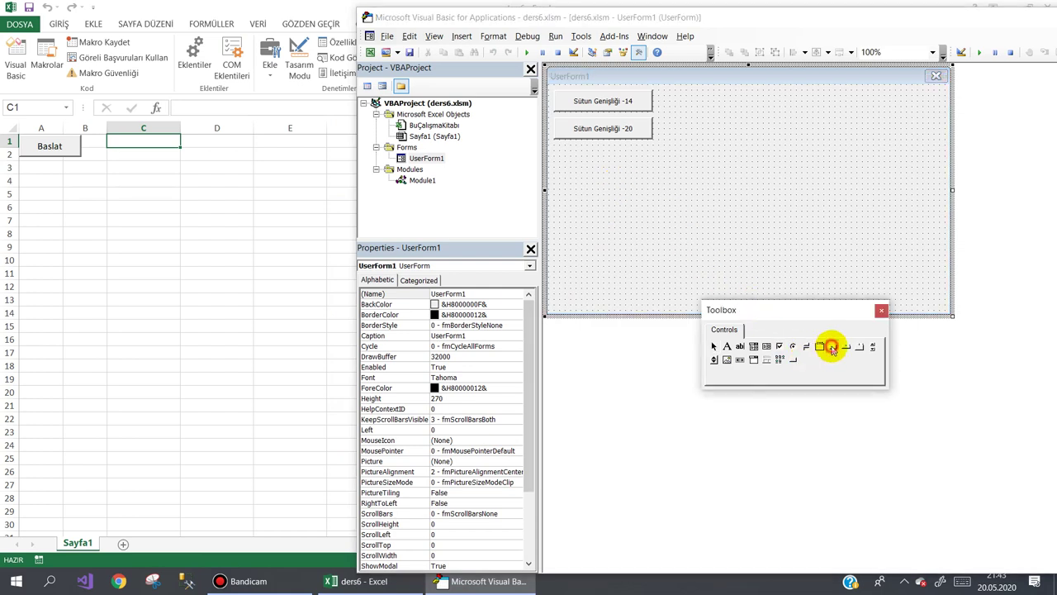
pyautogui.moveTo(556, 145); pyautogui.dragTo(659, 169)
pyautogui.click(643, 156)
pyautogui.write('Başlıkları Yaz')
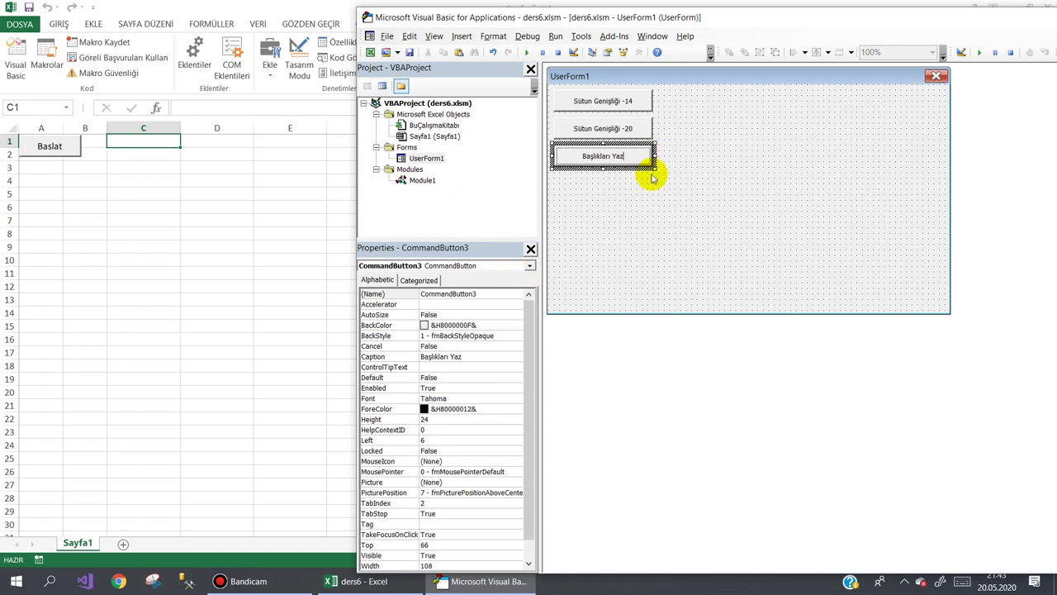
pyautogui.click(641, 177)
pyautogui.click(259, 194)
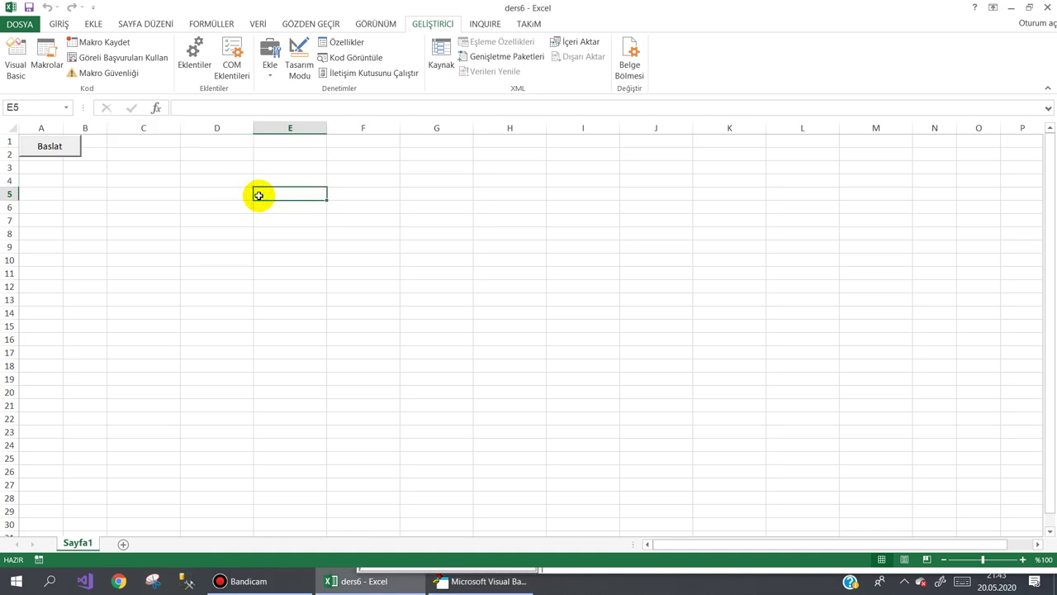
# - Start recording a new macro named basliklar, beginning at cell C1
pyautogui.click(104, 43)
pyautogui.write('basliklar')
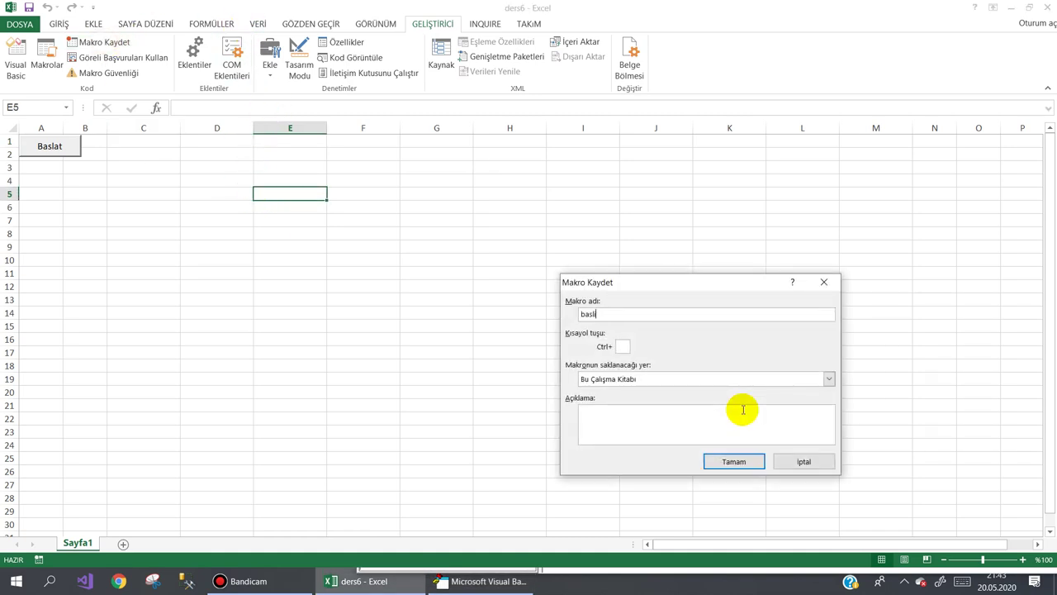
pyautogui.click(738, 461)
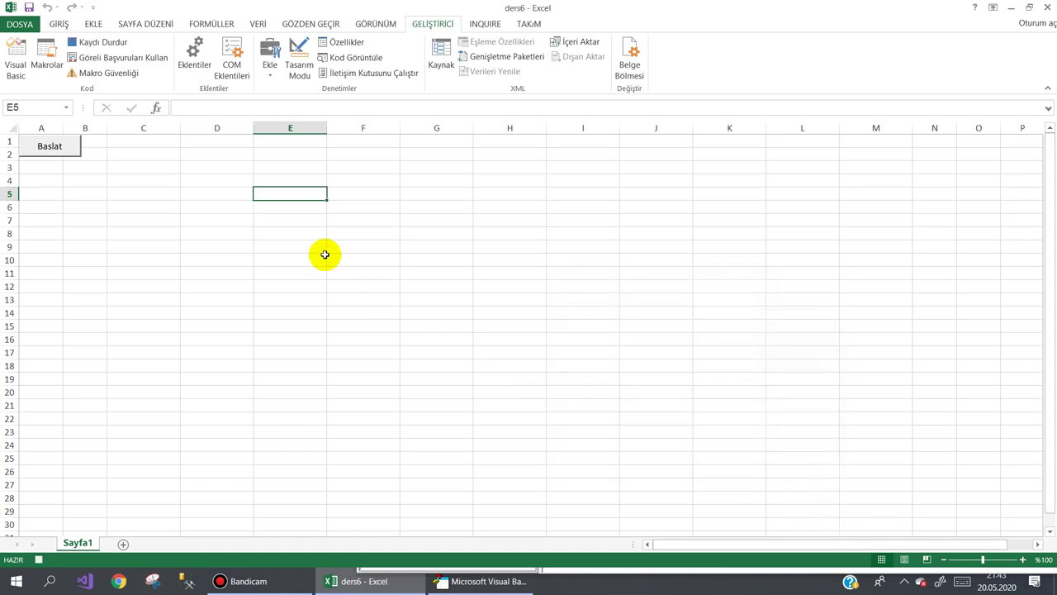
pyautogui.click(158, 139)
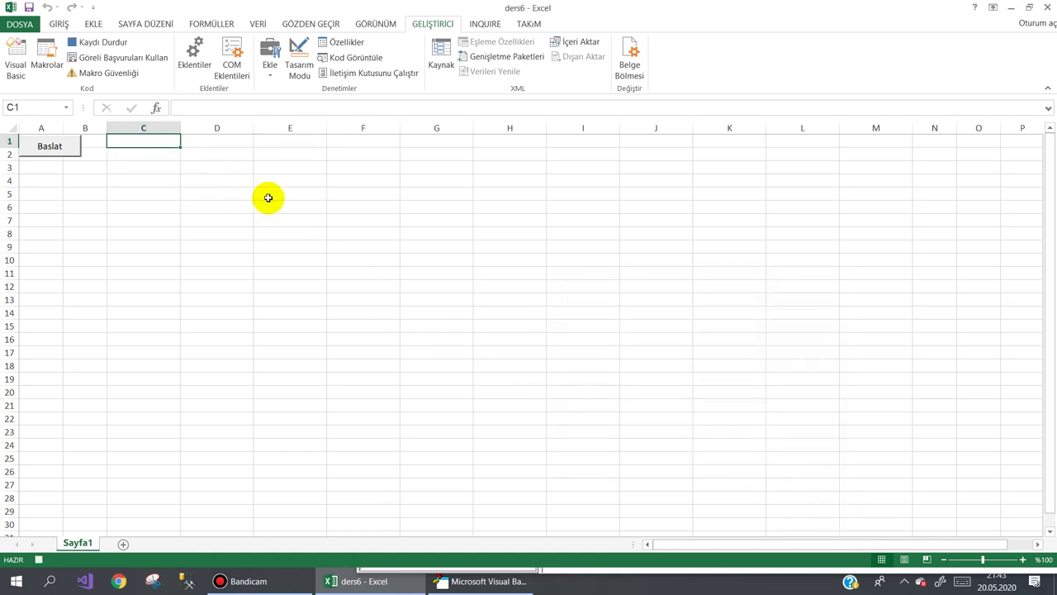
# - Enter headers ADI SOYADI, ÜNVANI, YEVMİYESİ, Ç.GÜN, BRÜT MAAŞ, KESİNTİ, NET across C1:I1
pyautogui.write('ADI SOYADI')
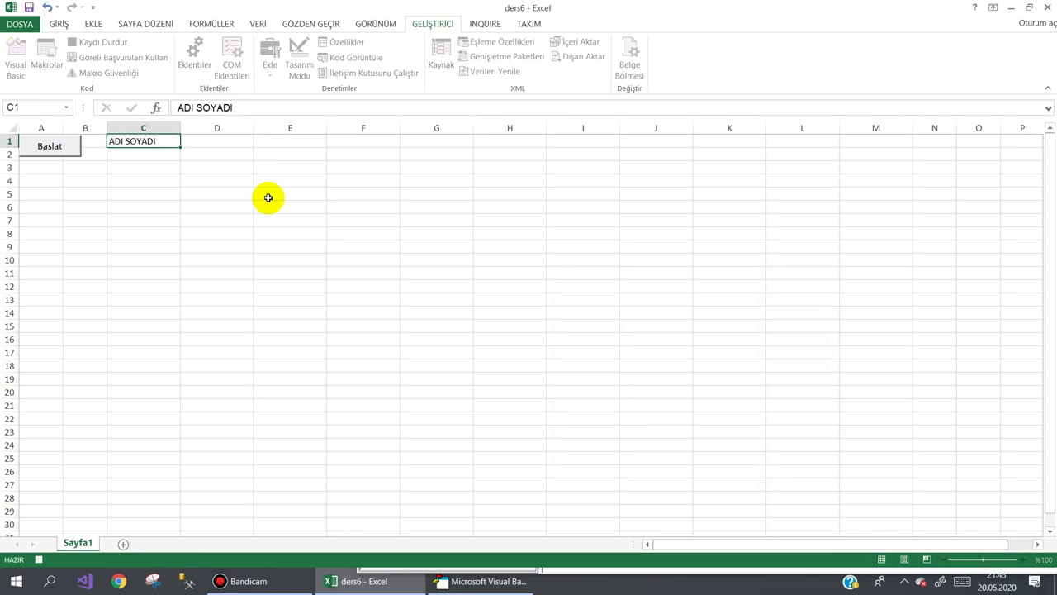
pyautogui.press('Tab')
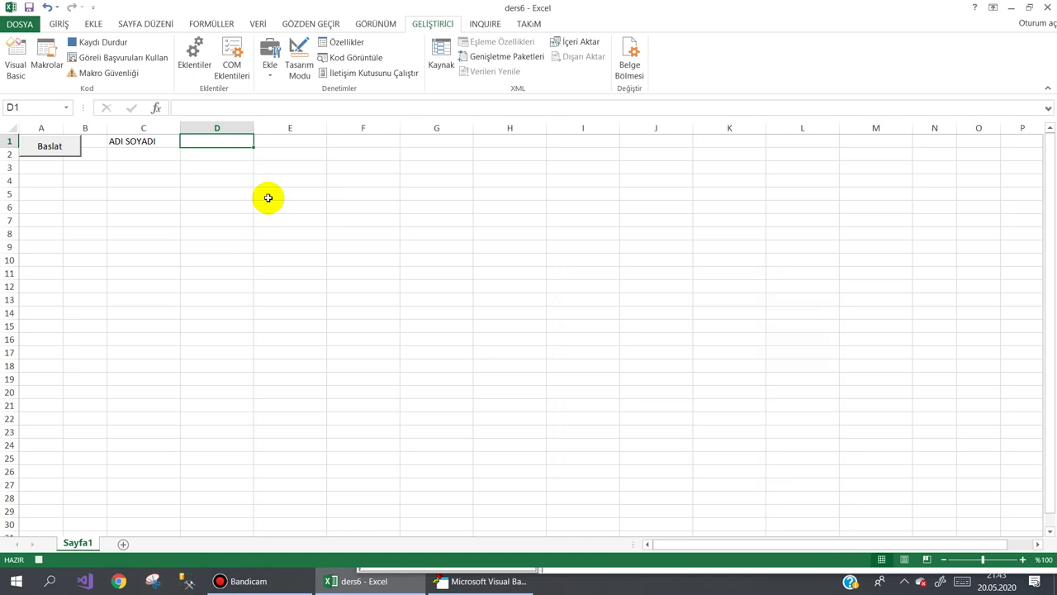
pyautogui.write('ÜNVANI')
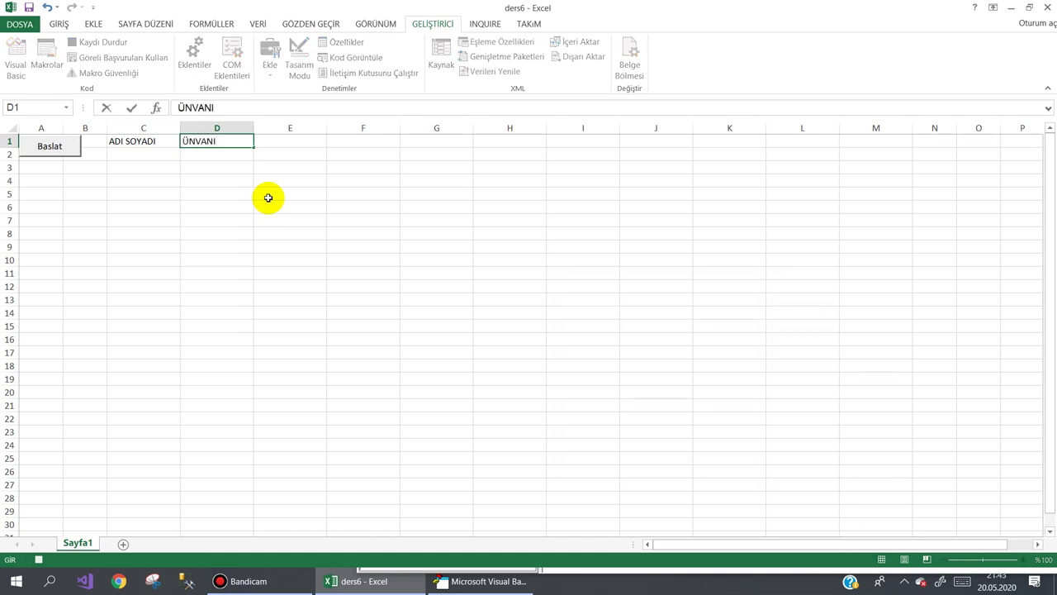
pyautogui.press('Tab')
pyautogui.write('YE')
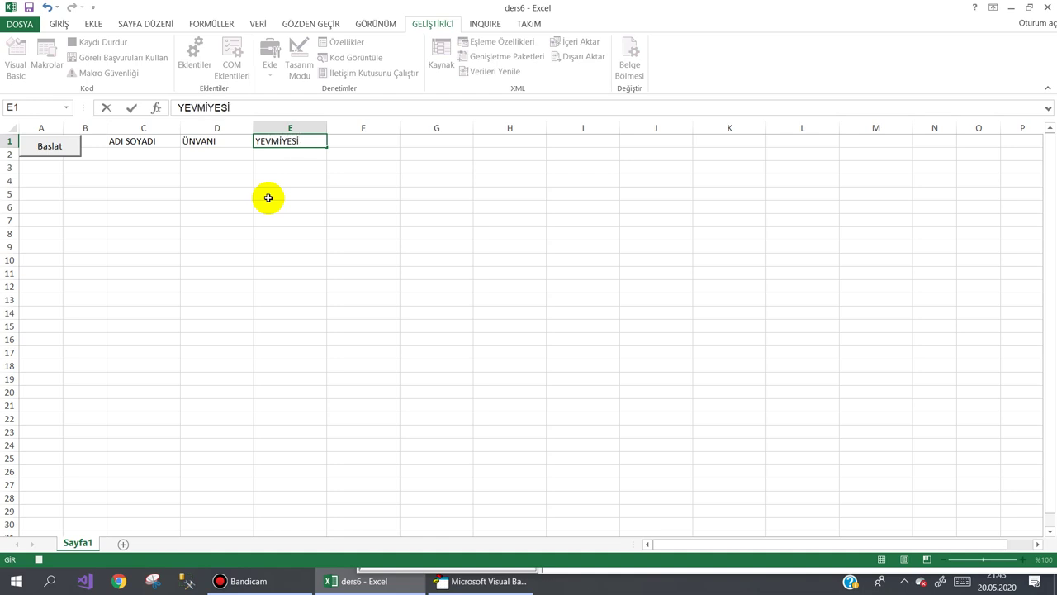
pyautogui.press('Tab')
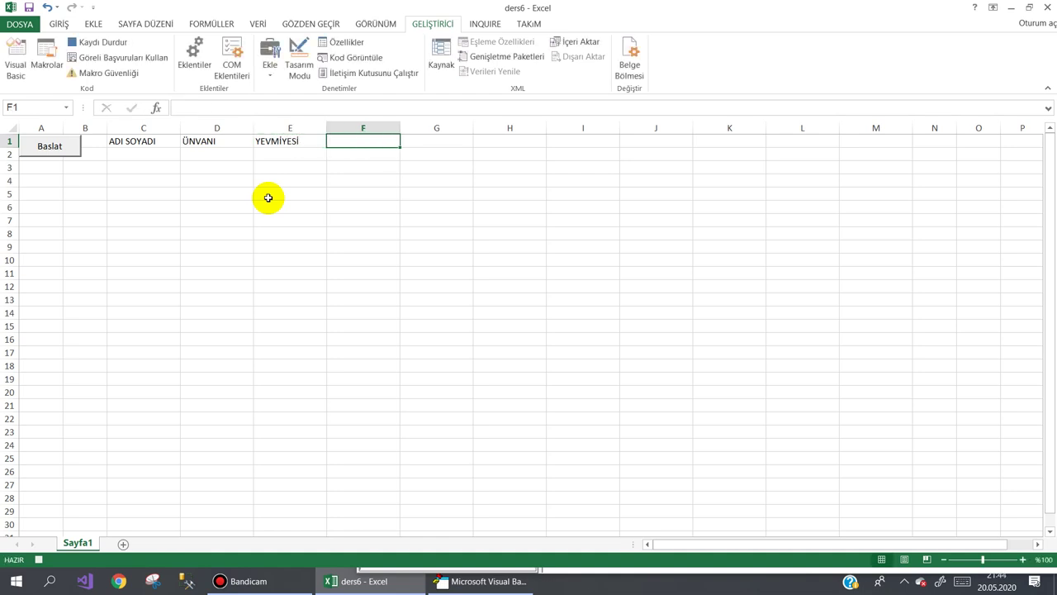
pyautogui.write('Ç.GÜN')
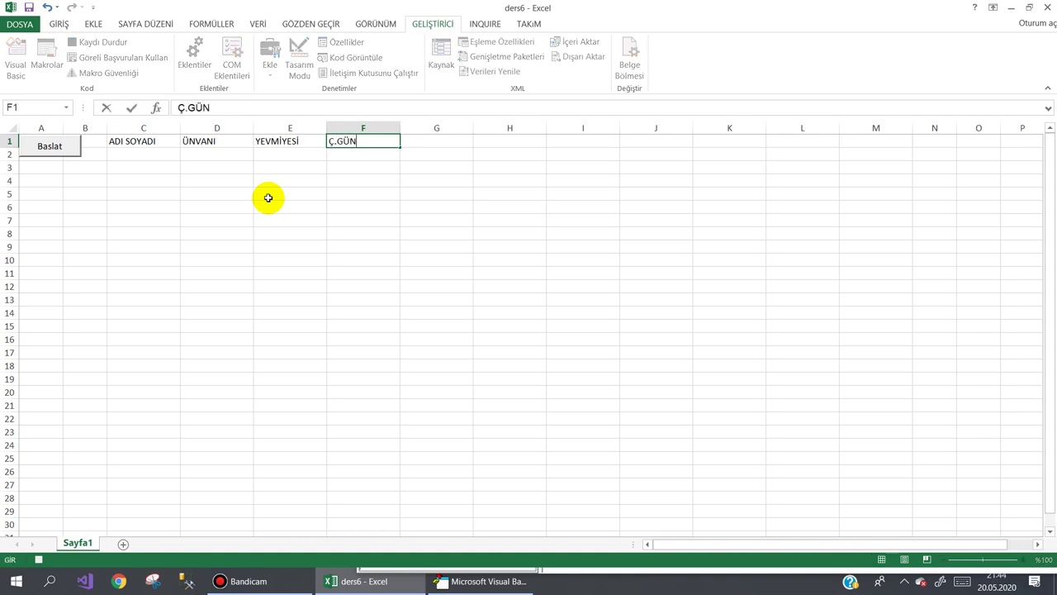
pyautogui.press('Tab')
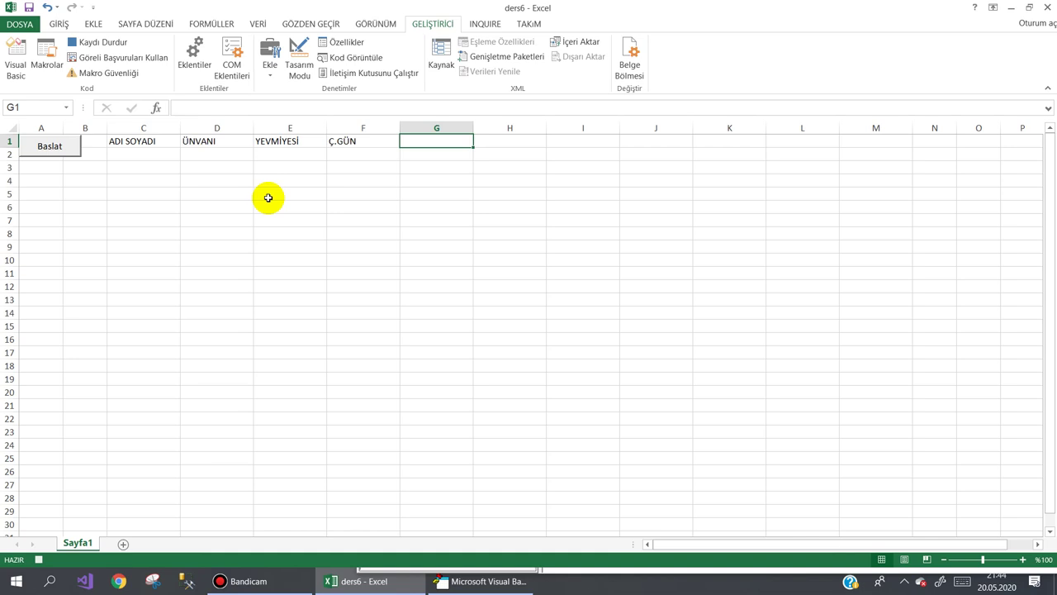
pyautogui.write('BRÜT MAAŞ')
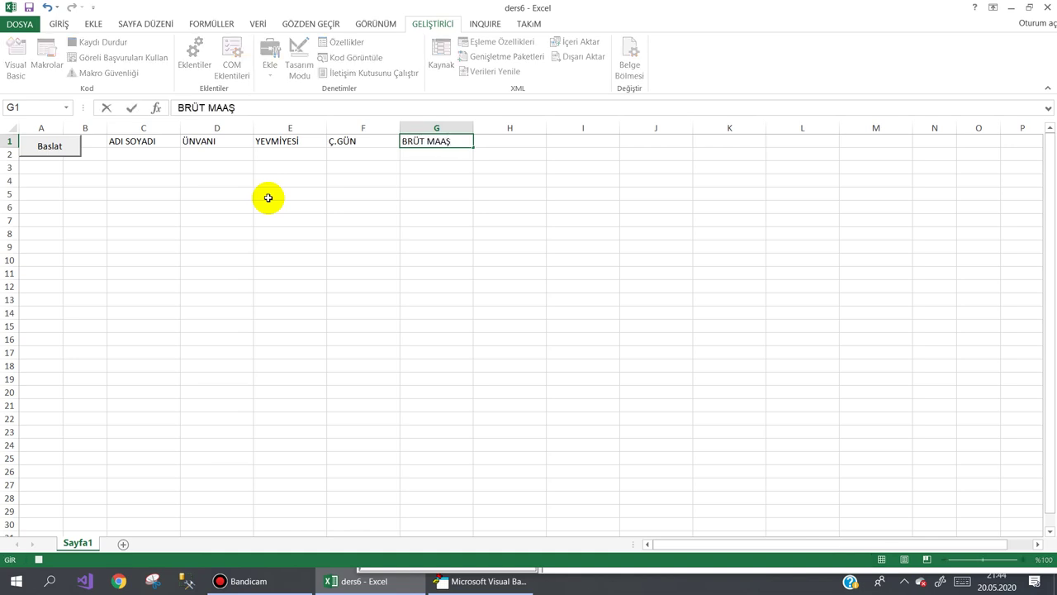
pyautogui.press('Tab')
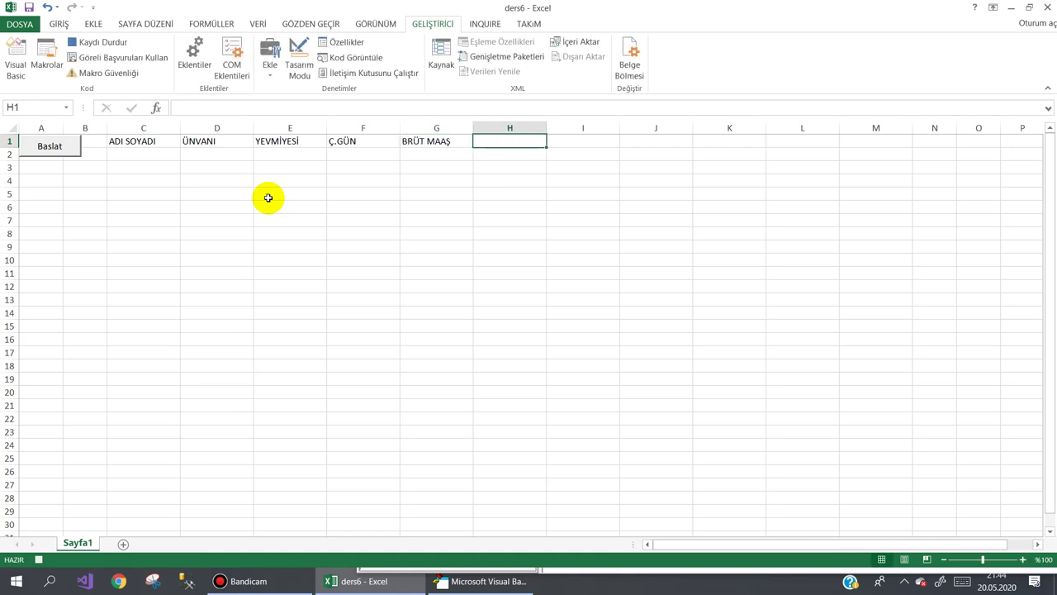
pyautogui.write('KESİNTİ')
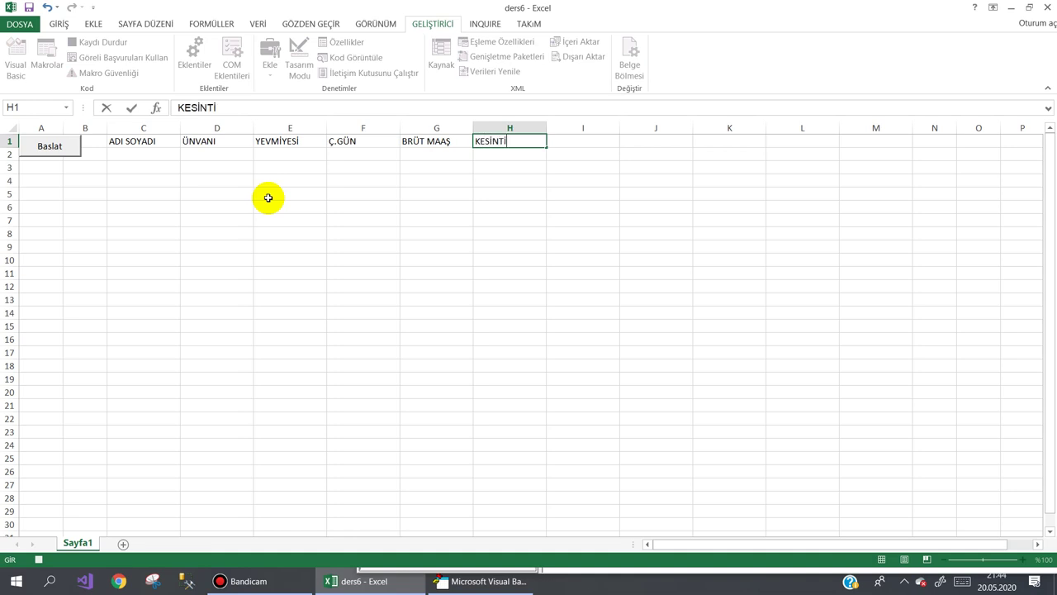
pyautogui.press('Tab')
pyautogui.write('NE')
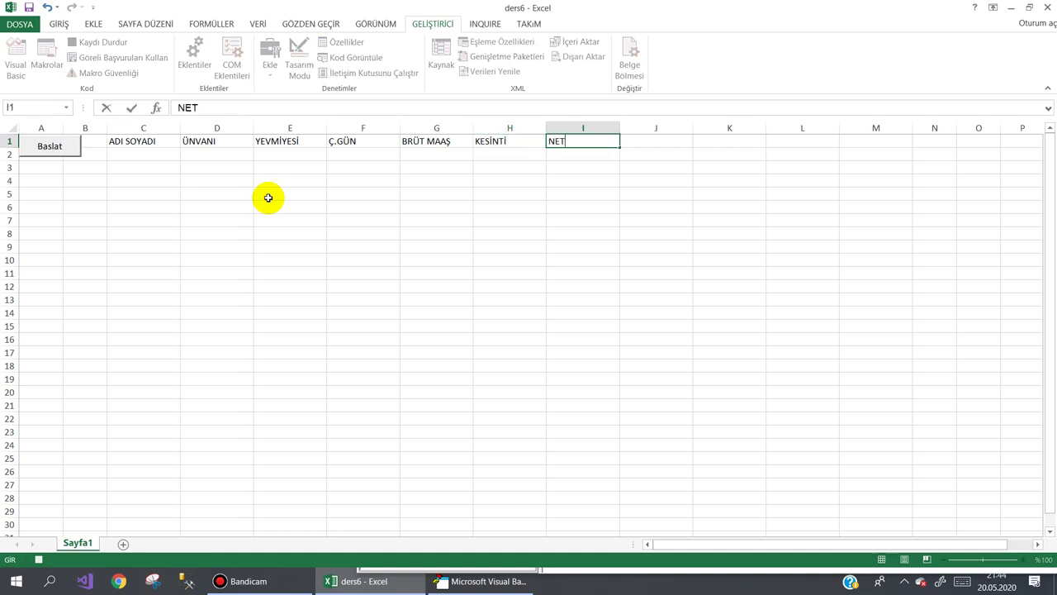
pyautogui.press('Return')
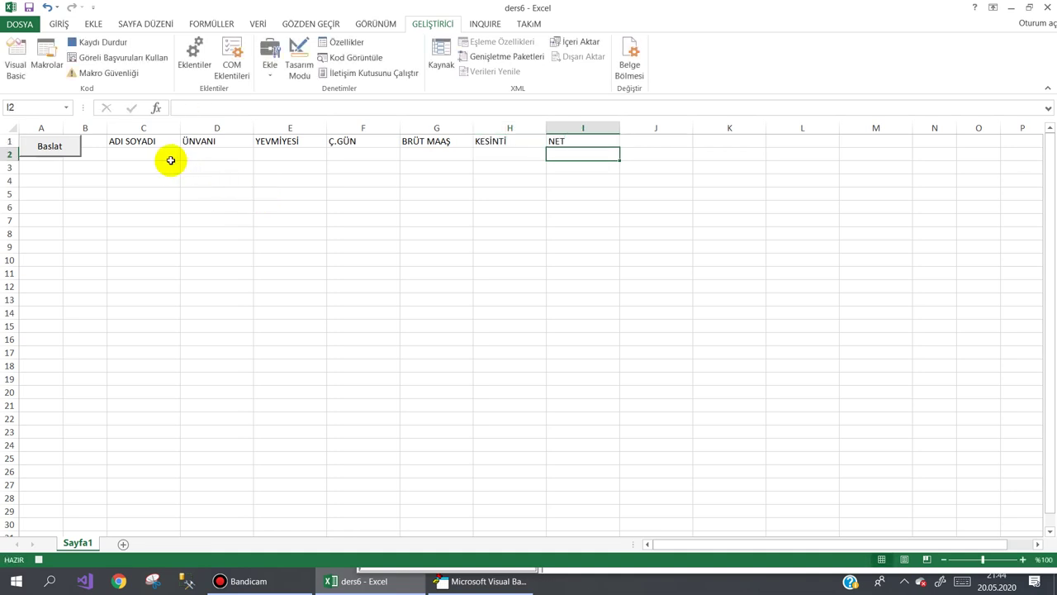
# - Stop the basliklar recording and open Module1 in the VBA editor
pyautogui.click(163, 160)
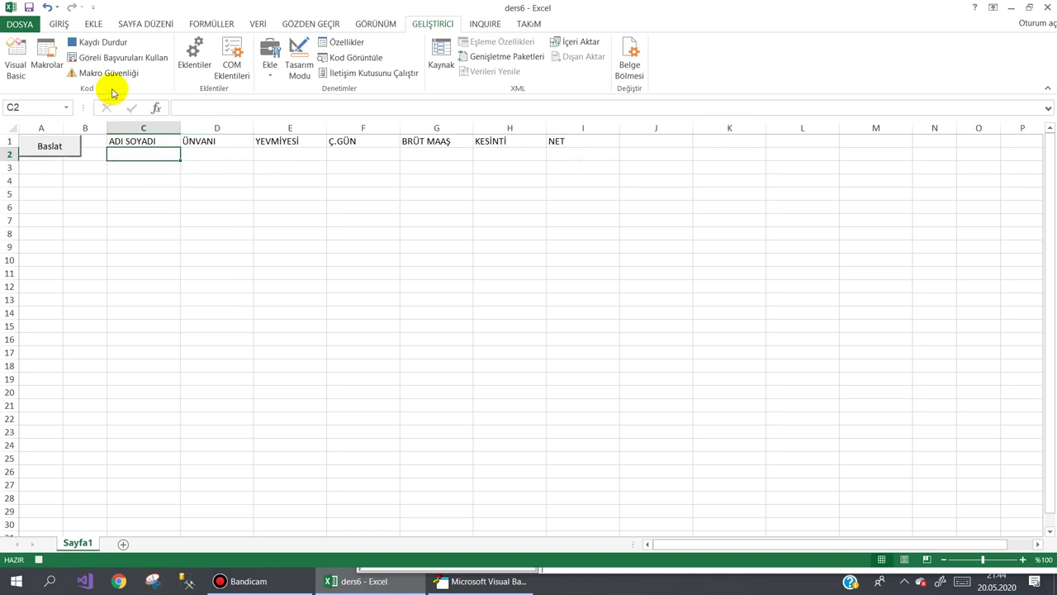
pyautogui.click(107, 43)
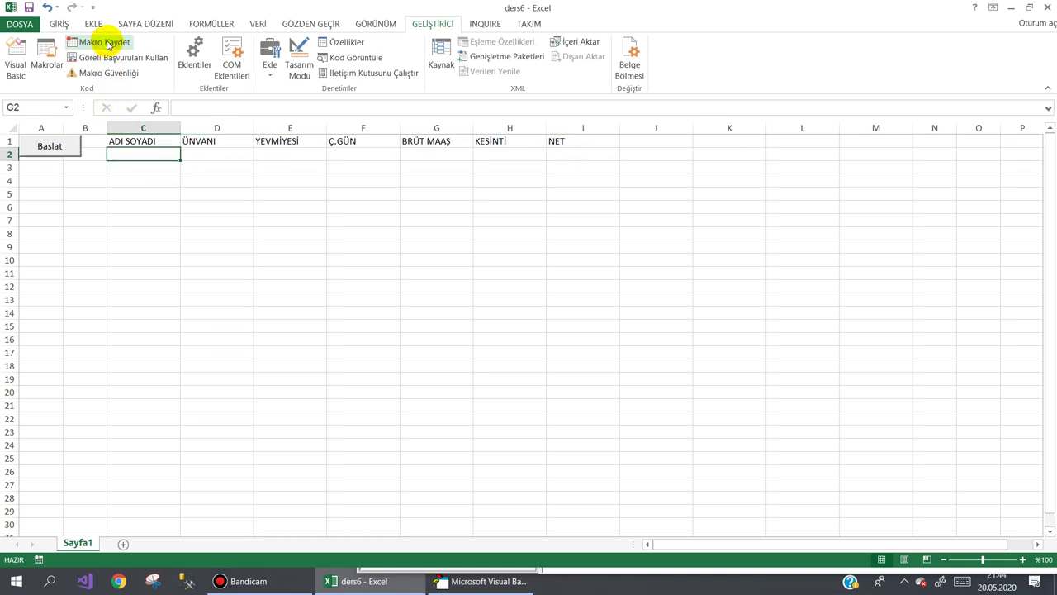
pyautogui.click(475, 580)
pyautogui.doubleClick(423, 181)
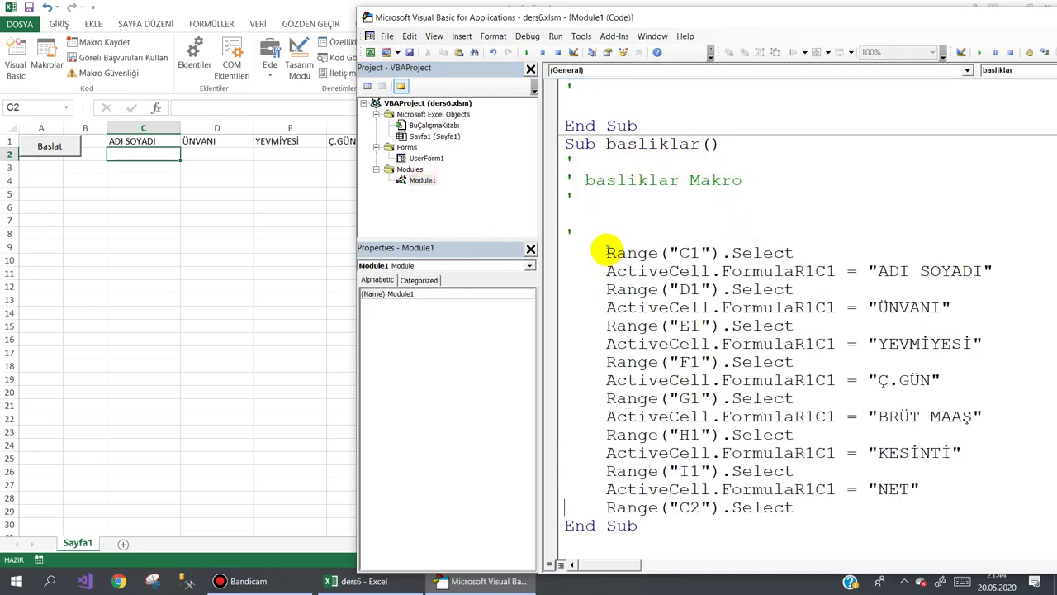
# - Move the recorded header code into the Başlıkları Yaz button's CommandButton3_Click procedure
pyautogui.moveTo(606, 253)
pyautogui.mouseDown()
pyautogui.moveTo(980, 486)
pyautogui.moveTo(991, 507)
pyautogui.mouseUp()
pyautogui.hotkey('ctrl', 'c')
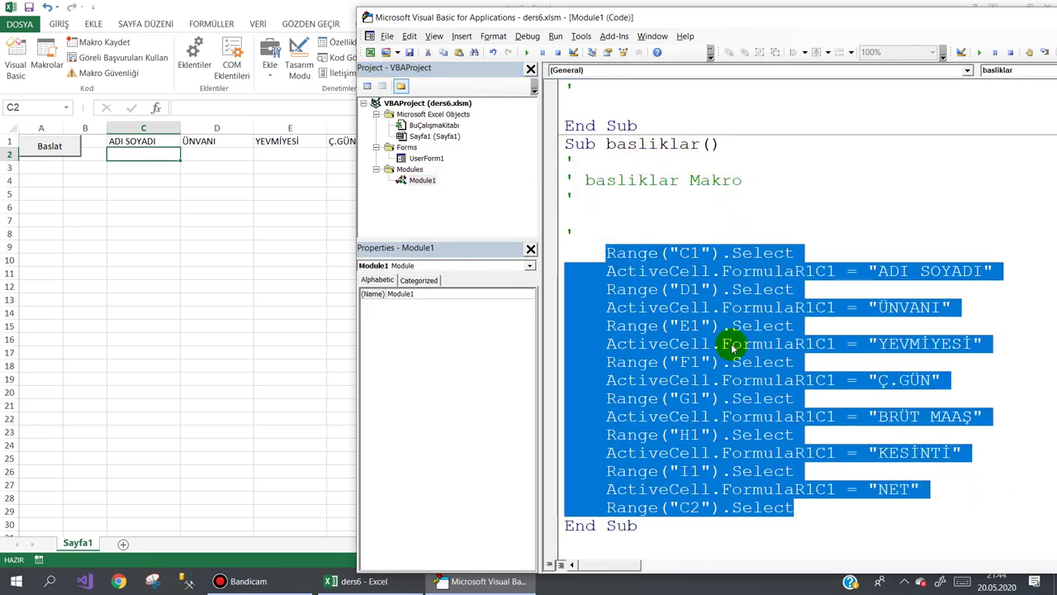
pyautogui.rightClick(724, 309)
pyautogui.click(741, 317)
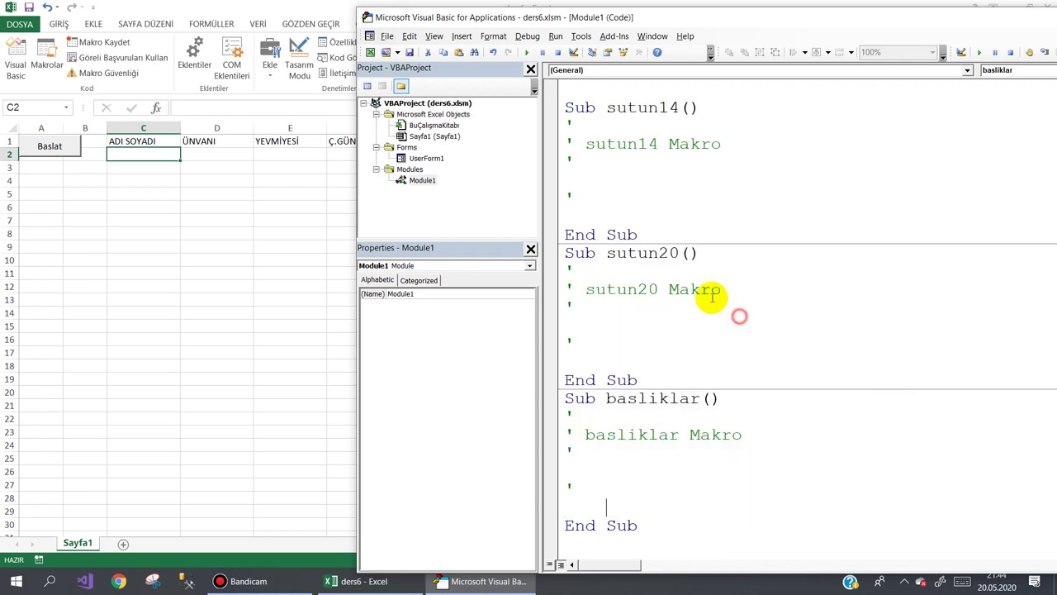
pyautogui.doubleClick(428, 158)
pyautogui.doubleClick(606, 162)
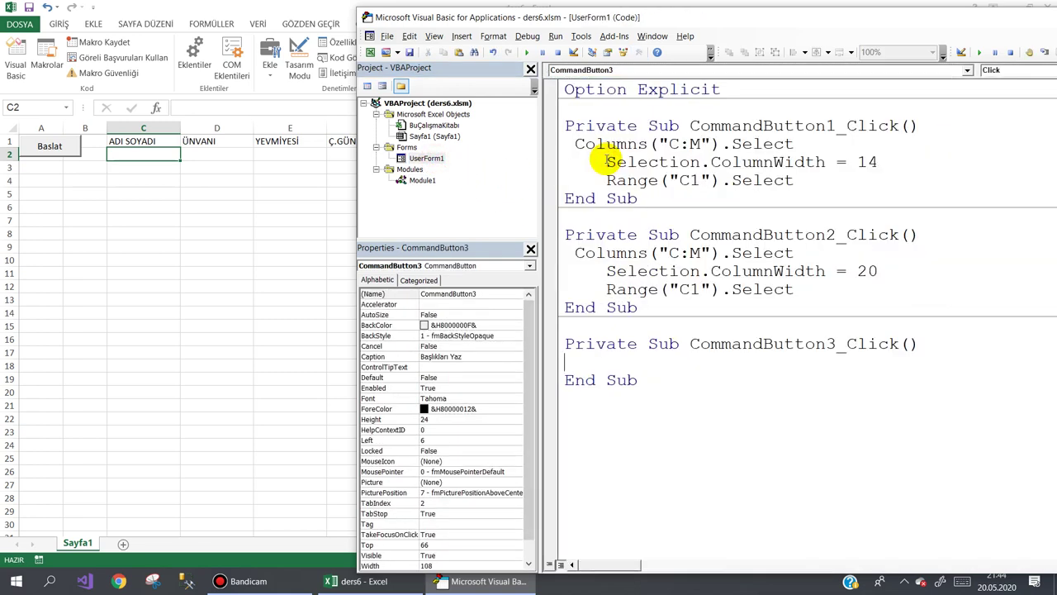
pyautogui.hotkey('ctrl', 'v')
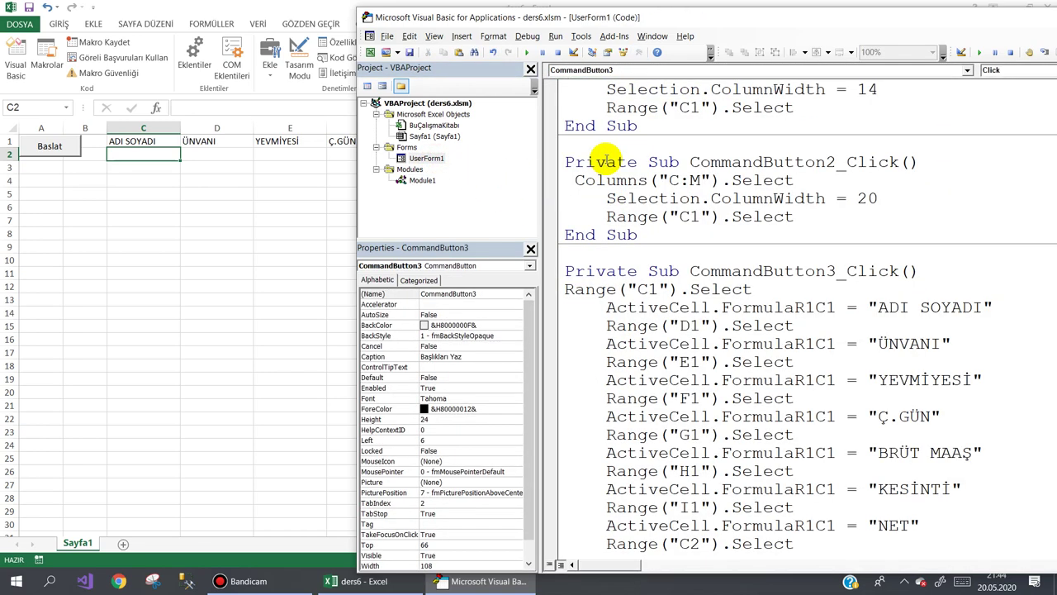
pyautogui.click(224, 183)
pyautogui.moveTo(154, 141); pyautogui.dragTo(594, 141)
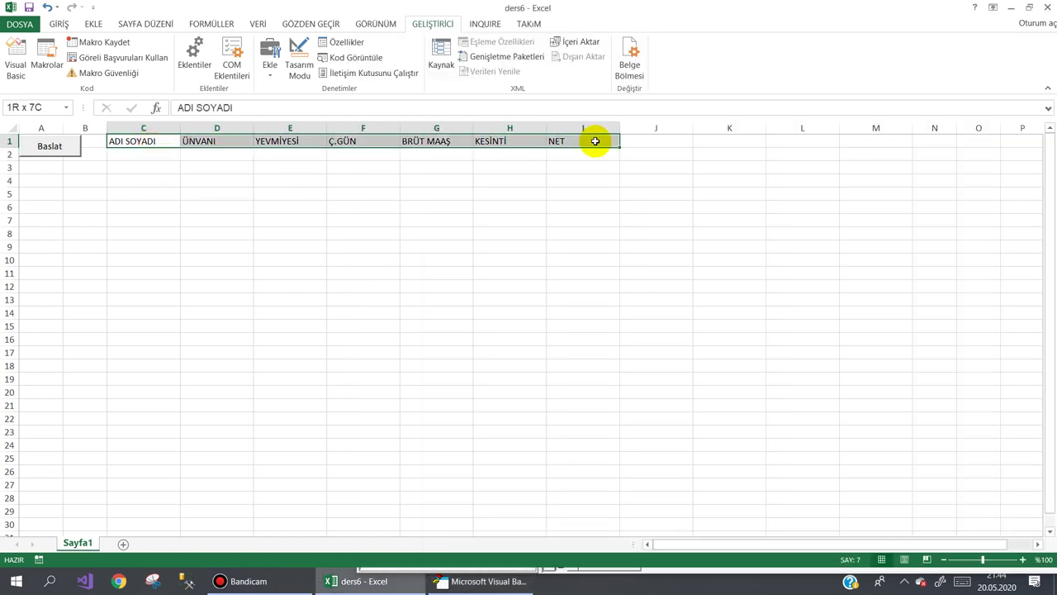
# - Clear the headers from C1:I1 and launch UserForm1 from the sheet
pyautogui.press('Delete')
pyautogui.click(446, 206)
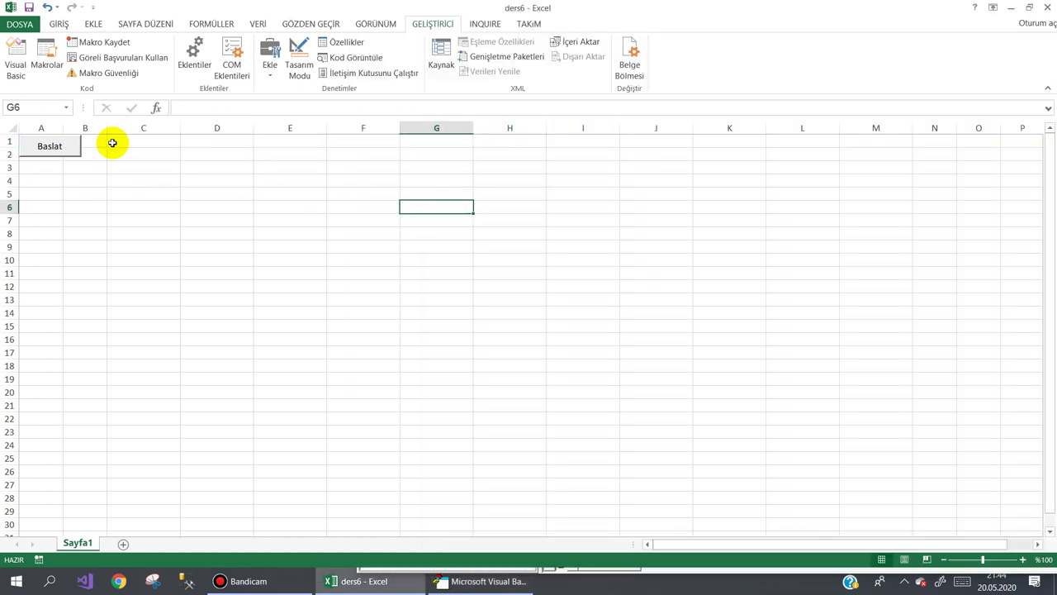
pyautogui.click(49, 145)
# - Test the width 20, width 14 and Başlıkları Yaz buttons, confirming headers refill C1:I1
pyautogui.click(397, 222)
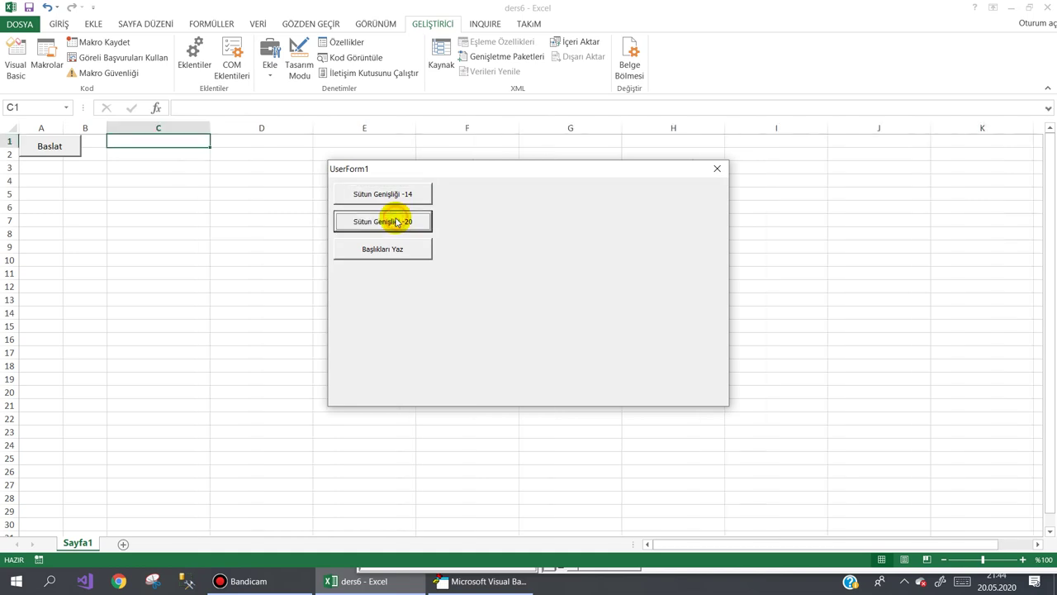
pyautogui.click(391, 249)
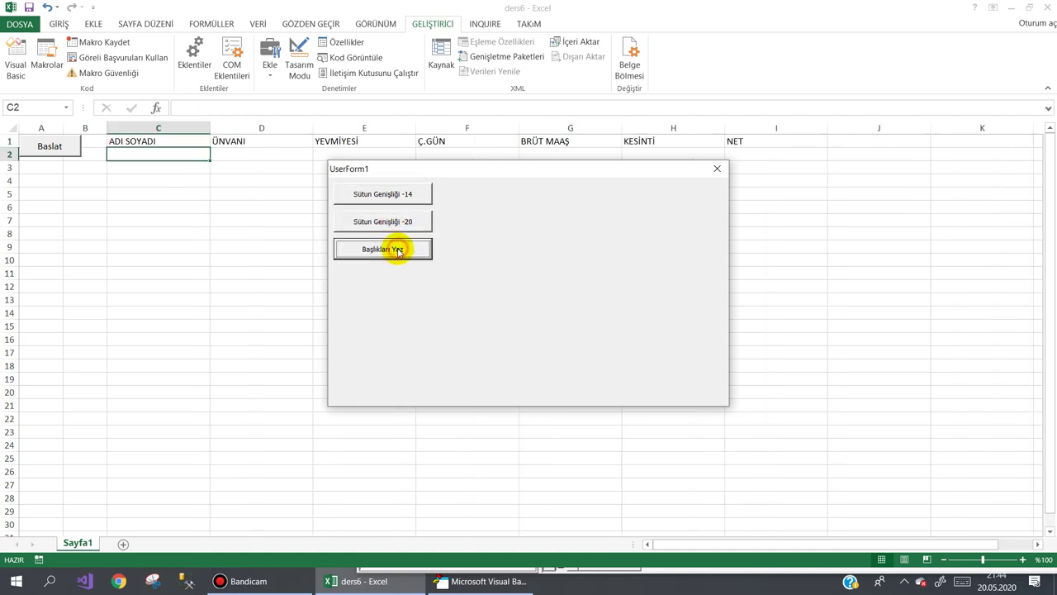
pyautogui.click(402, 195)
pyautogui.click(399, 220)
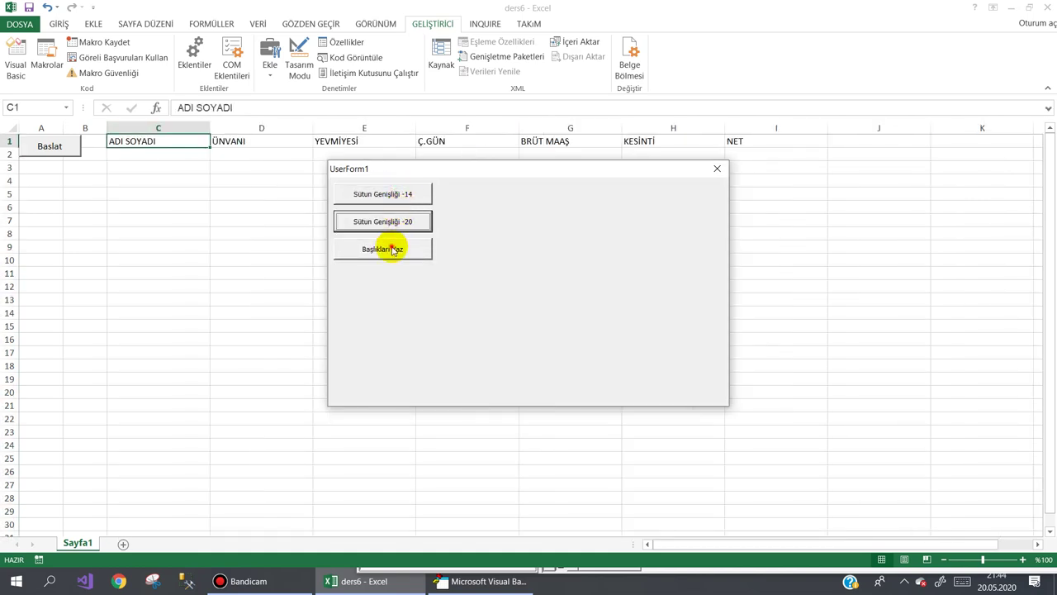
pyautogui.click(391, 248)
pyautogui.click(717, 168)
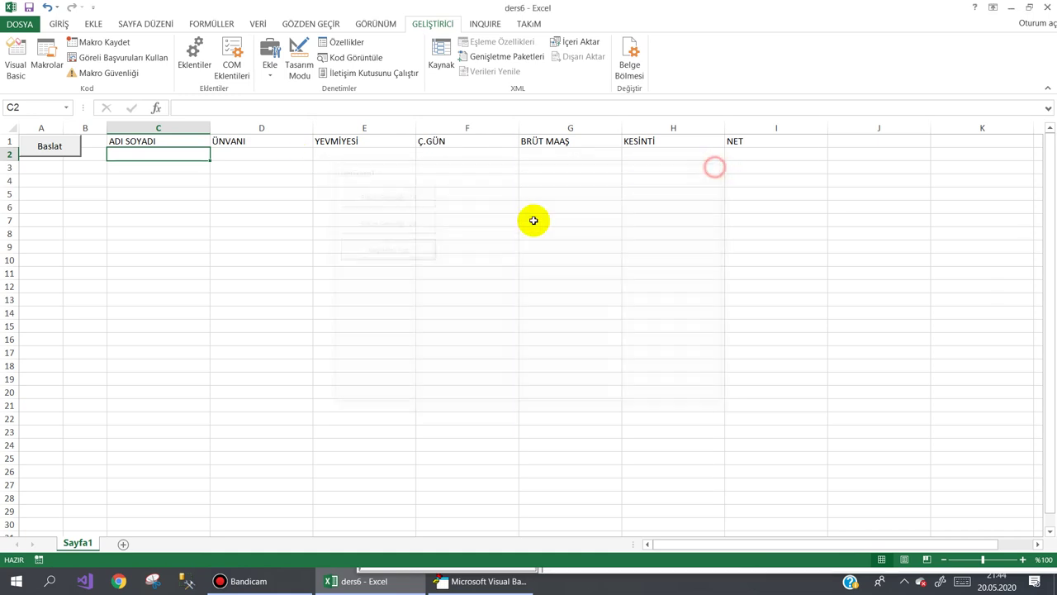
pyautogui.click(484, 584)
# - Add a fourth button below Başlıkları Yaz on UserForm1 captioned 'Başlıkları Boya'
pyautogui.click(485, 584)
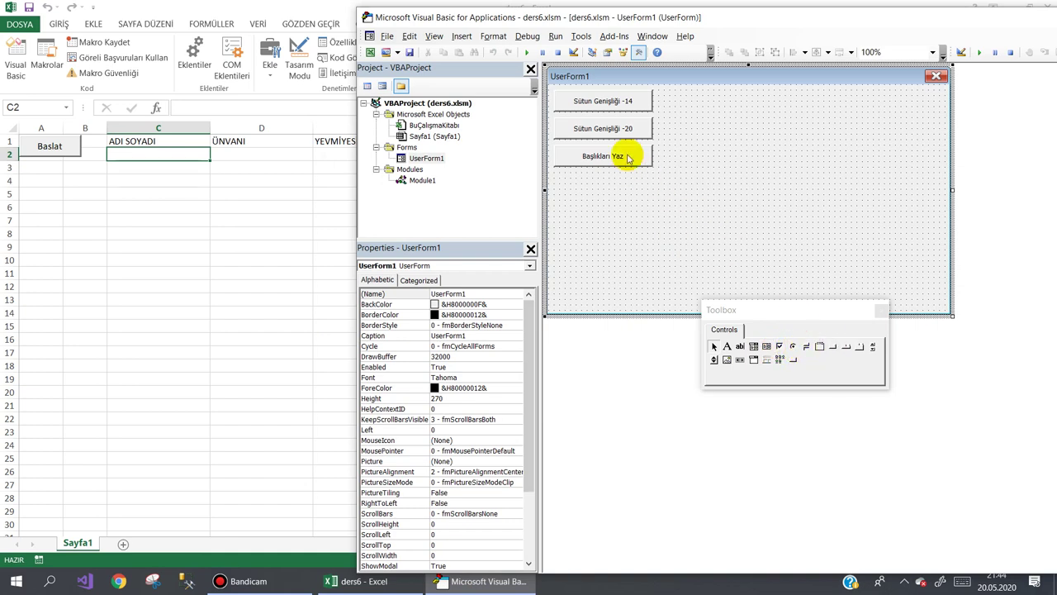
pyautogui.click(833, 347)
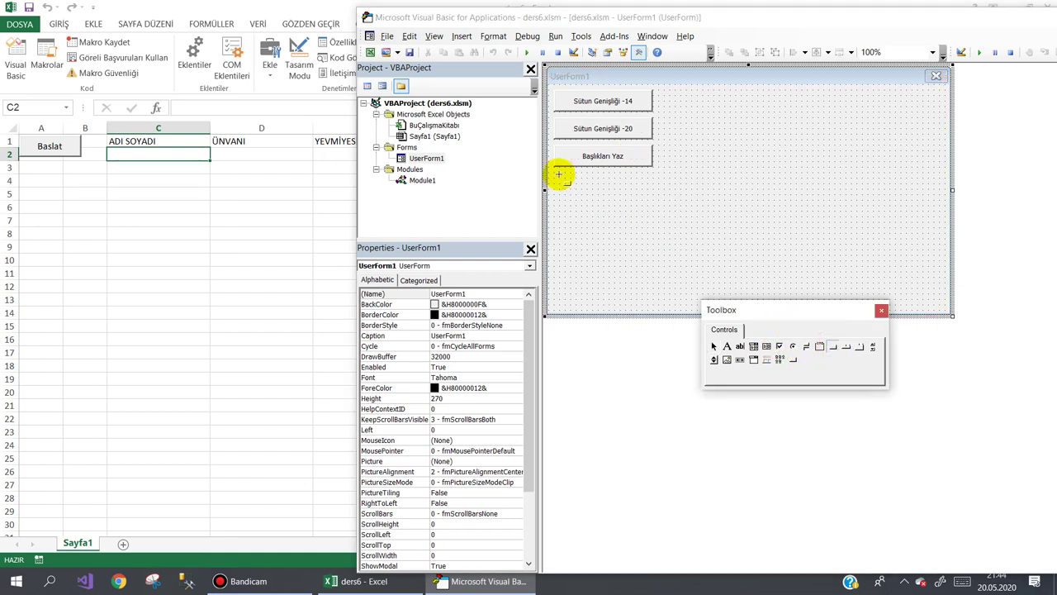
pyautogui.moveTo(556, 173); pyautogui.dragTo(652, 195)
pyautogui.click(642, 182)
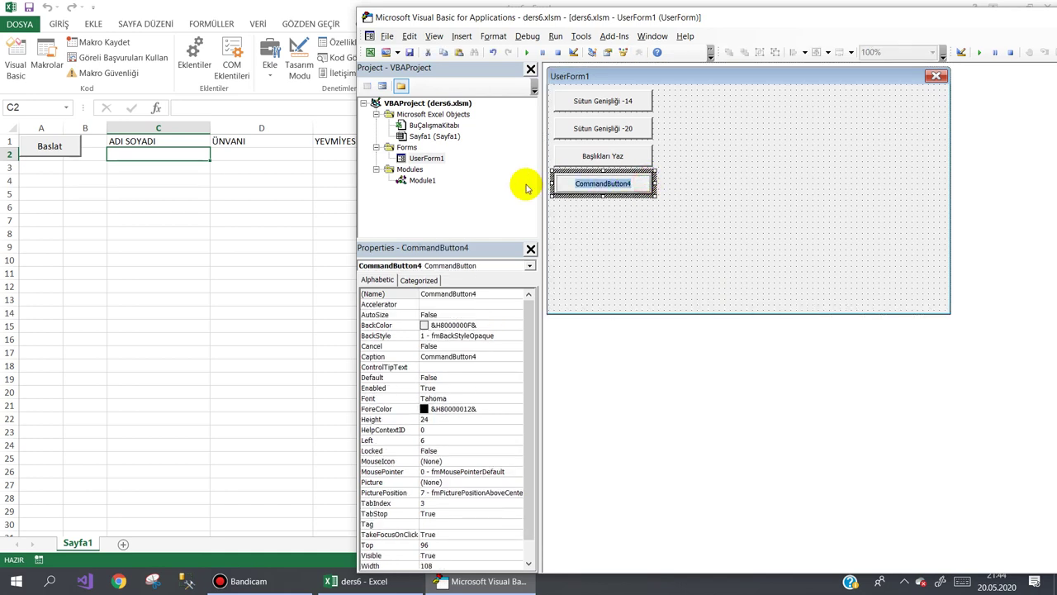
pyautogui.write('bAŞLIKLAR')
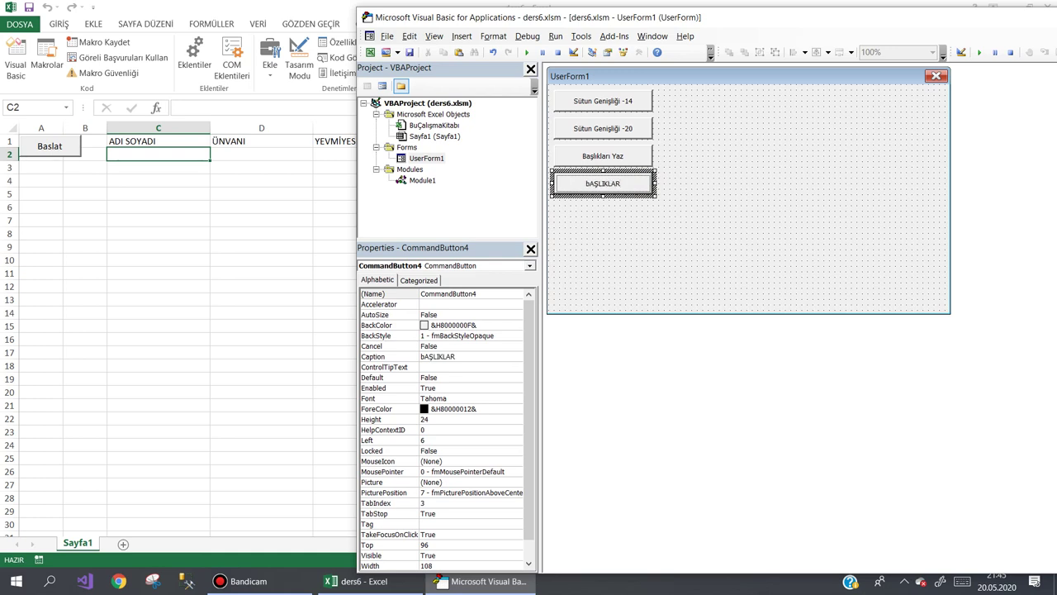
pyautogui.hotkey('shift', 'Home')
pyautogui.write('b')
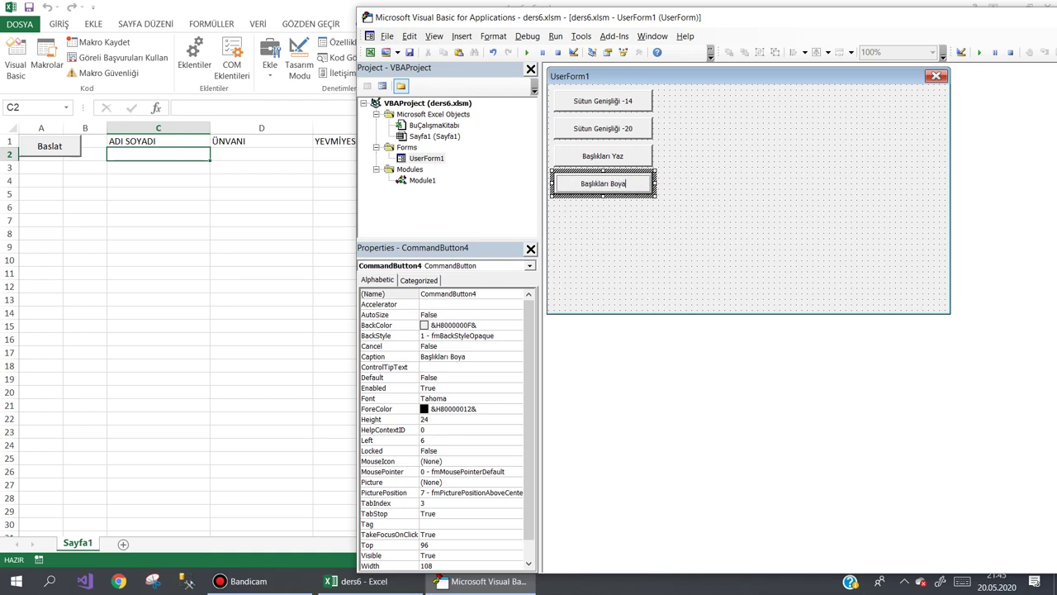
pyautogui.click(642, 231)
# - Back in Excel, start recording a macro named boya
pyautogui.click(200, 257)
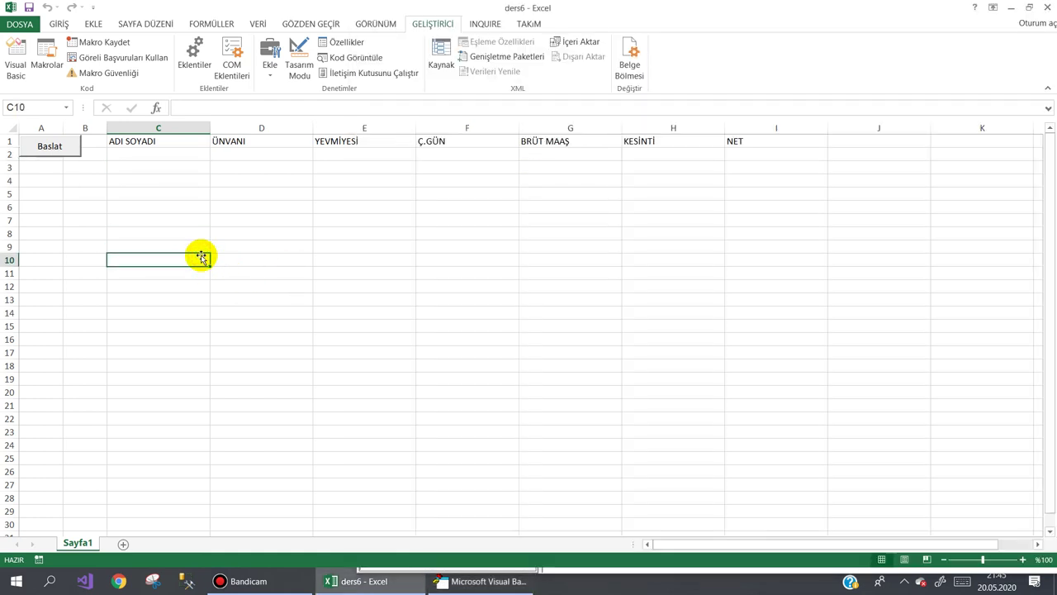
pyautogui.click(90, 41)
pyautogui.write('boya')
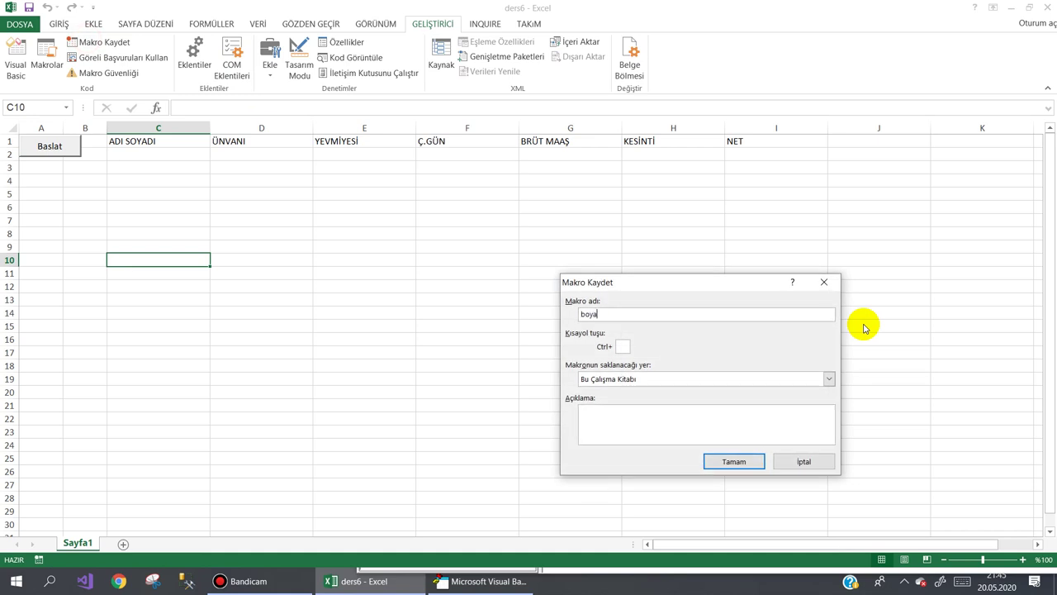
pyautogui.click(736, 461)
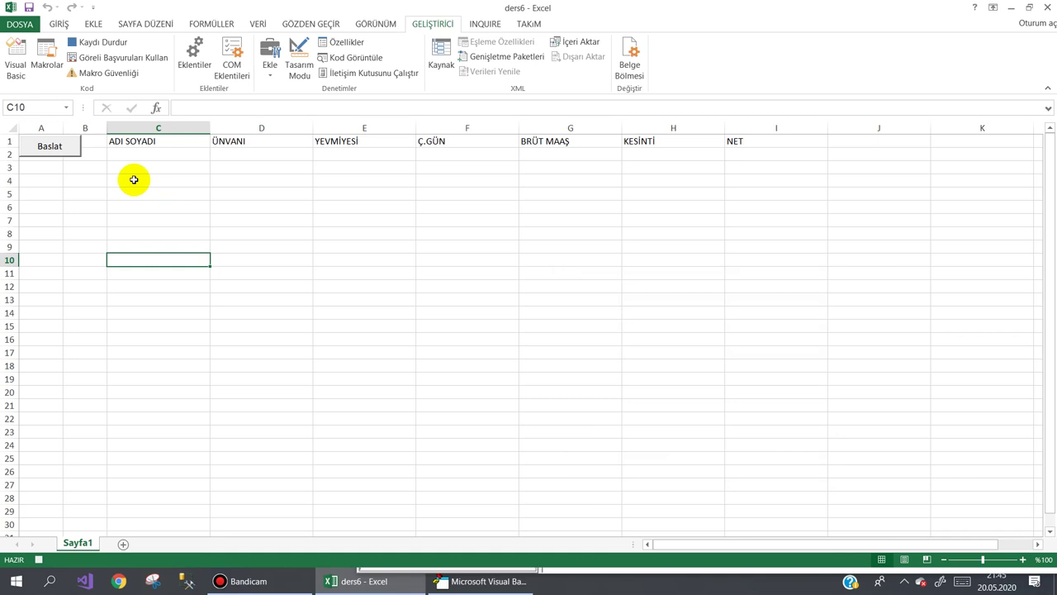
# - Give header cells C1:I1 a red fill and all borders
pyautogui.moveTo(139, 141); pyautogui.dragTo(731, 137)
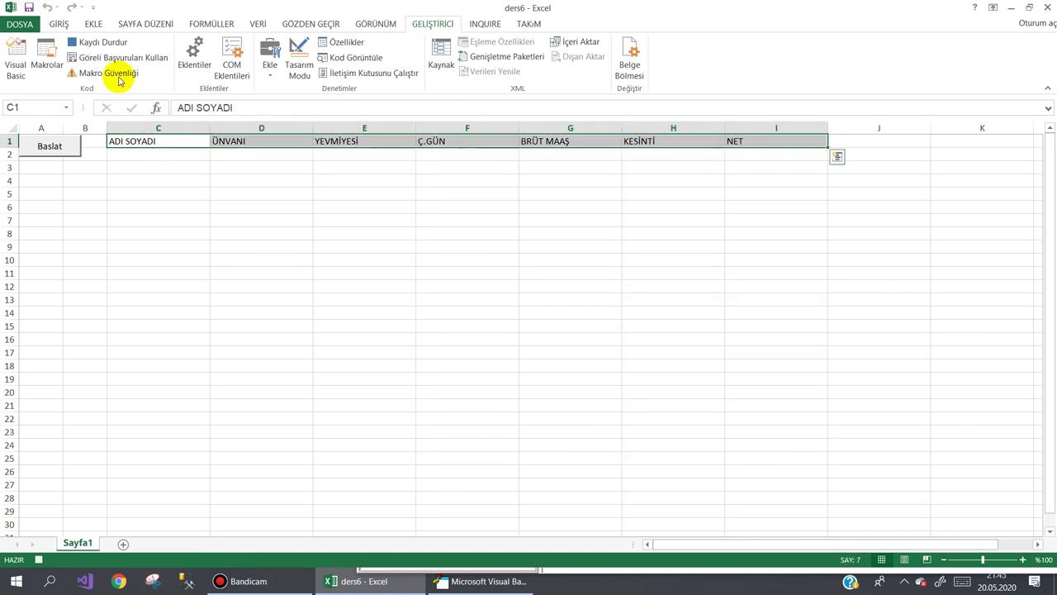
pyautogui.click(58, 24)
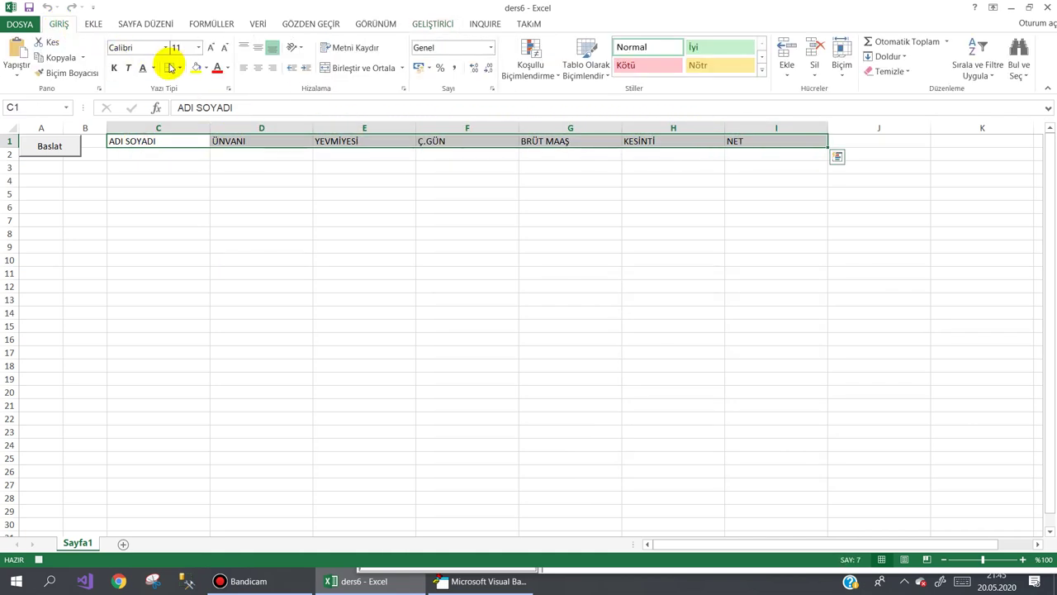
pyautogui.click(205, 68)
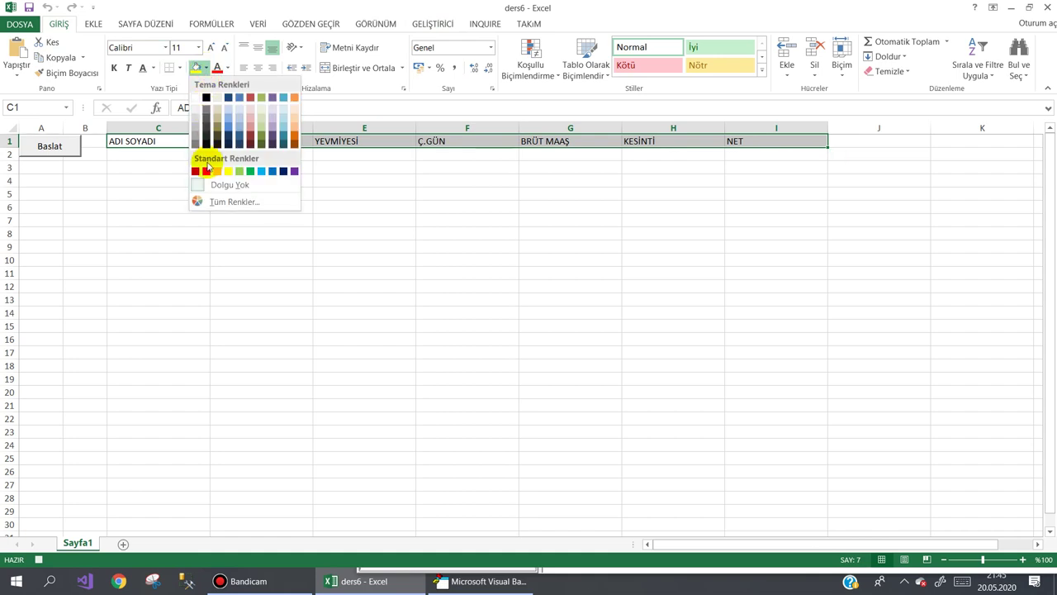
pyautogui.click(207, 171)
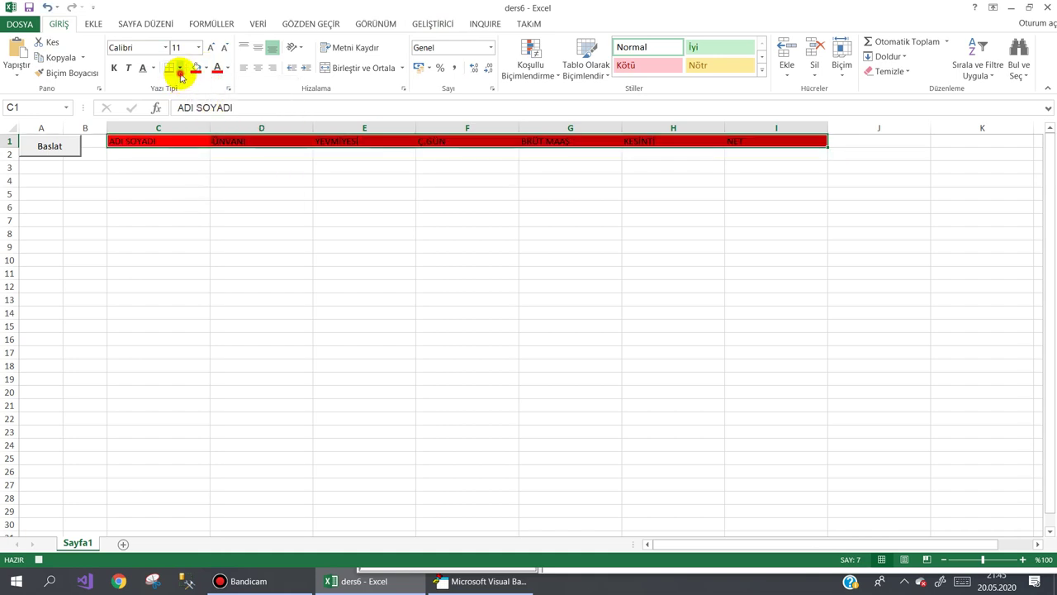
pyautogui.click(179, 70)
pyautogui.click(179, 185)
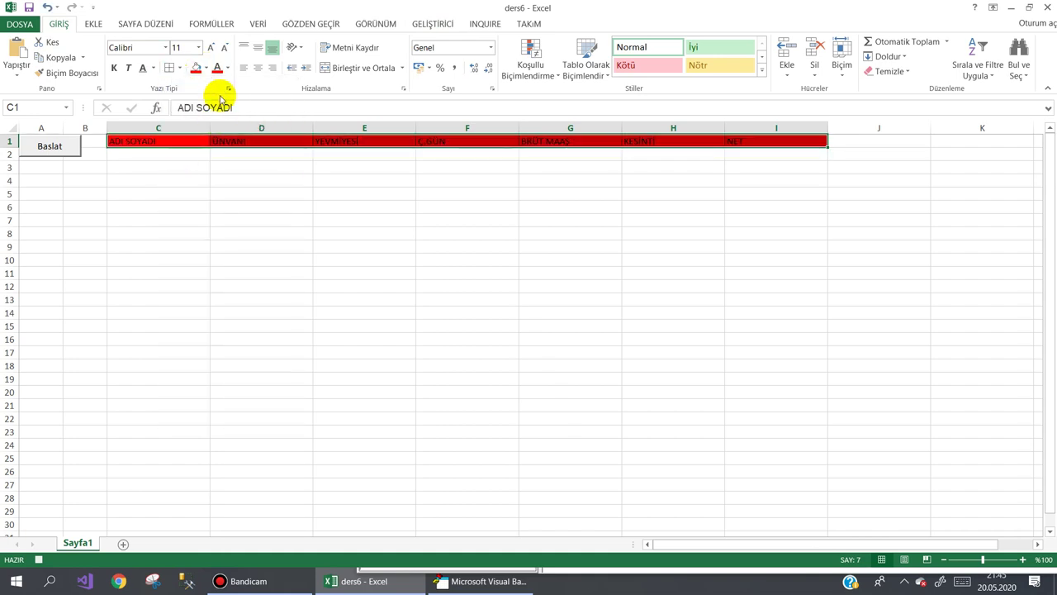
# - Make the header text white, bold and centred, then stop the boya recording
pyautogui.click(227, 70)
pyautogui.click(216, 112)
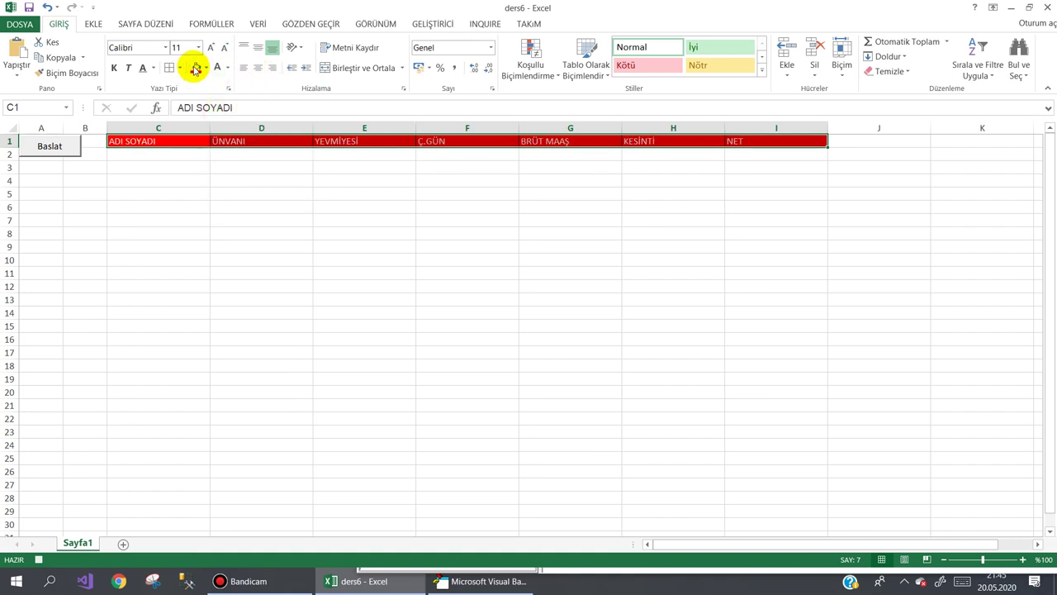
pyautogui.click(114, 71)
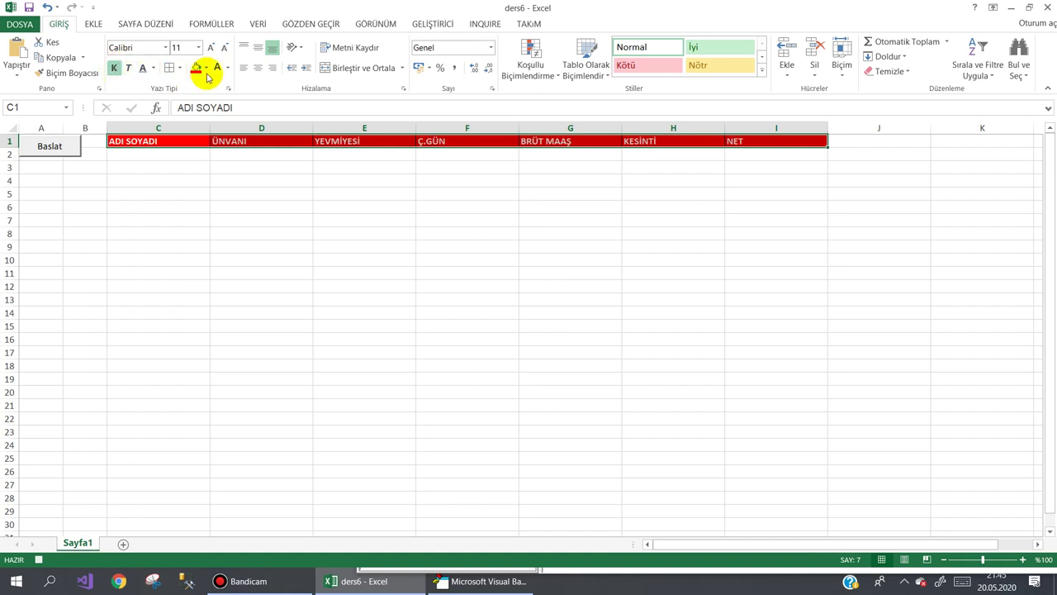
pyautogui.click(258, 74)
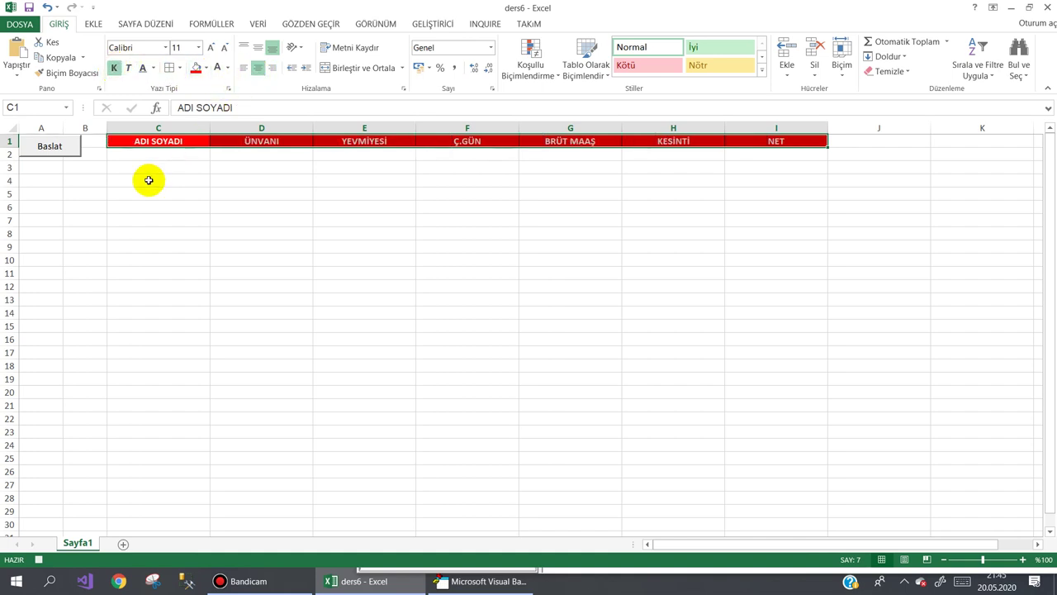
pyautogui.click(140, 157)
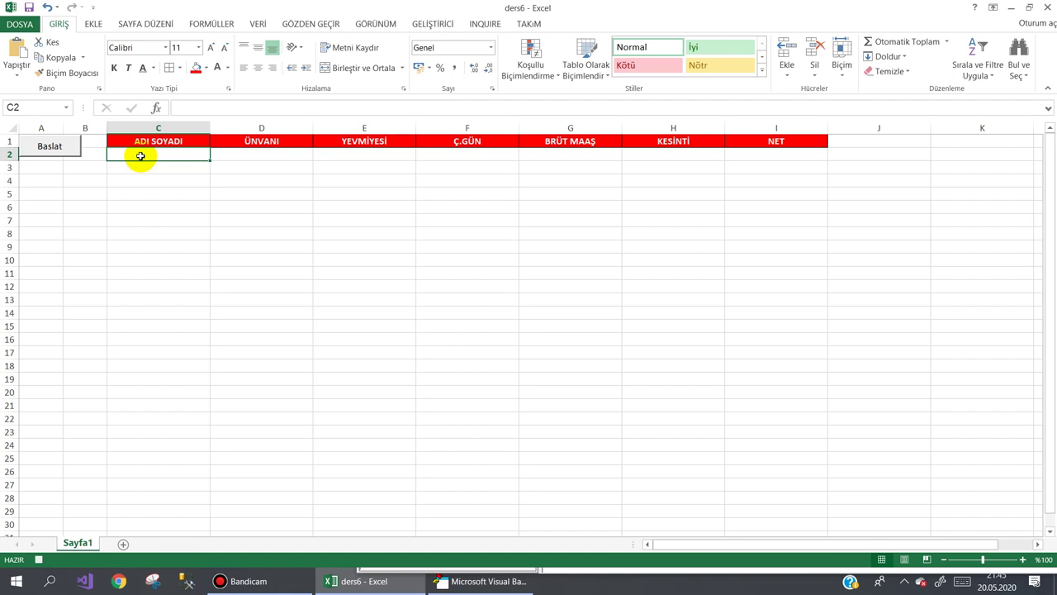
pyautogui.click(426, 23)
pyautogui.click(103, 46)
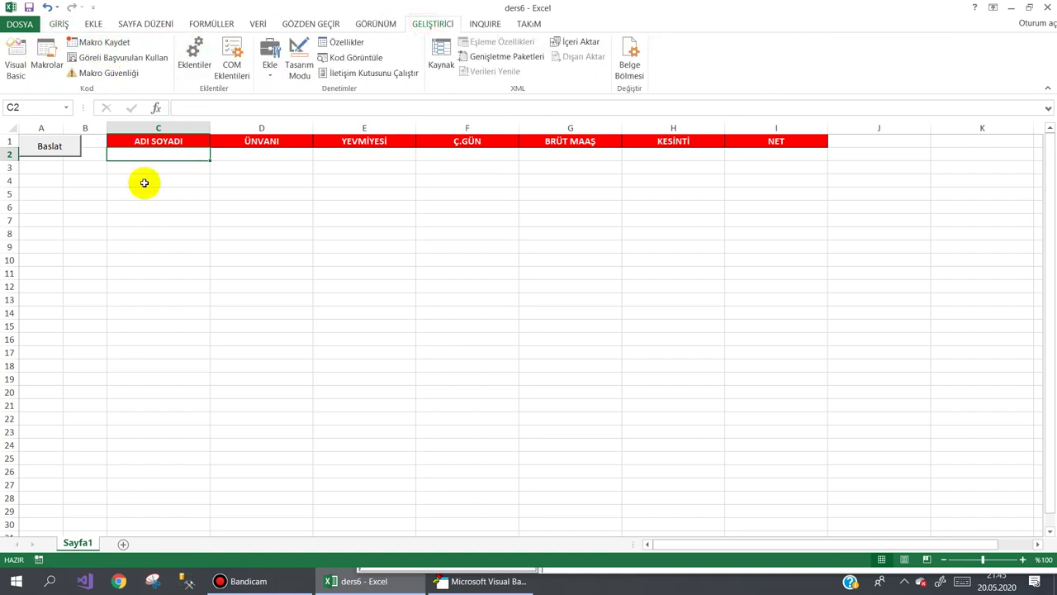
# - Cut the boya macro's recorded formatting code from Module1
pyautogui.click(452, 579)
pyautogui.doubleClick(422, 179)
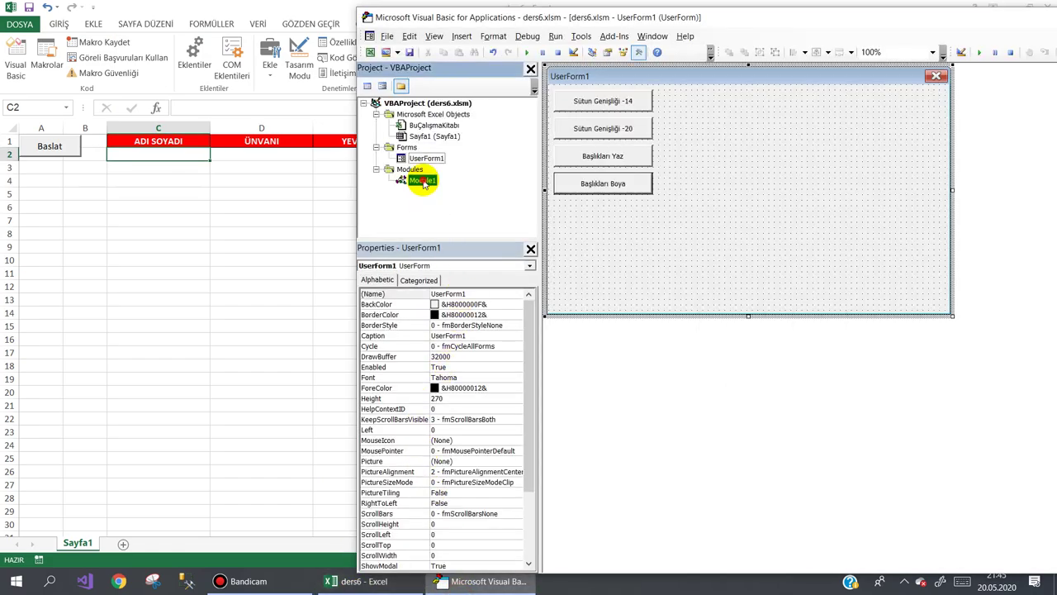
pyautogui.scroll(4, 735, 364)
pyautogui.scroll(2, 744, 338)
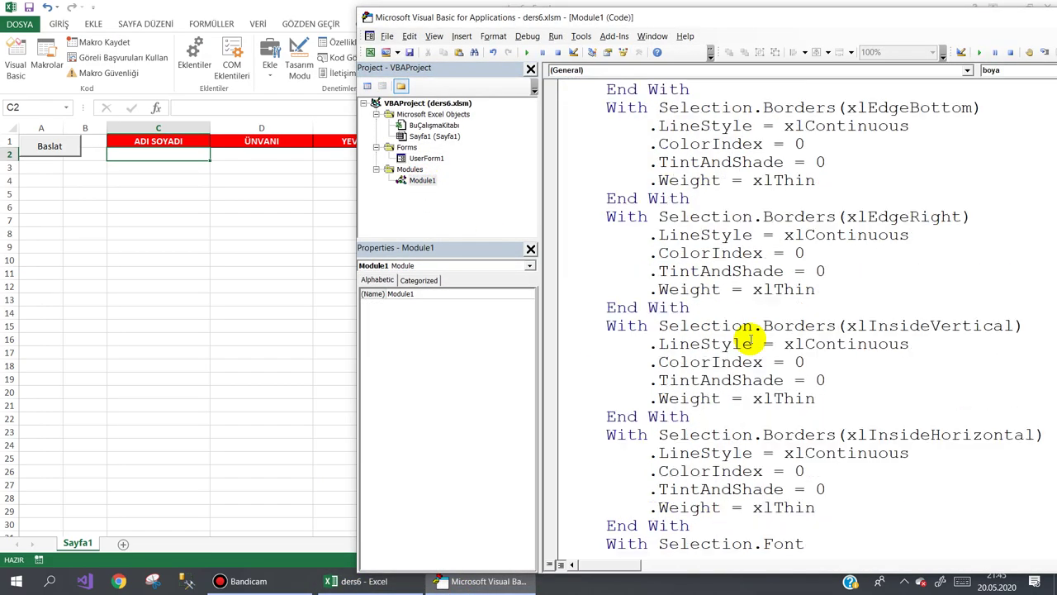
pyautogui.scroll(3, 743, 338)
pyautogui.scroll(6, 747, 338)
pyautogui.scroll(3, 749, 338)
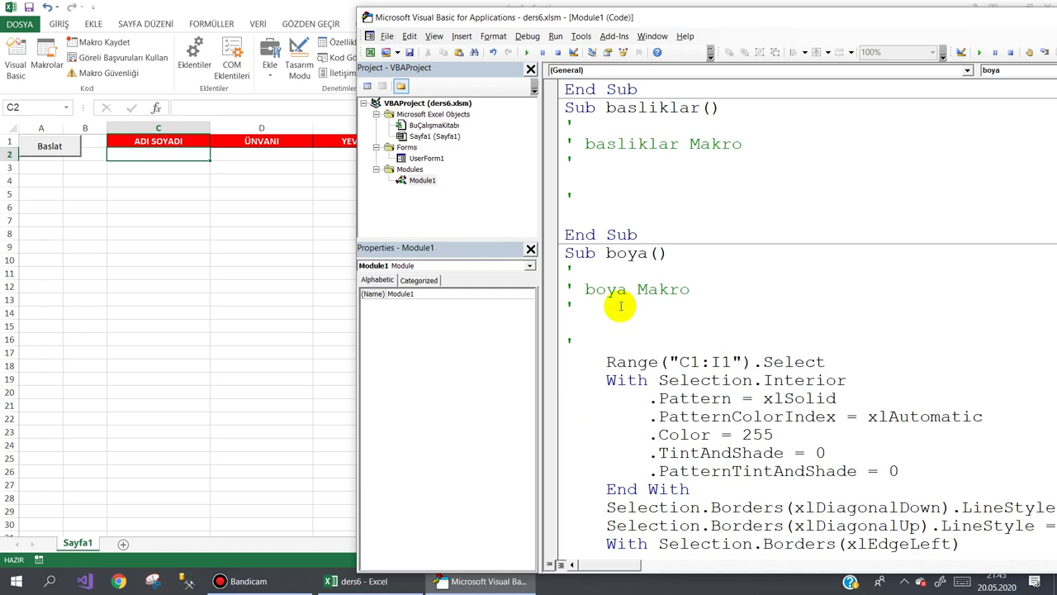
pyautogui.moveTo(598, 361)
pyautogui.mouseDown()
pyautogui.moveTo(791, 496)
pyautogui.moveTo(826, 505)
pyautogui.mouseUp()
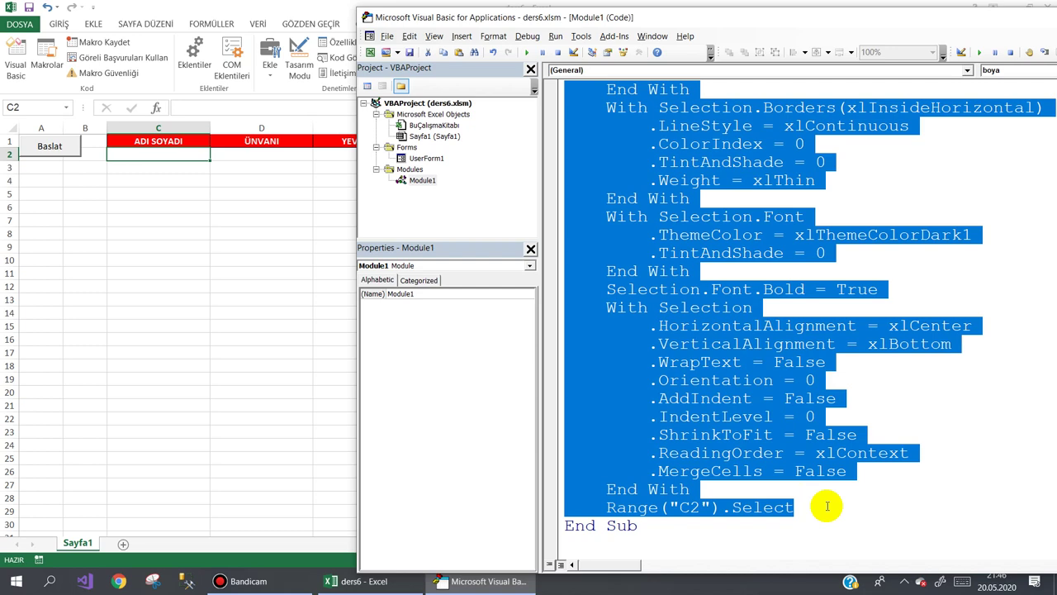
pyautogui.press('Delete')
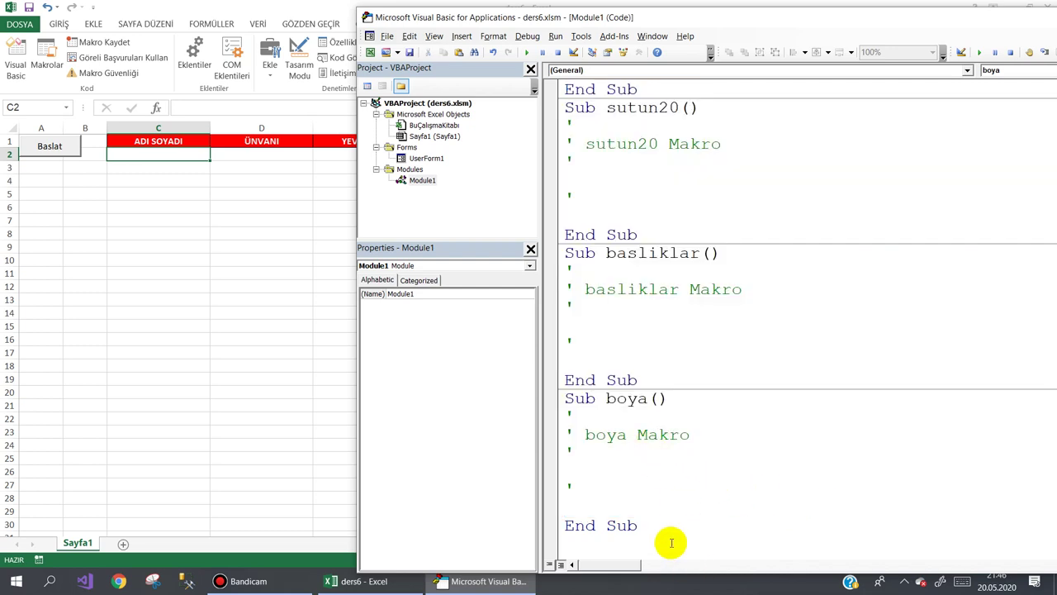
# - Delete all remaining Module1 code and create the Başlıkları Boya button's click procedure
pyautogui.hotkey('ctrl', 'a')
pyautogui.press('Delete')
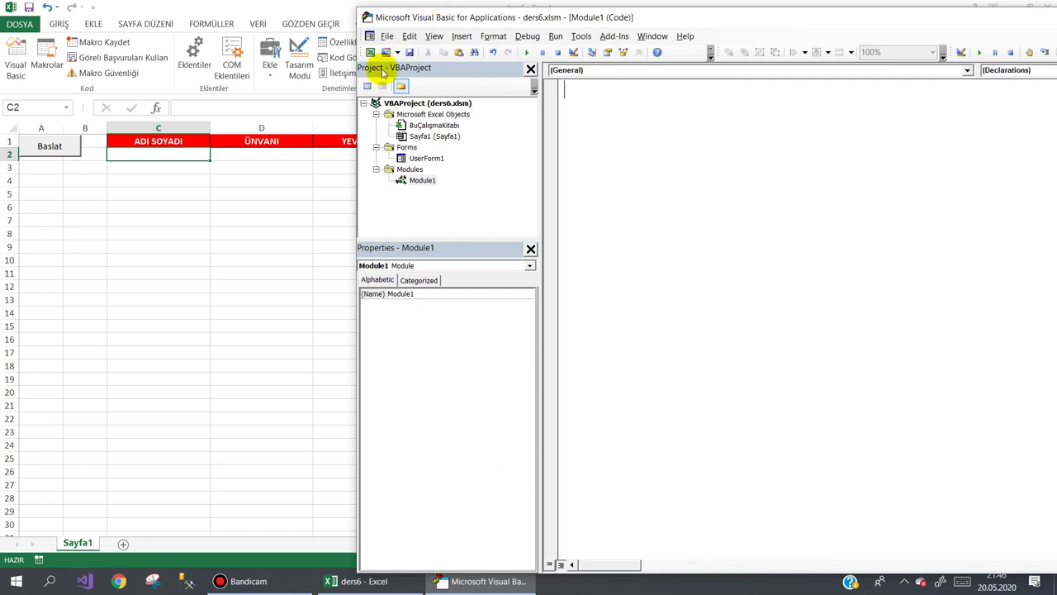
pyautogui.doubleClick(426, 158)
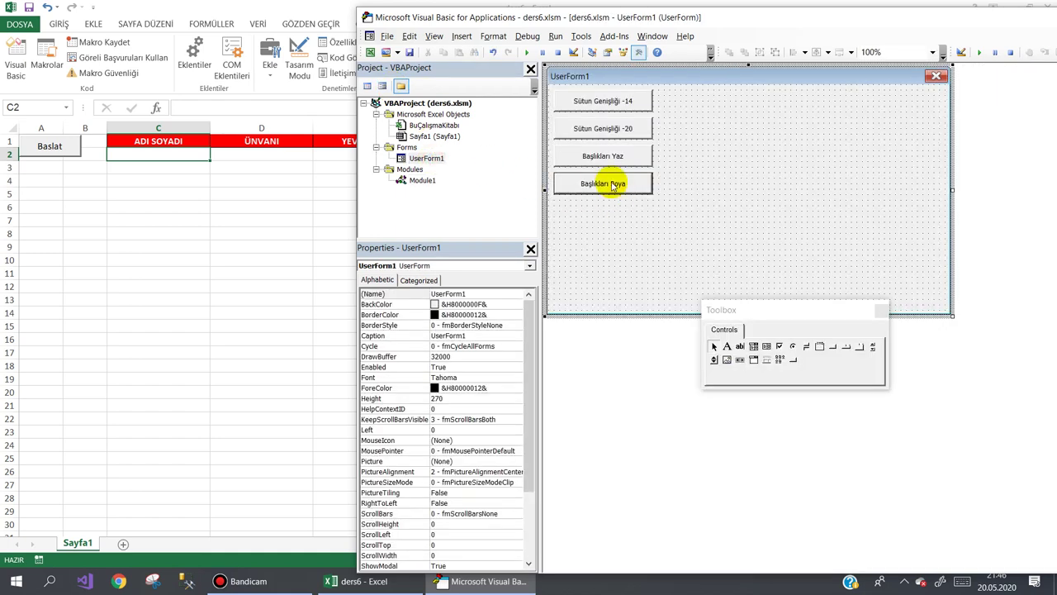
pyautogui.doubleClick(609, 183)
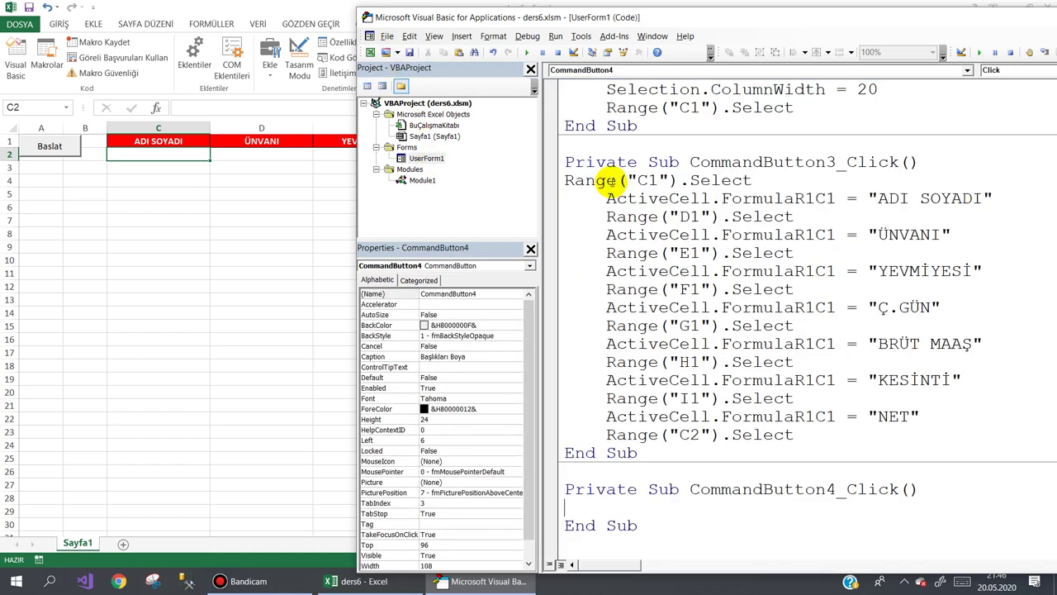
# - Paste the formatting code into CommandButton4_Click, preceded by On Error Resume Next
pyautogui.hotkey('ctrl', 'v')
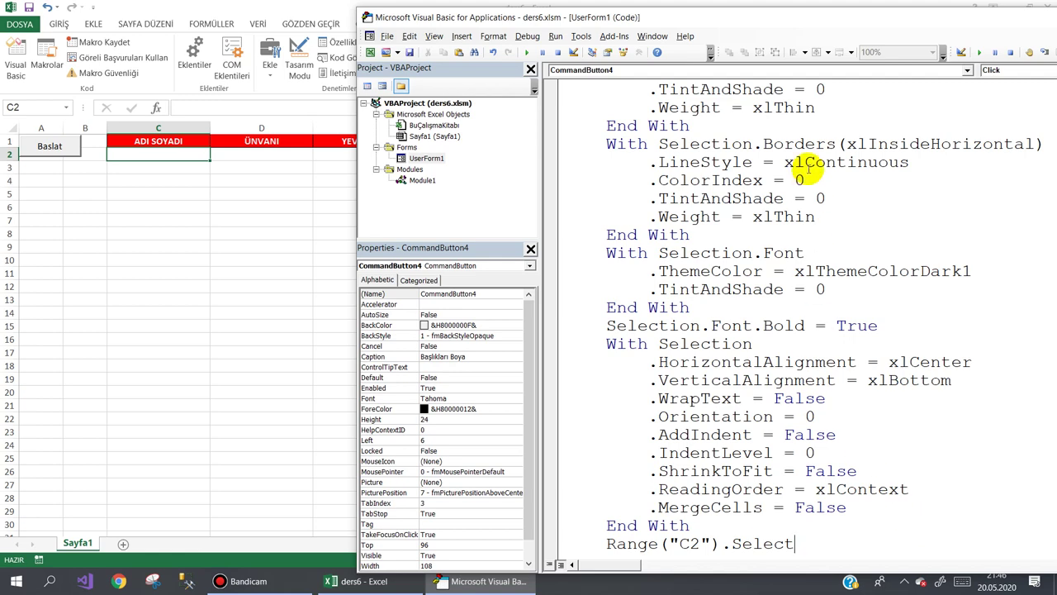
pyautogui.doubleClick(767, 19)
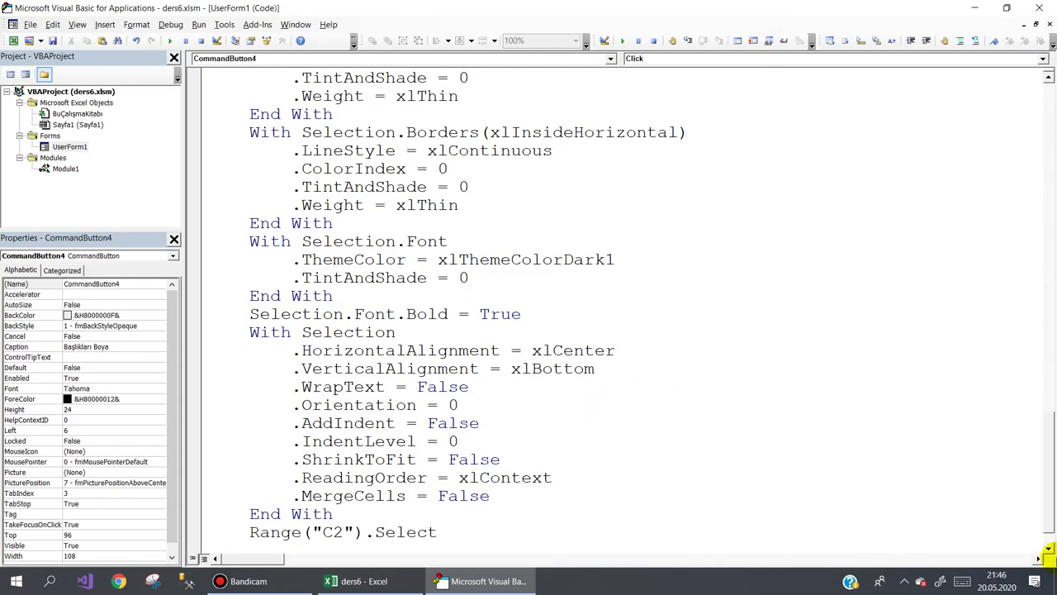
pyautogui.moveTo(1051, 522); pyautogui.dragTo(1033, 302)
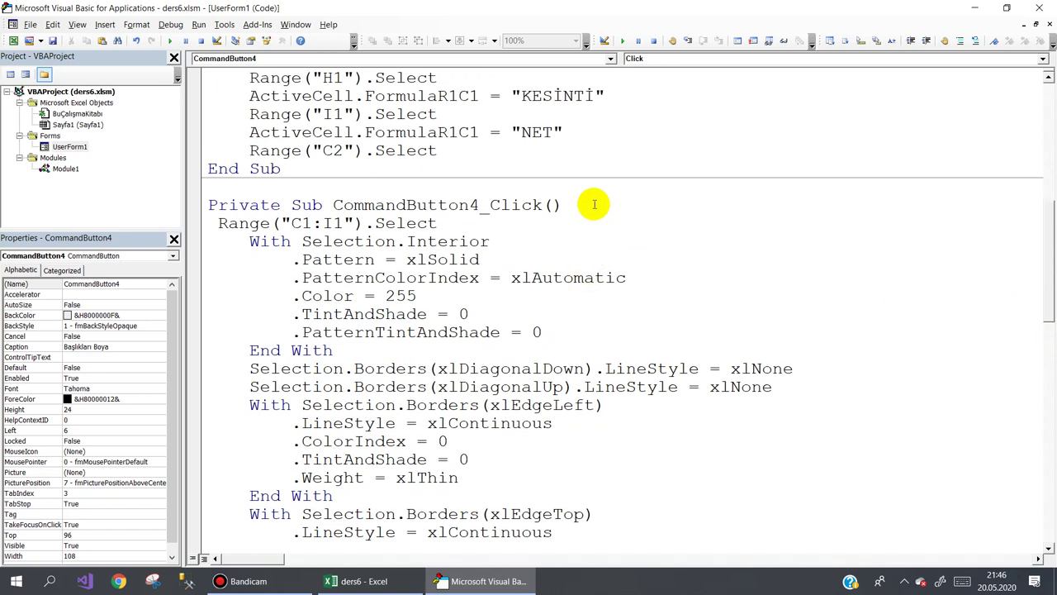
pyautogui.press('Return')
pyautogui.write('On Error Resume Next')
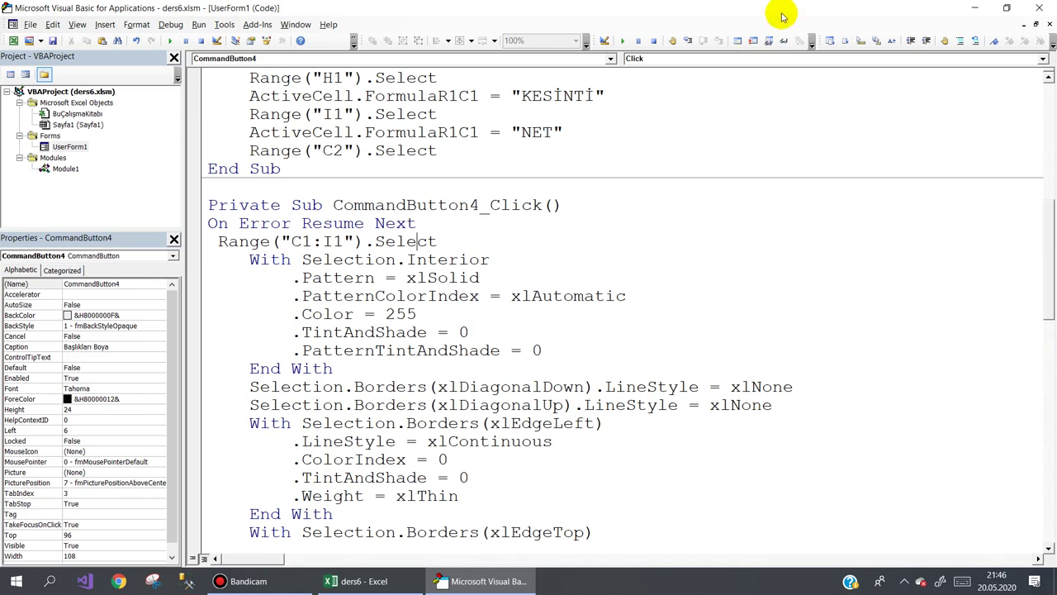
pyautogui.click(975, 8)
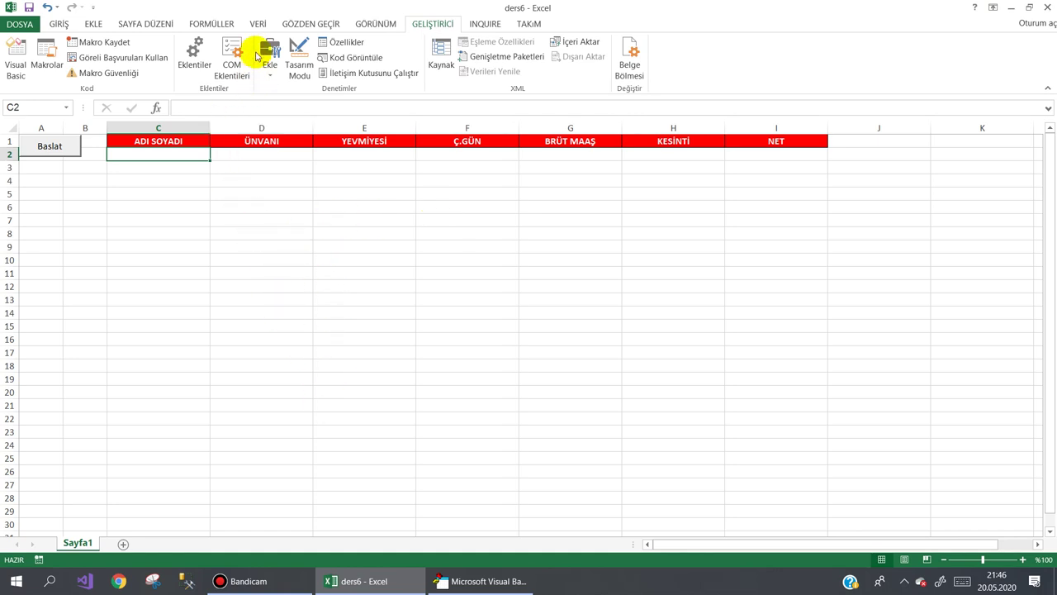
# - Start recording a new macro named temizle
pyautogui.moveTo(158, 138); pyautogui.dragTo(783, 553)
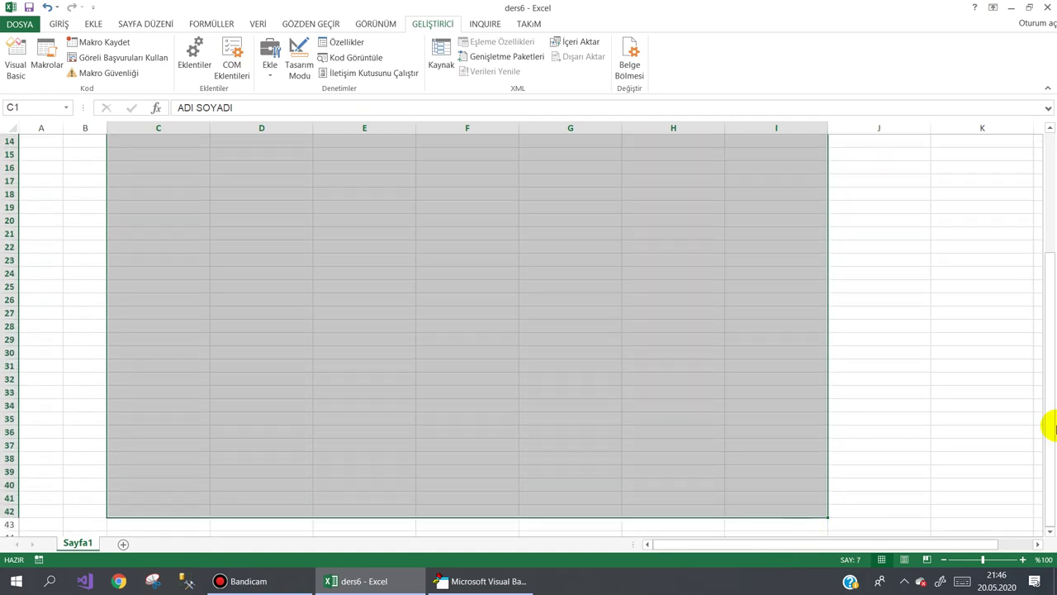
pyautogui.moveTo(1049, 402); pyautogui.dragTo(1045, 194)
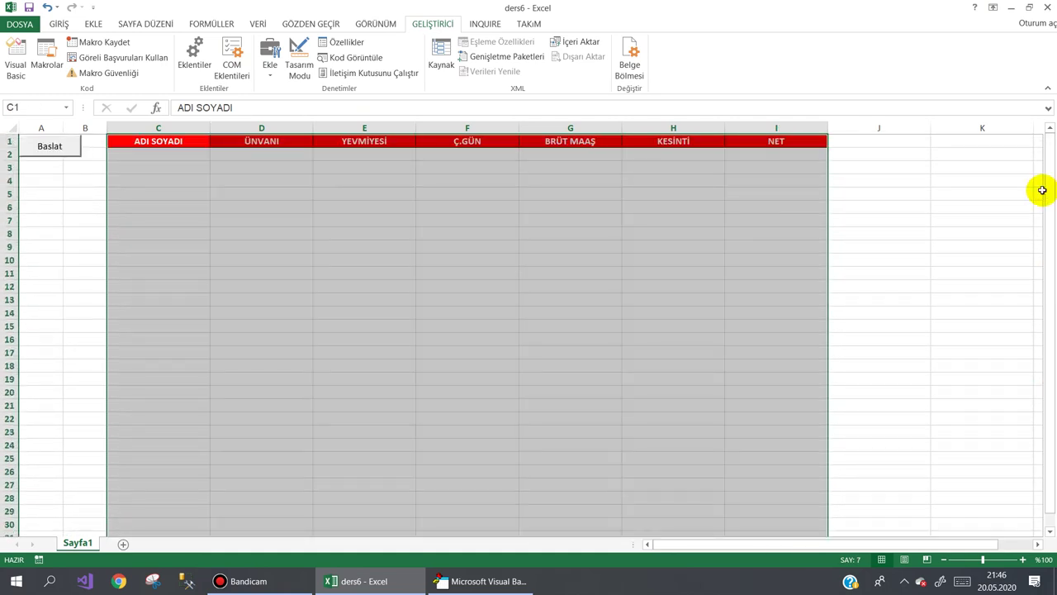
pyautogui.click(424, 183)
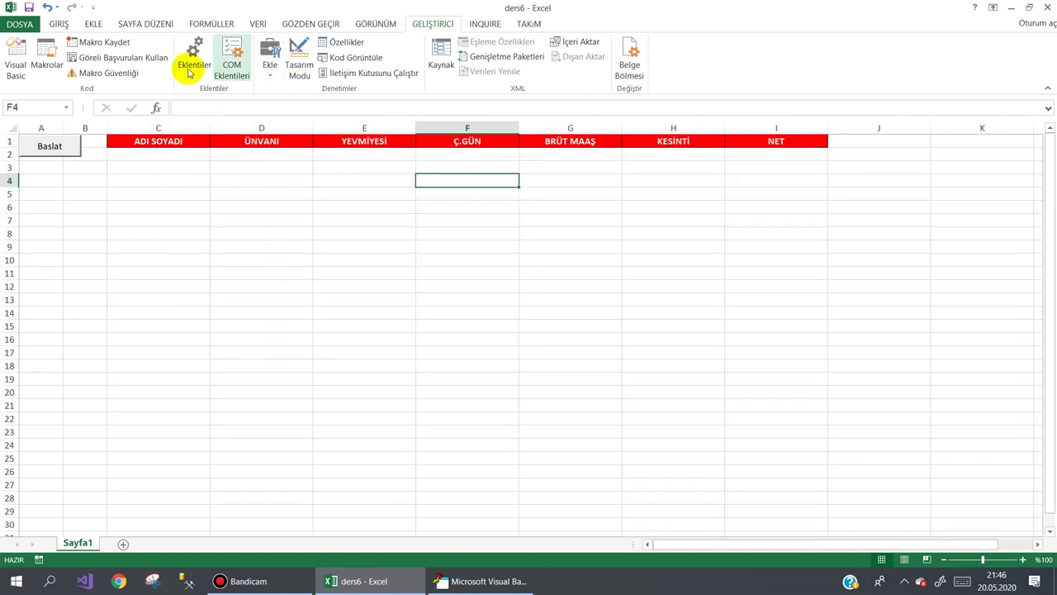
pyautogui.click(99, 42)
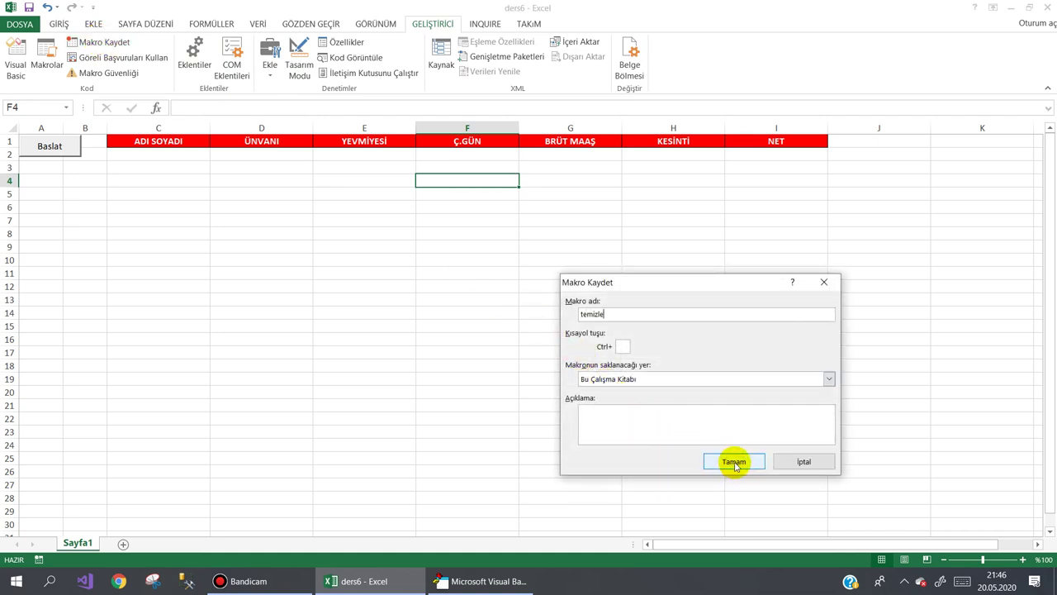
pyautogui.click(734, 465)
# - Clear all contents and formatting from C1:I52, then reselect cell C1
pyautogui.click(126, 140)
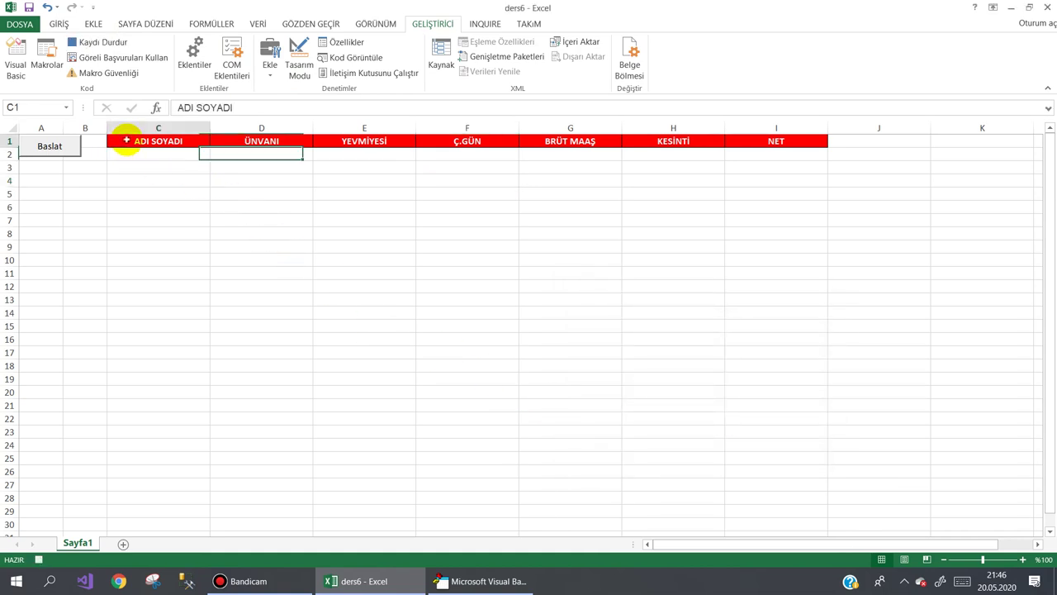
pyautogui.moveTo(126, 140); pyautogui.dragTo(778, 559)
pyautogui.moveTo(1050, 401); pyautogui.dragTo(1051, 140)
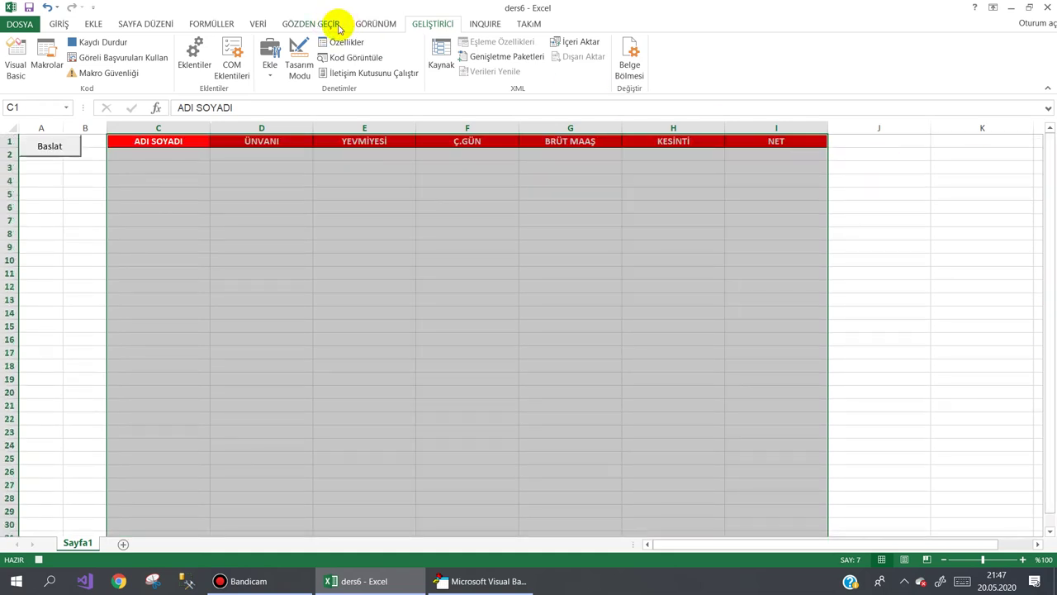
pyautogui.click(63, 24)
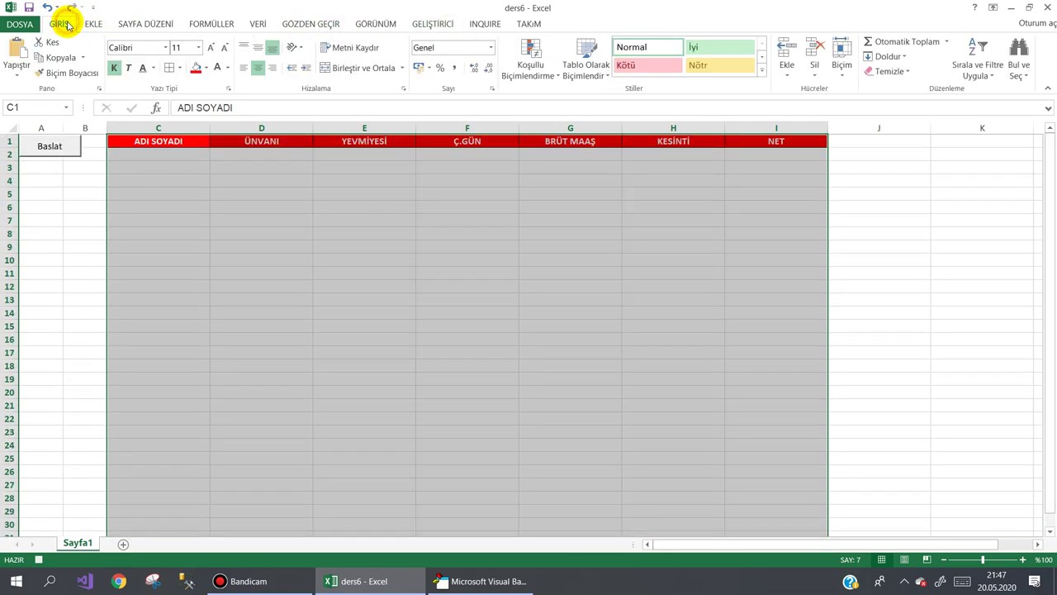
pyautogui.click(902, 71)
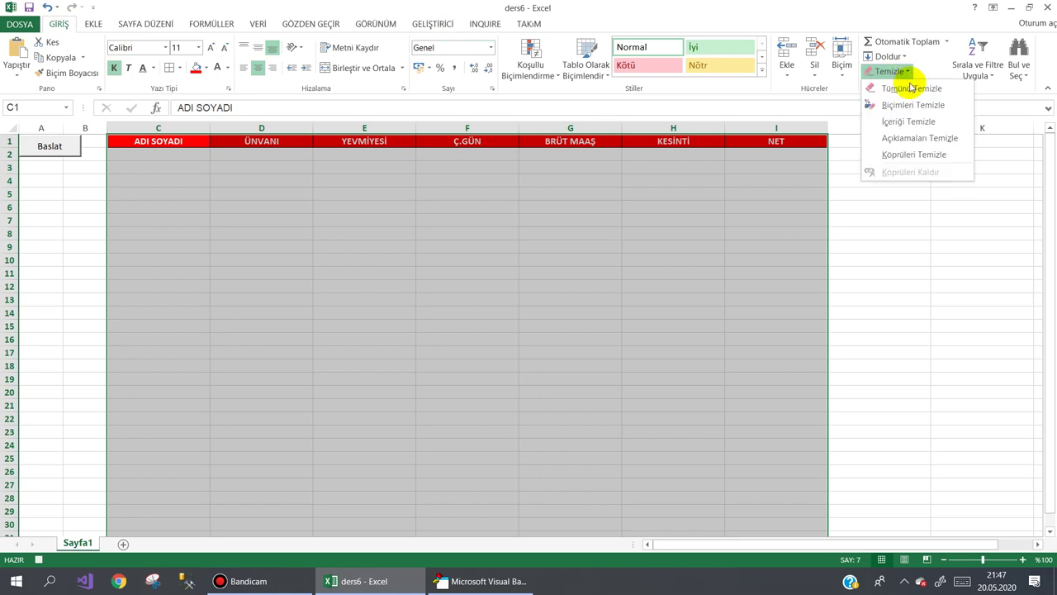
pyautogui.click(909, 88)
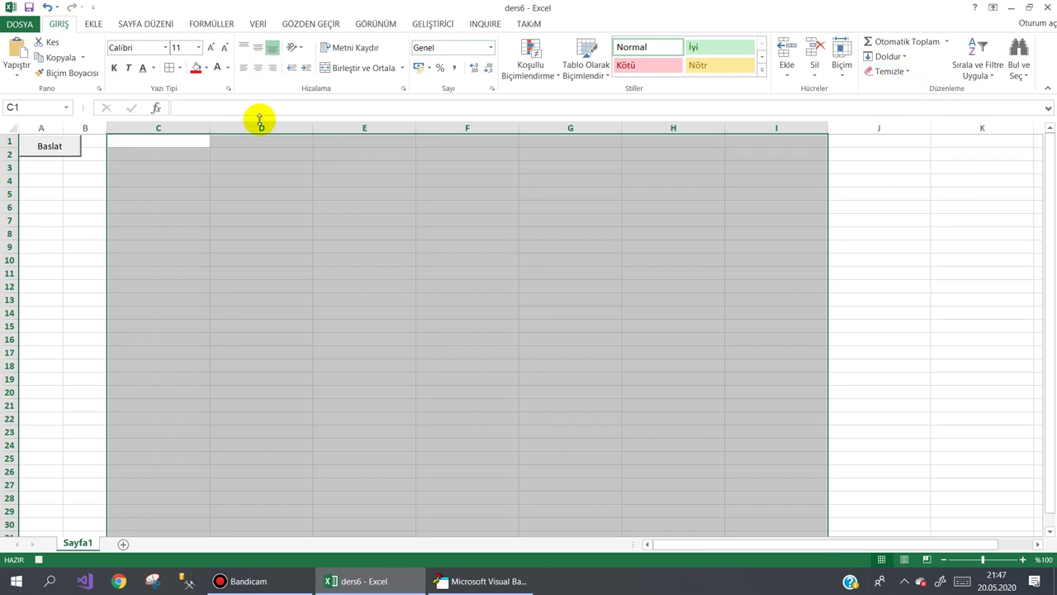
pyautogui.click(134, 140)
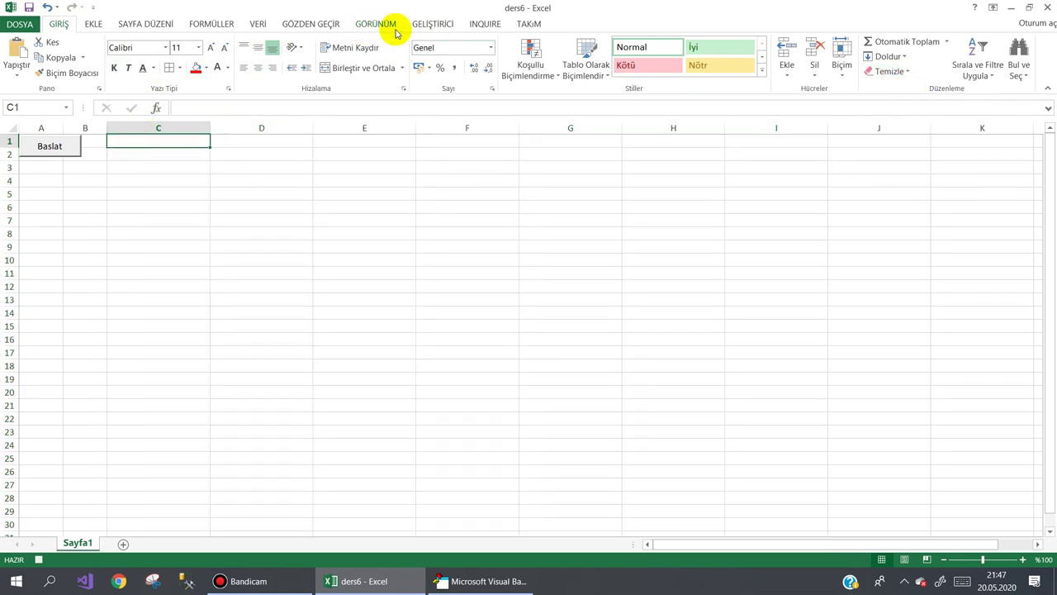
pyautogui.click(433, 24)
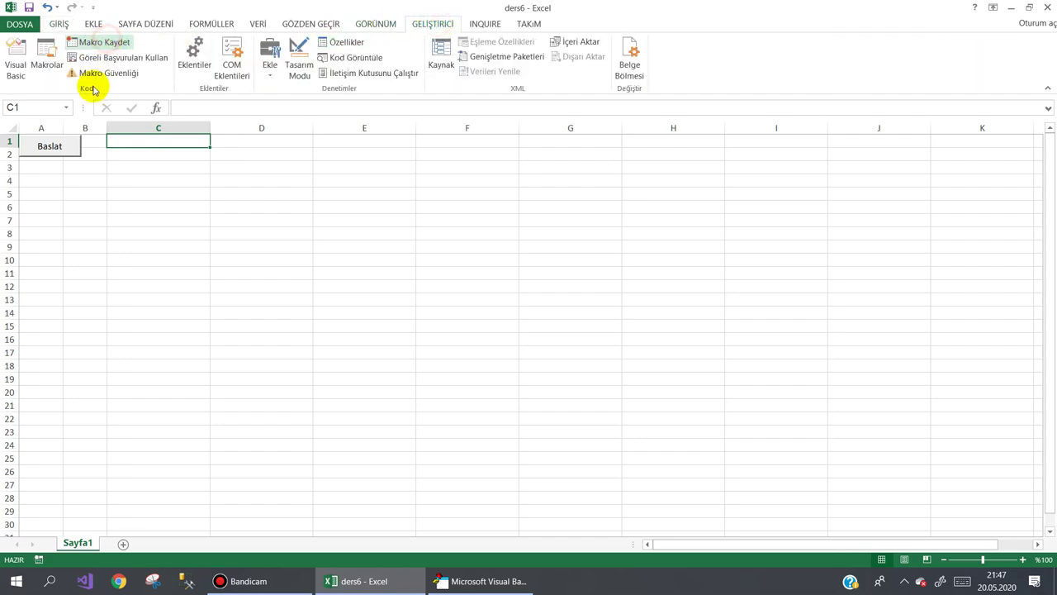
pyautogui.click(462, 581)
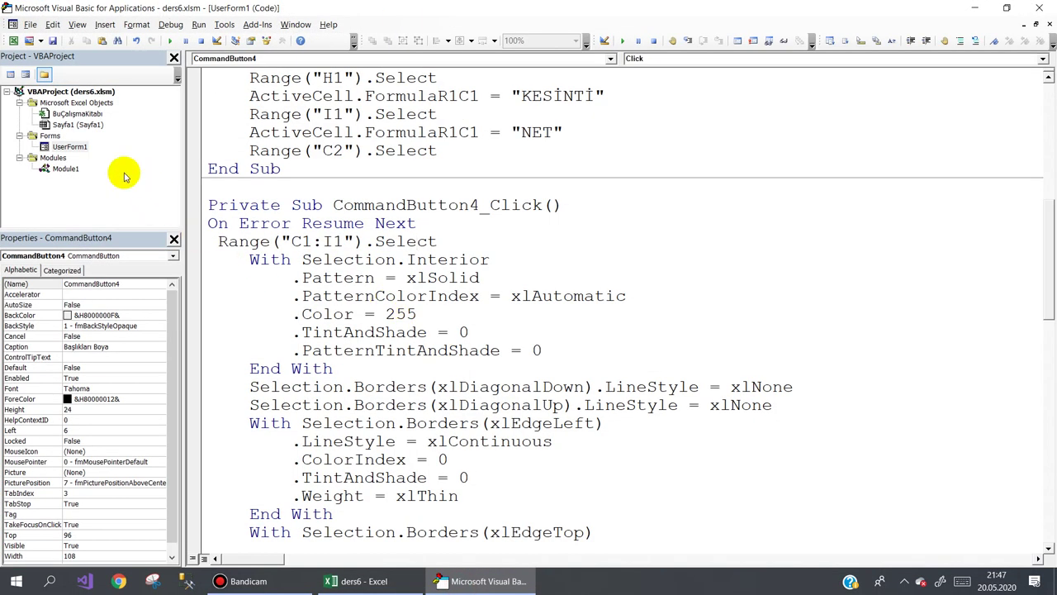
# - Cut the recorded temizle clearing code out of Module1
pyautogui.doubleClick(66, 169)
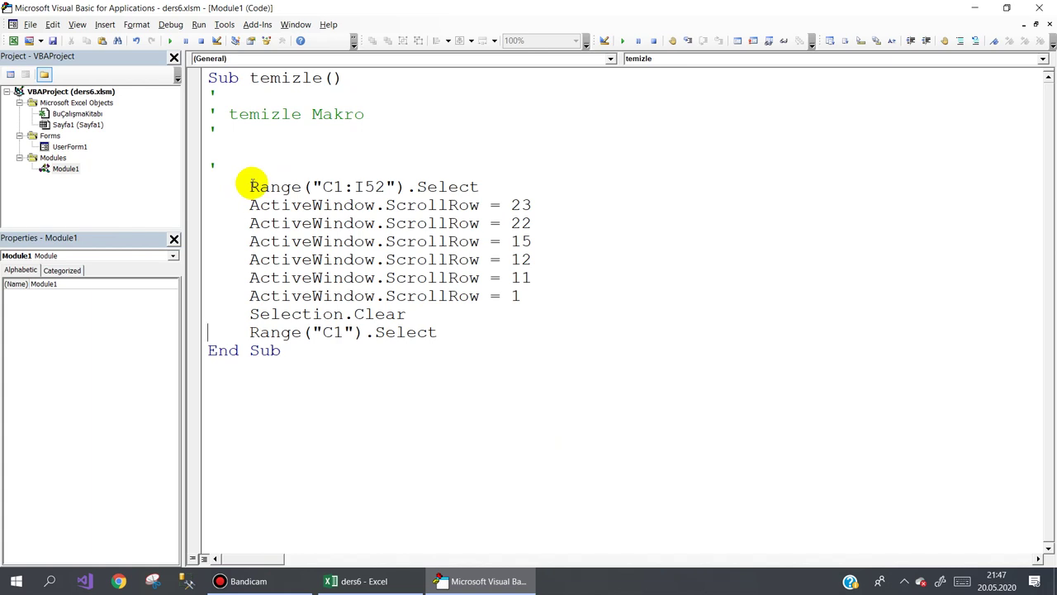
pyautogui.moveTo(250, 183); pyautogui.dragTo(487, 332)
pyautogui.rightClick(427, 264)
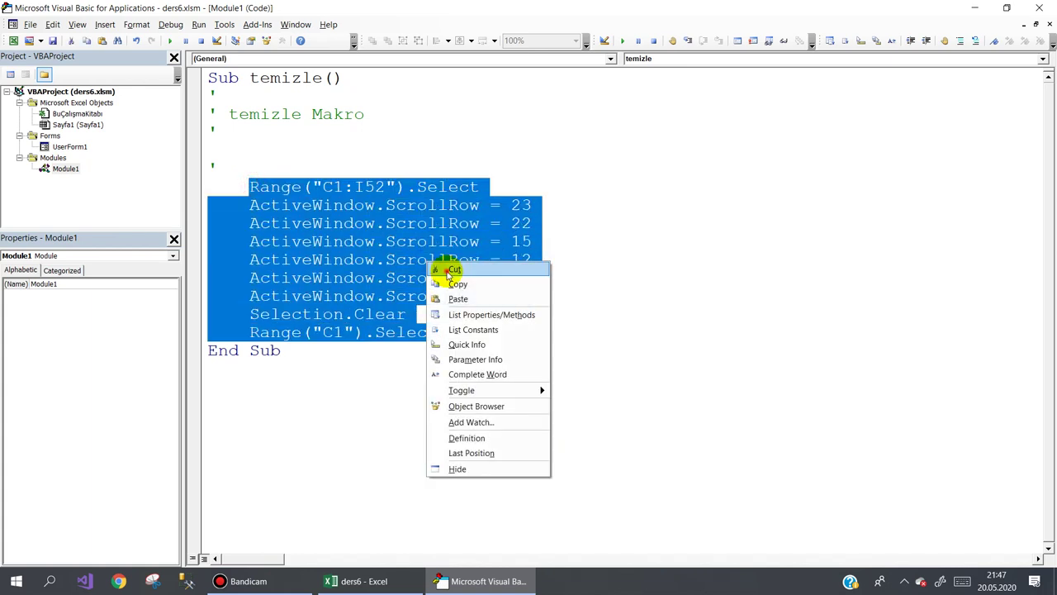
pyautogui.click(450, 273)
# - Copy the Başlıkları Boya button as a Temizle button and paste the clearing code into its click routine
pyautogui.doubleClick(70, 146)
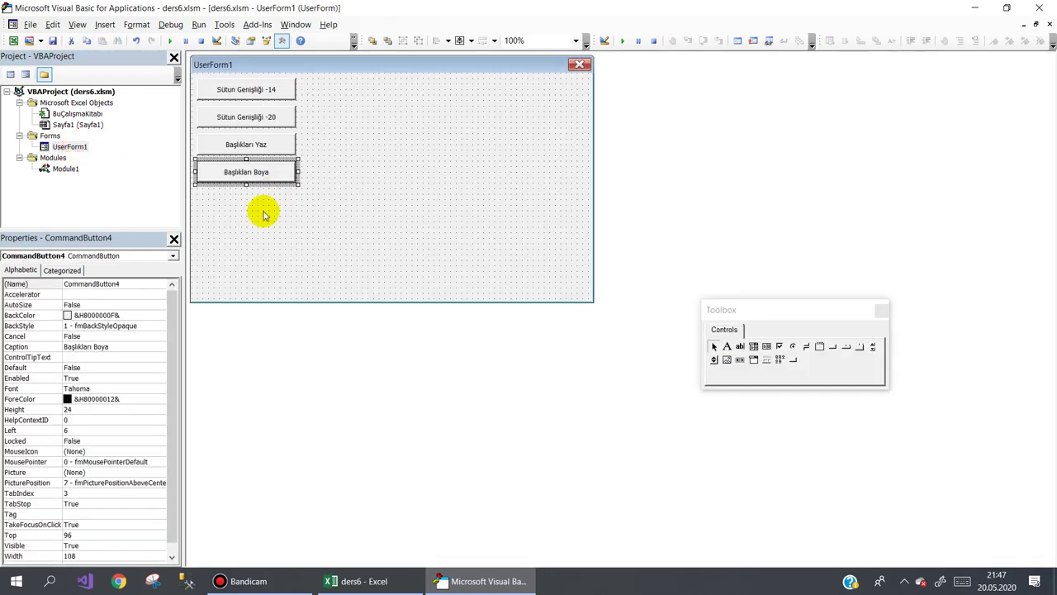
pyautogui.click(261, 208)
pyautogui.click(259, 177)
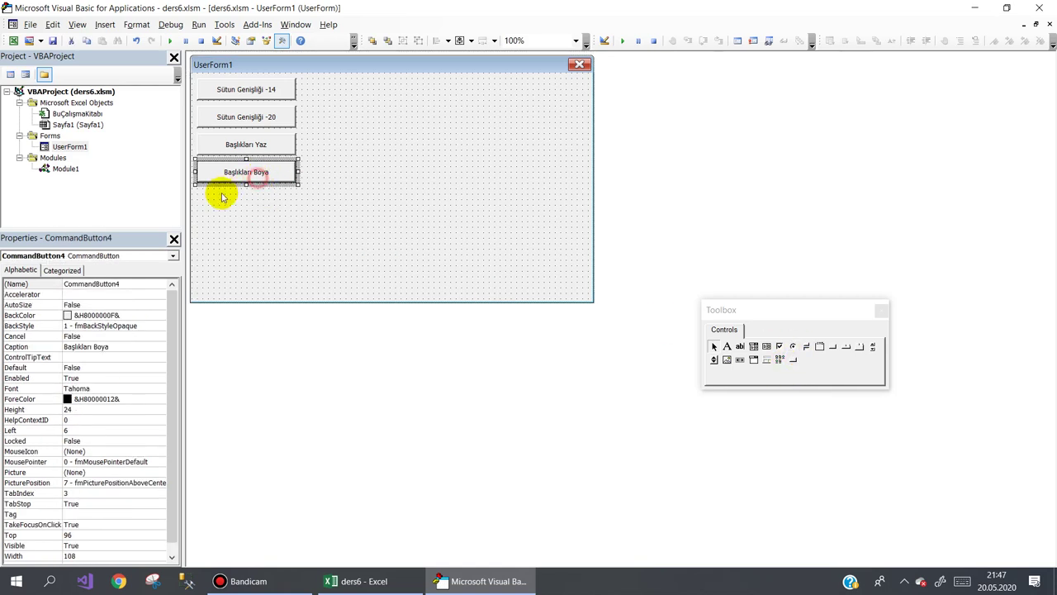
pyautogui.moveTo(218, 173); pyautogui.dragTo(235, 202)
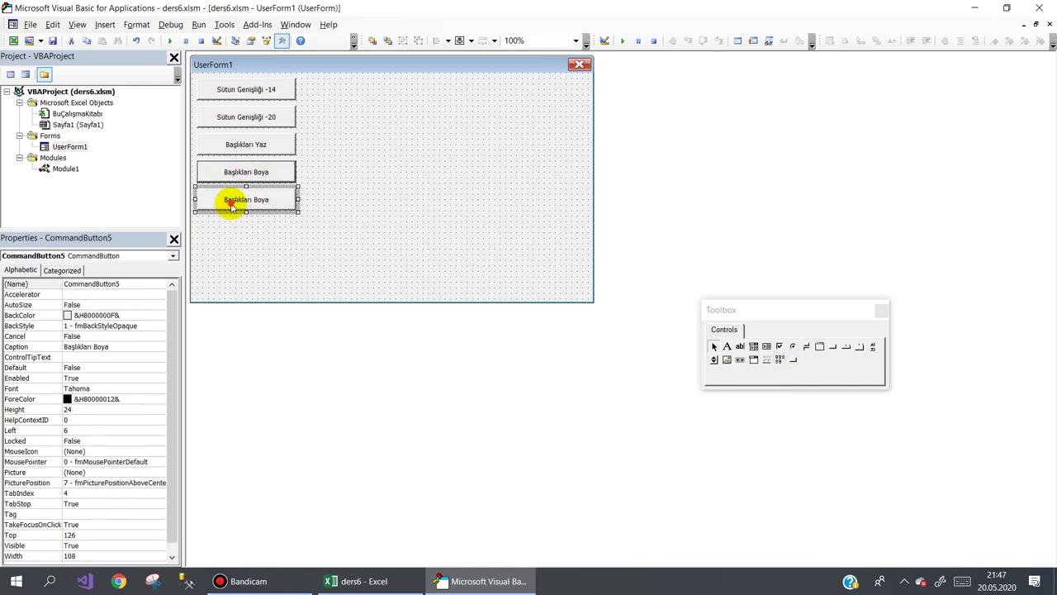
pyautogui.click(247, 200)
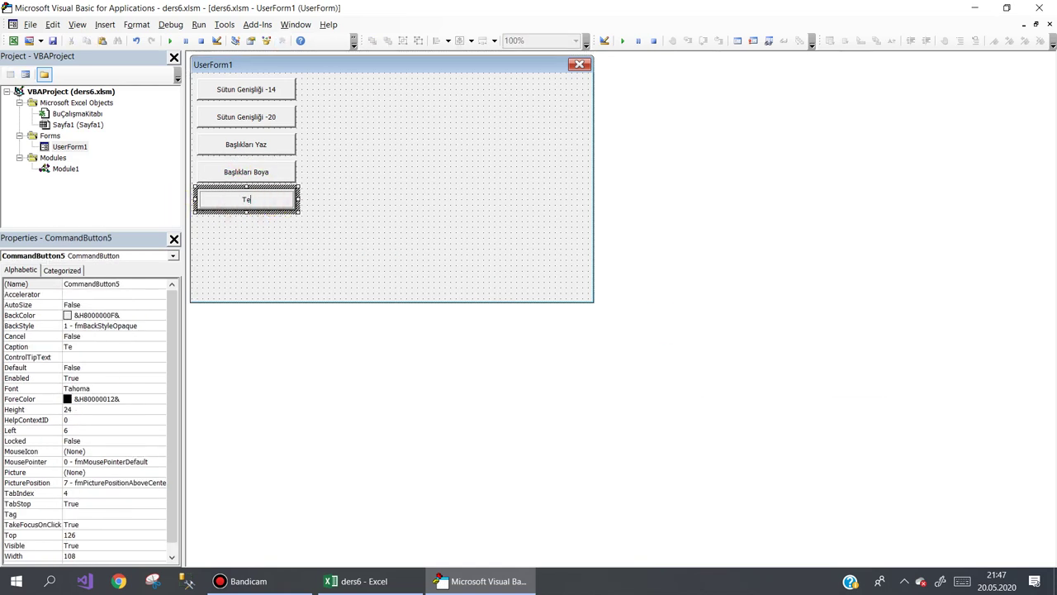
pyautogui.click(246, 224)
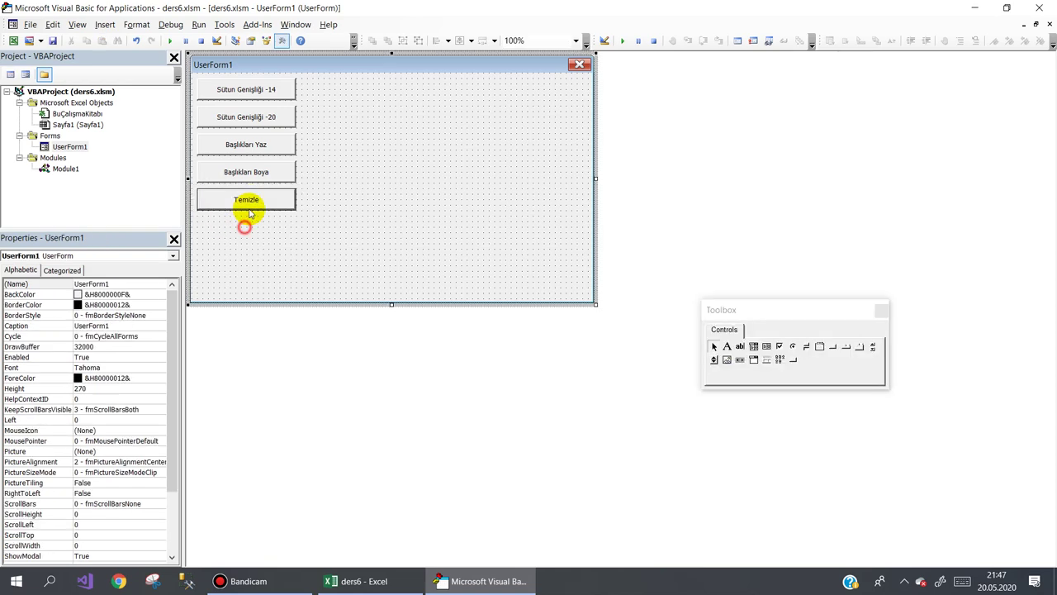
pyautogui.doubleClick(246, 198)
pyautogui.hotkey('ctrl', 'v')
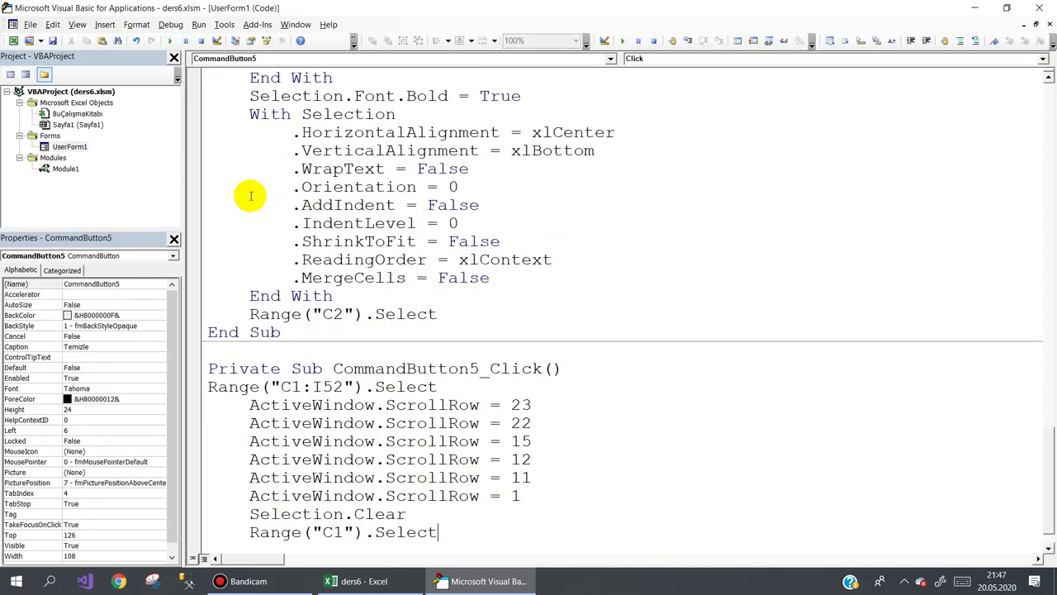
# - Exit design mode, launch UserForm1 and try the column-width 14 and 20 buttons
pyautogui.click(974, 8)
pyautogui.click(289, 54)
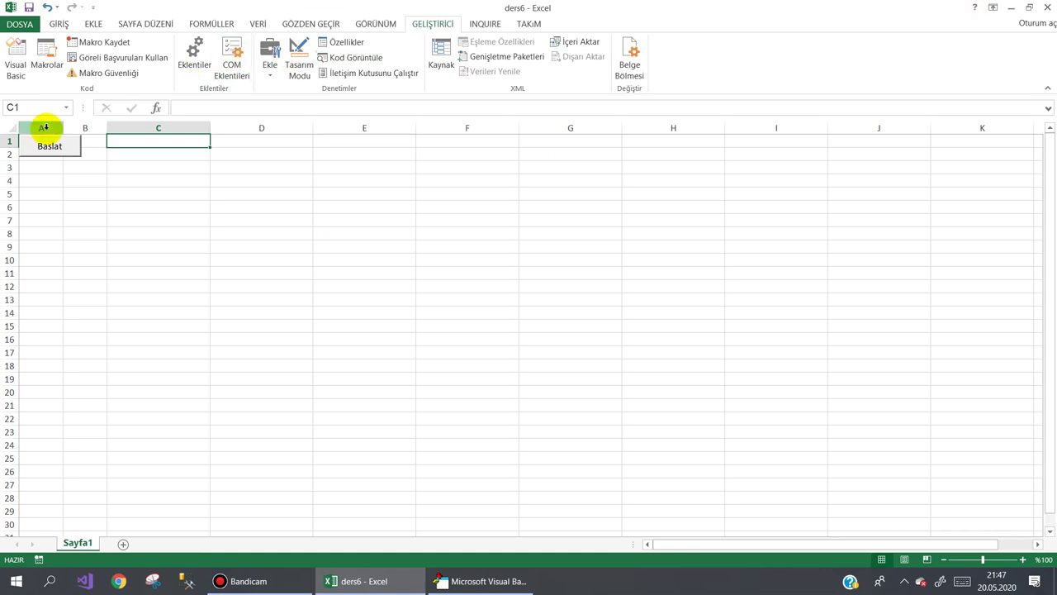
pyautogui.click(51, 146)
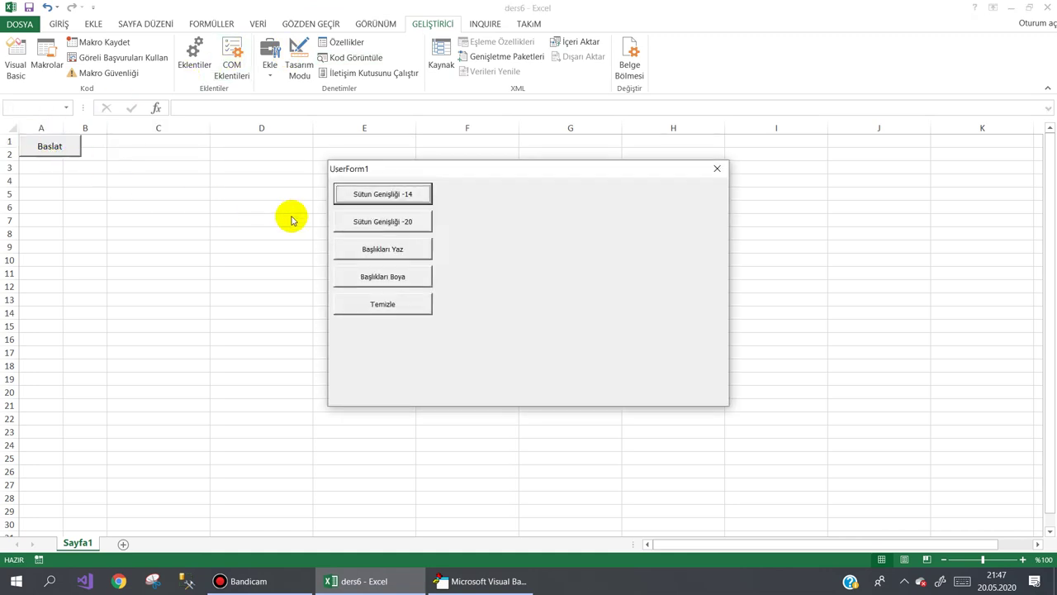
pyautogui.click(390, 199)
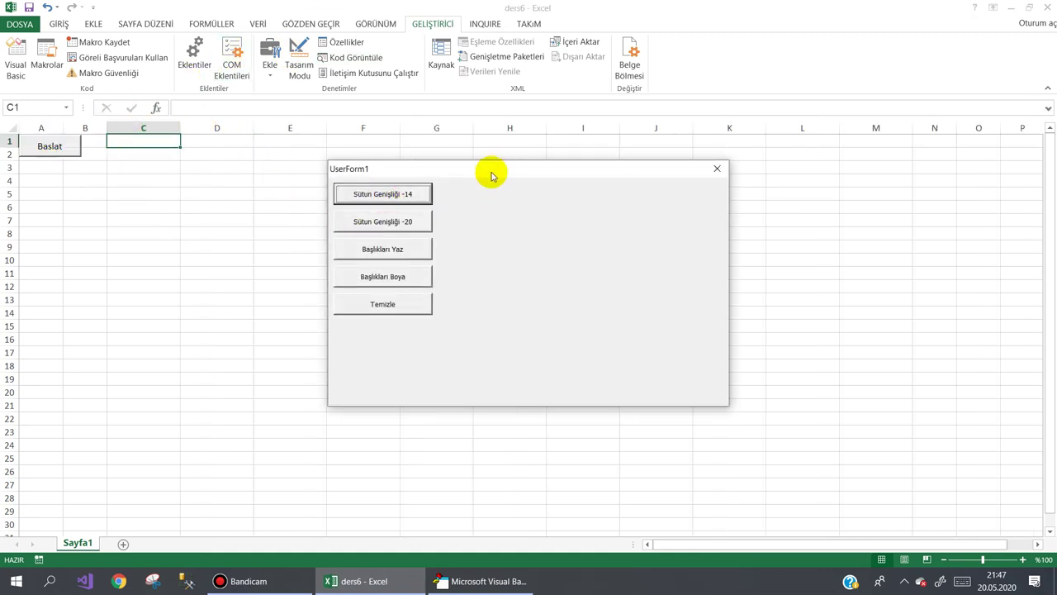
pyautogui.moveTo(490, 175); pyautogui.dragTo(703, 207)
pyautogui.click(621, 254)
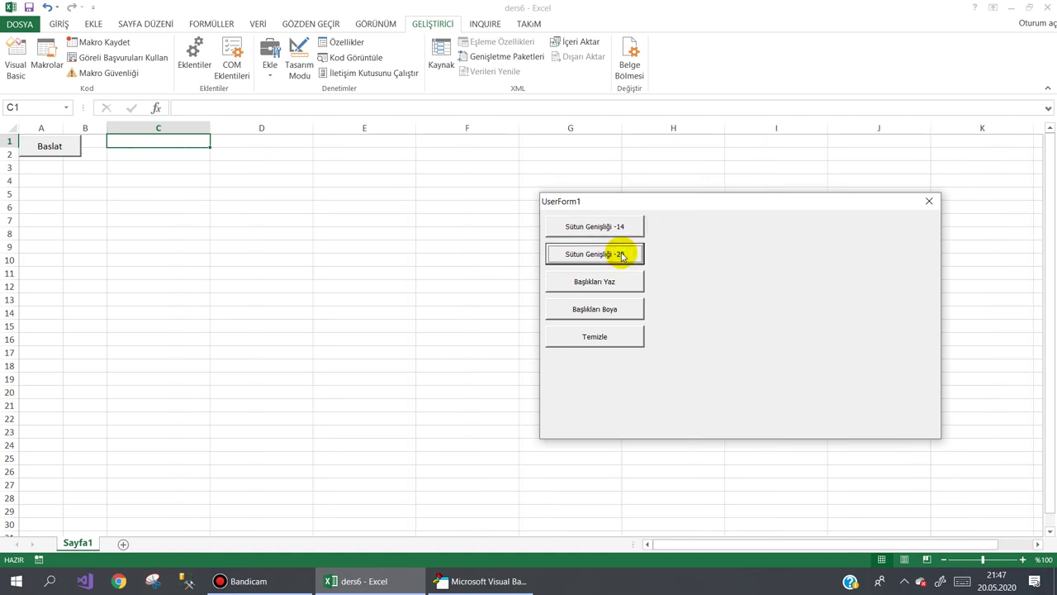
pyautogui.click(620, 226)
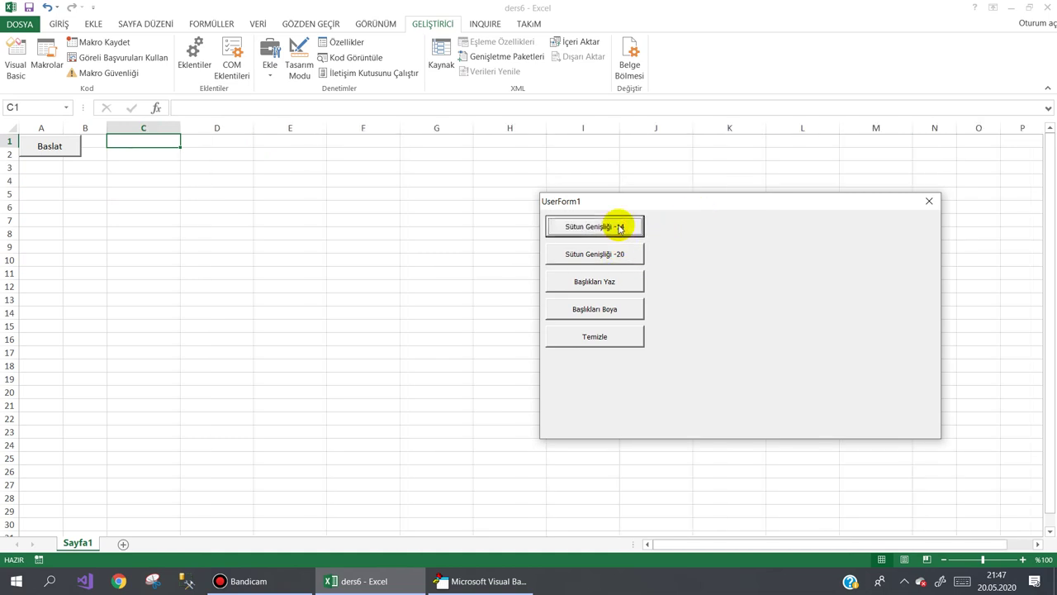
# - Write and colour the row 1 headers red, clear them, redo both, then close the form
pyautogui.click(618, 282)
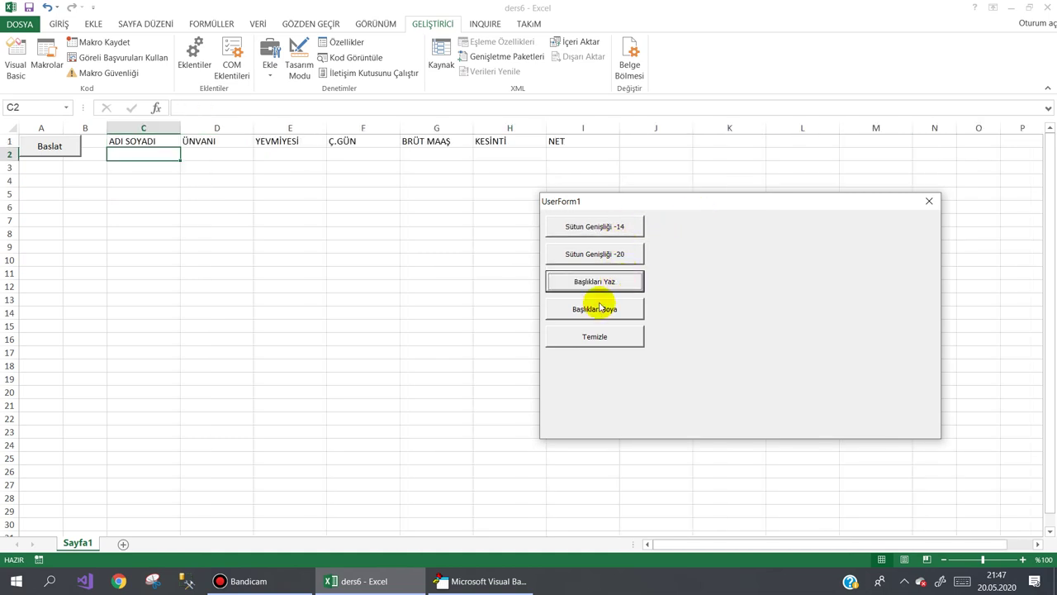
pyautogui.click(596, 311)
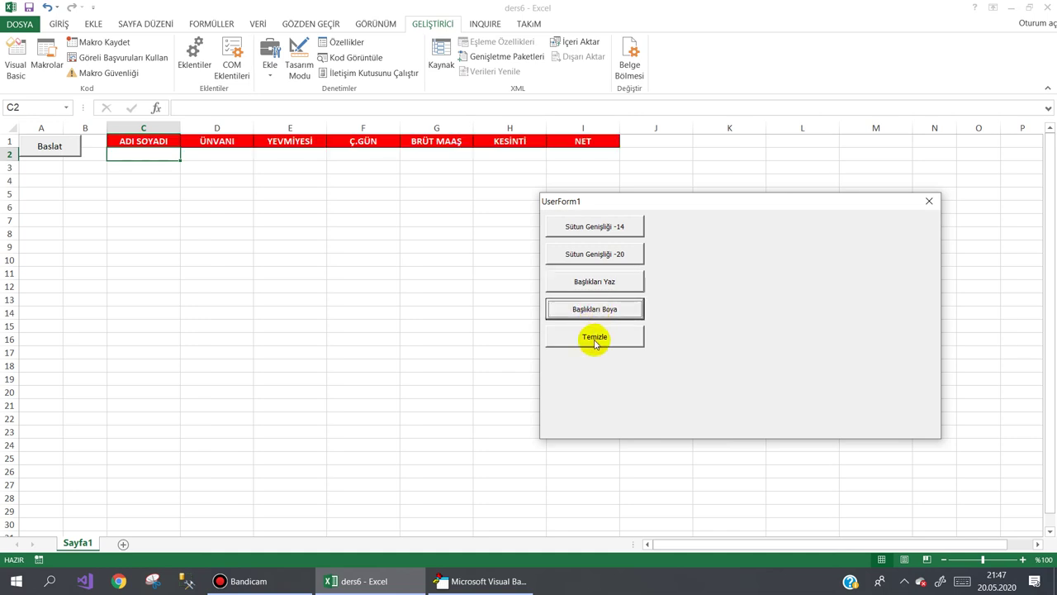
pyautogui.click(595, 337)
pyautogui.click(595, 284)
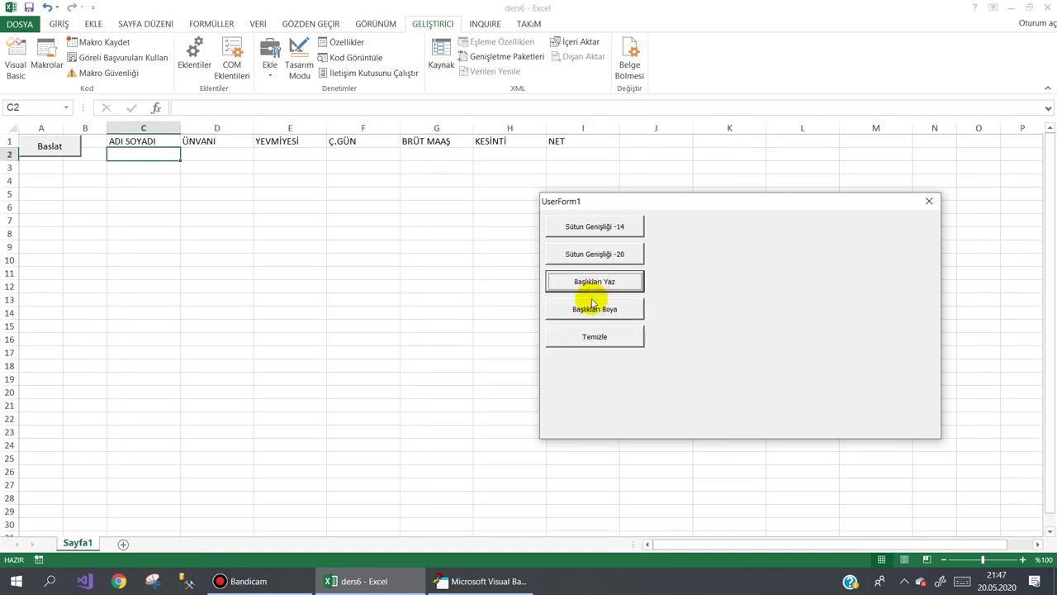
pyautogui.click(594, 308)
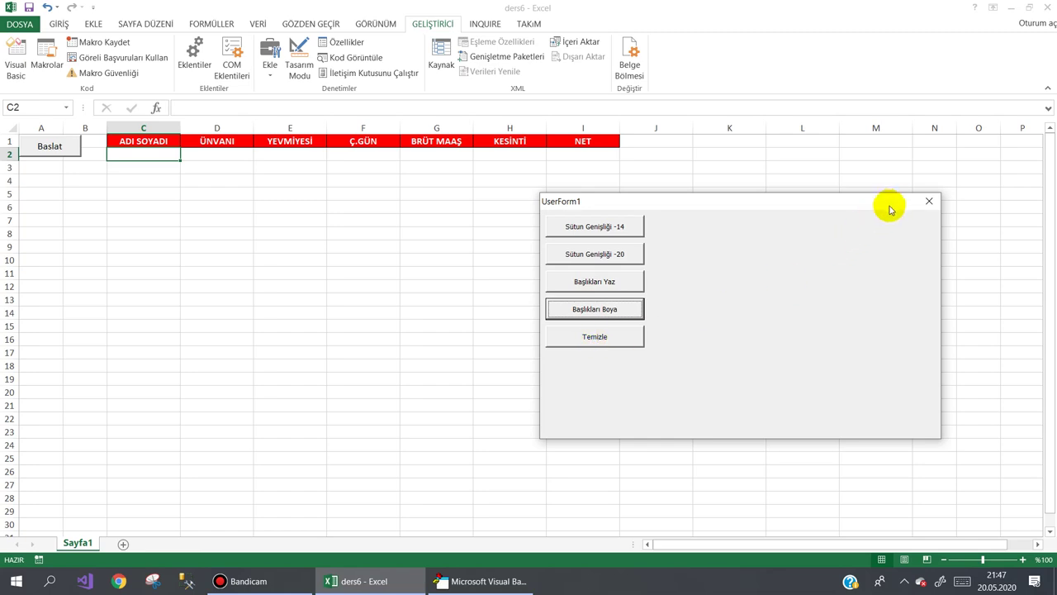
pyautogui.click(929, 204)
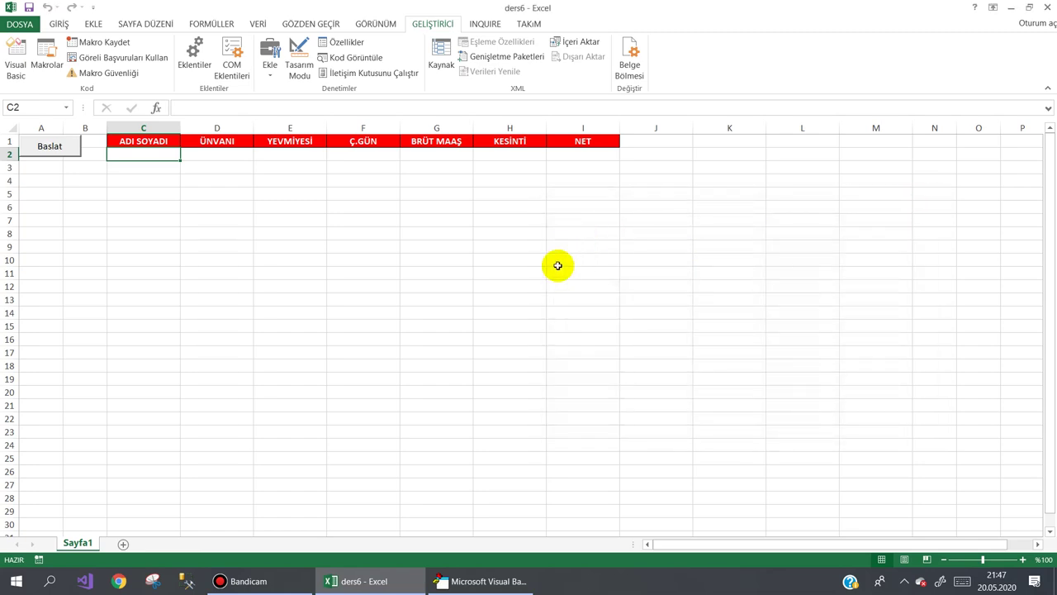
# - Copy the Temizle button beside the top button and caption the copy 'Formül Uygula'
pyautogui.click(465, 586)
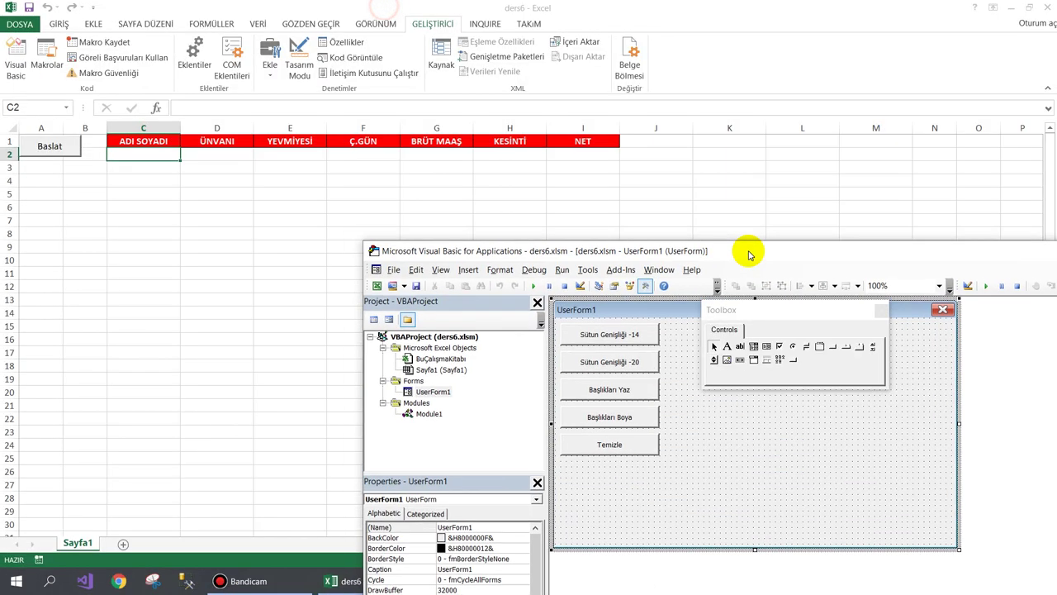
pyautogui.moveTo(384, 7); pyautogui.dragTo(751, 255)
pyautogui.click(640, 446)
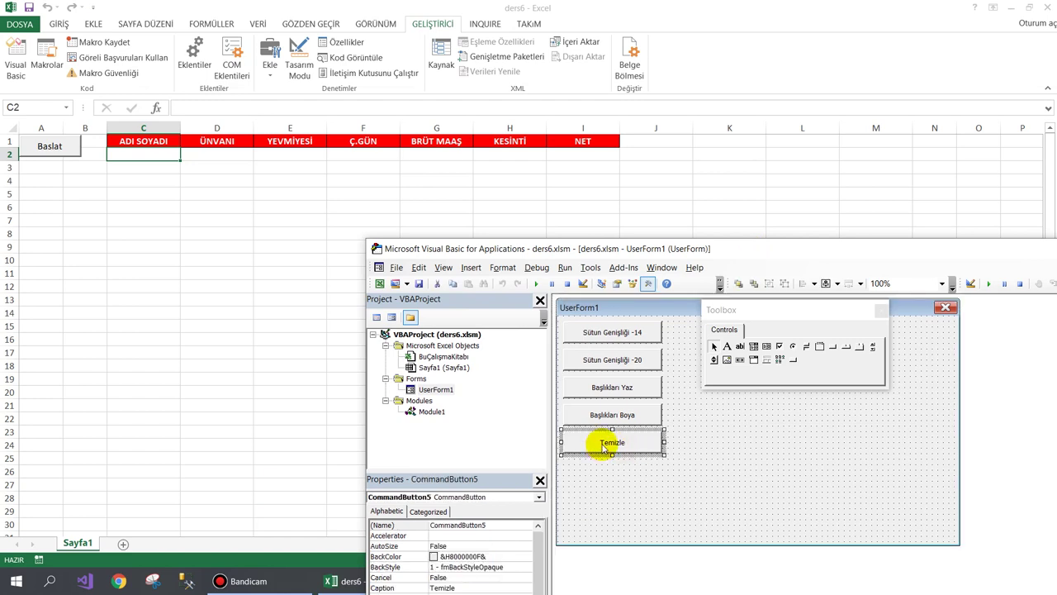
pyautogui.moveTo(601, 471)
pyautogui.mouseDown()
pyautogui.moveTo(703, 330)
pyautogui.moveTo(698, 339)
pyautogui.mouseUp()
pyautogui.moveTo(746, 311); pyautogui.dragTo(928, 423)
pyautogui.moveTo(684, 336); pyautogui.dragTo(732, 333)
pyautogui.click(750, 330)
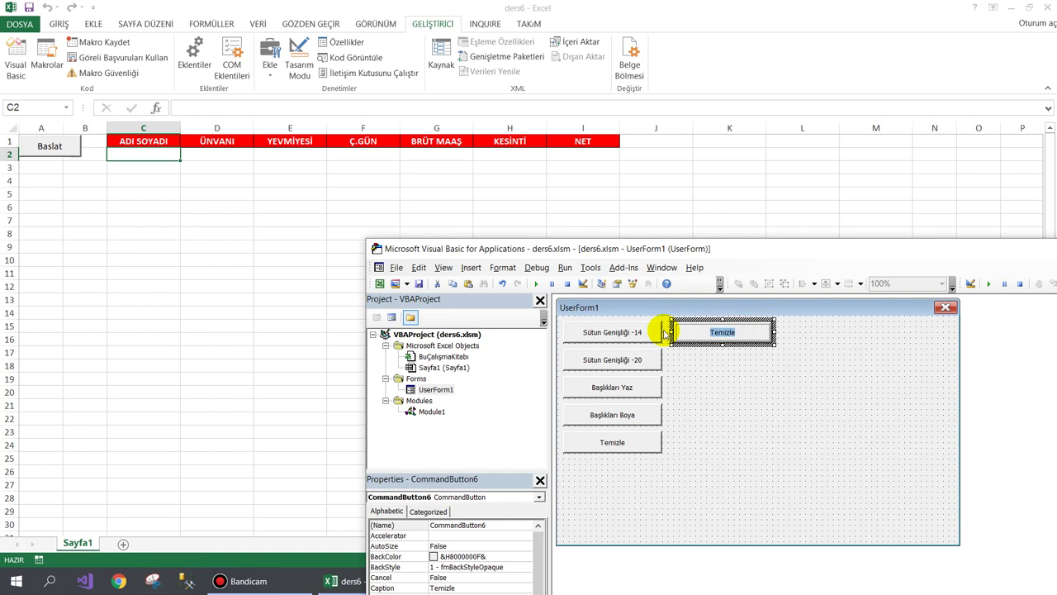
pyautogui.write('Formül Uygula')
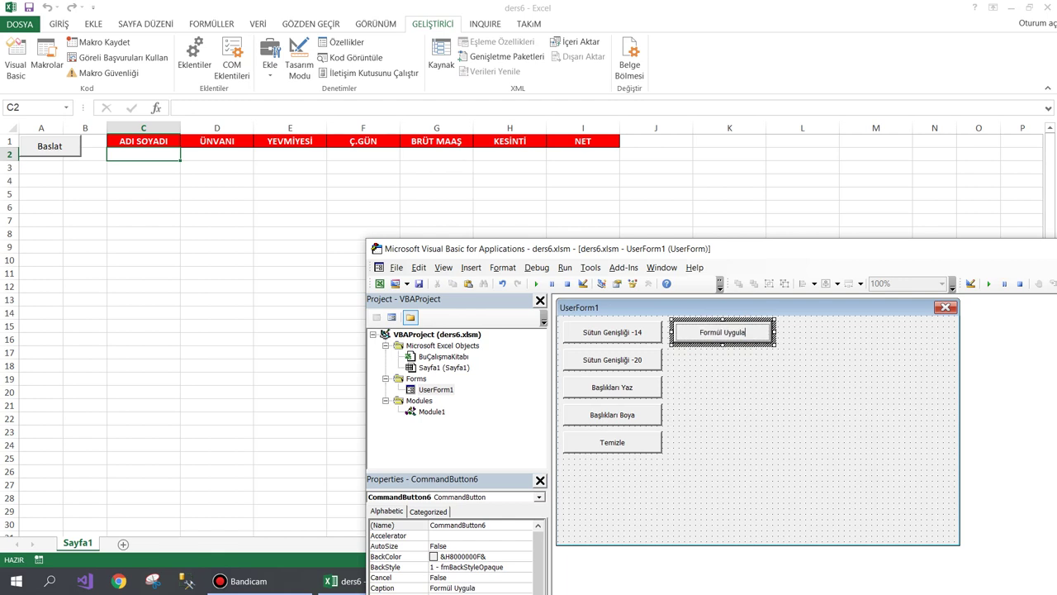
pyautogui.click(725, 418)
# - Start recording a macro named formul and select cell G2
pyautogui.click(195, 260)
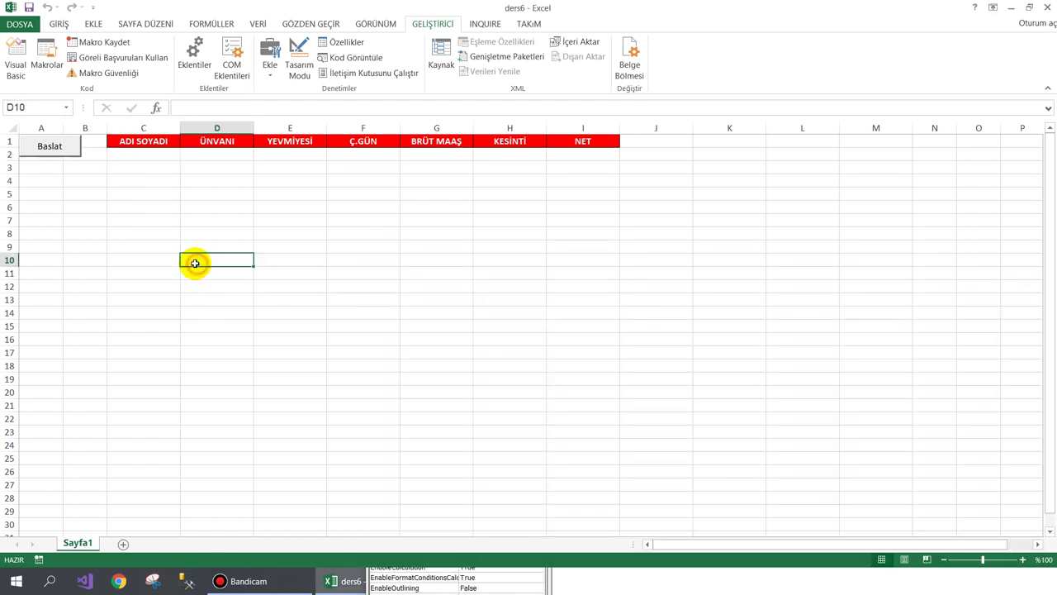
pyautogui.click(102, 42)
pyautogui.write('formul')
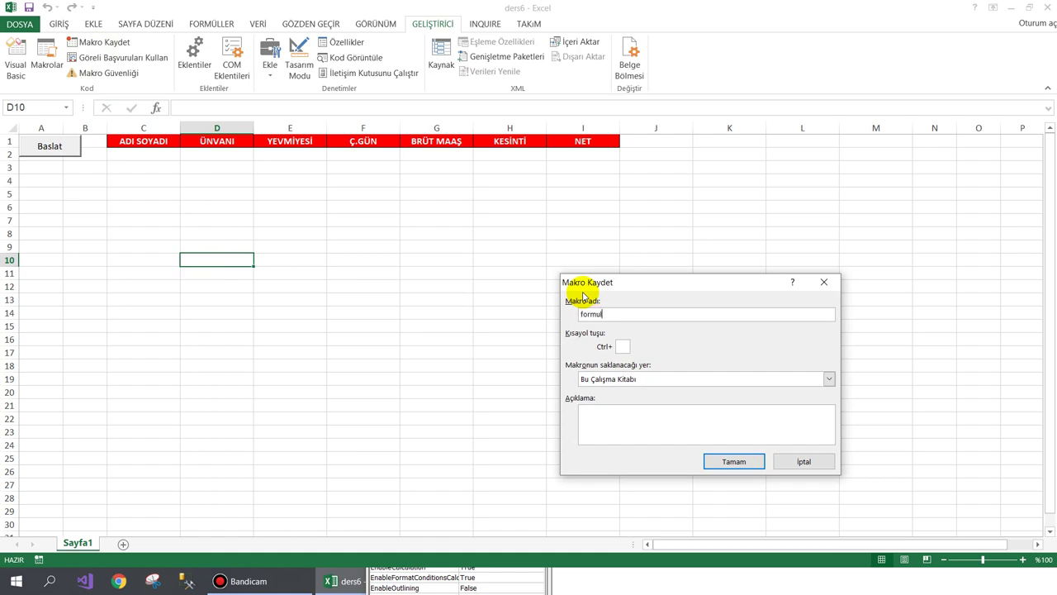
pyautogui.press('Return')
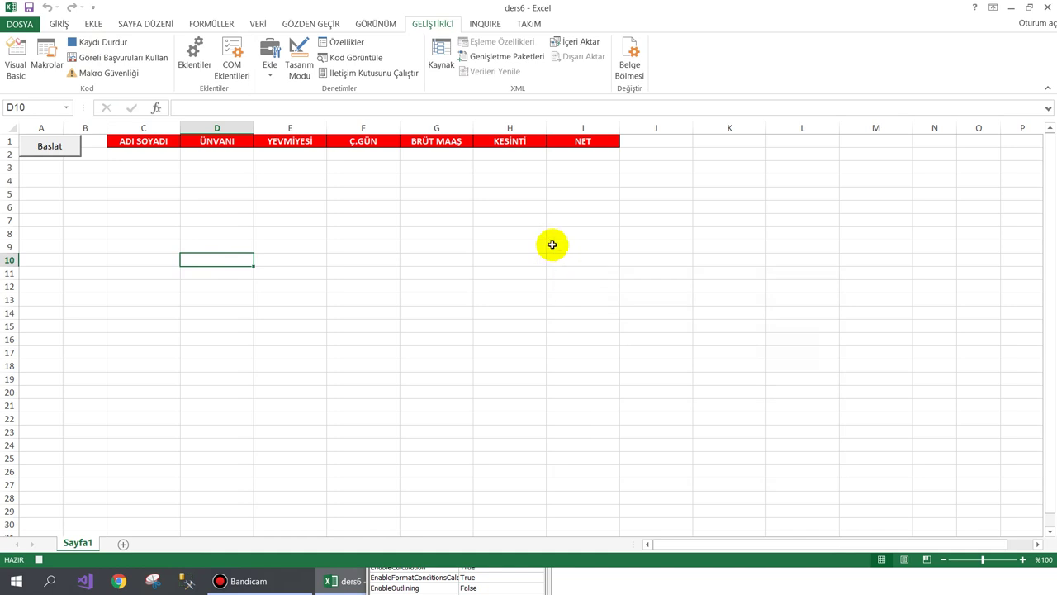
pyautogui.click(444, 161)
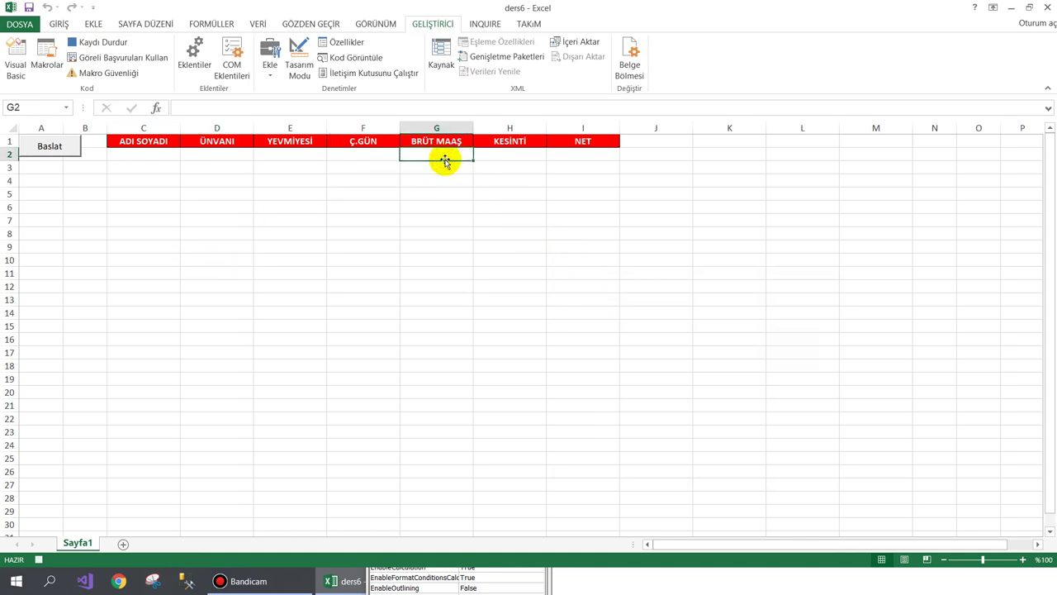
# - Enter =E2*F2 in G2 and =G2*13/100 in H2
pyautogui.write('=')
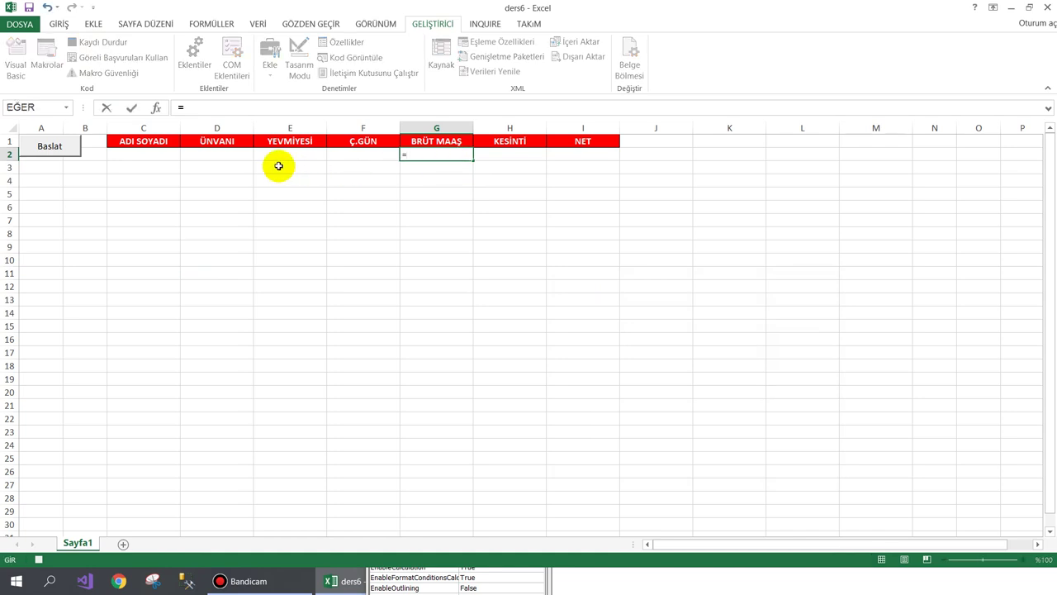
pyautogui.click(281, 156)
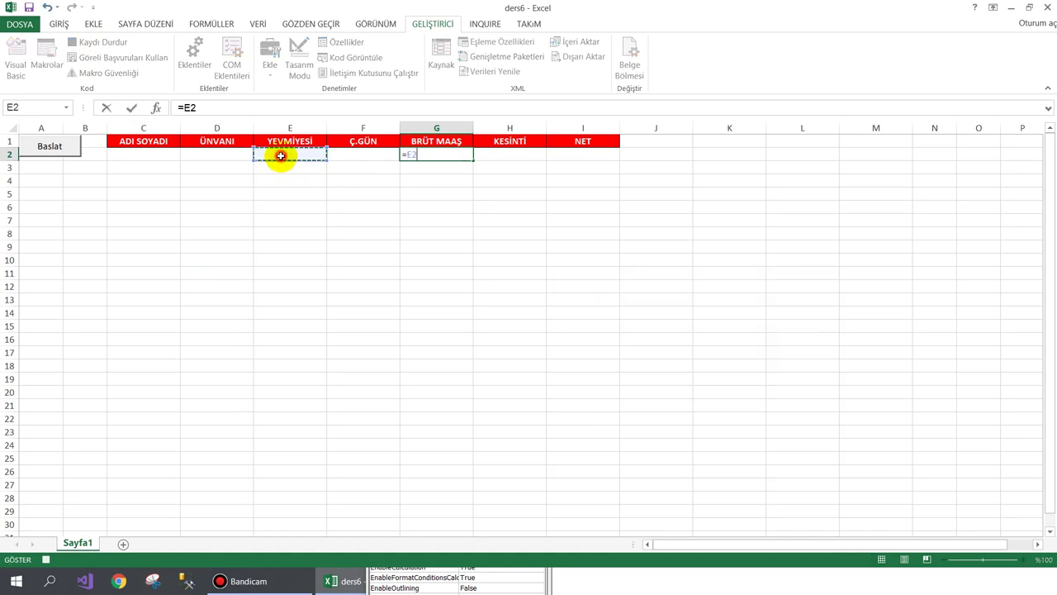
pyautogui.click(342, 155)
pyautogui.press('Return')
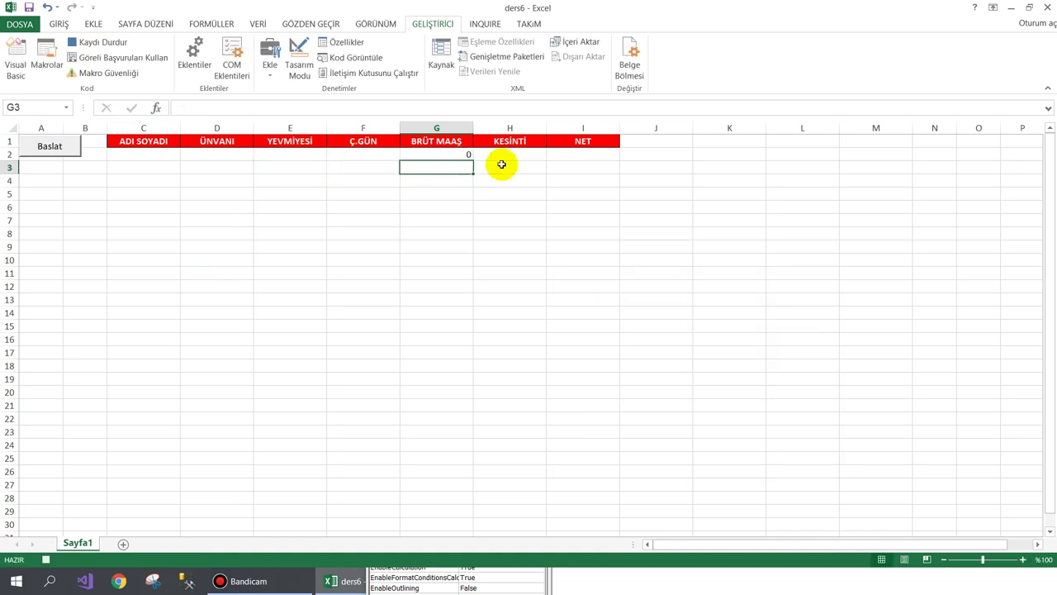
pyautogui.click(502, 155)
pyautogui.write('=')
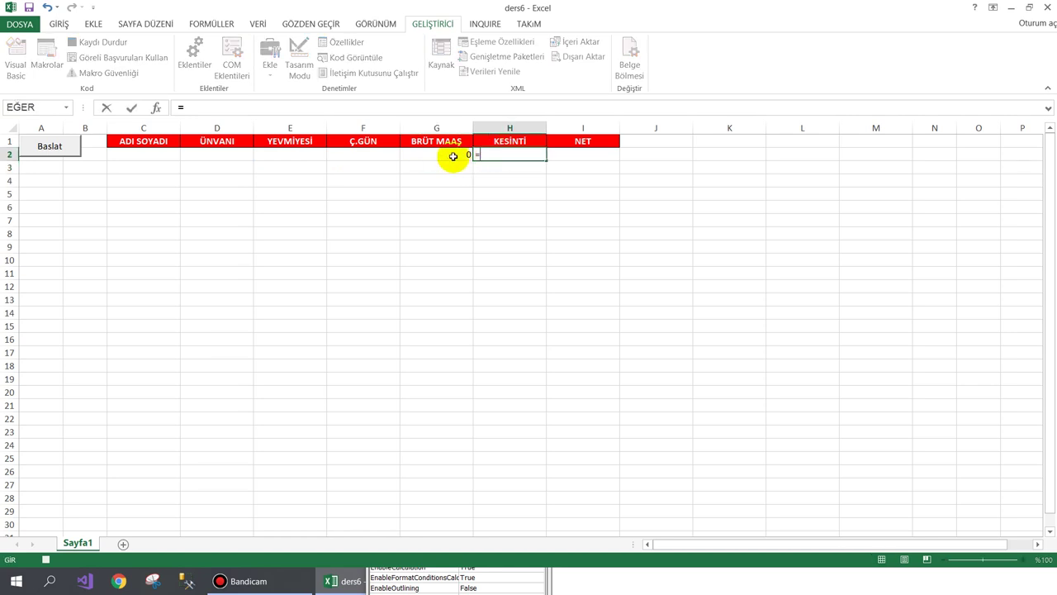
pyautogui.click(451, 156)
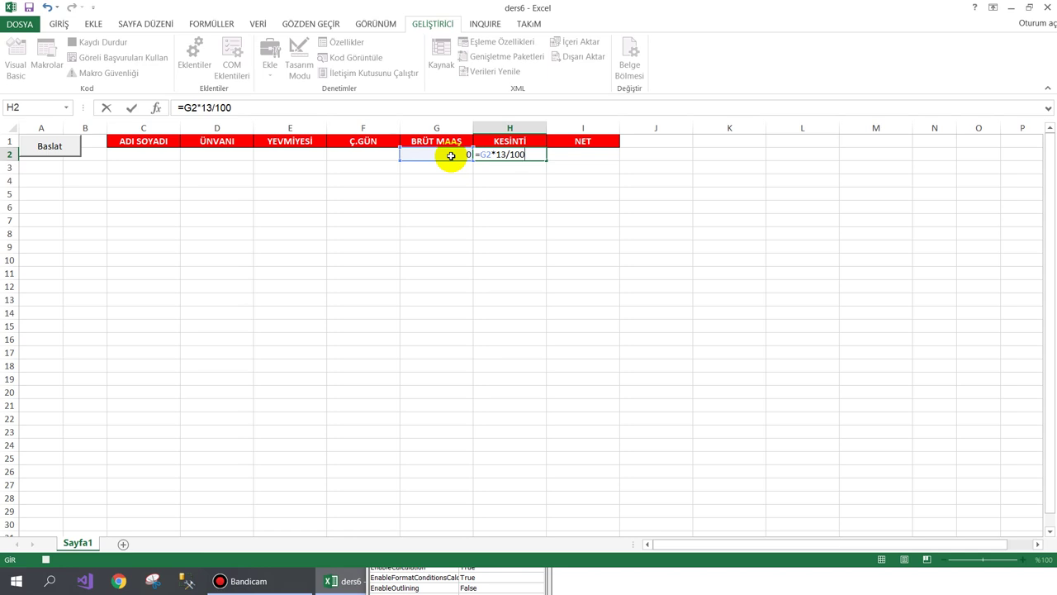
pyautogui.press('Return')
# - Enter =G2-H2 in I2 and select G2:I2
pyautogui.click(572, 161)
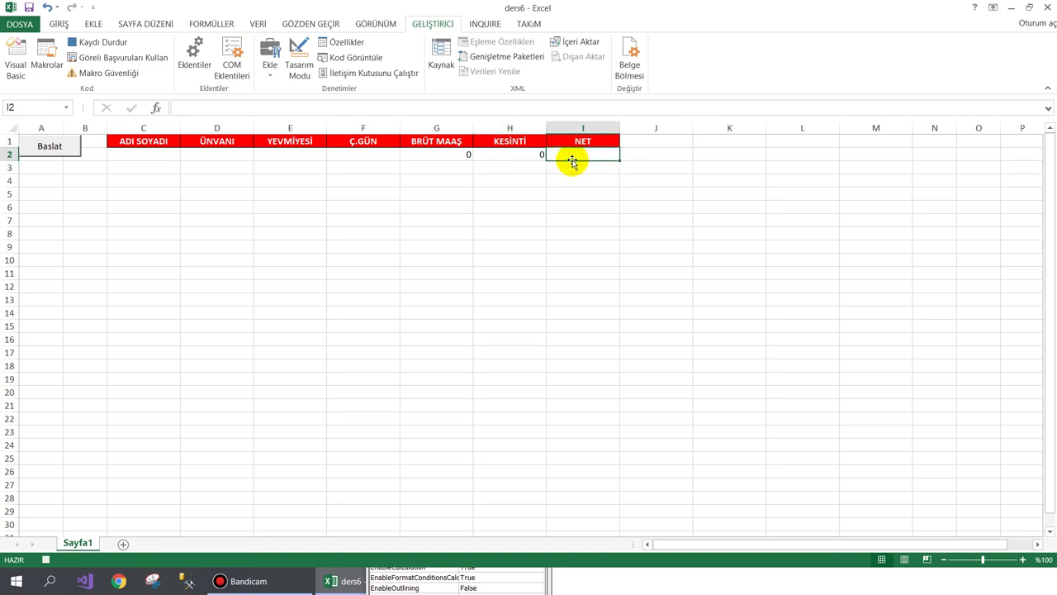
pyautogui.write('=')
pyautogui.write('G2-')
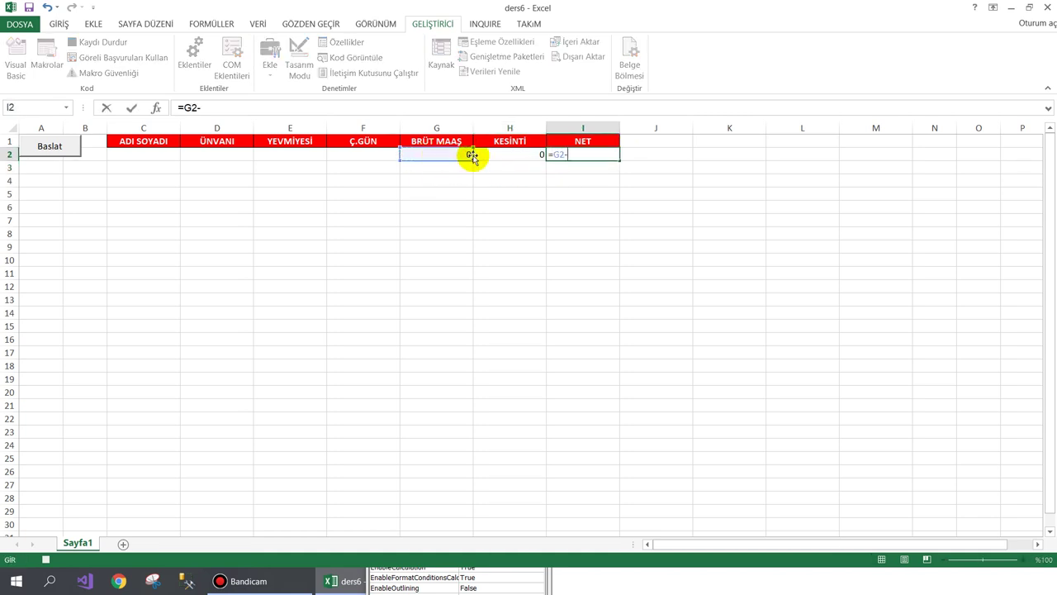
pyautogui.click(494, 155)
pyautogui.press('Return')
pyautogui.moveTo(461, 155); pyautogui.dragTo(616, 164)
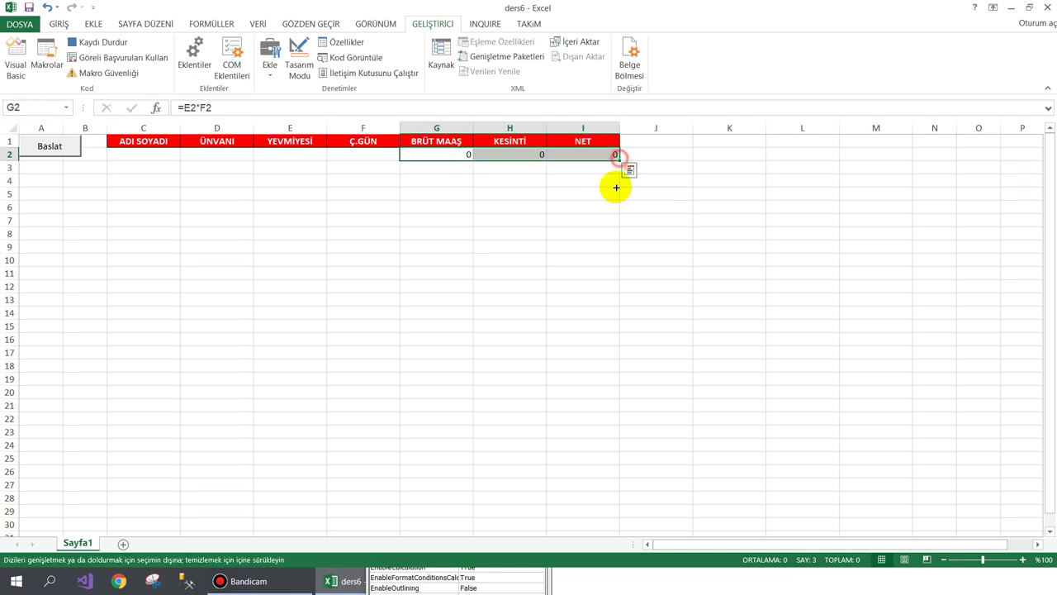
# - Fill the G2:I2 formulas down to row 33 and apply the TL currency (Finansal) format
pyautogui.moveTo(619, 157); pyautogui.dragTo(587, 521)
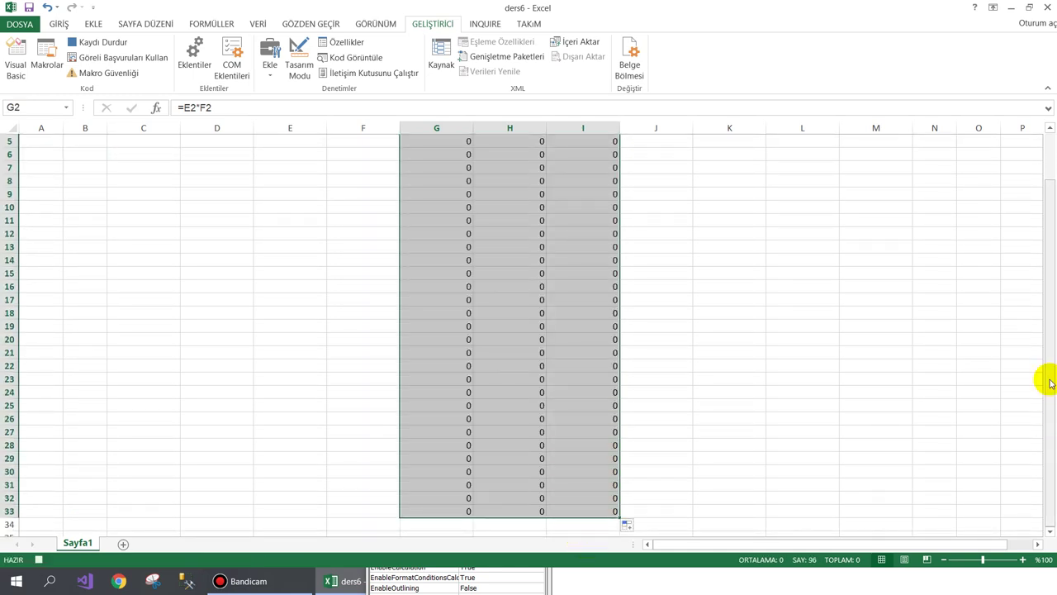
pyautogui.moveTo(1046, 380); pyautogui.dragTo(1046, 229)
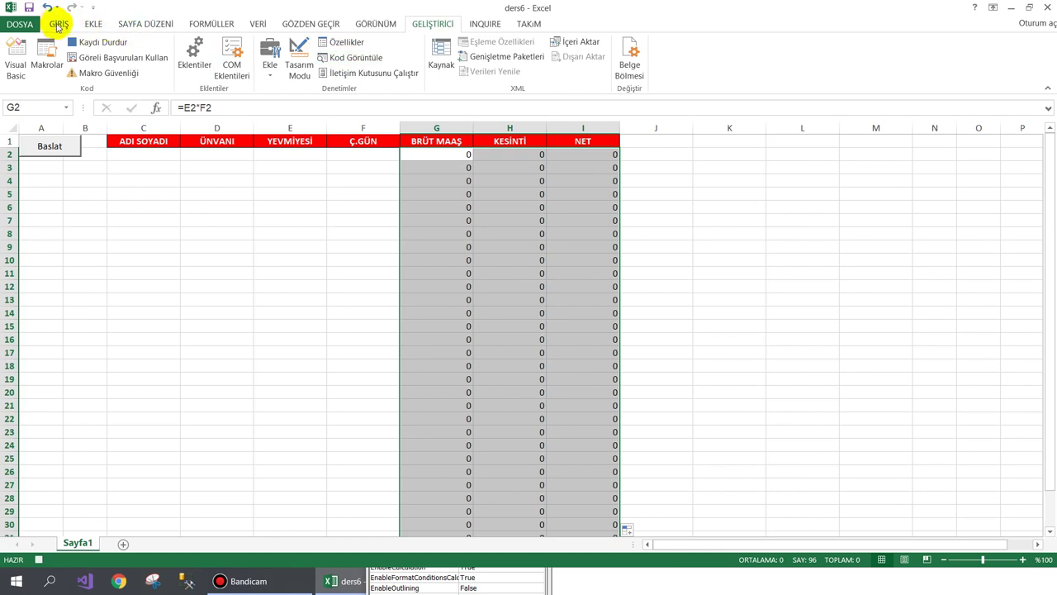
pyautogui.click(58, 23)
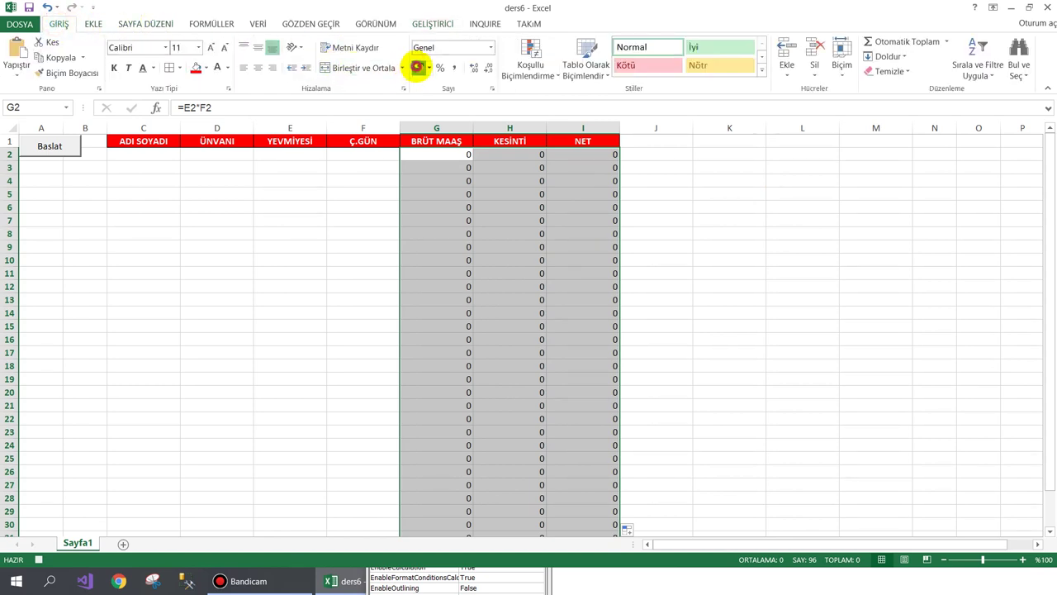
pyautogui.click(418, 66)
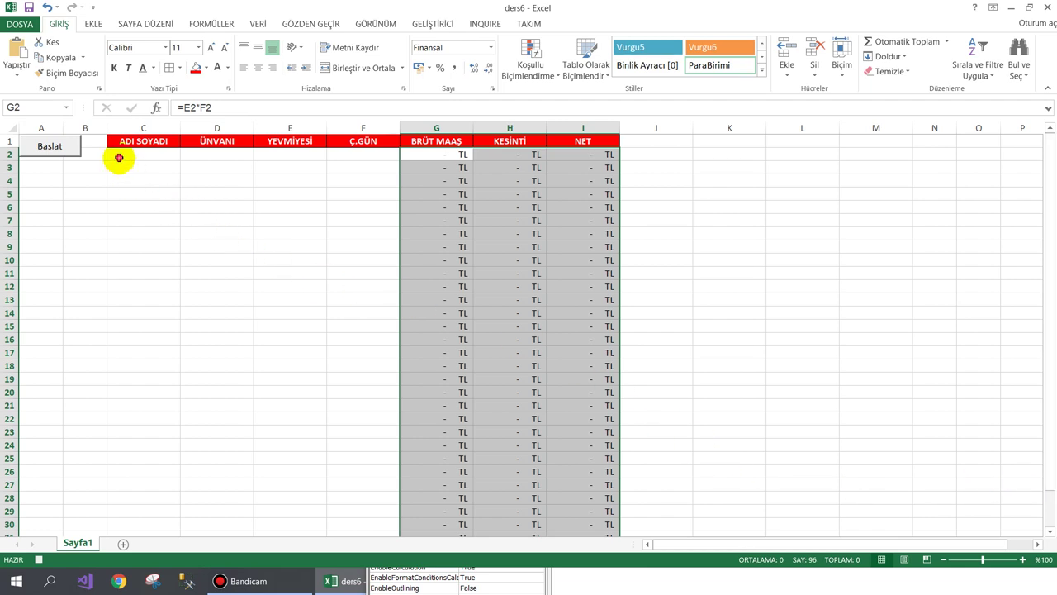
# - Reselect cell C2 and stop the formul macro recording
pyautogui.click(119, 158)
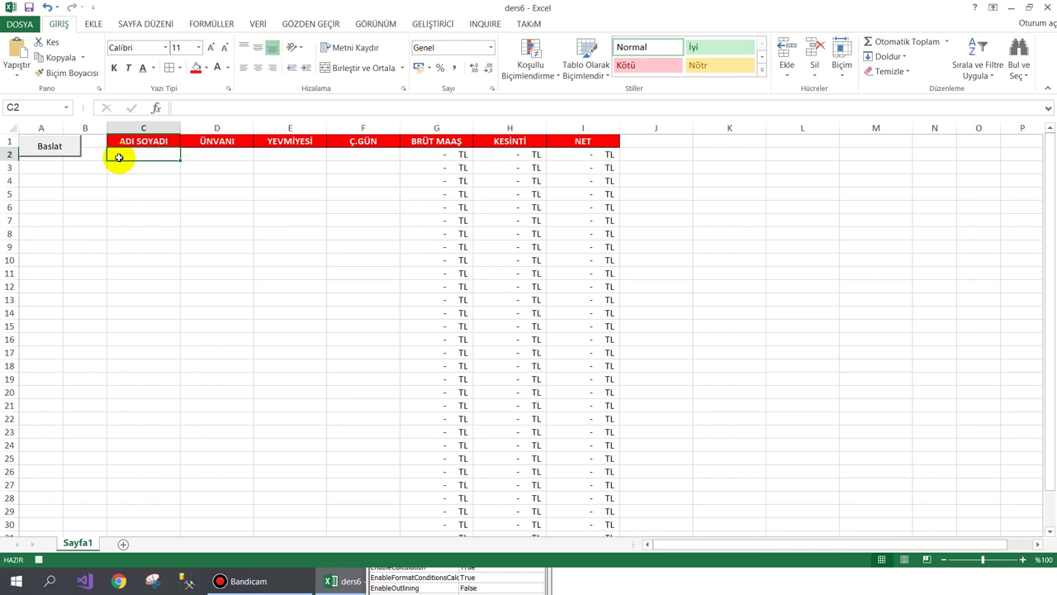
pyautogui.click(432, 24)
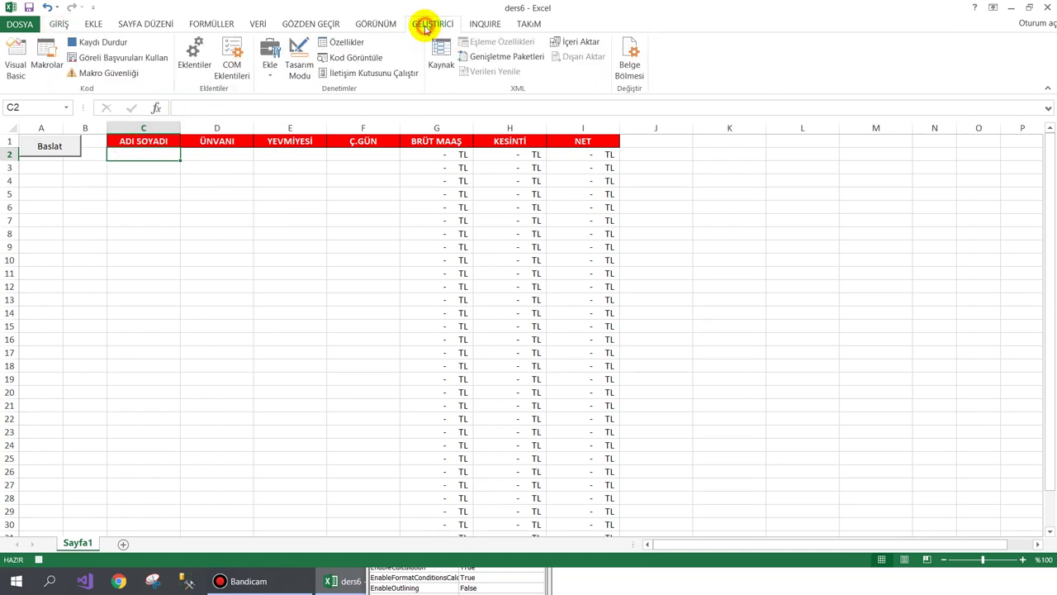
pyautogui.click(105, 43)
# - Cut the formul macro's code from Module1 and paste it into the Formül Uygula click procedure
pyautogui.click(511, 588)
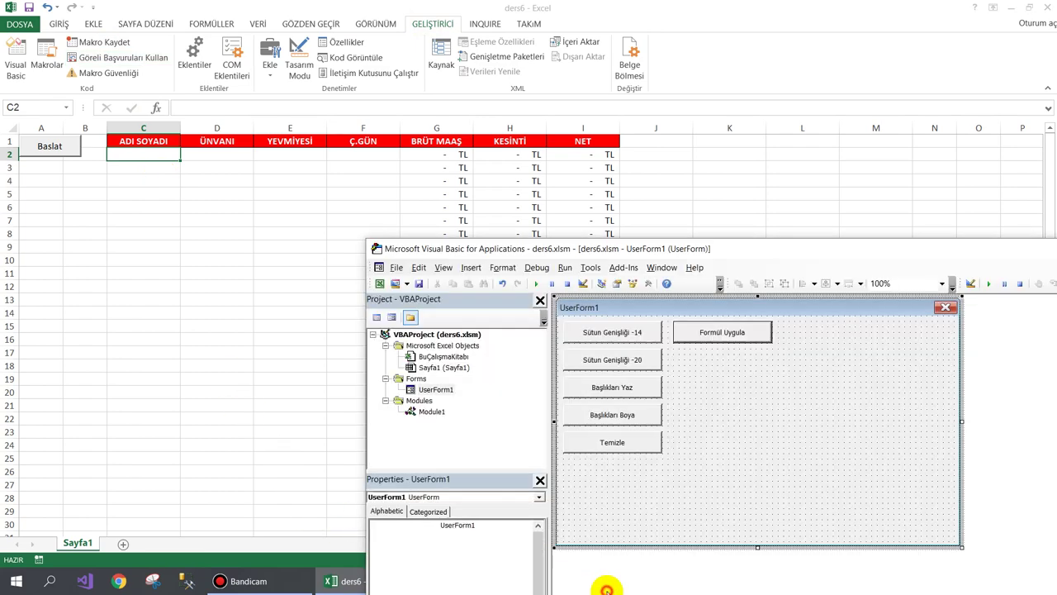
pyautogui.doubleClick(430, 412)
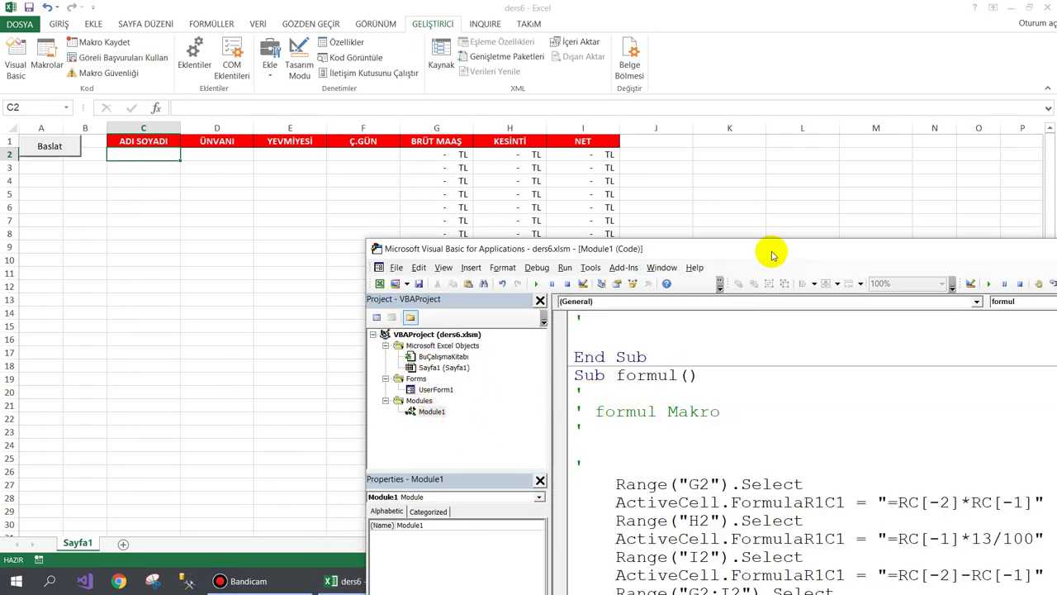
pyautogui.doubleClick(771, 250)
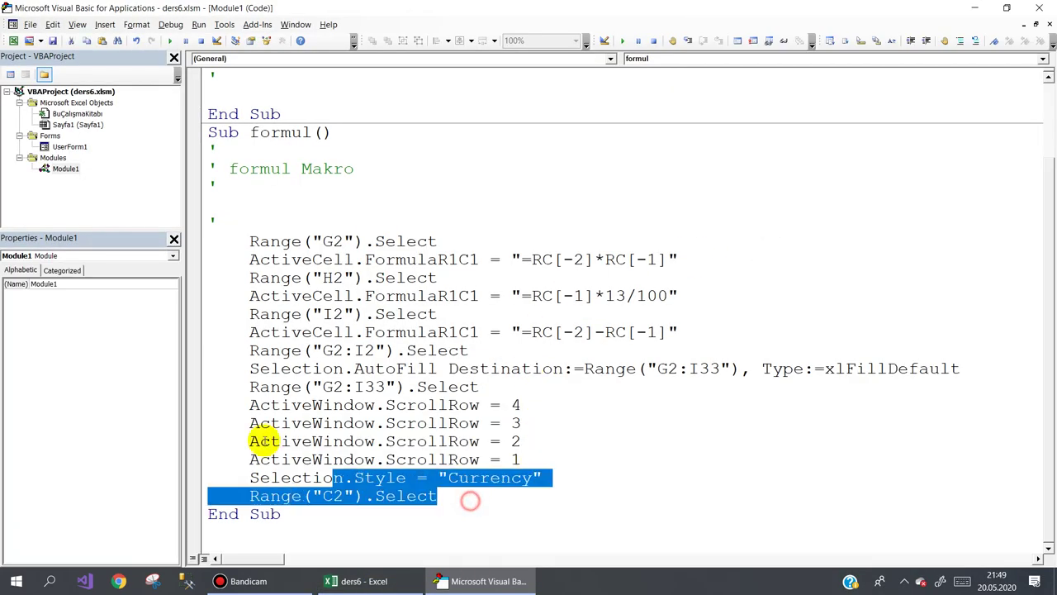
pyautogui.moveTo(477, 501); pyautogui.dragTo(173, 238)
pyautogui.rightClick(338, 289)
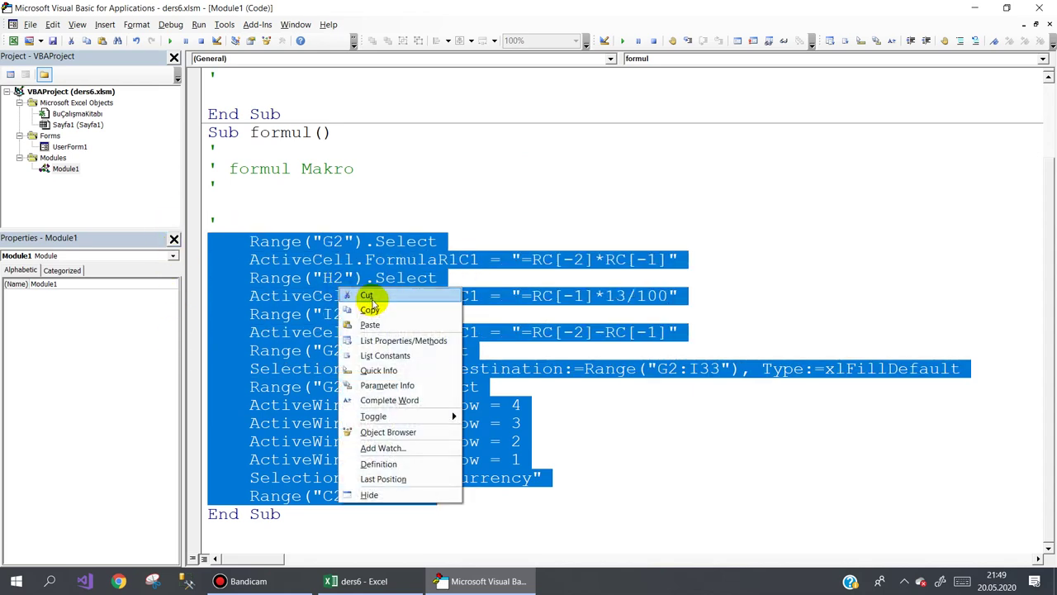
pyautogui.click(370, 299)
pyautogui.doubleClick(70, 146)
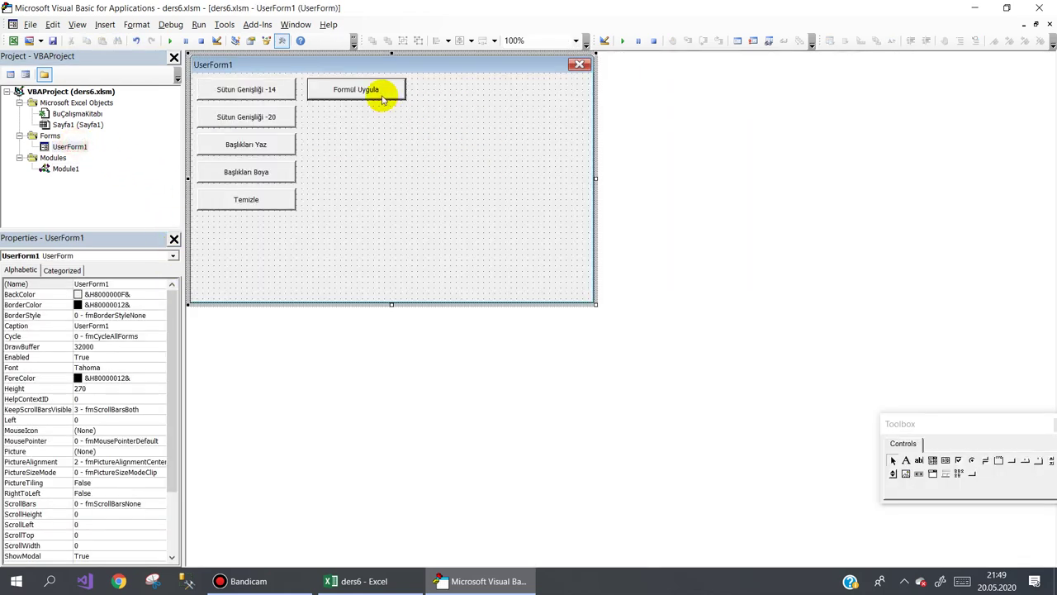
pyautogui.doubleClick(380, 90)
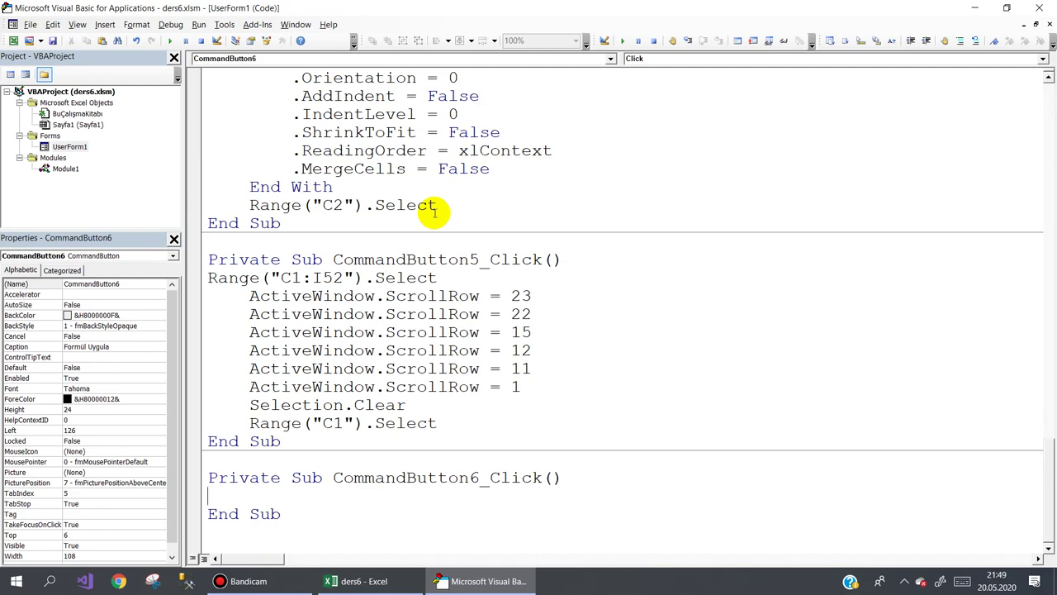
pyautogui.hotkey('ctrl', 'v')
pyautogui.click(970, 8)
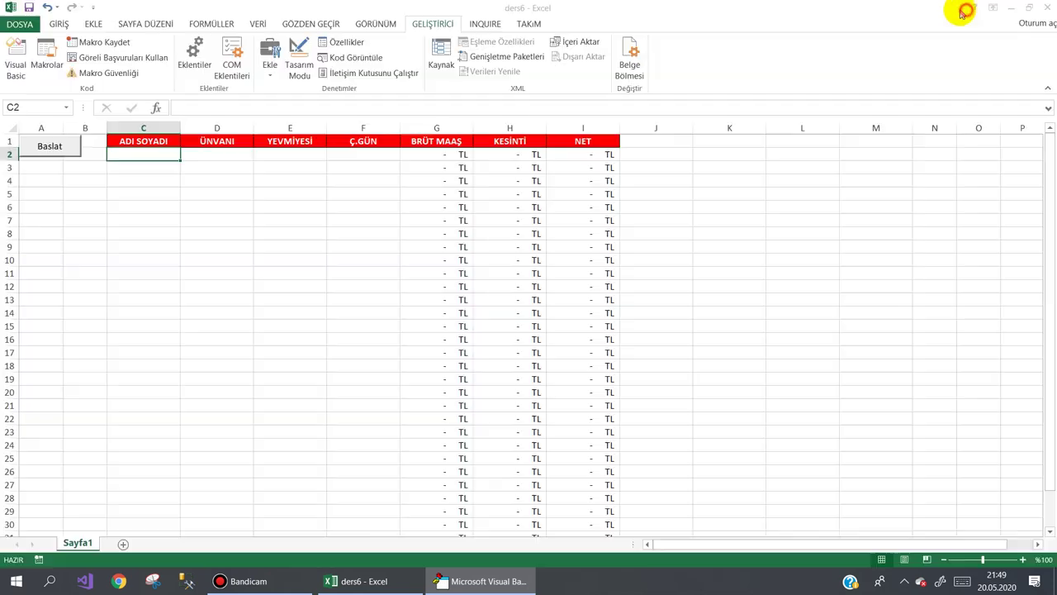
# - Launch the form, clear the sheet, set column widths 14 then 20, and write the headers
pyautogui.click(29, 146)
pyautogui.moveTo(413, 169); pyautogui.dragTo(772, 142)
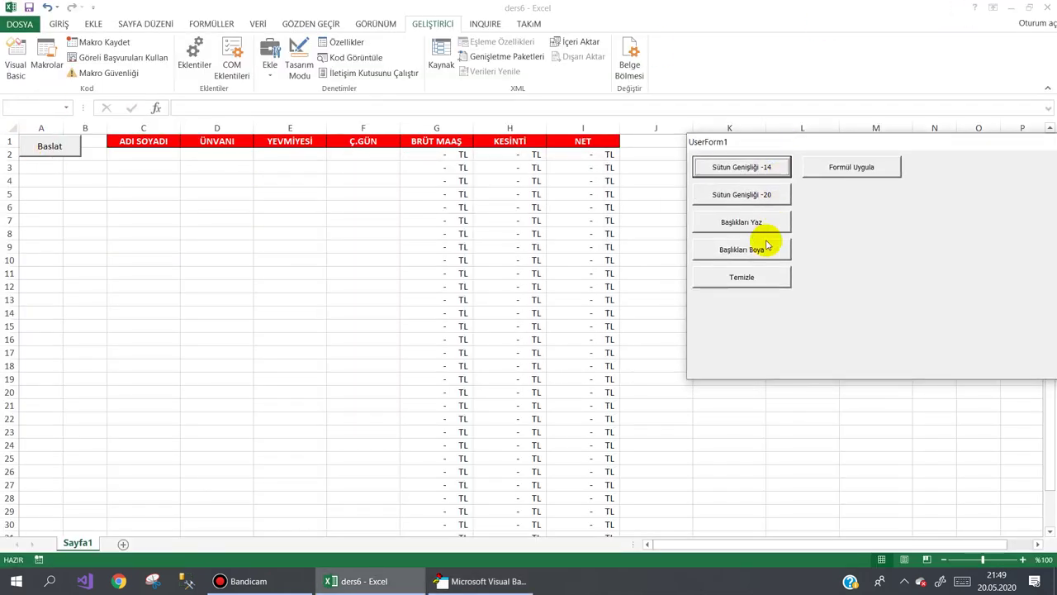
pyautogui.click(763, 278)
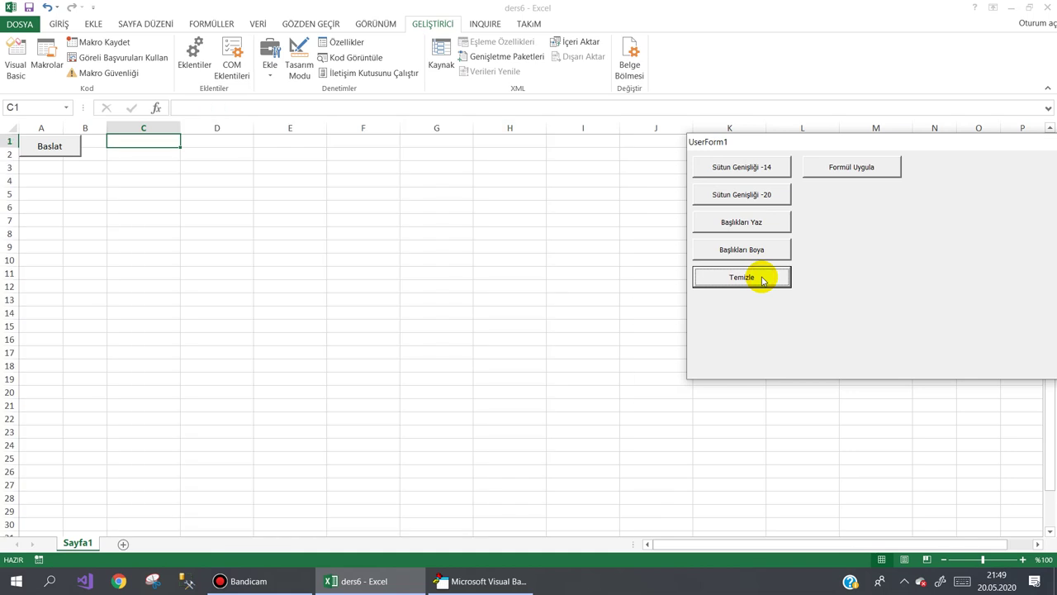
pyautogui.click(745, 170)
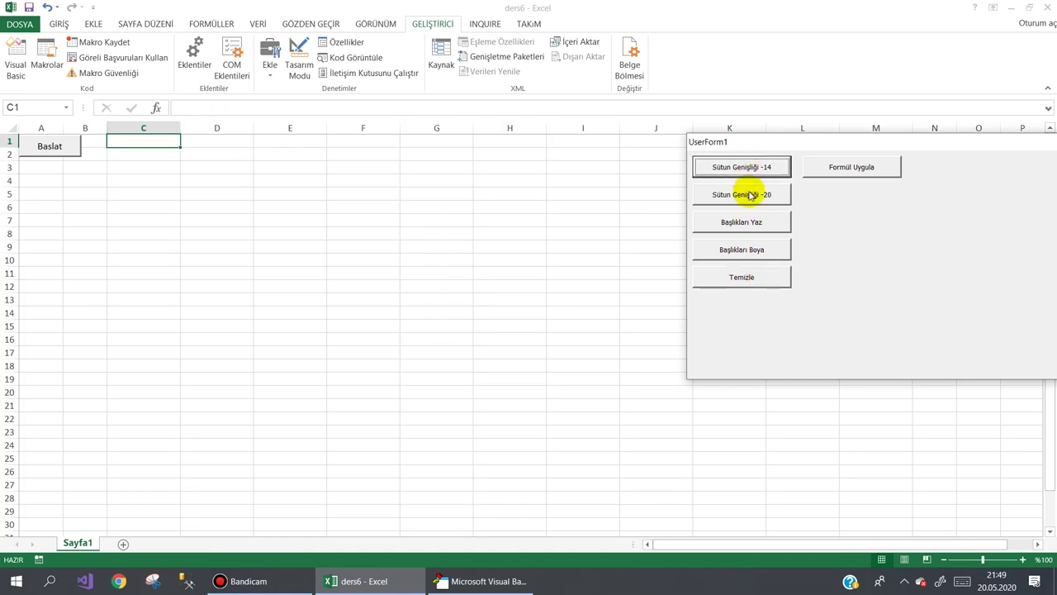
pyautogui.click(751, 195)
pyautogui.click(748, 221)
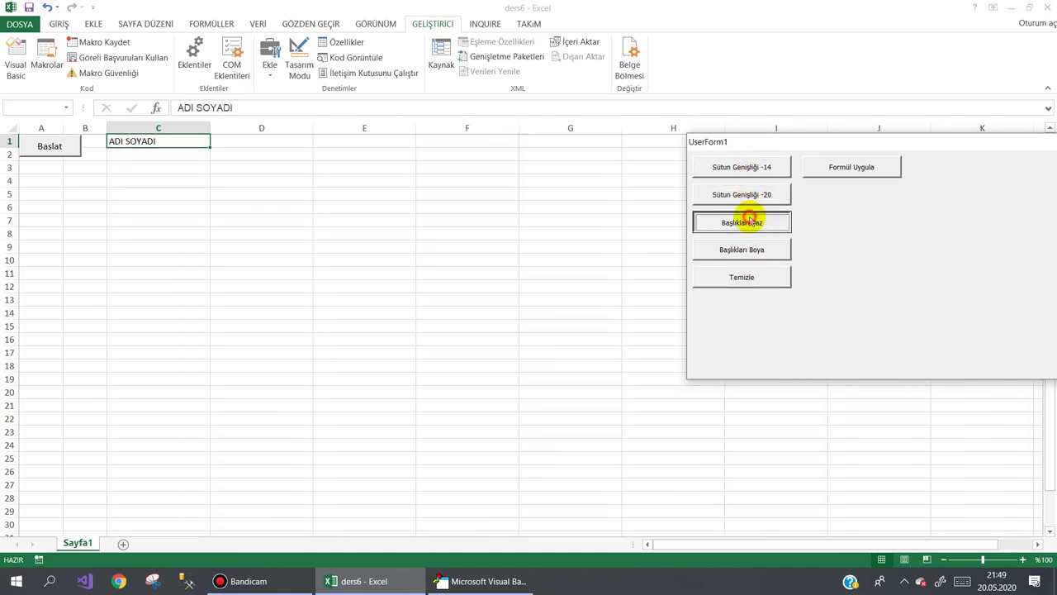
# - Colour the headers red and bold, apply the pay formulas with Formül Uygula, and close the form
pyautogui.moveTo(765, 153); pyautogui.dragTo(742, 264)
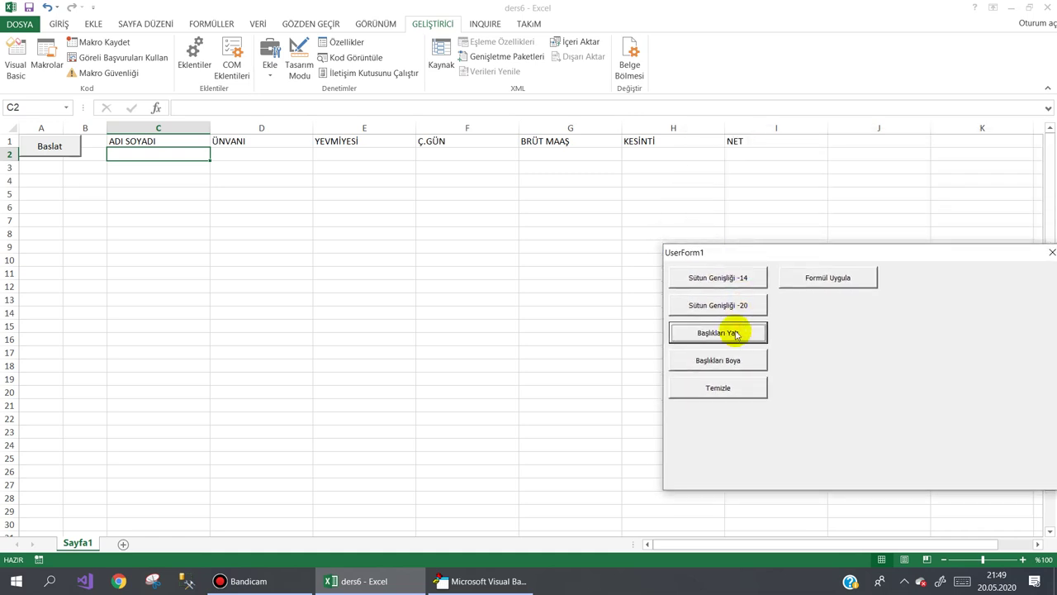
pyautogui.click(711, 363)
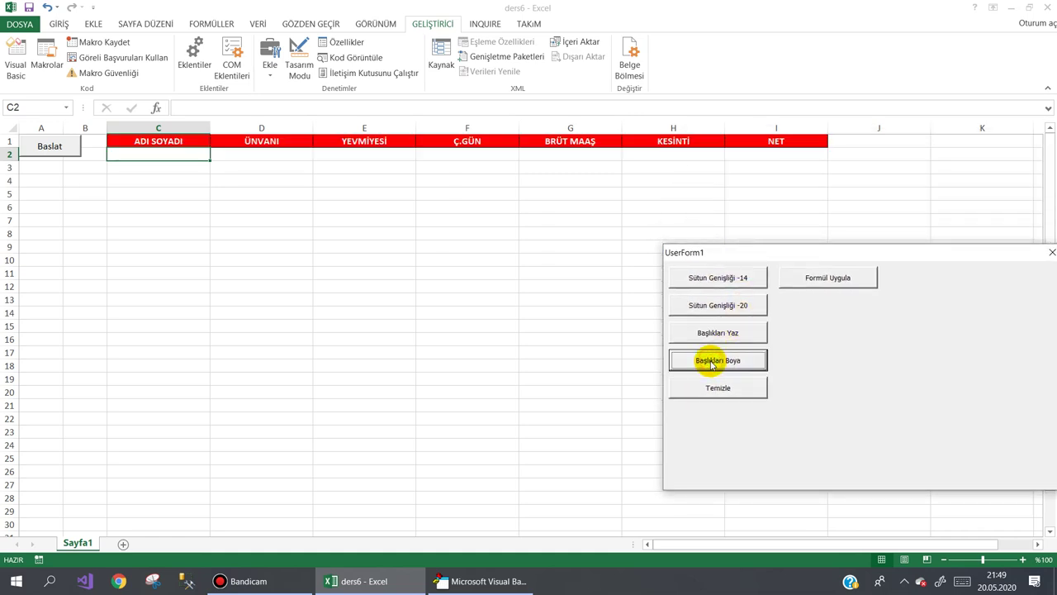
pyautogui.click(813, 279)
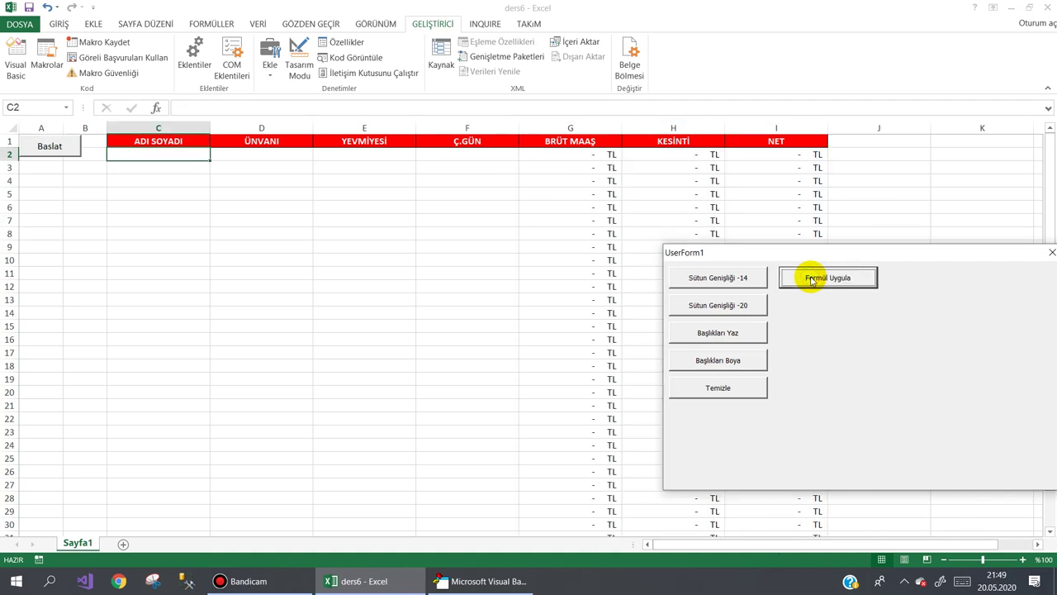
pyautogui.moveTo(899, 251); pyautogui.dragTo(523, 216)
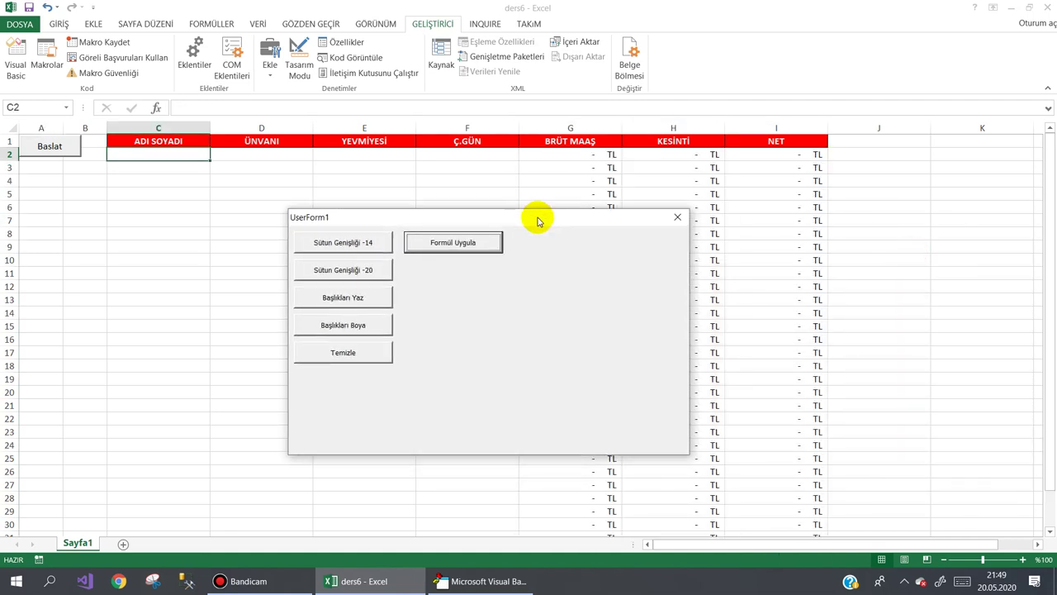
pyautogui.click(676, 219)
pyautogui.click(676, 217)
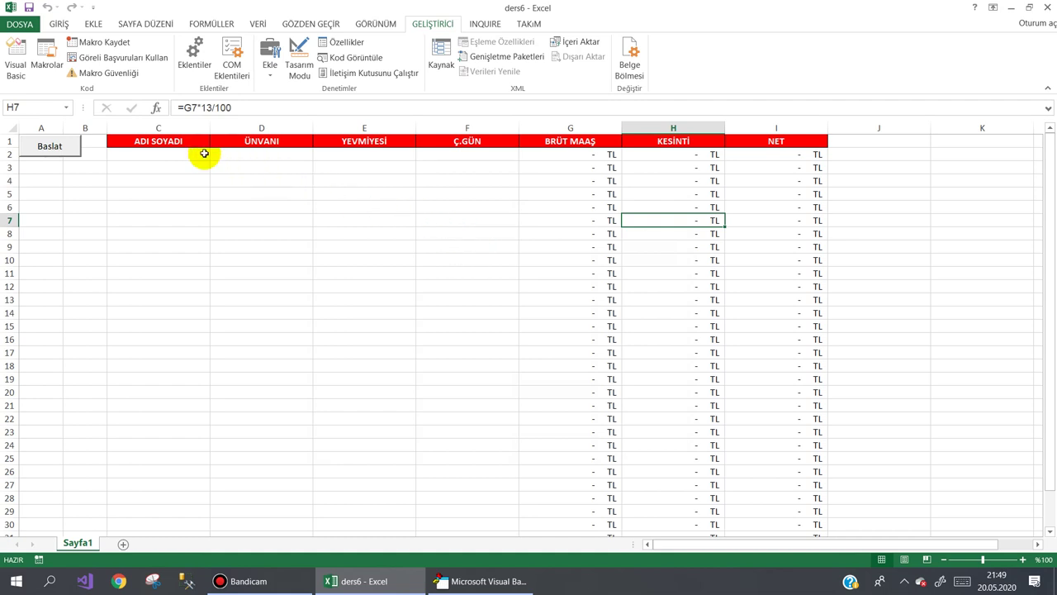
# - Start recording macro verigir and enter row 2: an employee name, MEMUR, 125, 30 days
pyautogui.click(101, 42)
pyautogui.write('verigir')
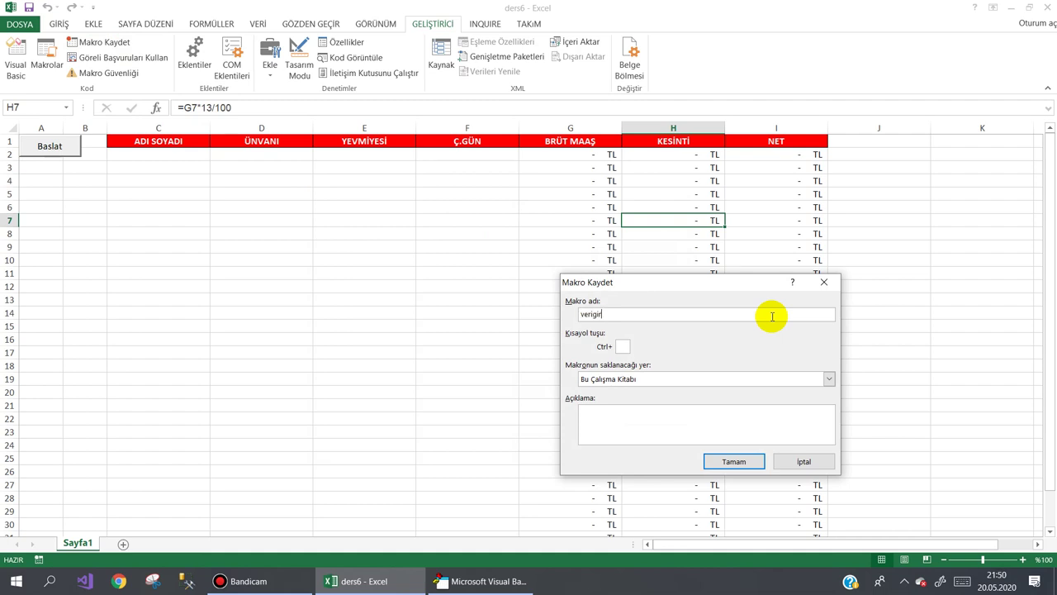
pyautogui.press('Return')
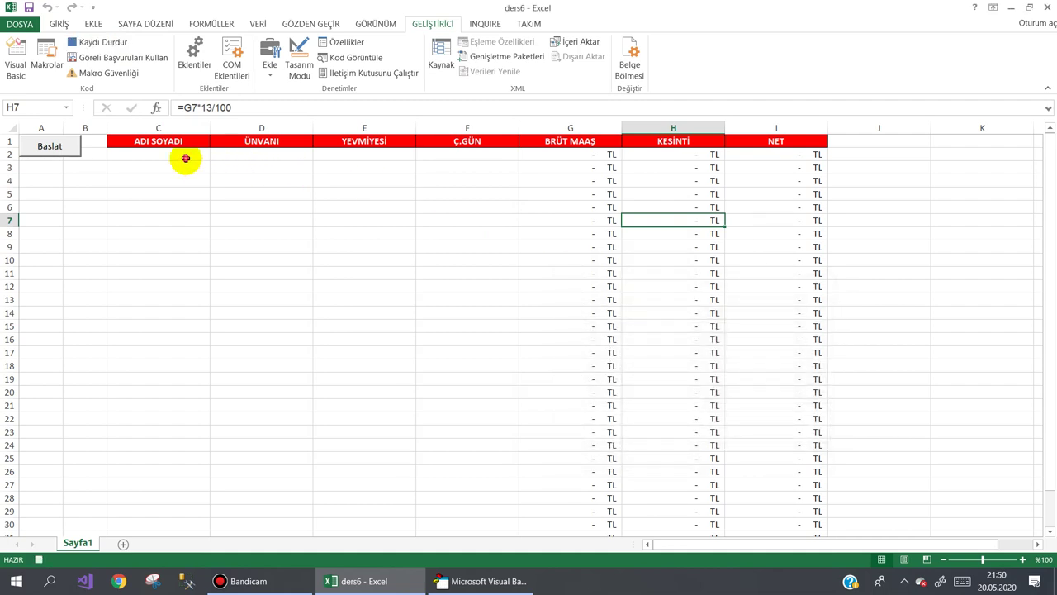
pyautogui.click(186, 158)
pyautogui.write('AHMET CAN')
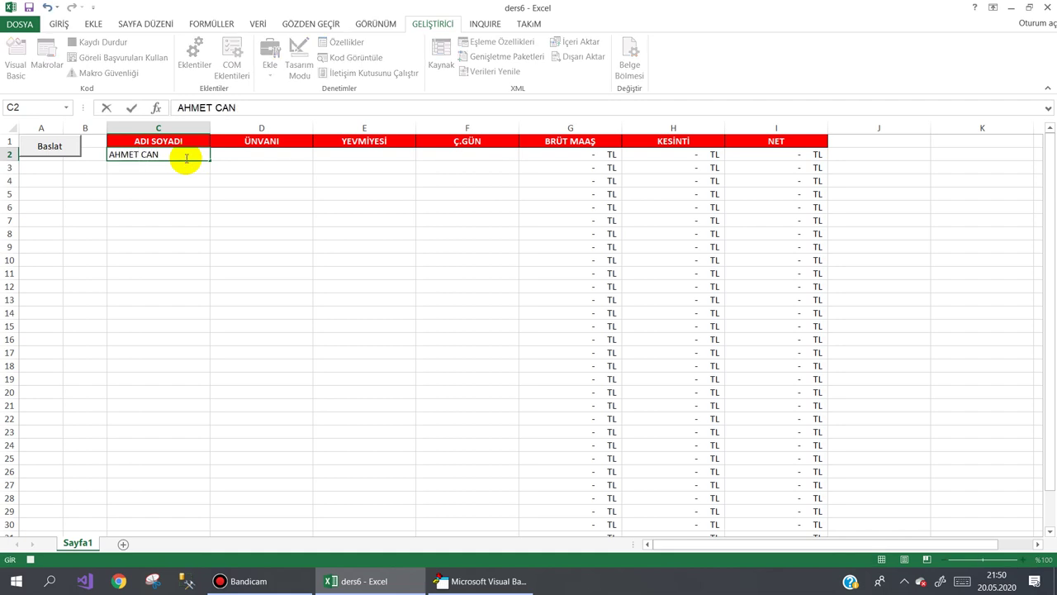
pyautogui.press('Tab')
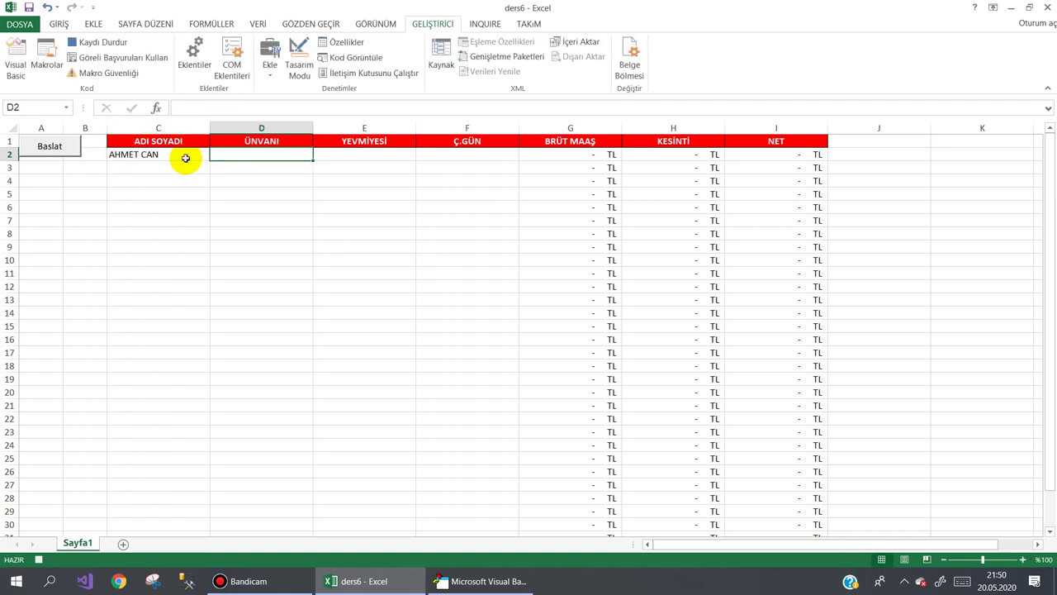
pyautogui.write('MEMUR')
pyautogui.press('Tab')
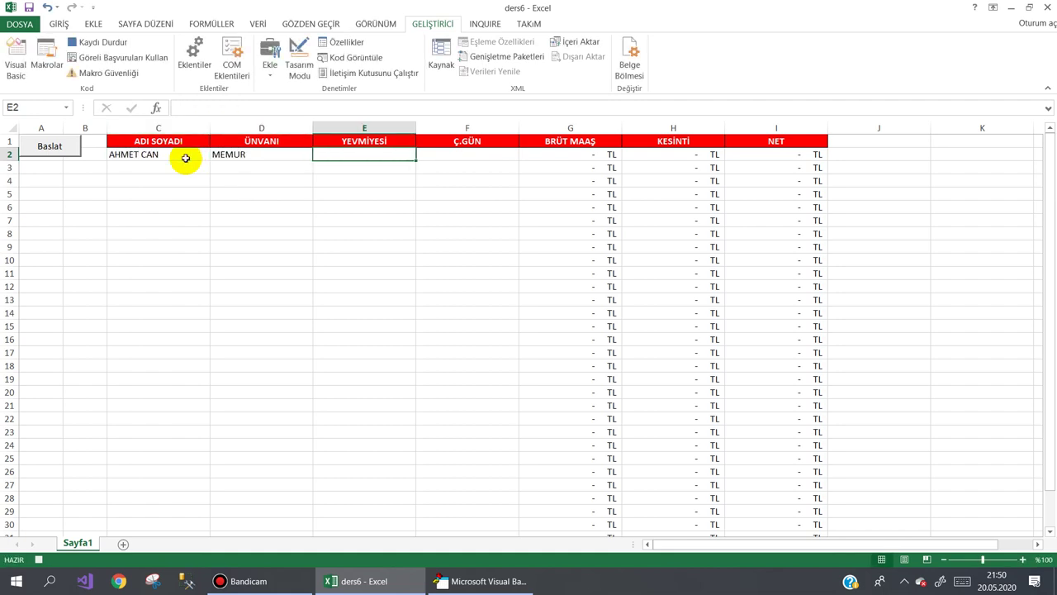
pyautogui.write('125')
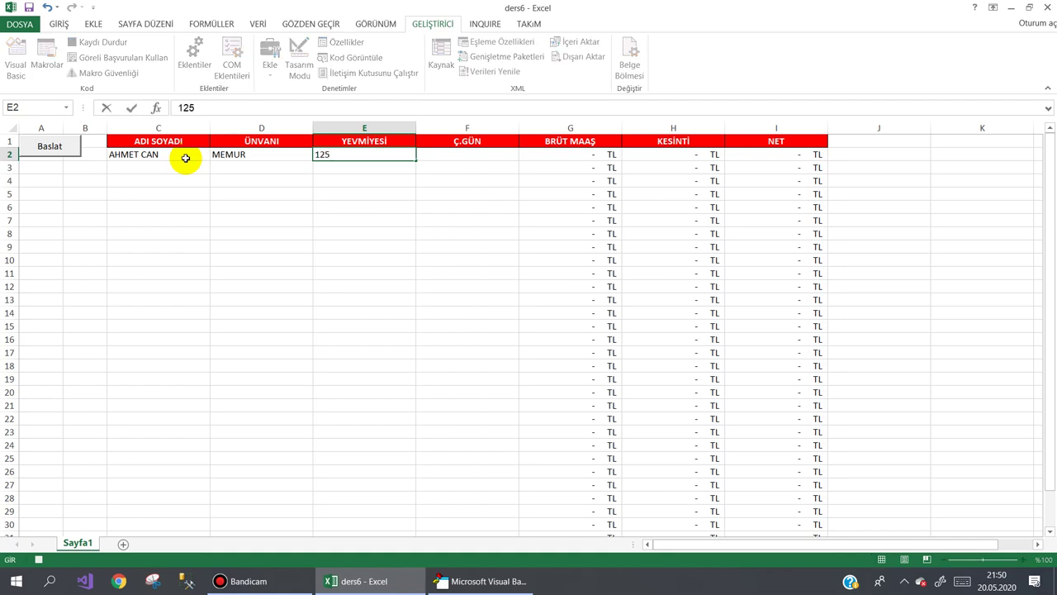
pyautogui.press('Tab')
pyautogui.write('3')
pyautogui.press('Return')
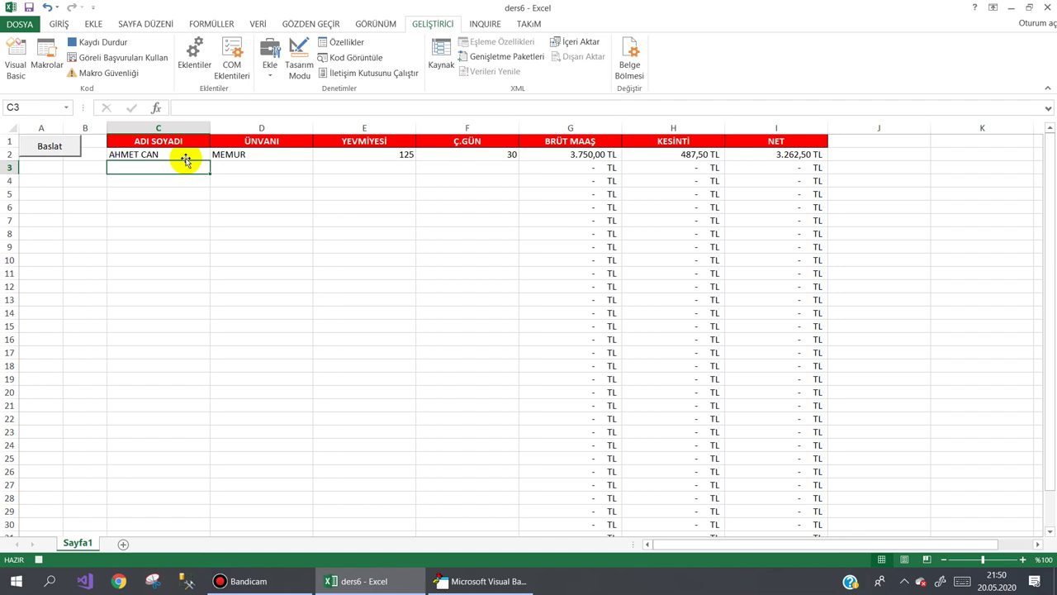
# - Enter row 3: the second employee's name, ŞEF, daily wage 150, 28 days
pyautogui.write('MEHMET ASLAN')
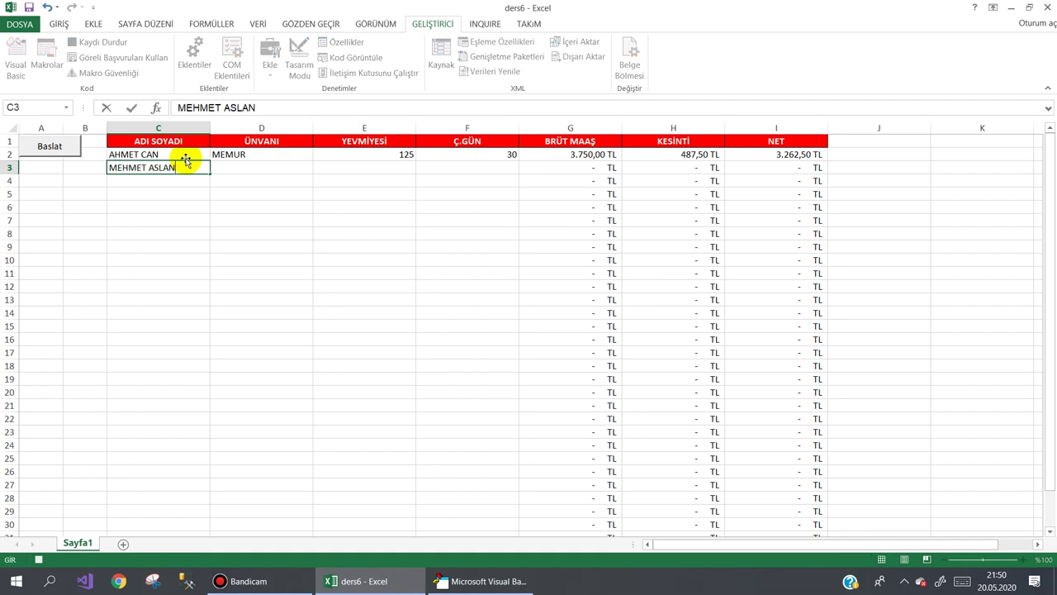
pyautogui.press('Tab')
pyautogui.write('ŞE')
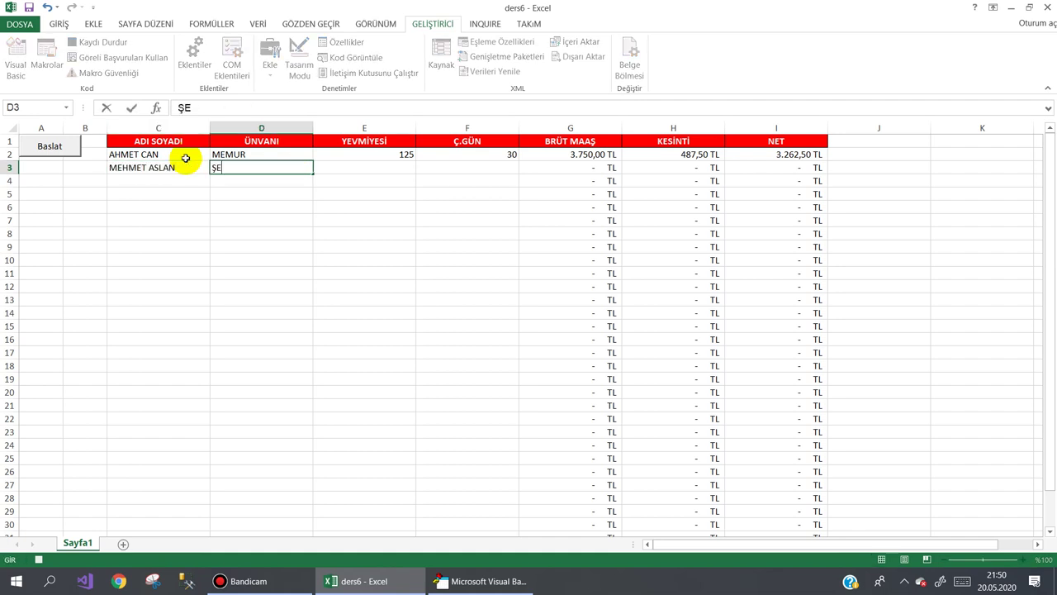
pyautogui.write('F')
pyautogui.press('Tab')
pyautogui.write('15')
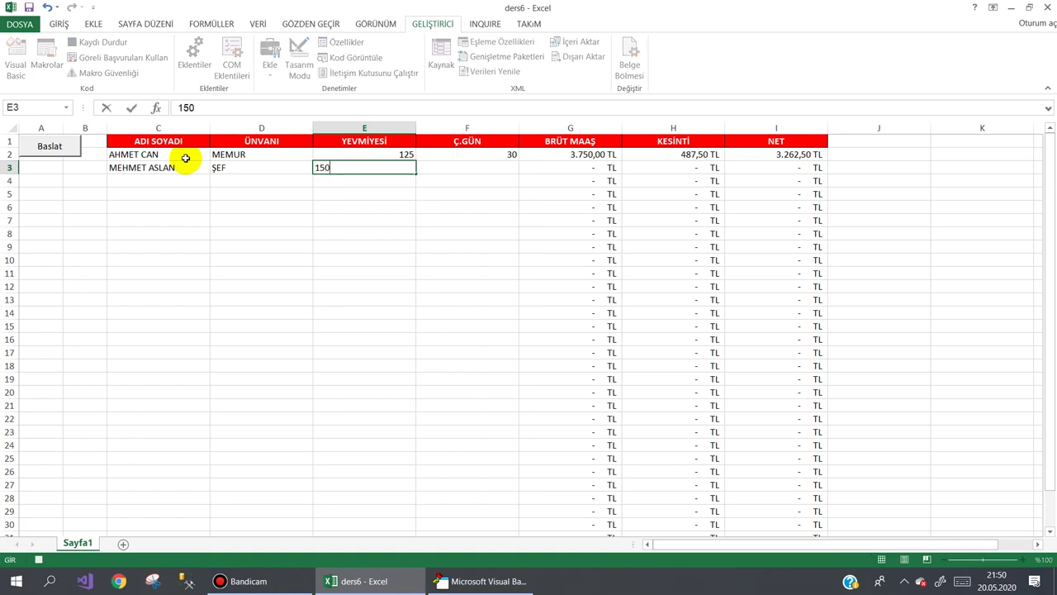
pyautogui.press('Tab')
pyautogui.write('28')
pyautogui.press('Return')
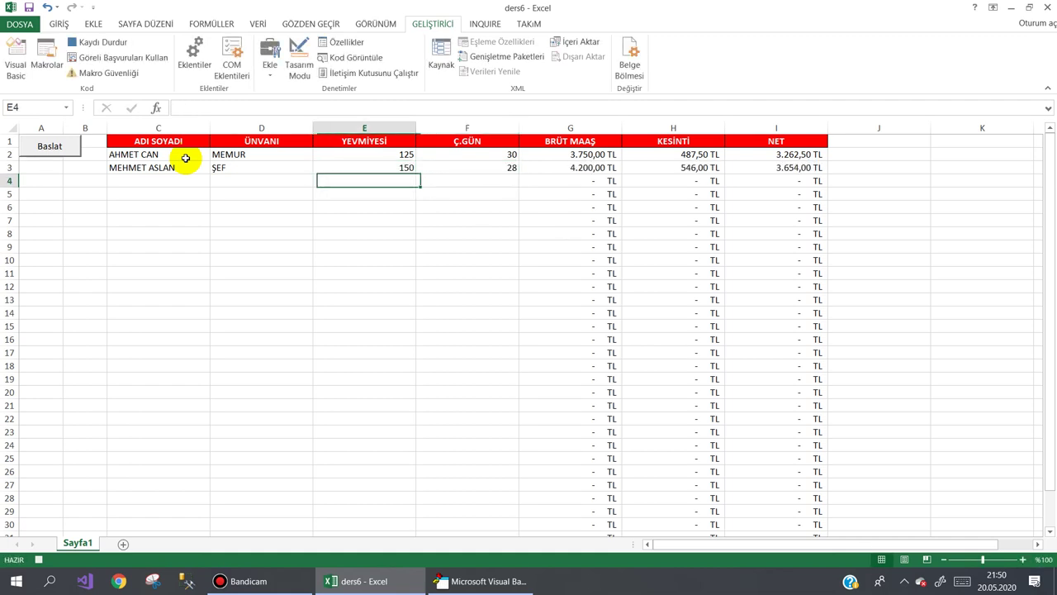
# - Enter row 4: the third employee's name, MEMUR, daily wage 120, 30 days
pyautogui.write('KEMAL ÇELİK')
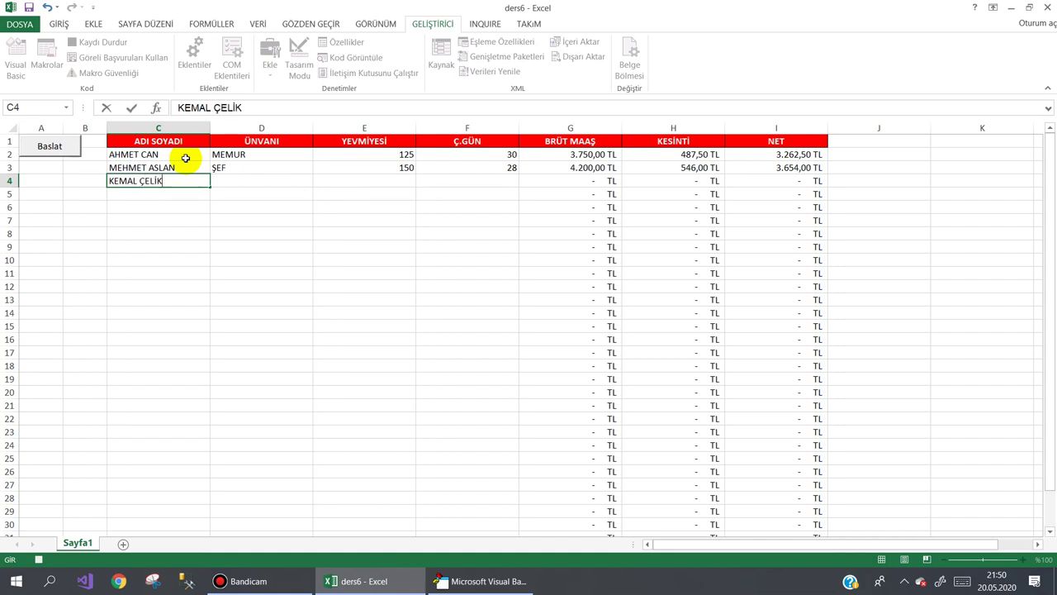
pyautogui.press('Tab')
pyautogui.write('ME')
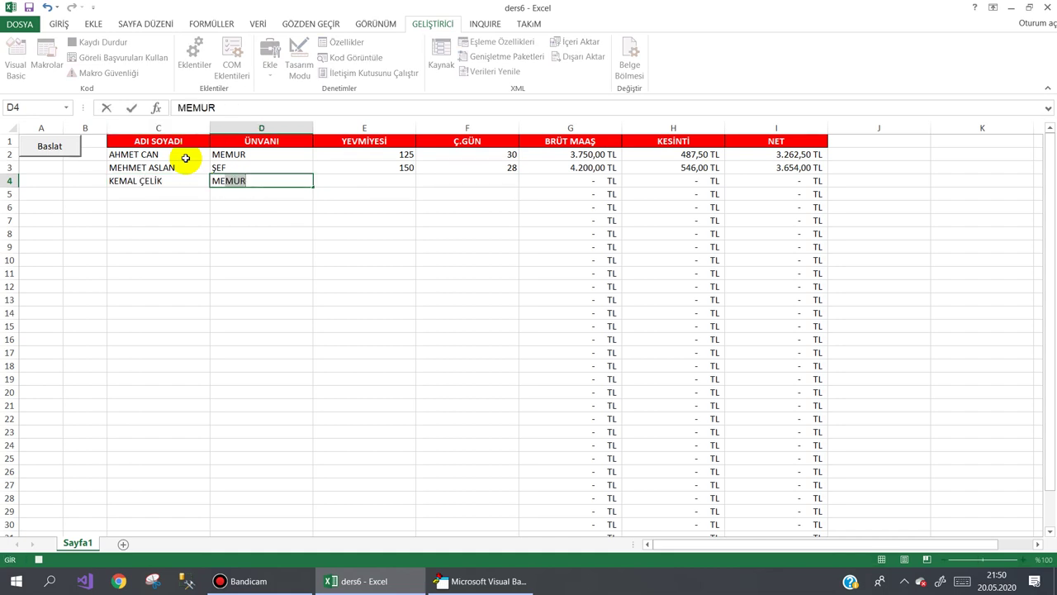
pyautogui.press('Tab')
pyautogui.write('1')
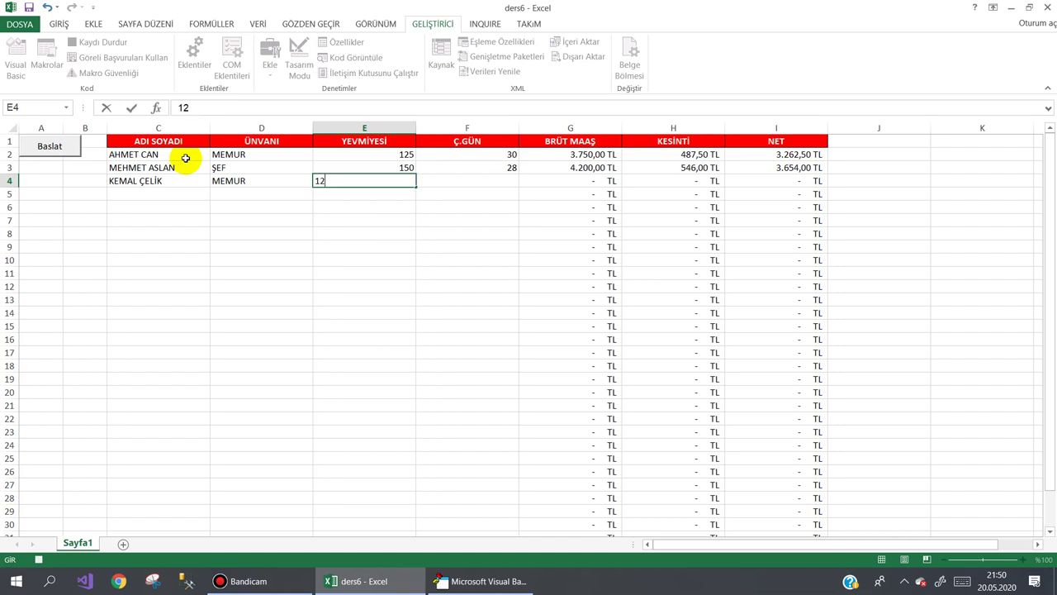
pyautogui.press('Tab')
pyautogui.write('30')
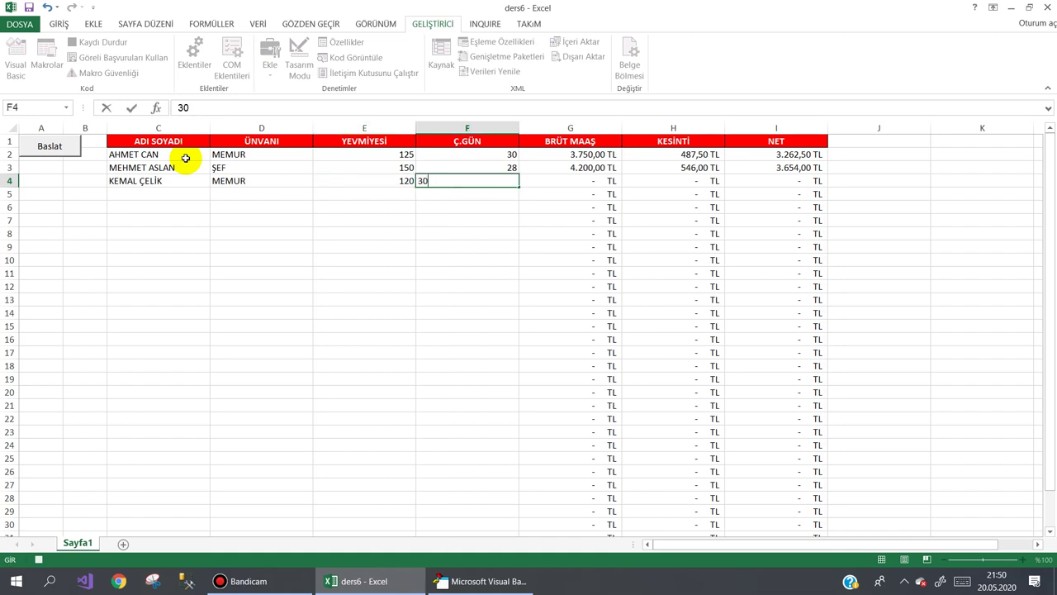
pyautogui.press('Return')
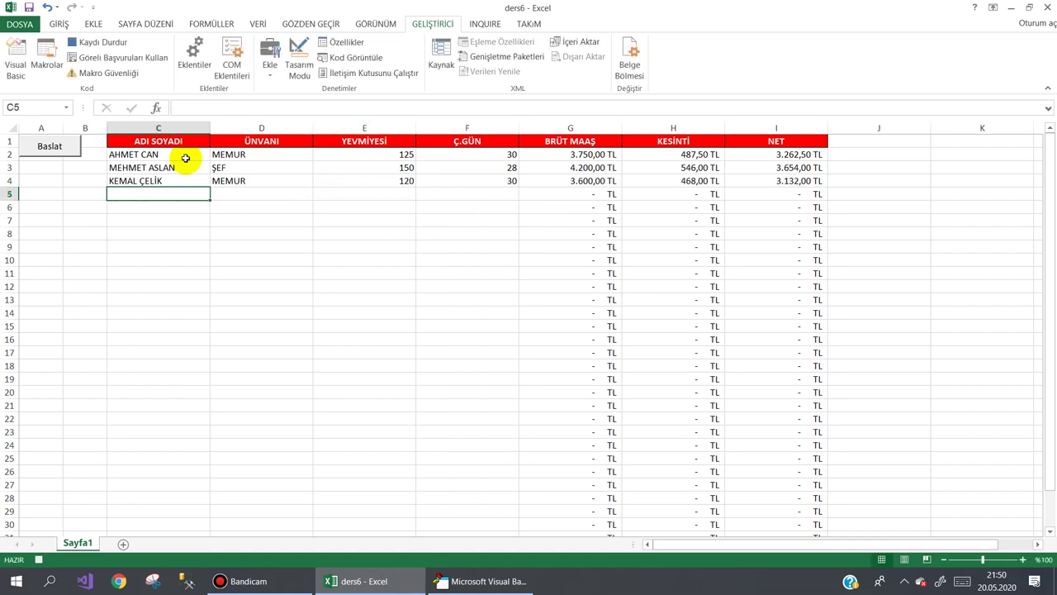
# - Enter row 5: the fourth employee's name, MEMUR, daily wage 110, 30 days
pyautogui.write('ALİ TAŞ')
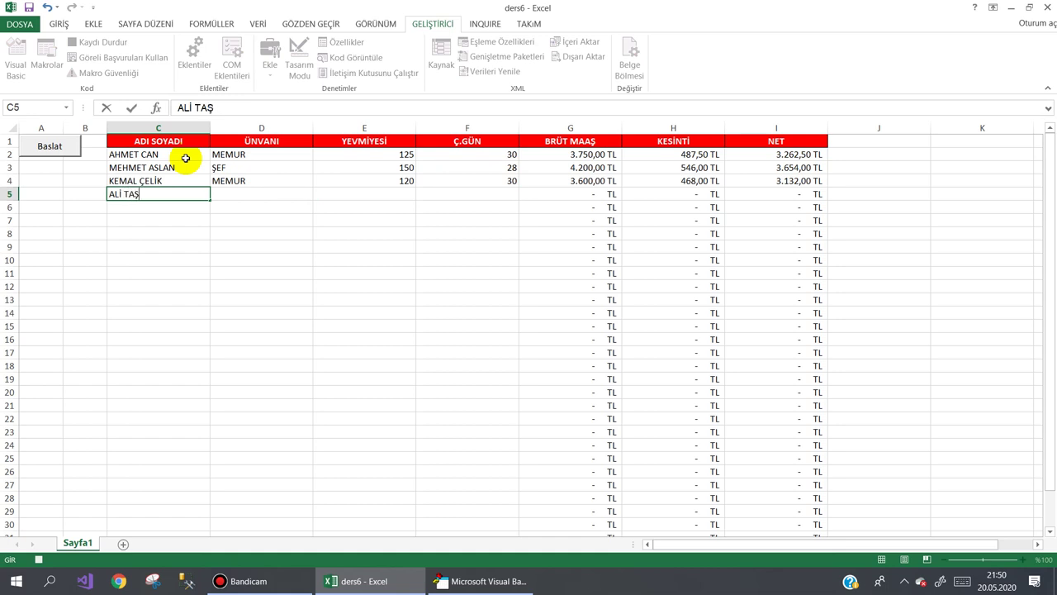
pyautogui.press('Tab')
pyautogui.write('M')
pyautogui.press('Tab')
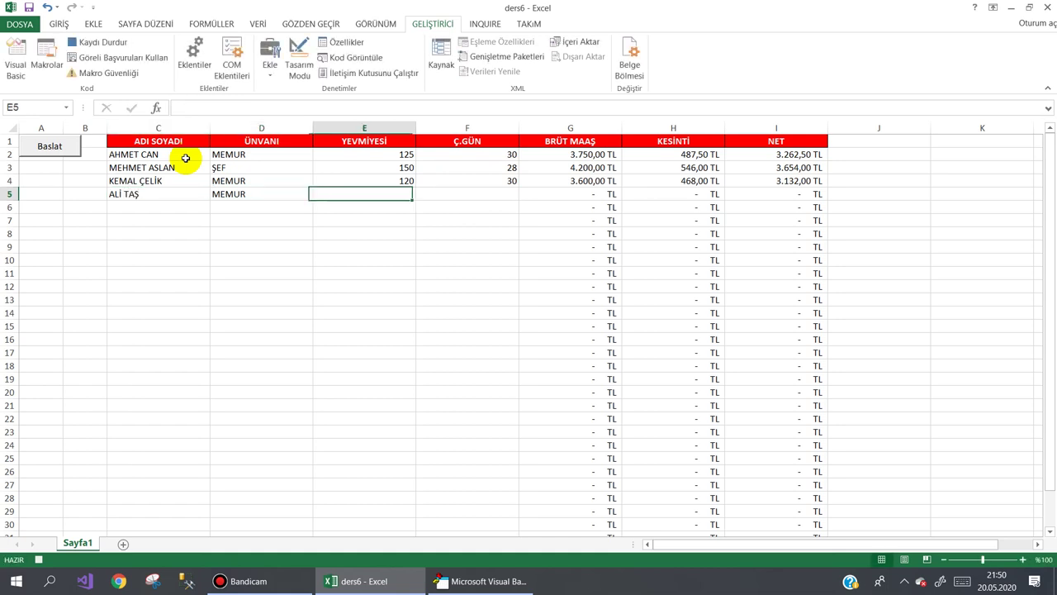
pyautogui.write('110')
pyautogui.press('Tab')
pyautogui.write('3')
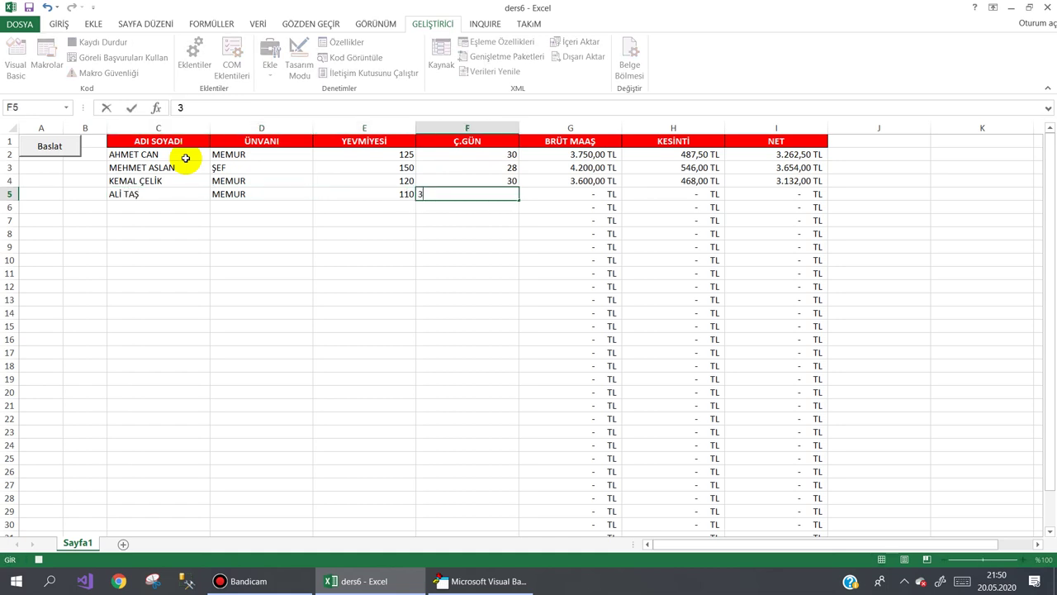
pyautogui.press('Return')
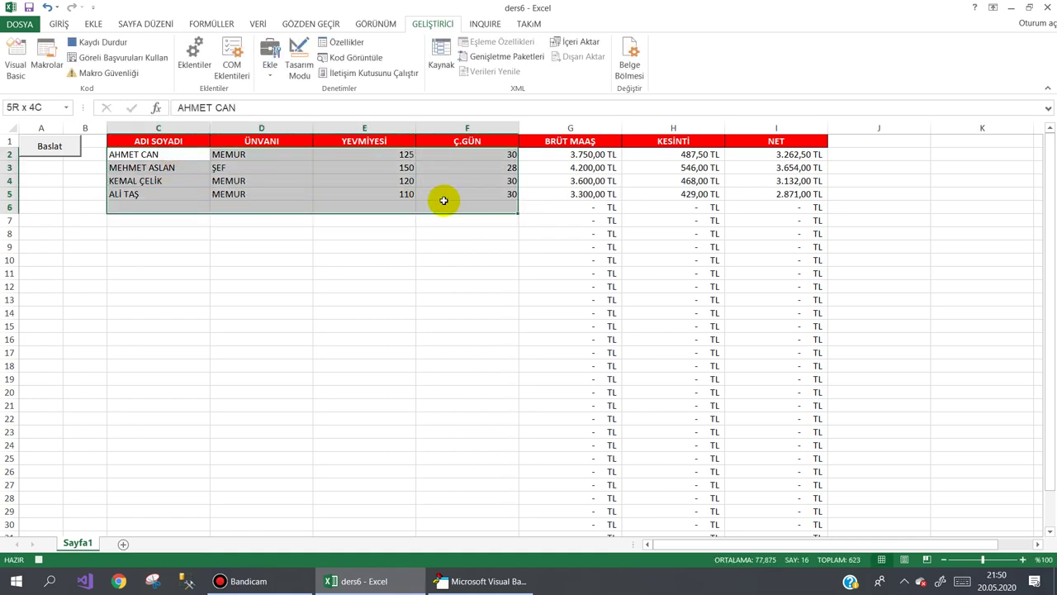
# - Fill the four sample rows C2:F5 down to row 30 and reselect C2
pyautogui.moveTo(171, 152); pyautogui.dragTo(448, 195)
pyautogui.moveTo(519, 200); pyautogui.dragTo(522, 528)
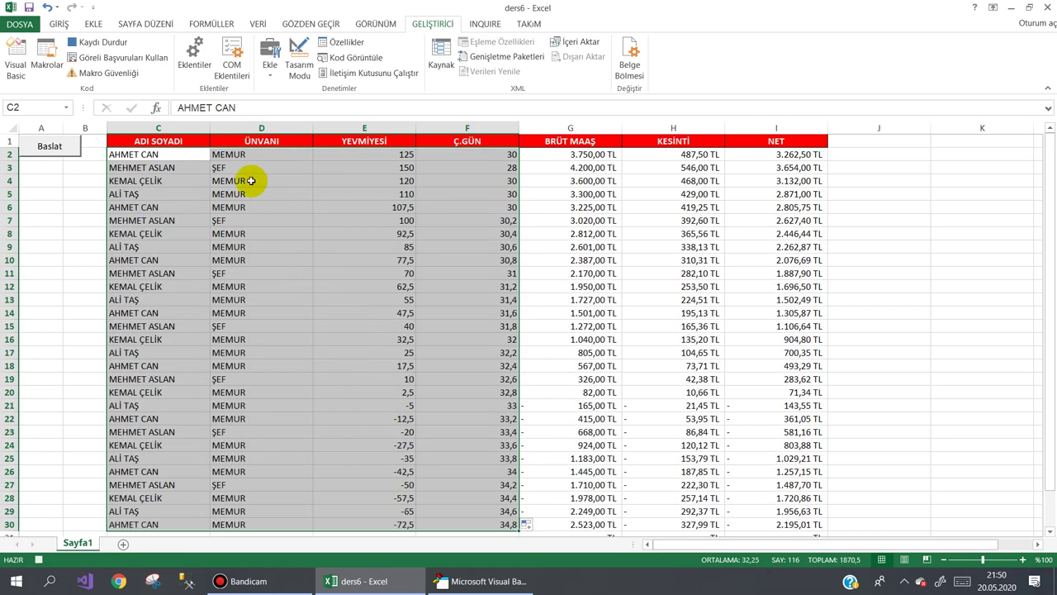
pyautogui.click(165, 151)
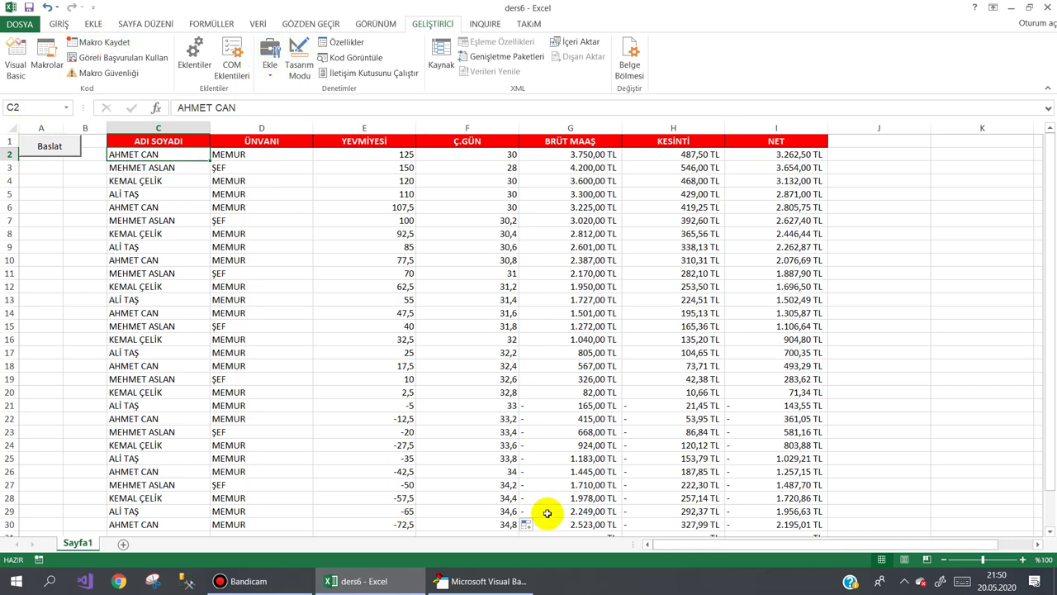
pyautogui.click(486, 580)
# - Remove the recorded verigir code from Module1
pyautogui.doubleClick(66, 167)
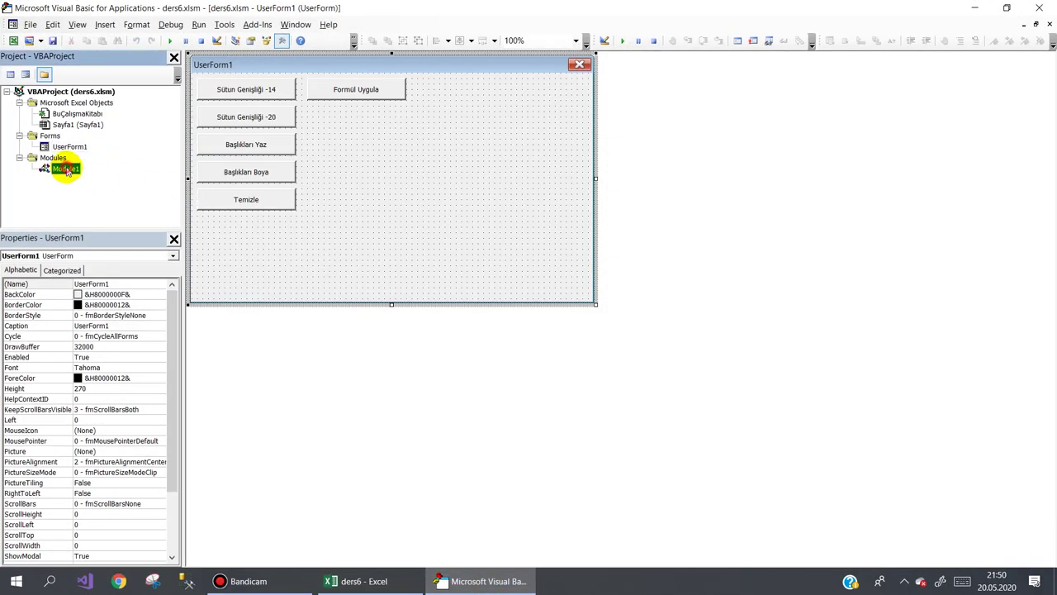
pyautogui.moveTo(437, 494)
pyautogui.mouseDown()
pyautogui.moveTo(225, 388)
pyautogui.moveTo(242, 442)
pyautogui.mouseUp()
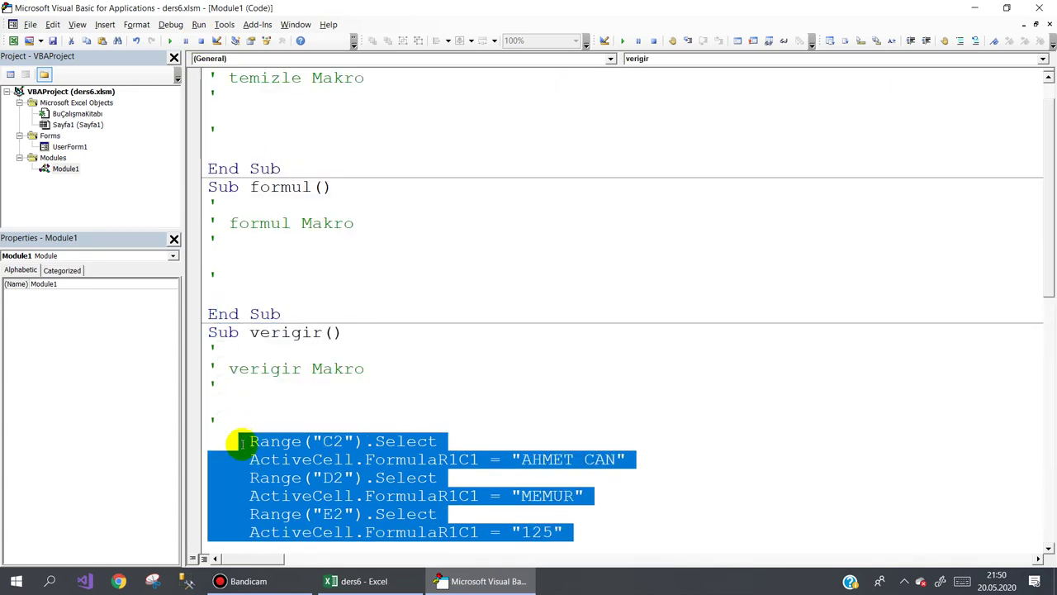
pyautogui.press('Delete')
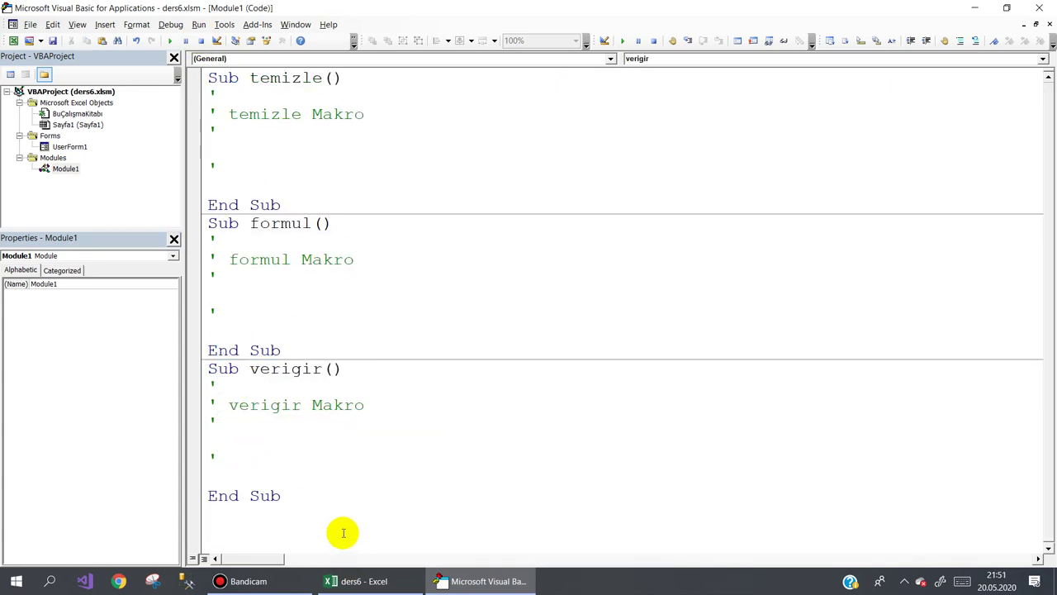
pyautogui.moveTo(331, 518)
pyautogui.mouseDown()
pyautogui.moveTo(97, 180)
pyautogui.moveTo(124, 8)
pyautogui.mouseUp()
pyautogui.press('Delete')
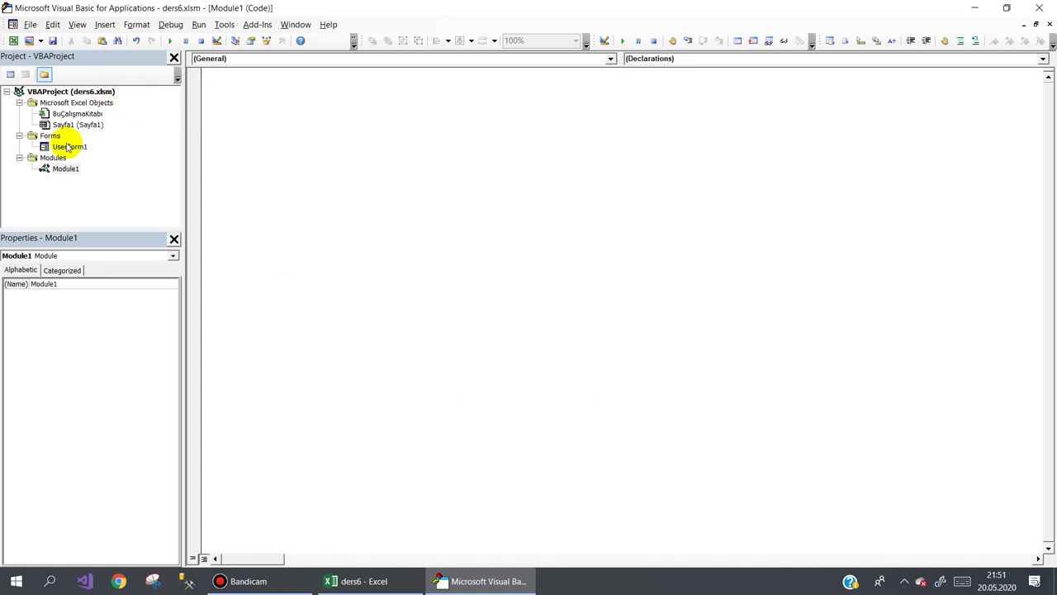
# - Duplicate the Formül Uygula button on UserForm1 and caption the copy 'Veri Gir'
pyautogui.click(64, 147)
pyautogui.doubleClick(64, 146)
pyautogui.click(358, 92)
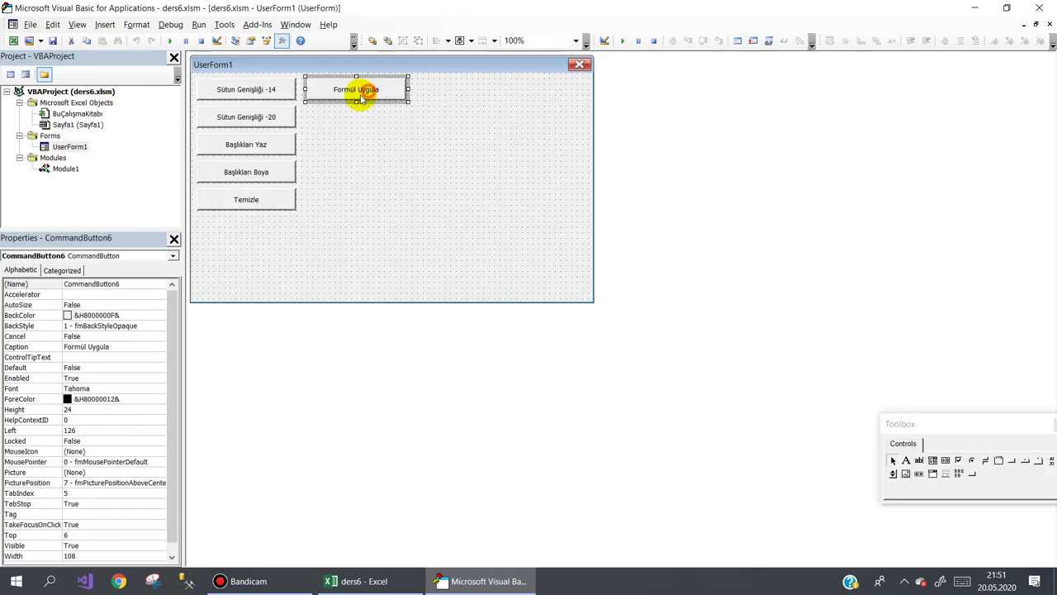
pyautogui.moveTo(357, 97)
pyautogui.mouseDown()
pyautogui.moveTo(358, 118)
pyautogui.moveTo(202, 122)
pyautogui.mouseUp()
pyautogui.click(358, 119)
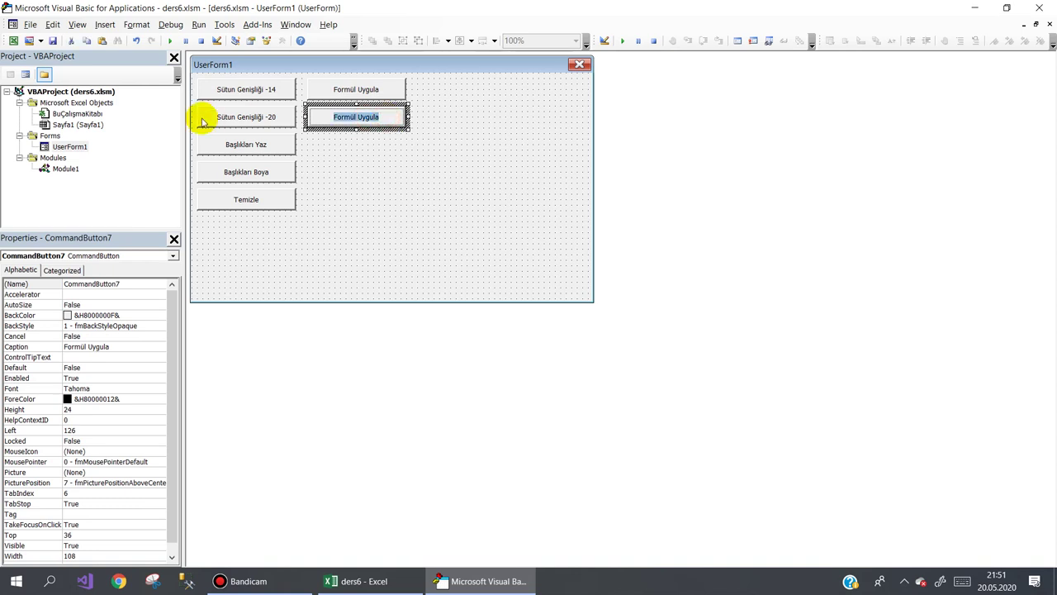
pyautogui.write('vER')
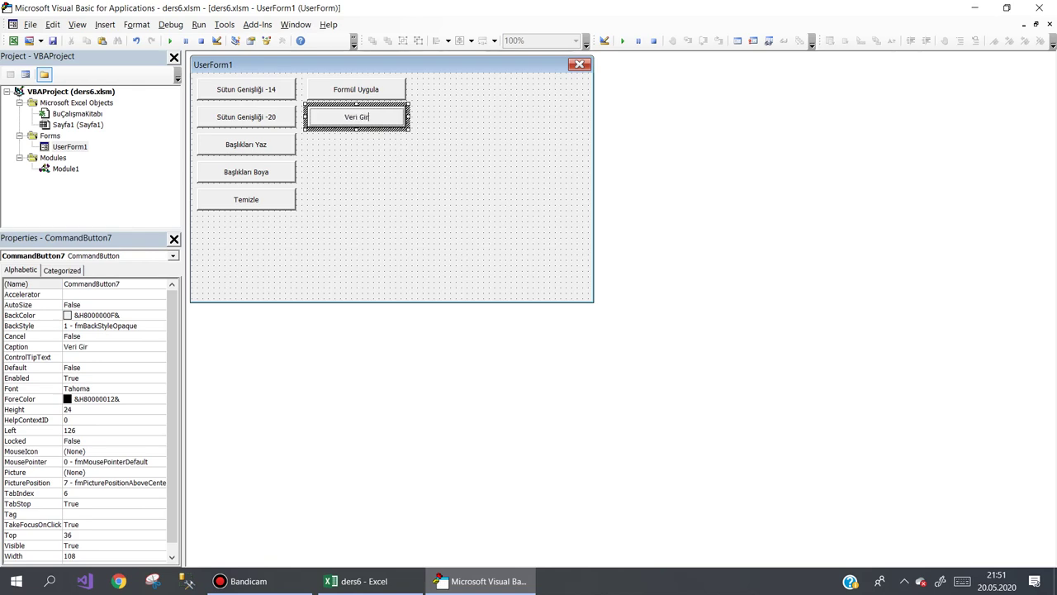
pyautogui.click(358, 160)
# - Open the Veri Gir button's click procedure, then run UserForm1 from the sheet
pyautogui.doubleClick(356, 118)
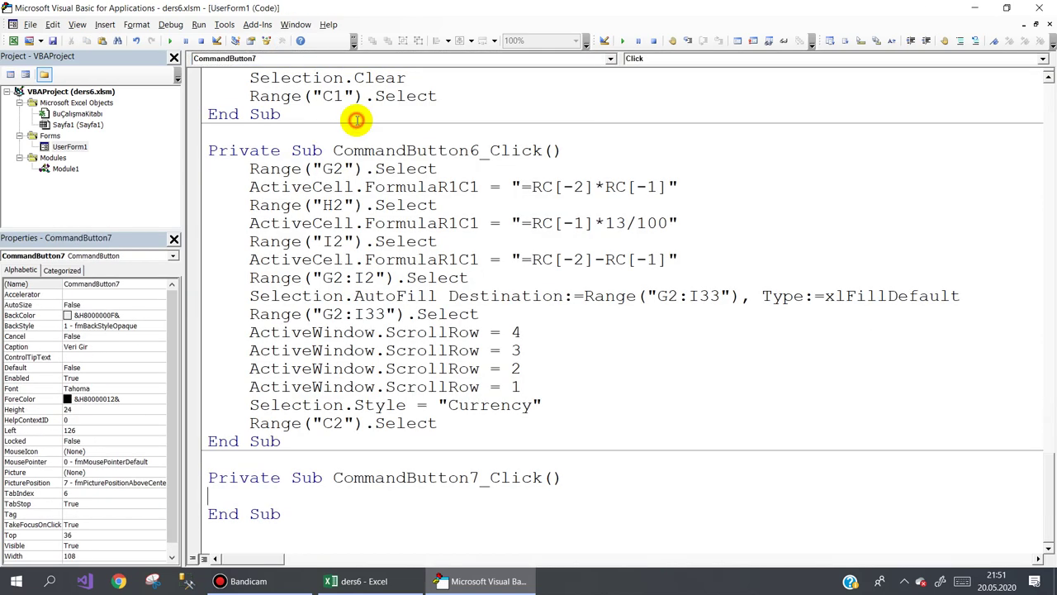
pyautogui.scroll(10, 357, 120)
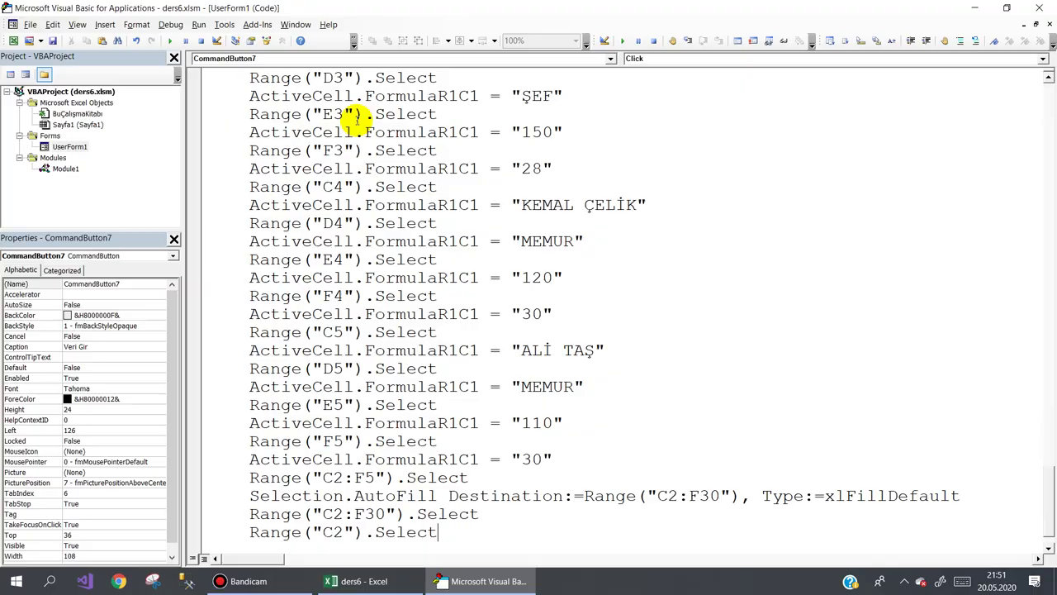
pyautogui.click(978, 10)
pyautogui.click(55, 145)
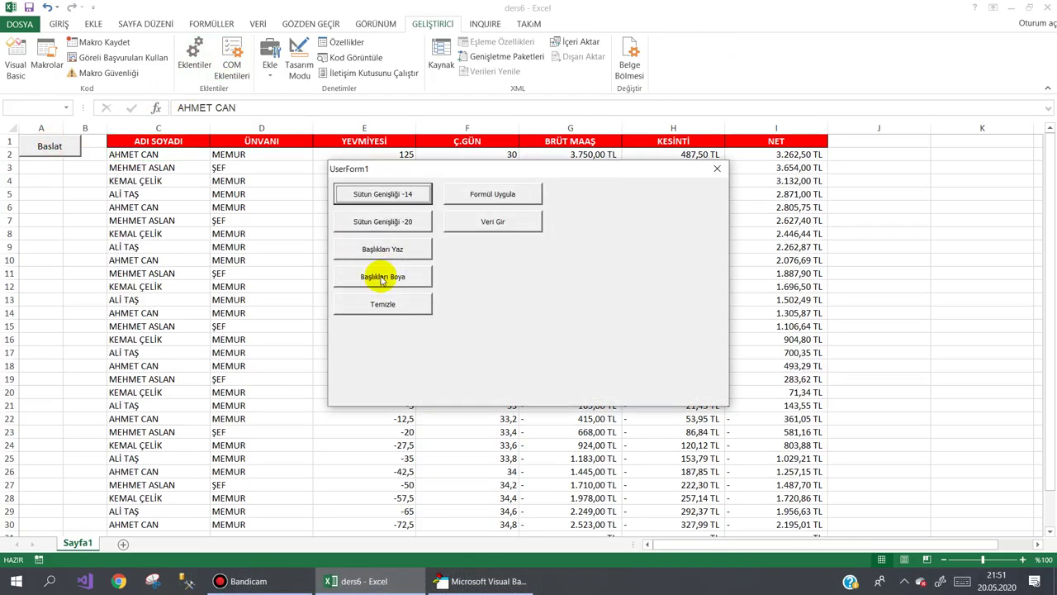
# - Run Temizle, width 14, header write and colour, Formül Uygula and Veri Gir, then close the form
pyautogui.click(384, 303)
pyautogui.moveTo(443, 175); pyautogui.dragTo(765, 208)
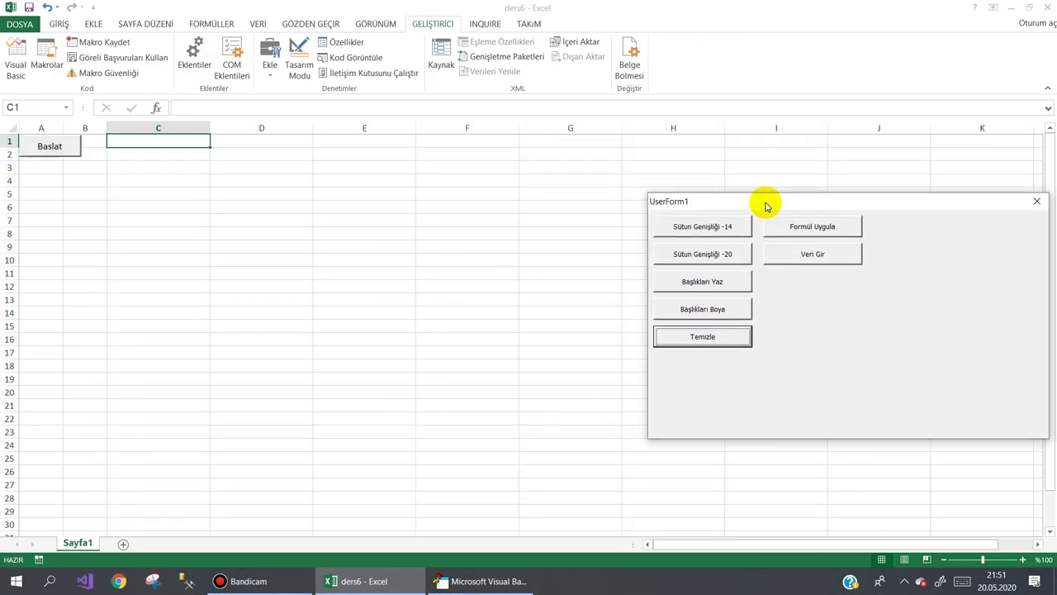
pyautogui.click(727, 233)
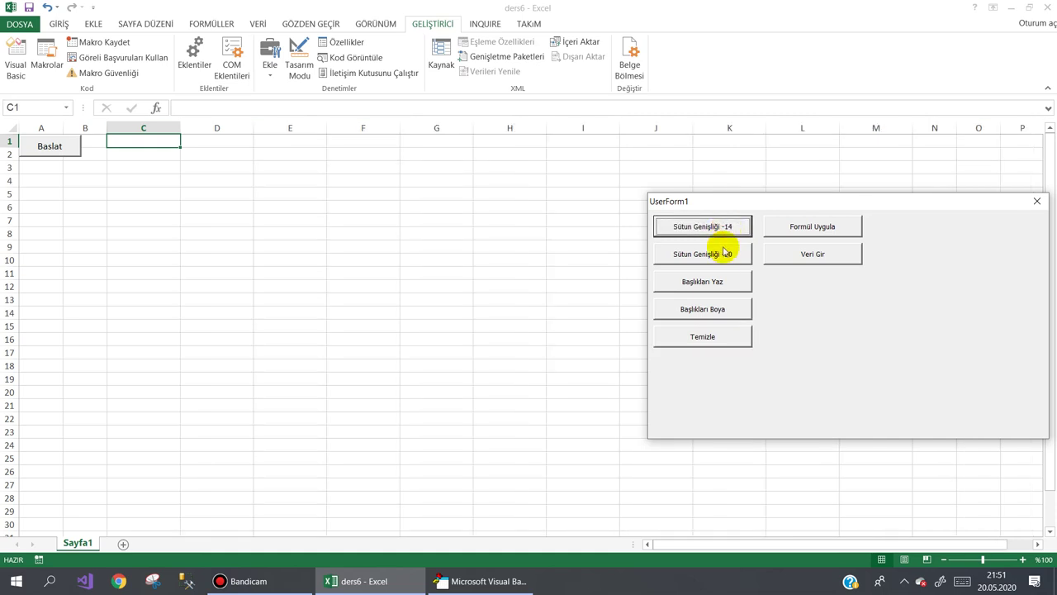
pyautogui.click(713, 282)
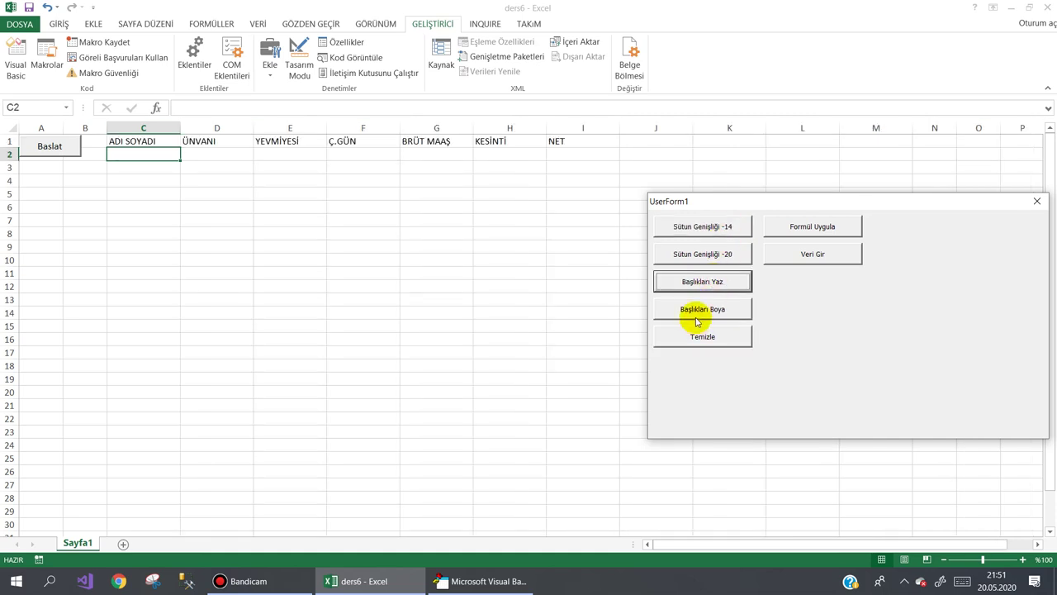
pyautogui.click(702, 310)
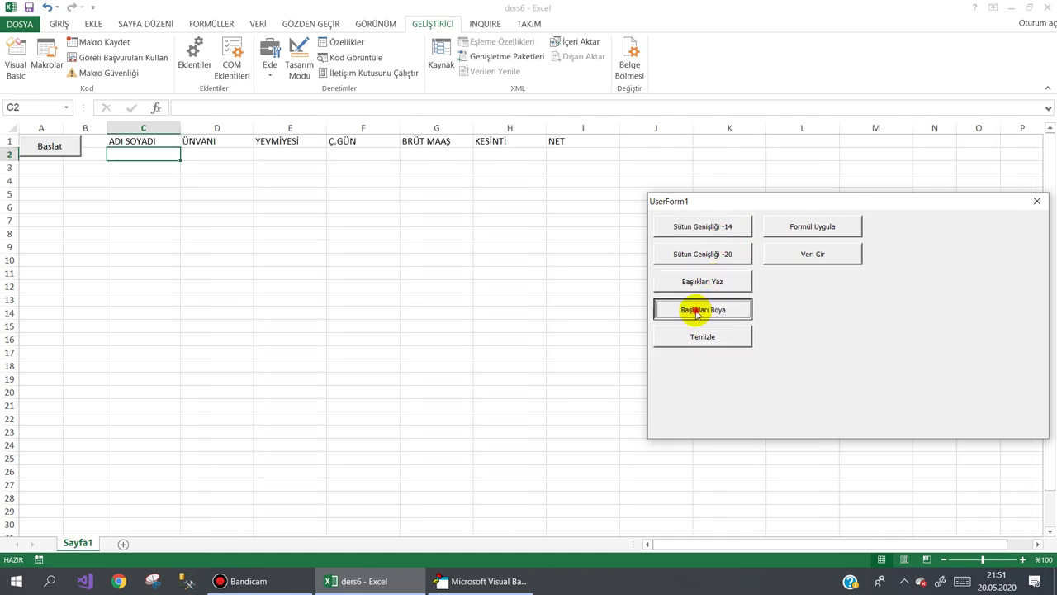
pyautogui.click(811, 228)
pyautogui.click(817, 257)
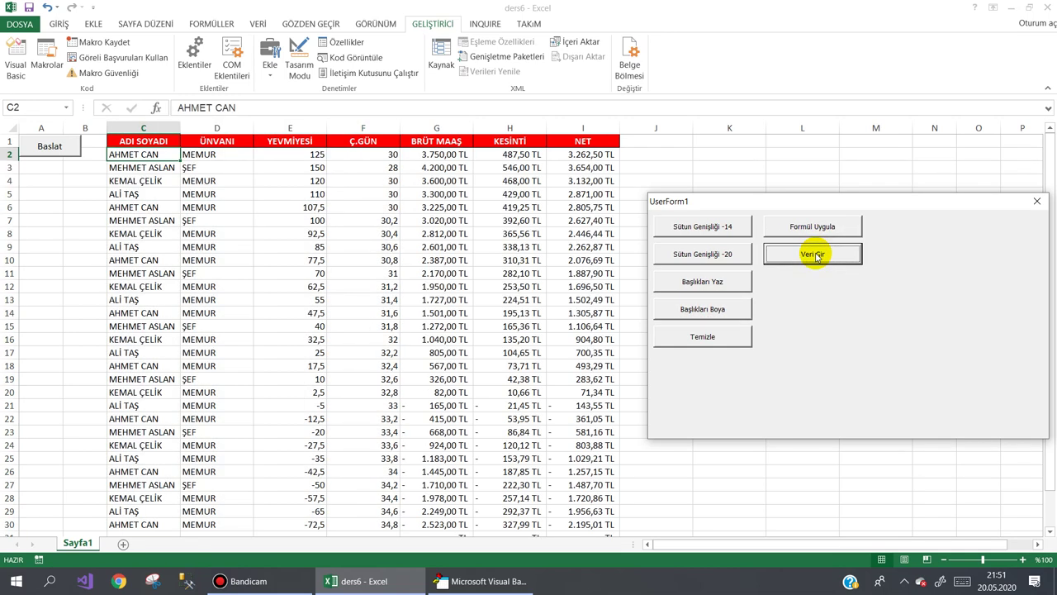
pyautogui.moveTo(867, 200); pyautogui.dragTo(590, 148)
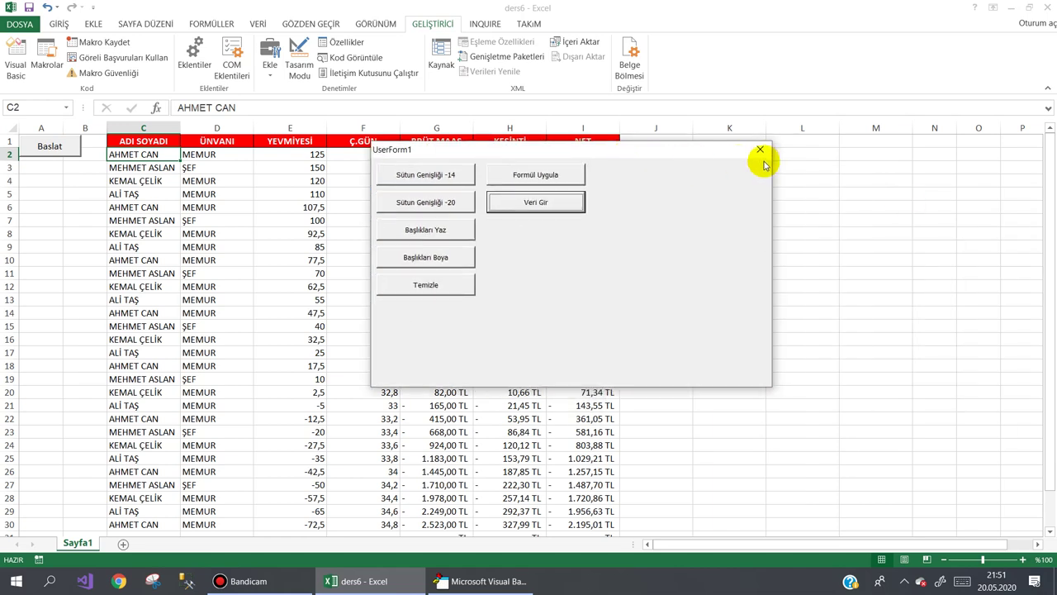
pyautogui.click(761, 151)
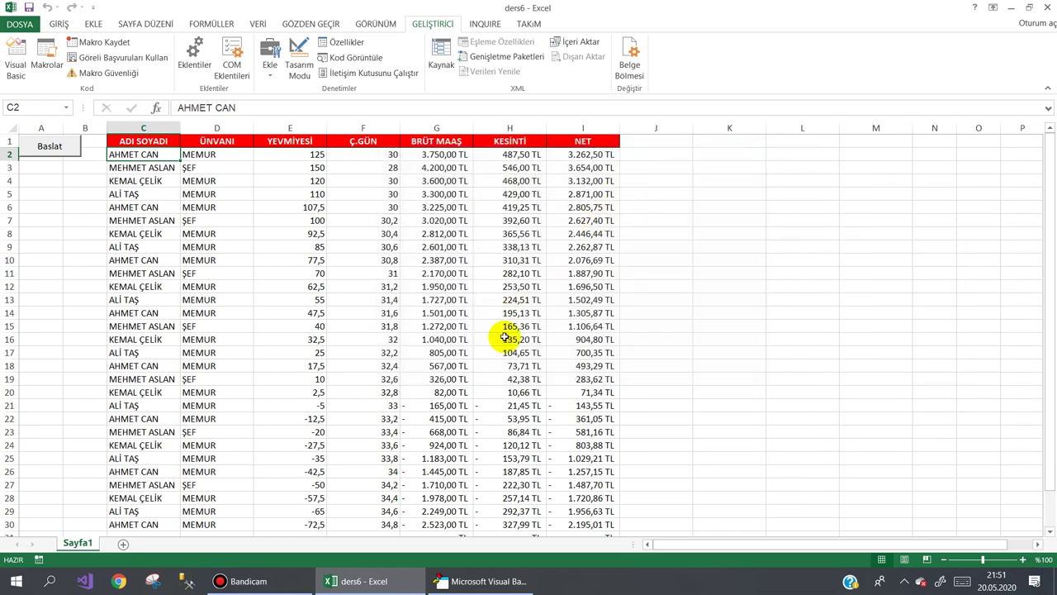
# - Open the Veri Gir button's CommandButton7_Click code and select Range("C2") on its first line
pyautogui.click(500, 580)
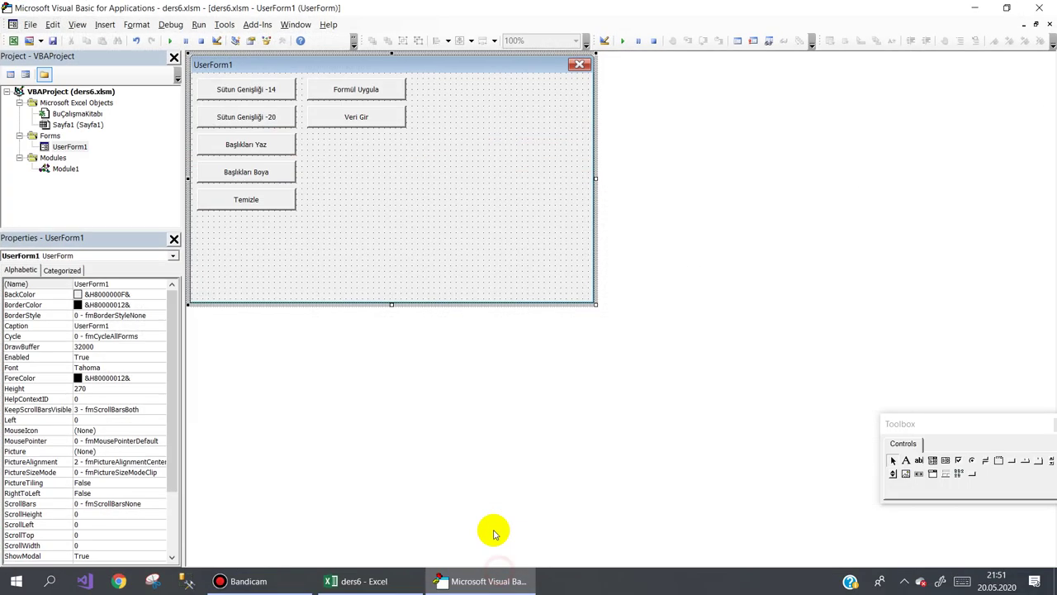
pyautogui.doubleClick(368, 116)
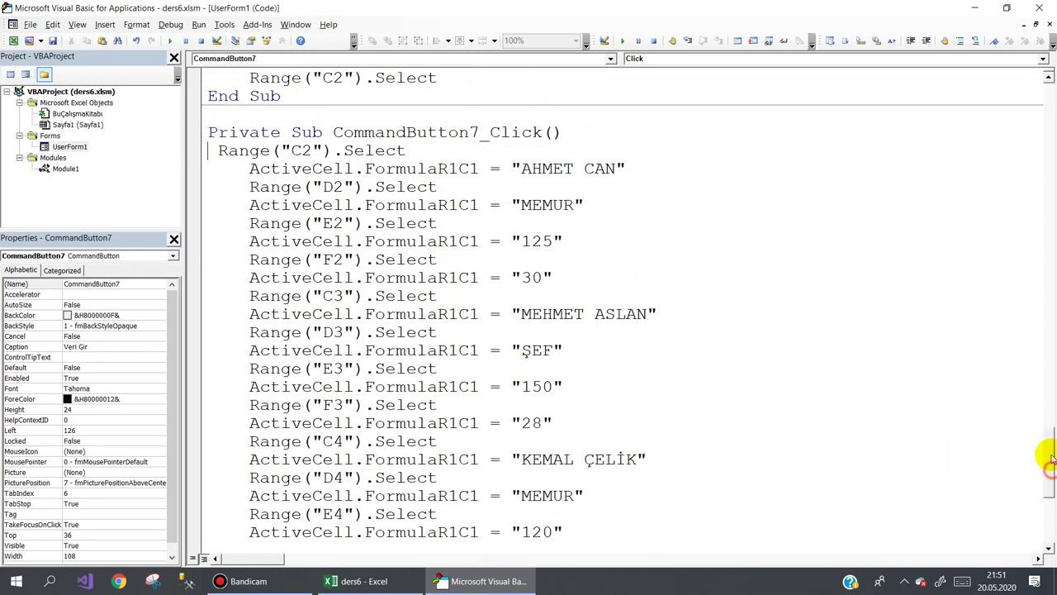
pyautogui.scroll(3, 1042, 459)
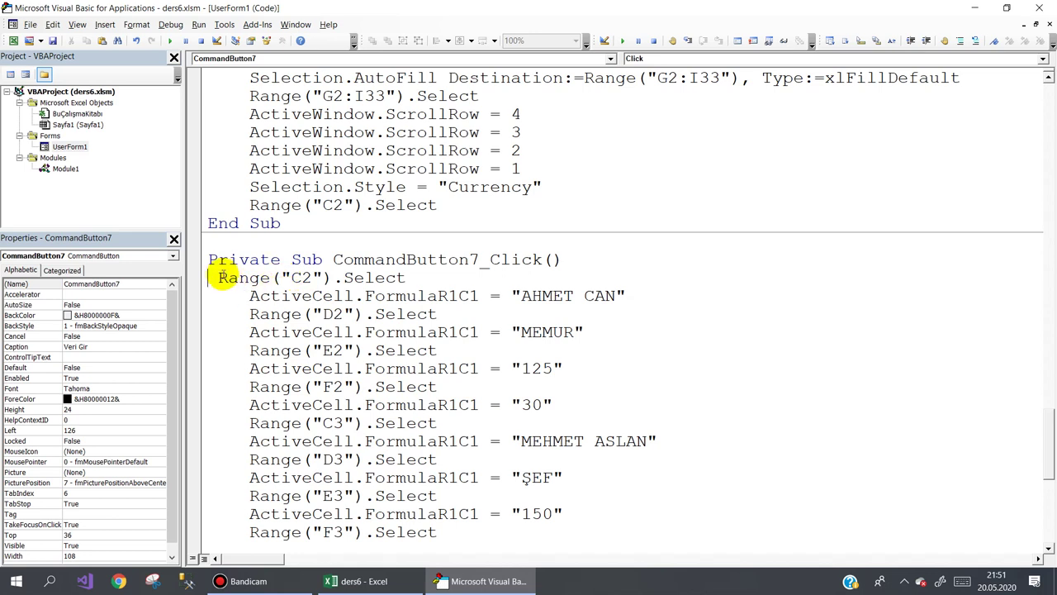
pyautogui.moveTo(213, 277); pyautogui.dragTo(330, 278)
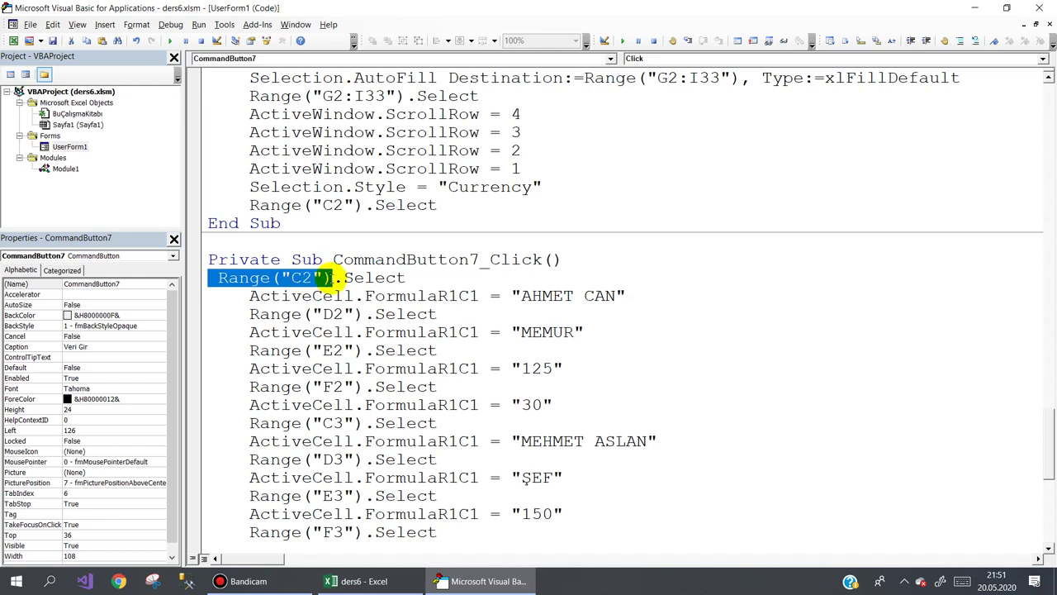
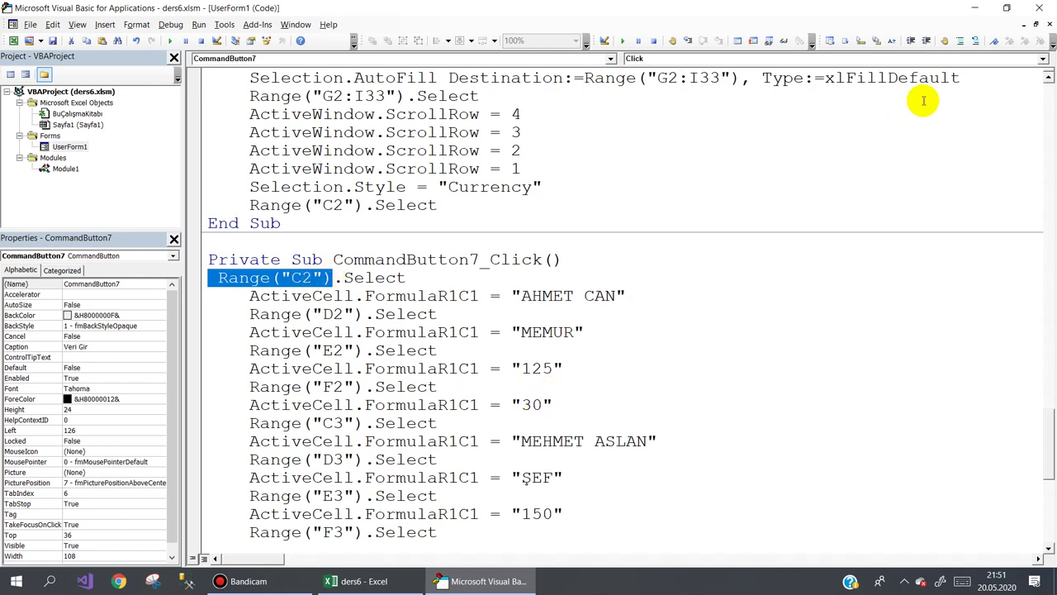
# - Return to the payroll sheet, select F34 and set up a new macro named Toplamal
pyautogui.click(975, 6)
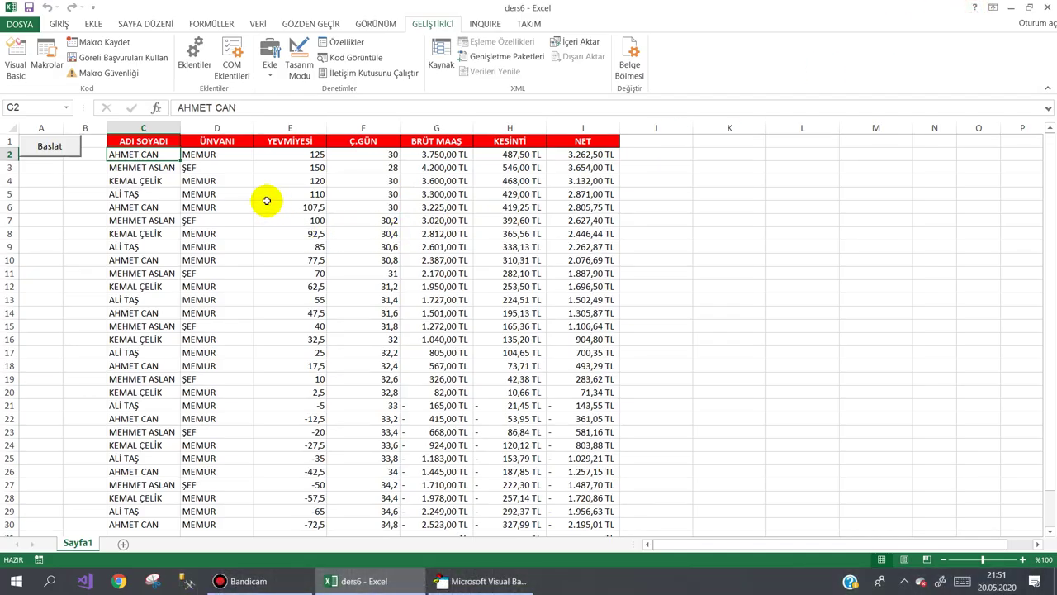
pyautogui.scroll(-1, 344, 295)
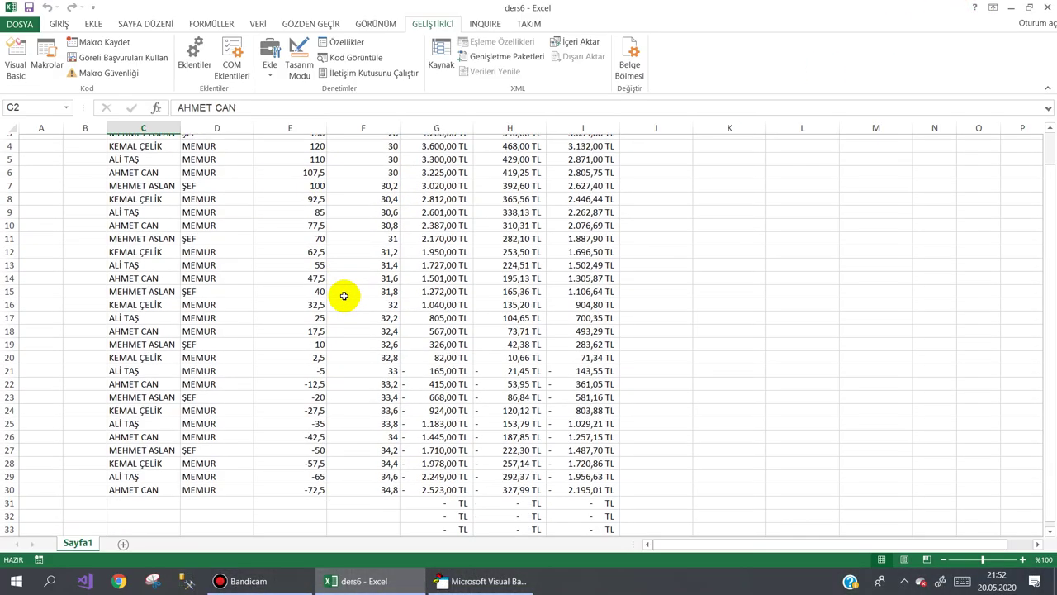
pyautogui.scroll(-2, 344, 295)
pyautogui.click(418, 457)
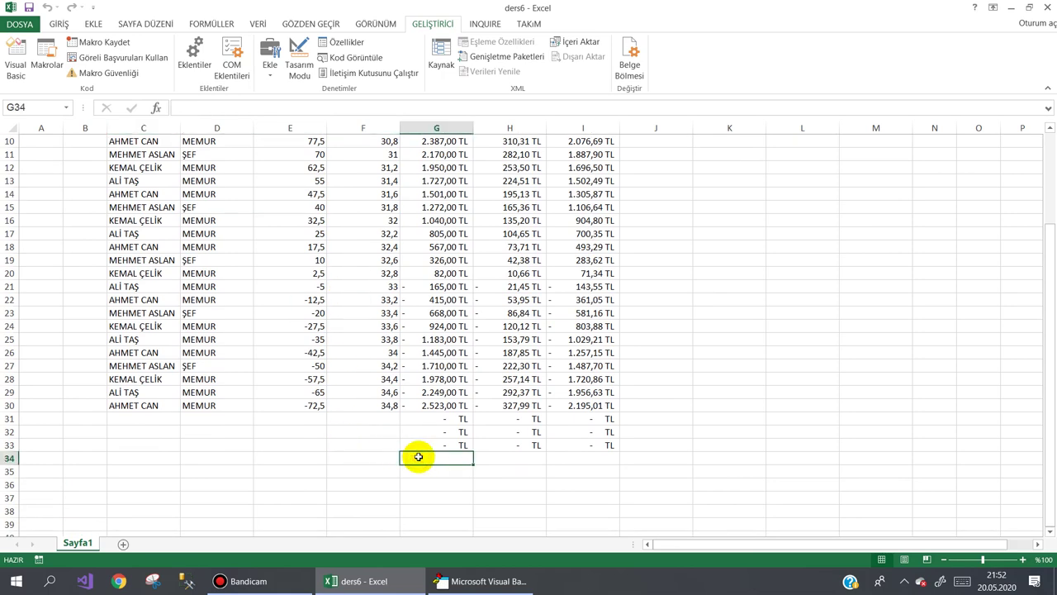
pyautogui.click(384, 458)
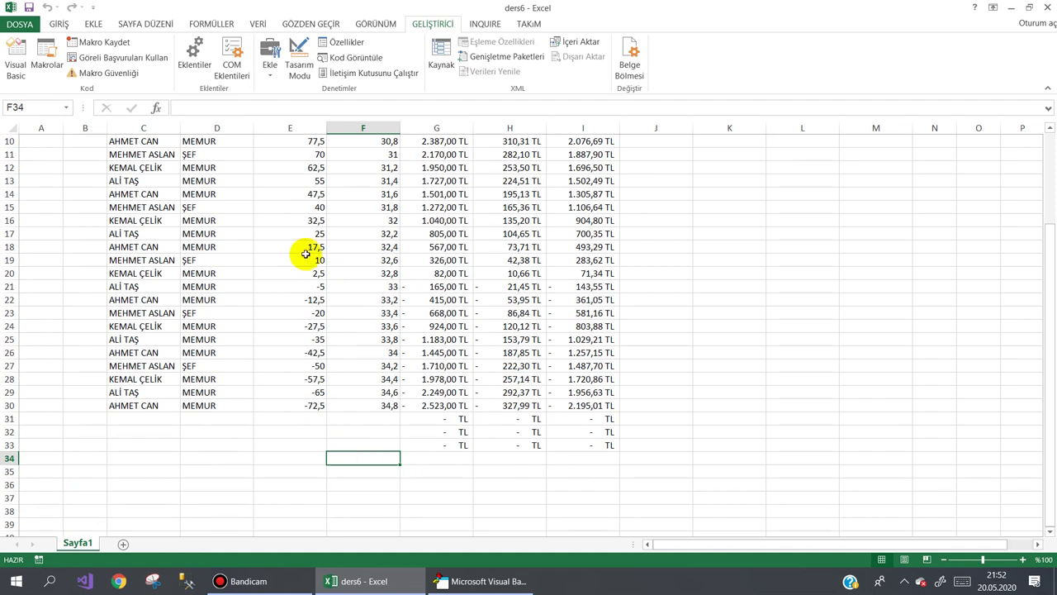
pyautogui.click(100, 42)
pyautogui.write('Toplamal')
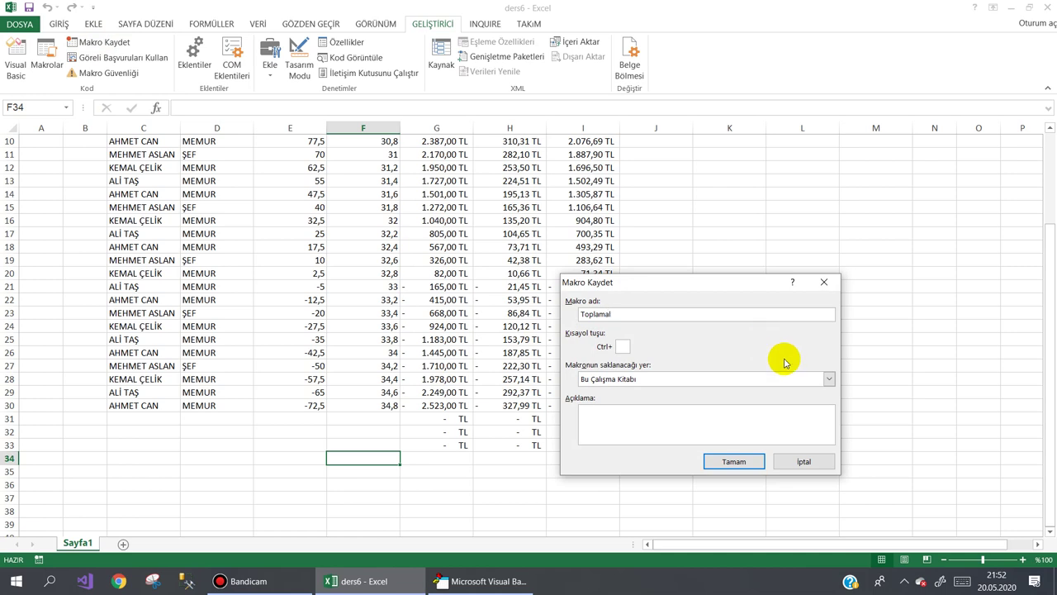
# - Start recording, enter Toplam in F34 and AutoSum G34:I34 (27.075,00, 3.519,75, 23.555,25 TL)
pyautogui.click(743, 462)
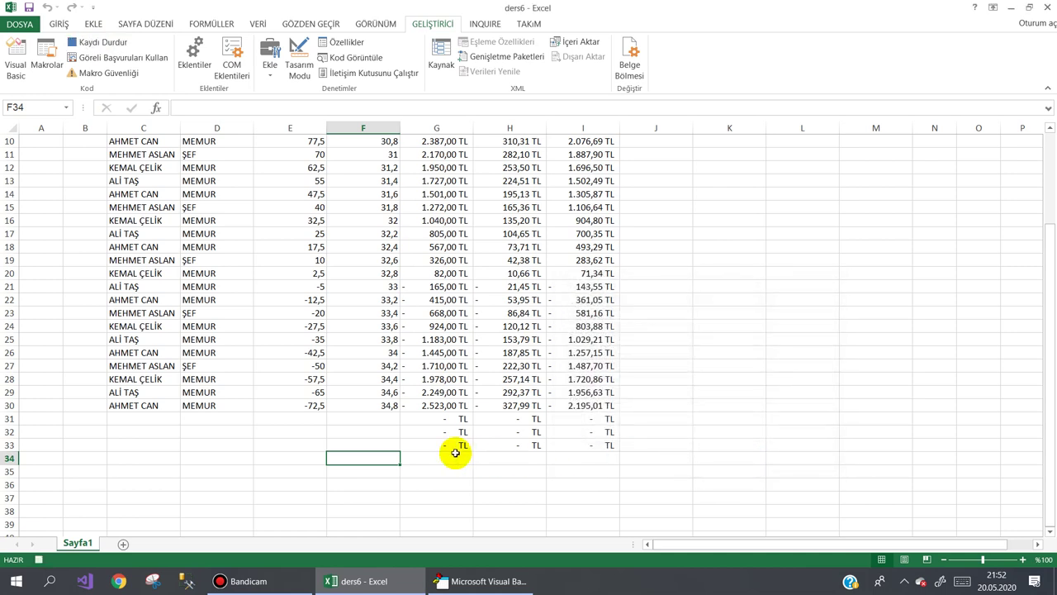
pyautogui.write('Toplam')
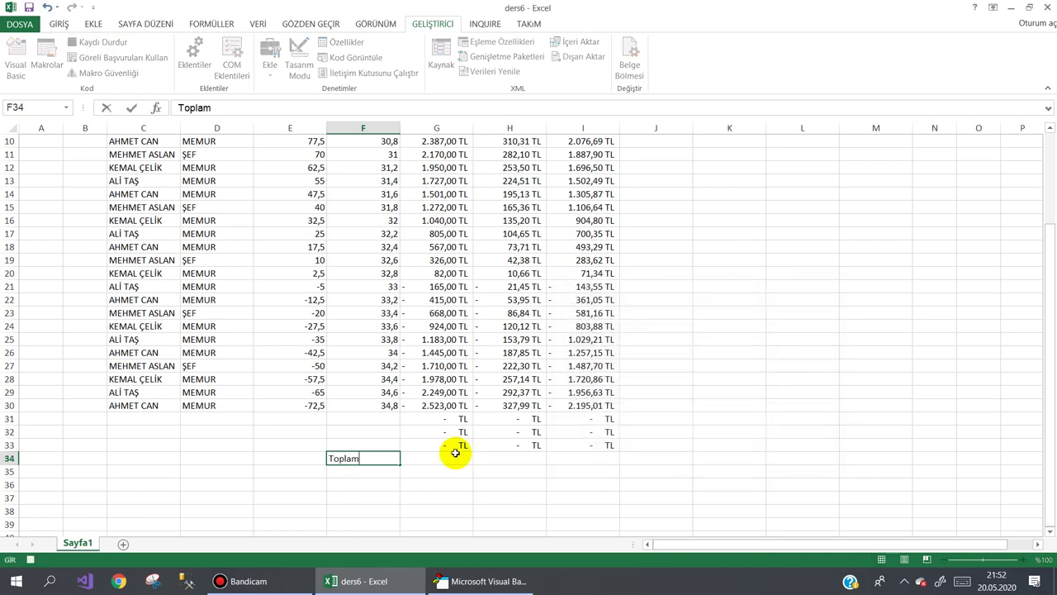
pyautogui.click(456, 453)
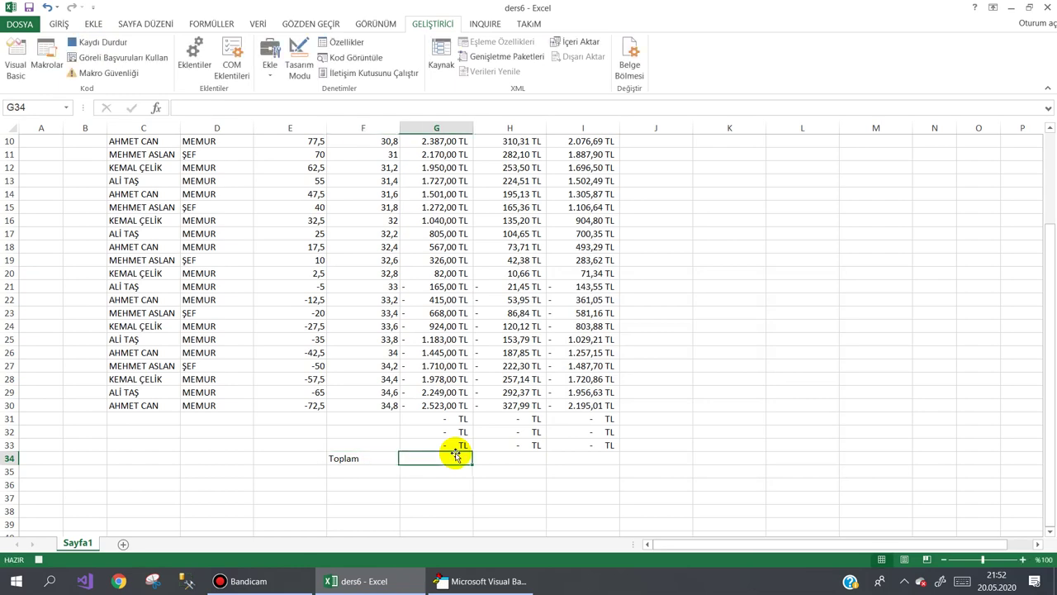
pyautogui.click(58, 24)
pyautogui.click(906, 43)
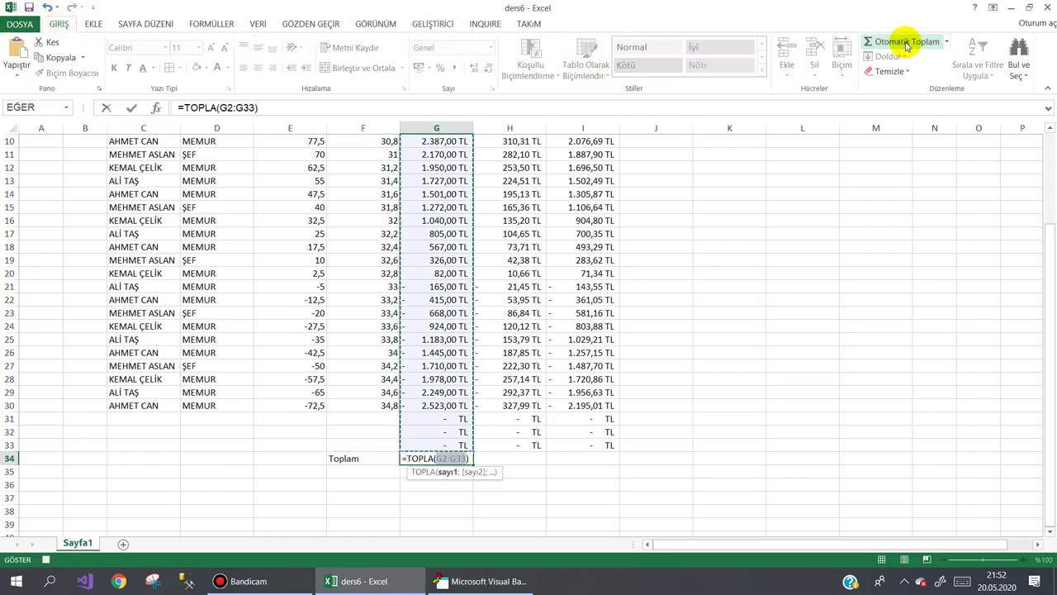
pyautogui.press('Return')
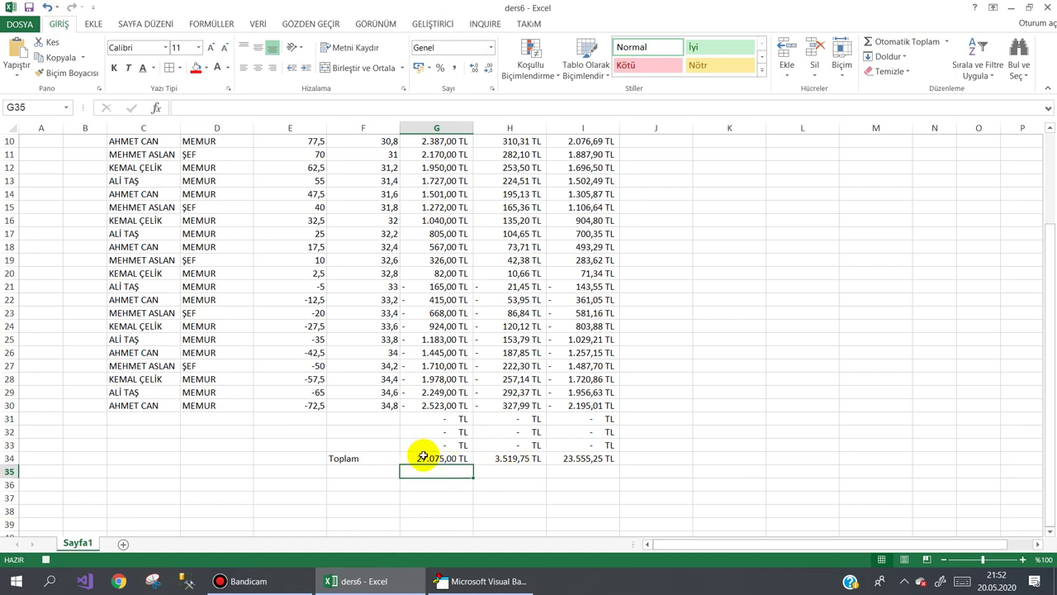
# - Make the F34:I34 total row bold with a red fill and white text
pyautogui.click(369, 464)
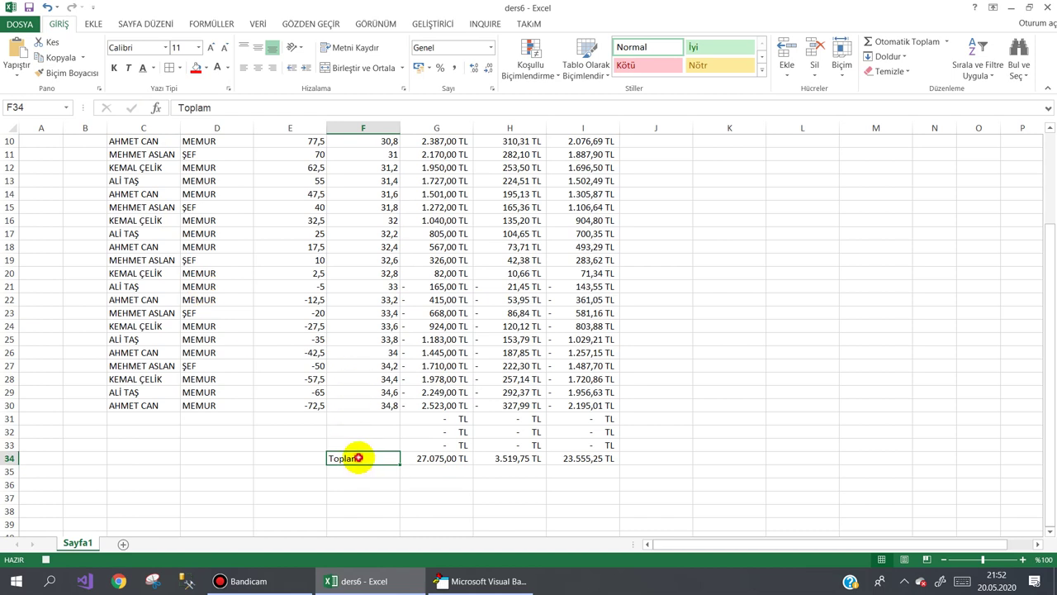
pyautogui.moveTo(358, 457); pyautogui.dragTo(585, 458)
pyautogui.click(114, 67)
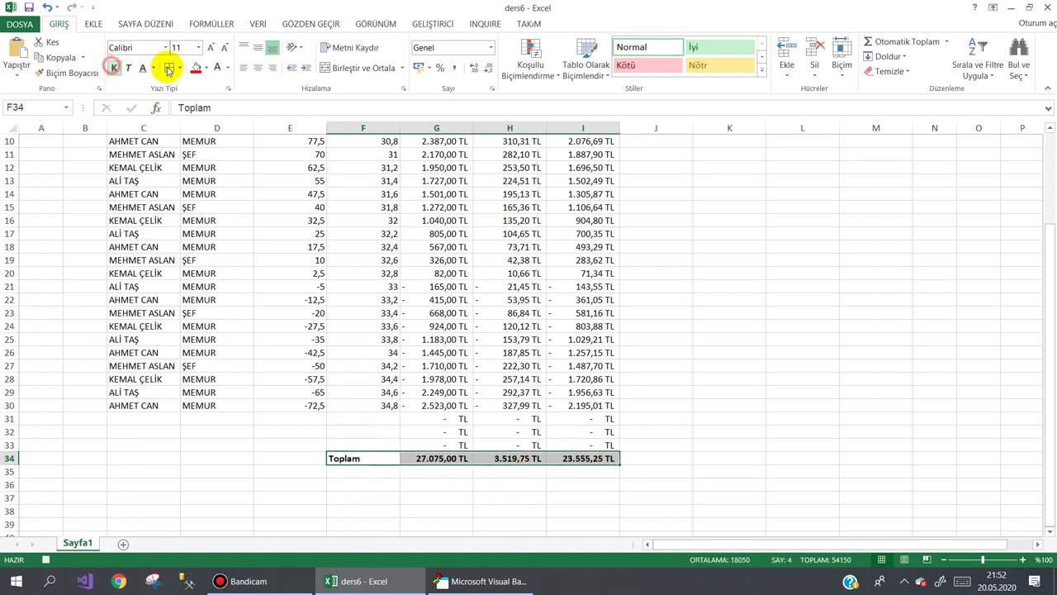
pyautogui.click(228, 70)
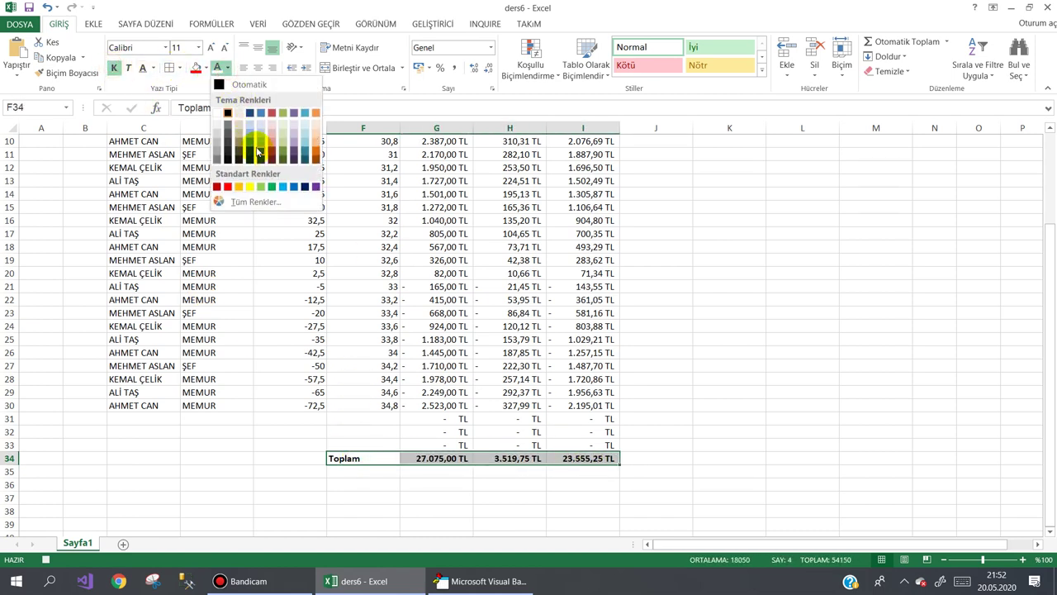
pyautogui.click(305, 187)
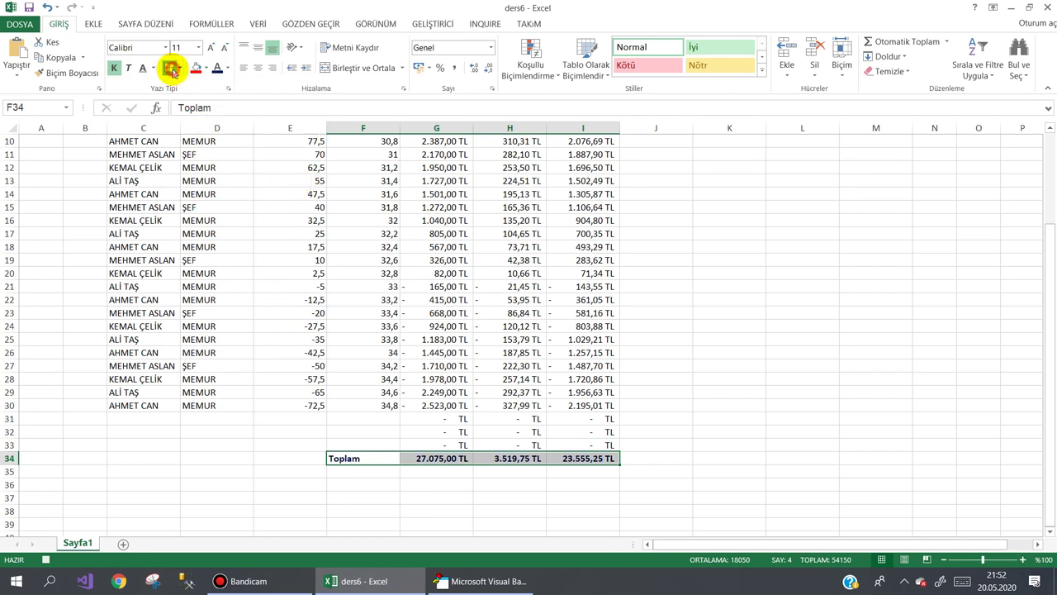
pyautogui.click(200, 69)
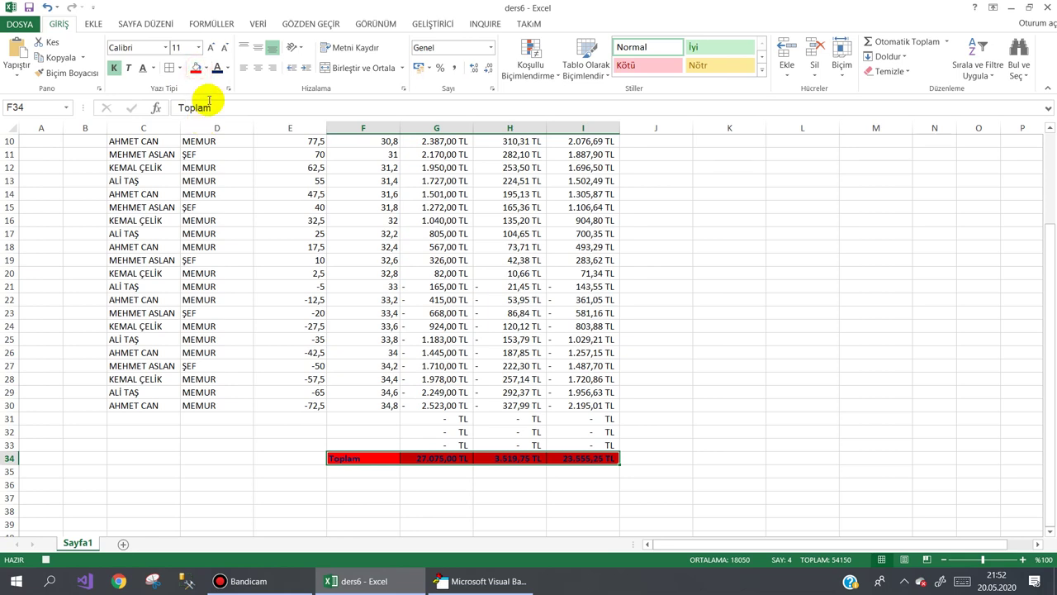
pyautogui.click(226, 70)
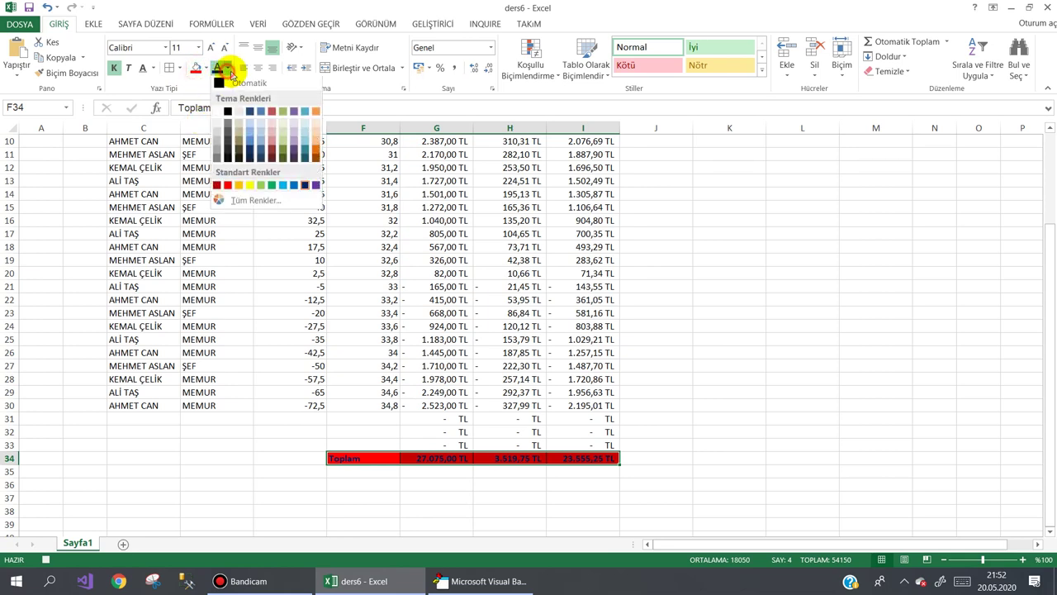
pyautogui.click(217, 113)
# - Review the formatted totals row and finish on cell B13, ready to stop recording
pyautogui.click(226, 299)
pyautogui.scroll(1, 225, 298)
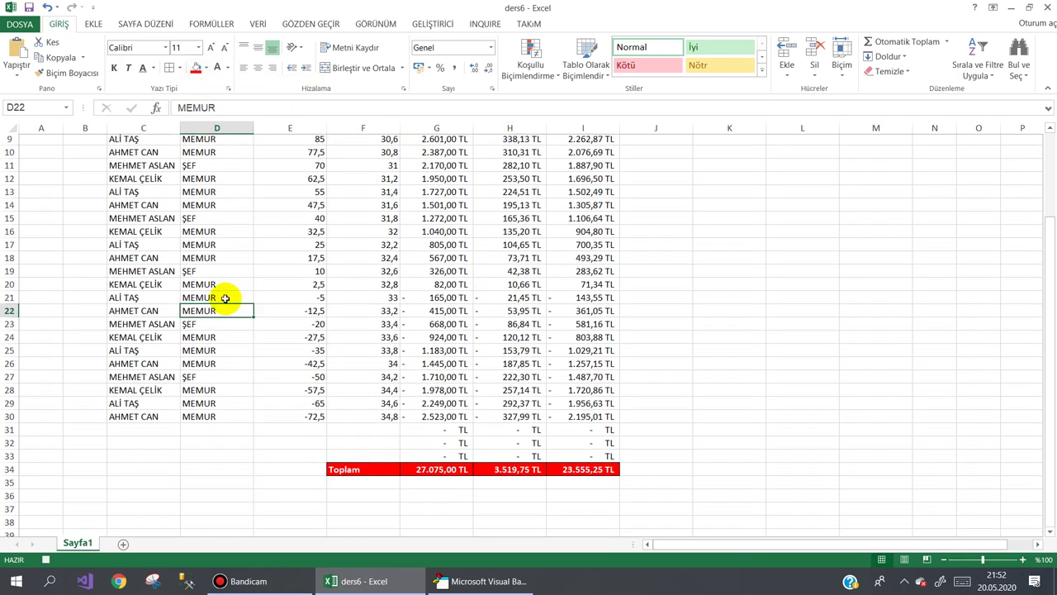
pyautogui.scroll(3, 225, 298)
pyautogui.scroll(-1, 225, 298)
pyautogui.scroll(-1, 225, 298)
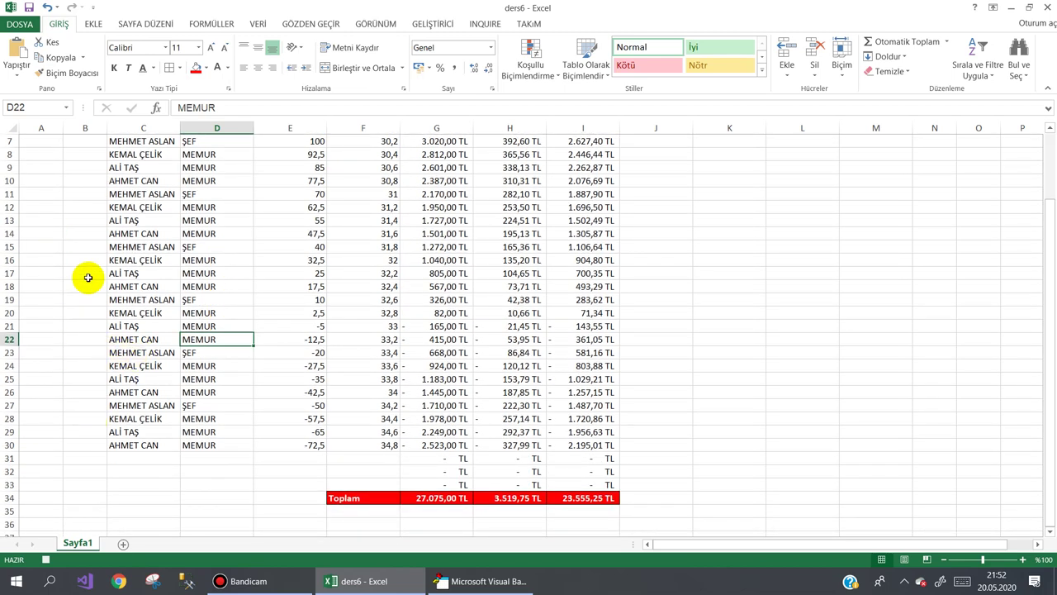
pyautogui.click(83, 221)
pyautogui.click(421, 24)
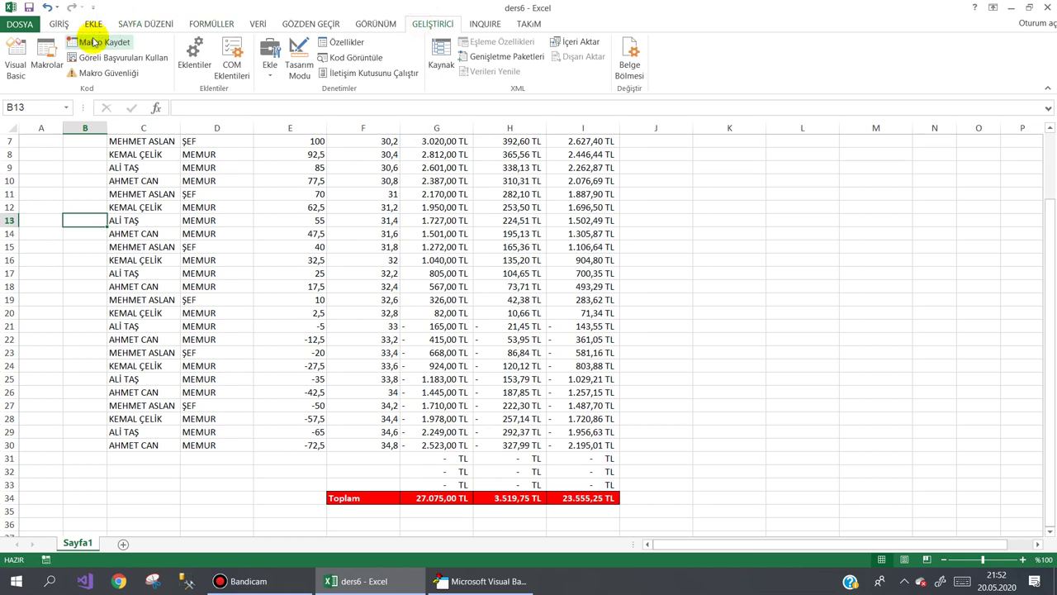
# - Cut the whole Toplamal macro body out of Module1 and open the UserForm1 designer
pyautogui.click(441, 581)
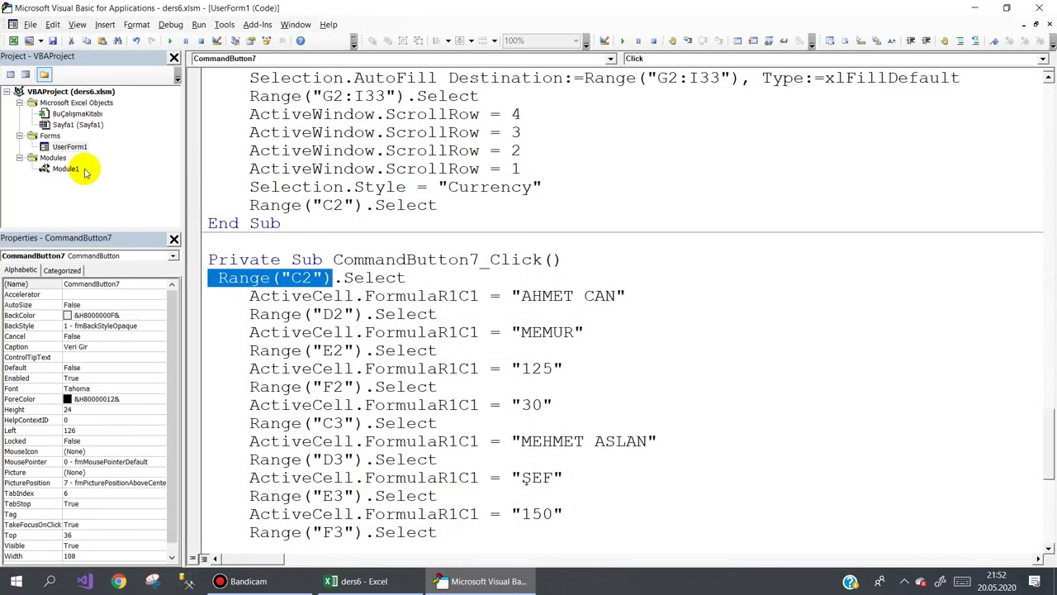
pyautogui.doubleClick(66, 169)
pyautogui.moveTo(471, 507); pyautogui.dragTo(132, 405)
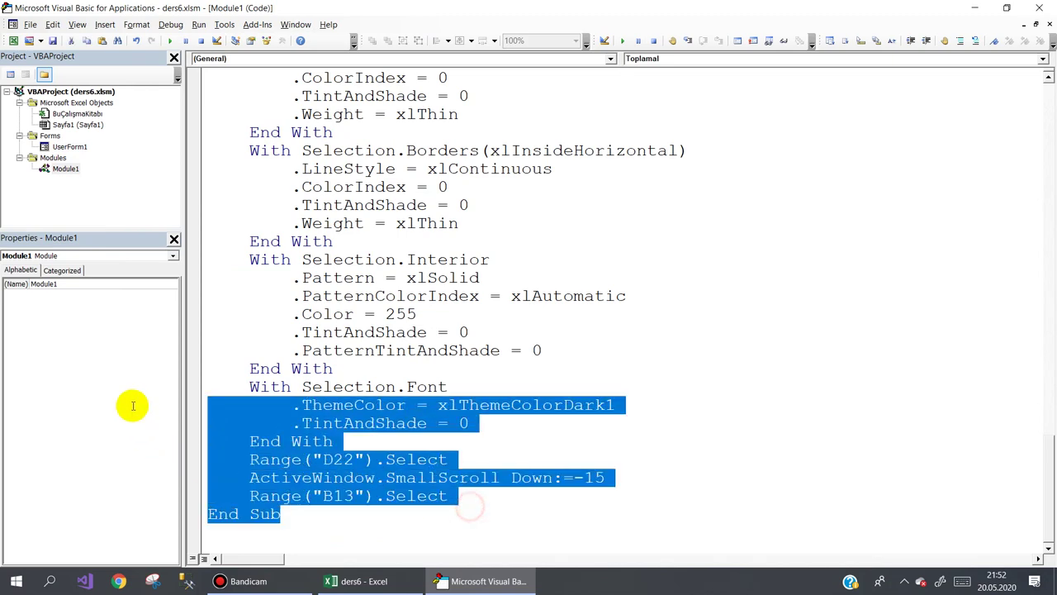
pyautogui.click(330, 504)
pyautogui.moveTo(470, 503)
pyautogui.mouseDown()
pyautogui.moveTo(136, 123)
pyautogui.moveTo(166, 102)
pyautogui.moveTo(187, 189)
pyautogui.mouseUp()
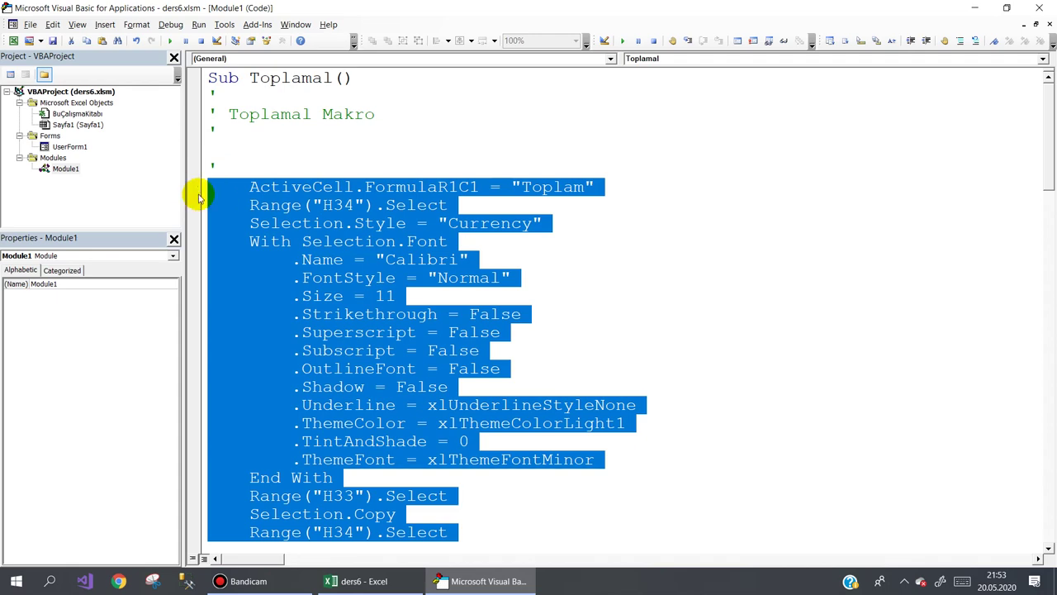
pyautogui.press('Delete')
pyautogui.doubleClick(70, 146)
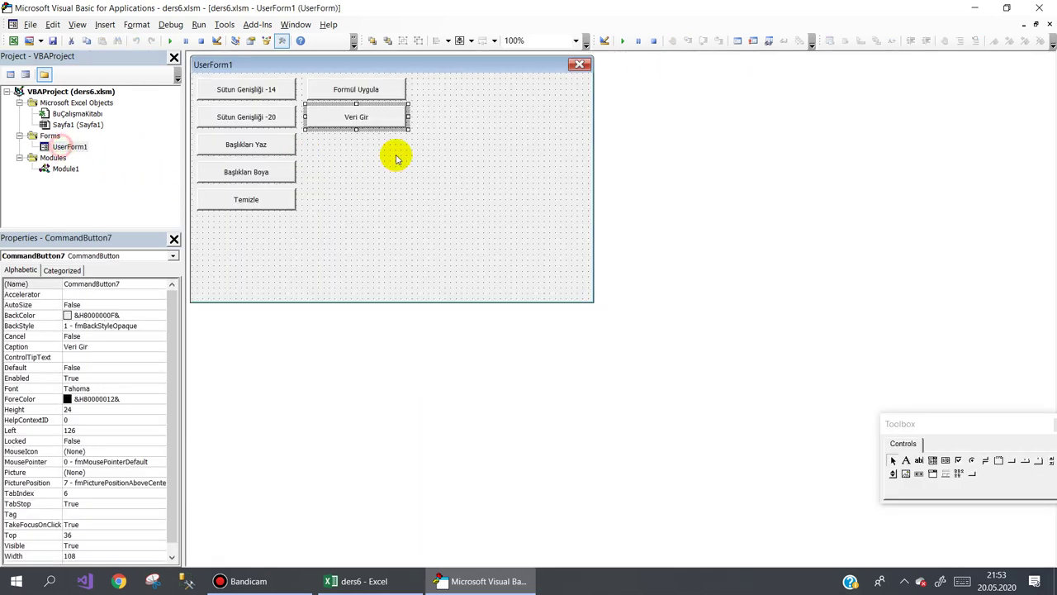
# - Copy the Veri Gir button as 'Toplam Al' with On Error Resume Next and the pasted totals code
pyautogui.moveTo(375, 120)
pyautogui.mouseDown()
pyautogui.moveTo(371, 157)
pyautogui.moveTo(372, 145)
pyautogui.mouseUp()
pyautogui.click(377, 142)
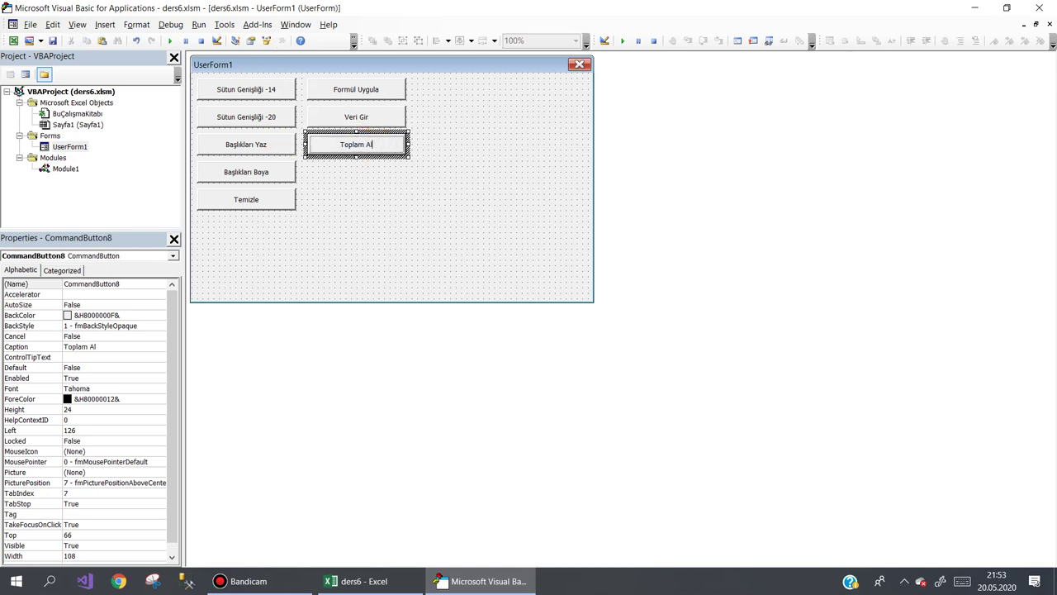
pyautogui.click(353, 208)
pyautogui.doubleClick(357, 143)
pyautogui.write('on error resume next')
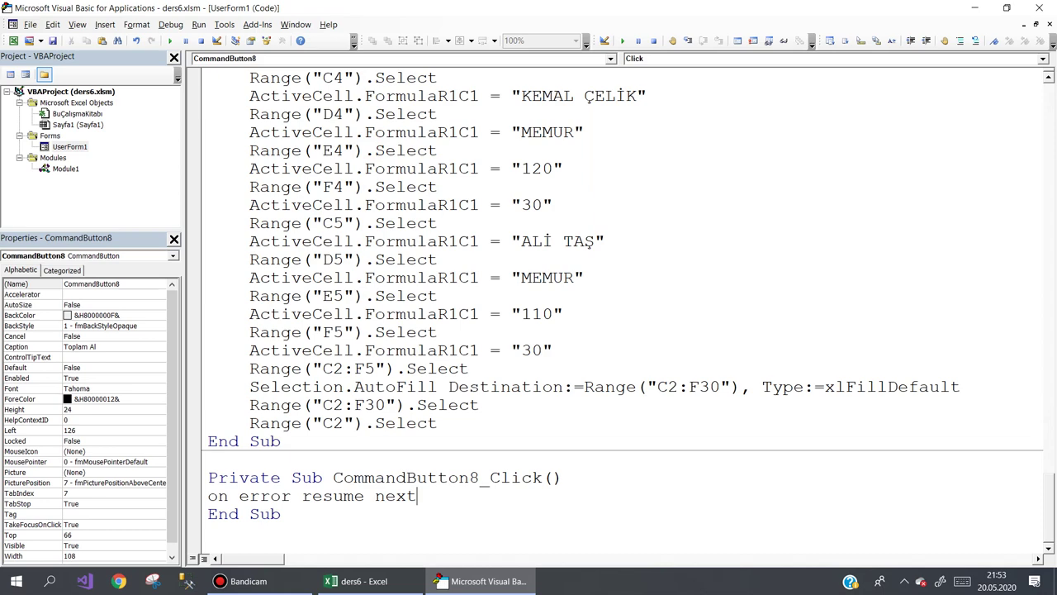
pyautogui.press('Return')
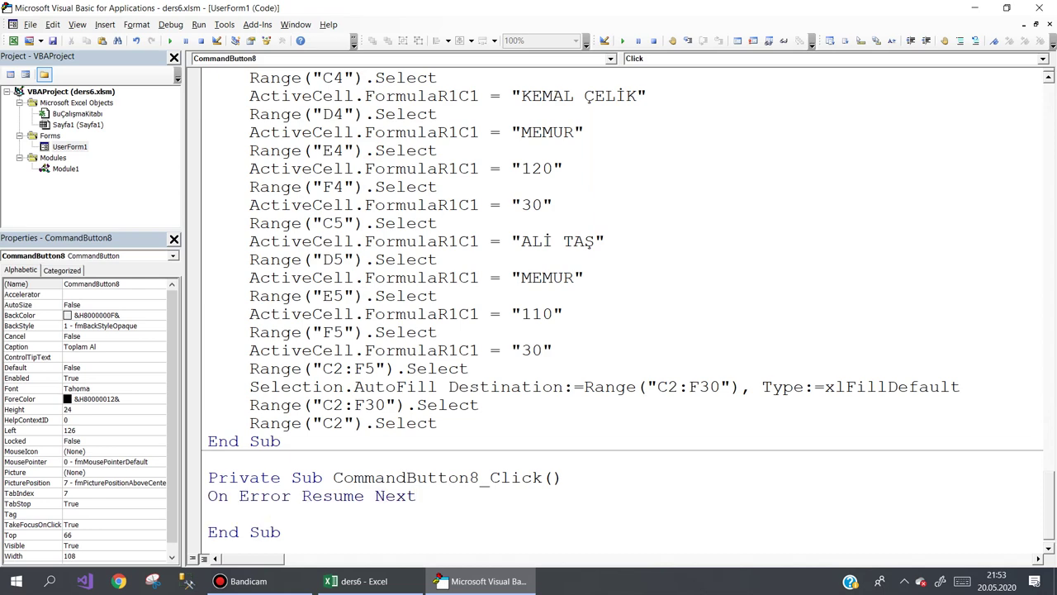
pyautogui.hotkey('ctrl', 'v')
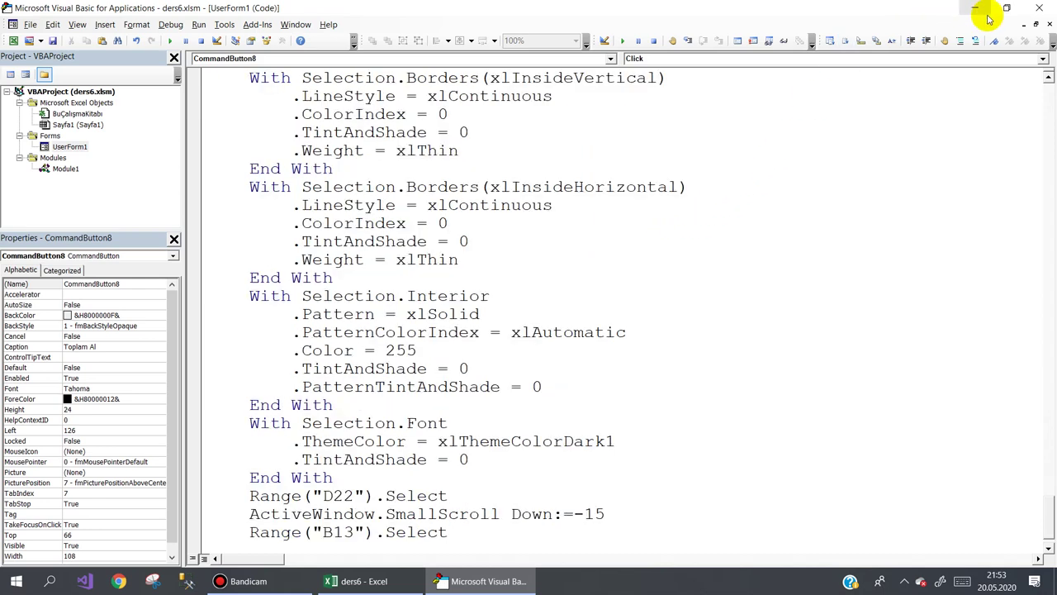
pyautogui.click(974, 8)
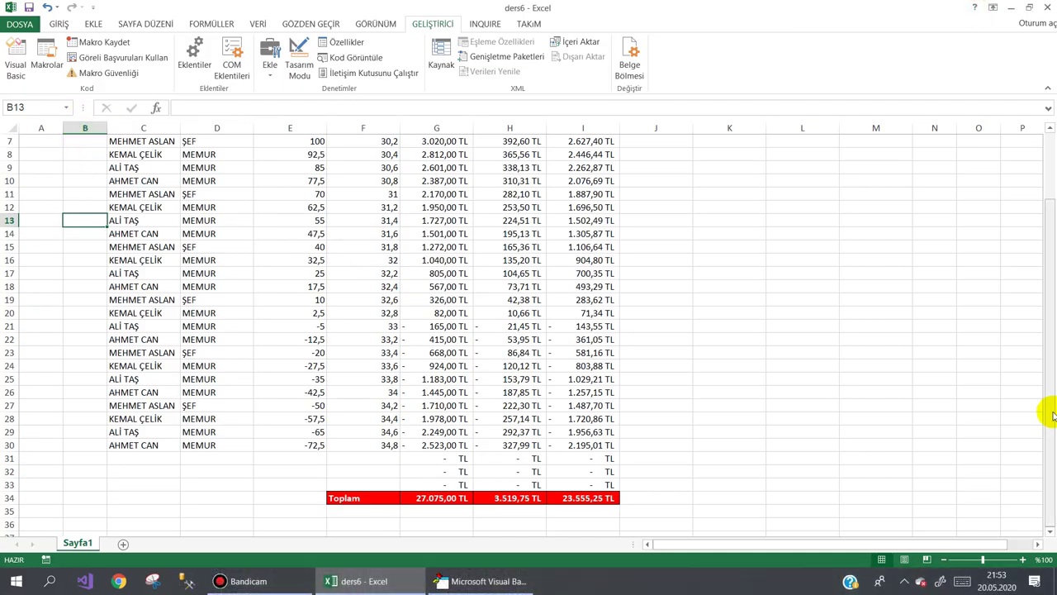
# - Run the payroll form to clear the sheet, widen the columns and write the row 1 headers
pyautogui.moveTo(1049, 420); pyautogui.dragTo(1045, 239)
pyautogui.click(69, 154)
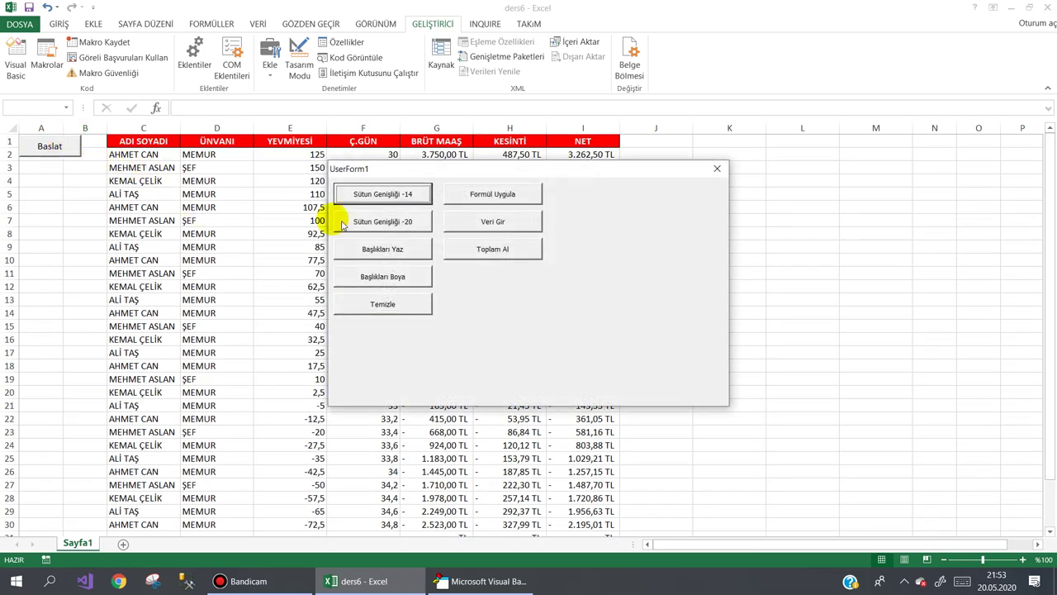
pyautogui.click(358, 303)
pyautogui.click(384, 222)
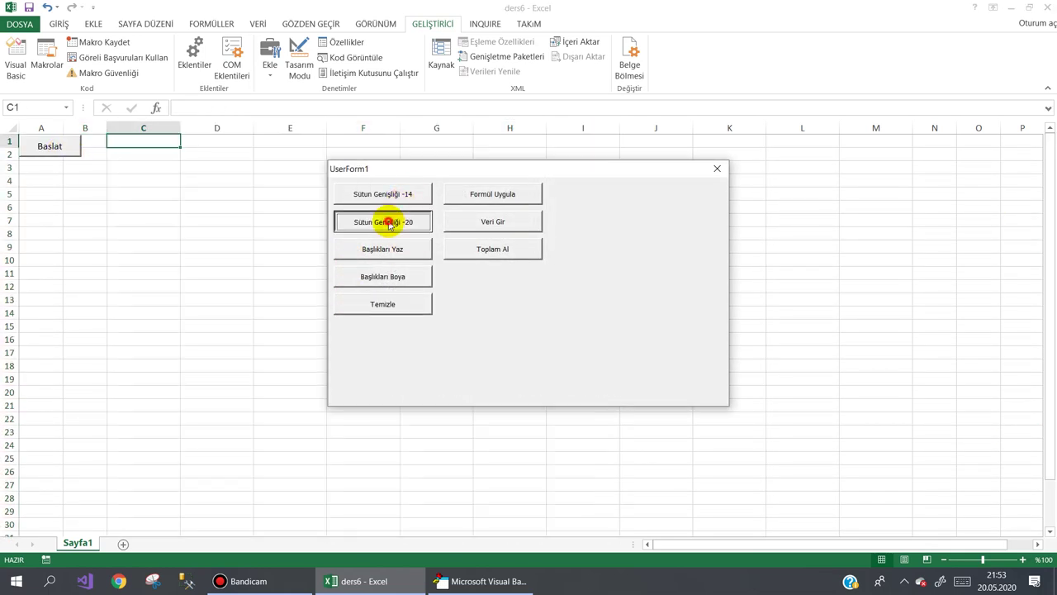
pyautogui.click(385, 248)
# - Colour the headers red, fill the G–I formulas and employee data, close the form, enter design mode
pyautogui.click(385, 277)
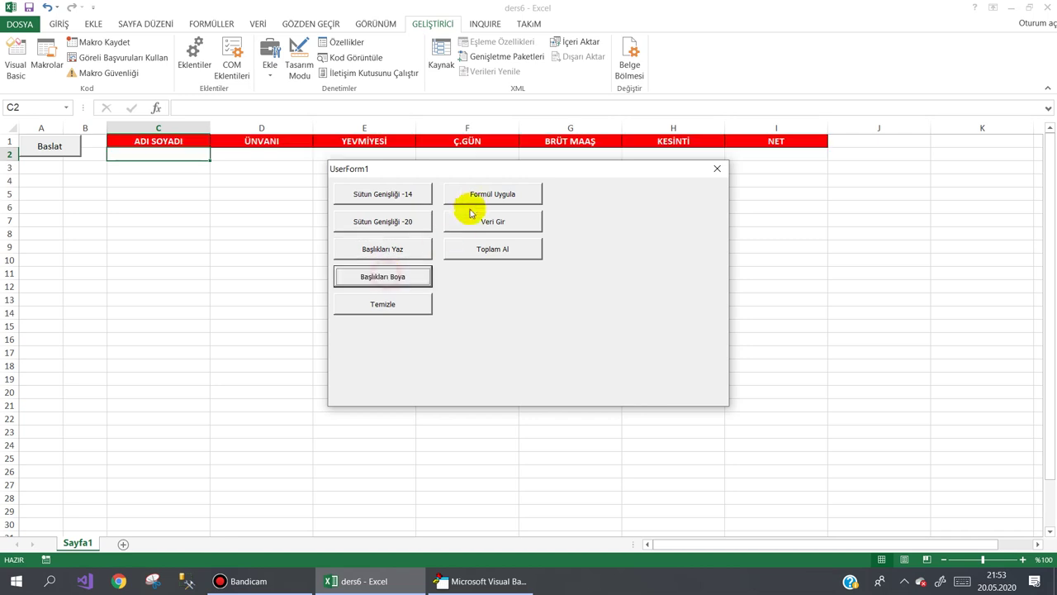
pyautogui.click(475, 195)
pyautogui.click(488, 223)
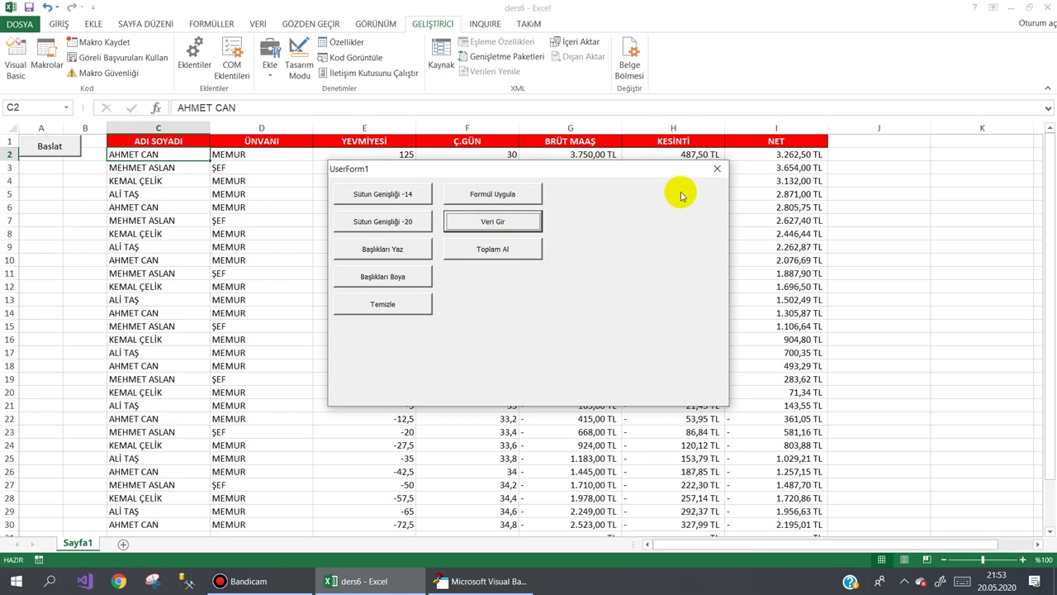
pyautogui.click(717, 171)
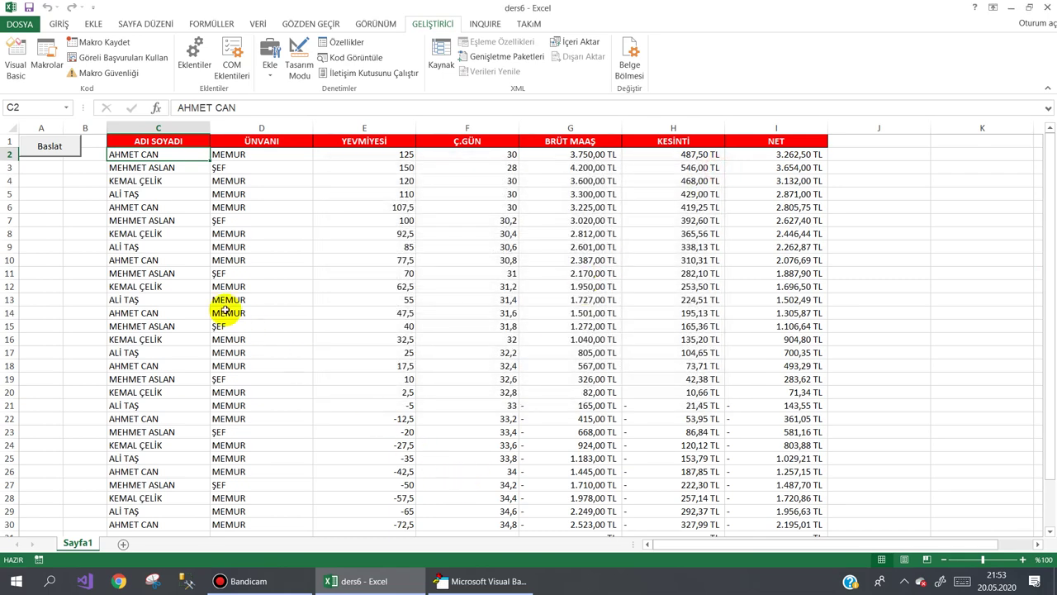
pyautogui.click(295, 58)
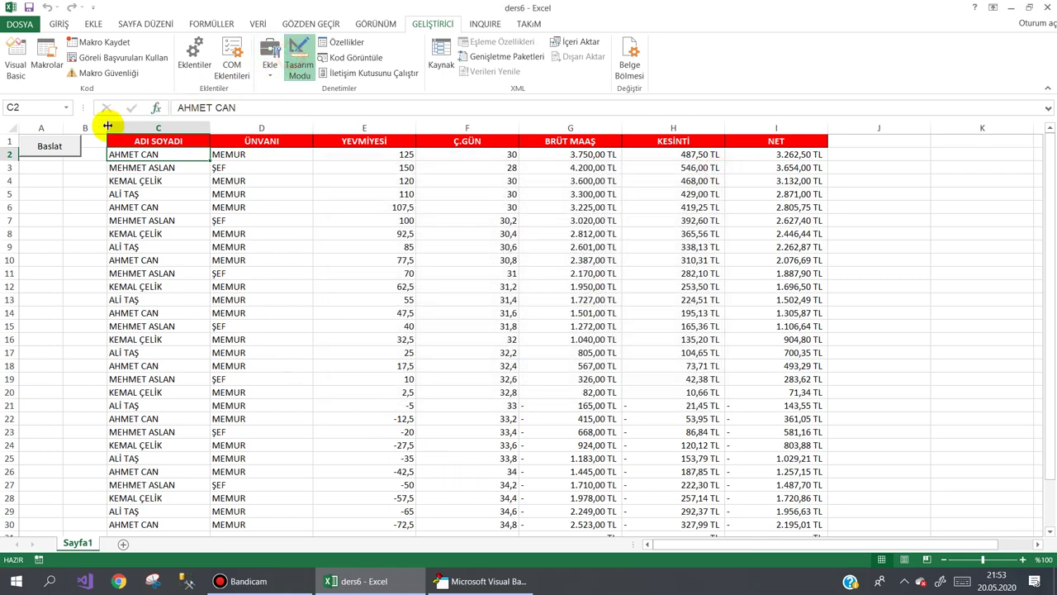
# - Change the Baslat button's code to UserForm1.Show False
pyautogui.doubleClick(51, 147)
pyautogui.click(366, 134)
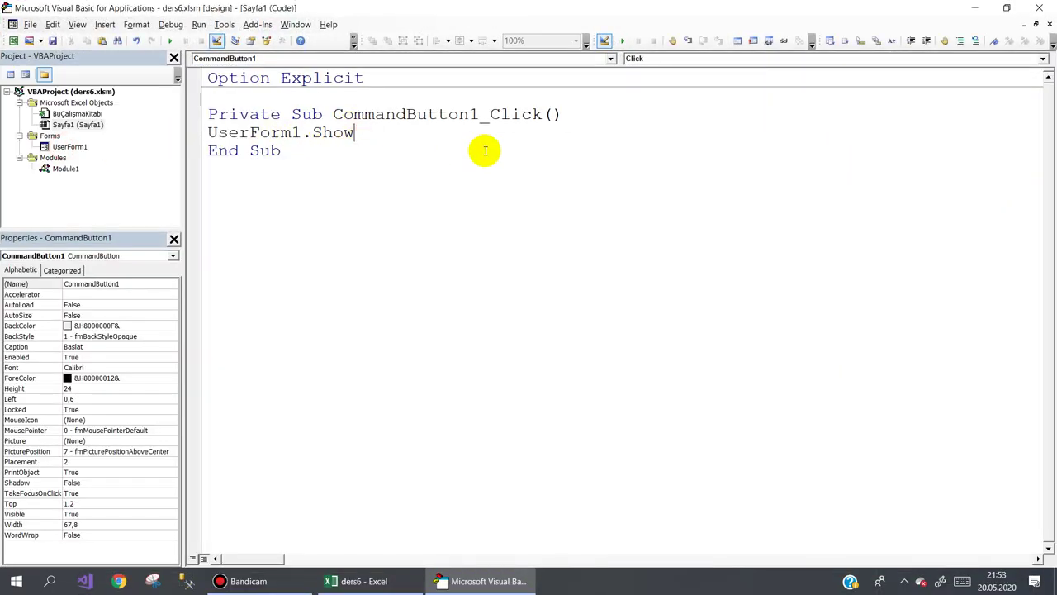
pyautogui.click(485, 151)
# - Leave design mode and open the payroll form modeless from the Baslat button
pyautogui.click(974, 7)
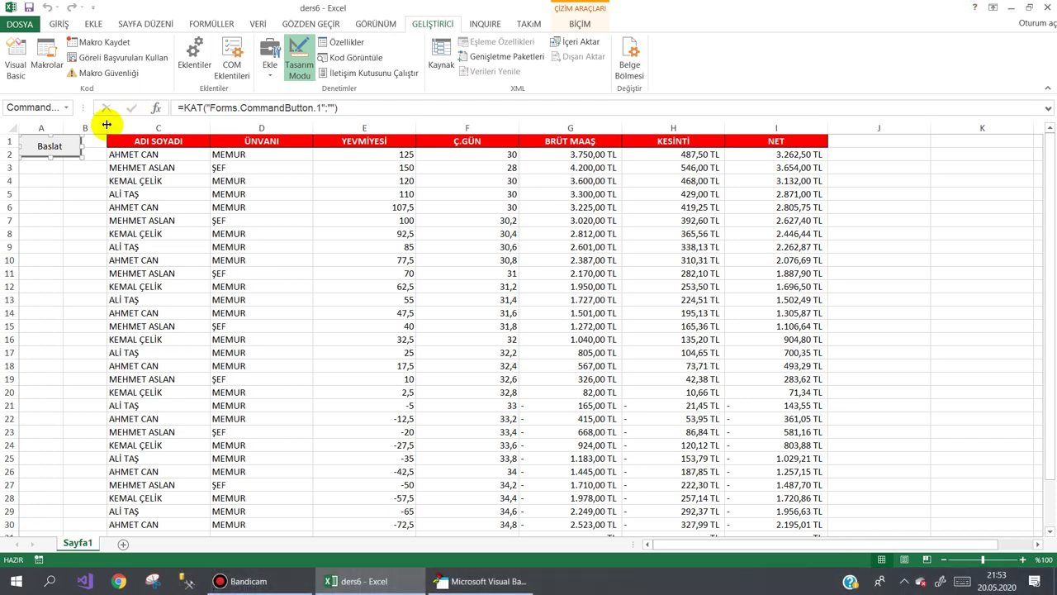
pyautogui.click(296, 64)
pyautogui.click(61, 159)
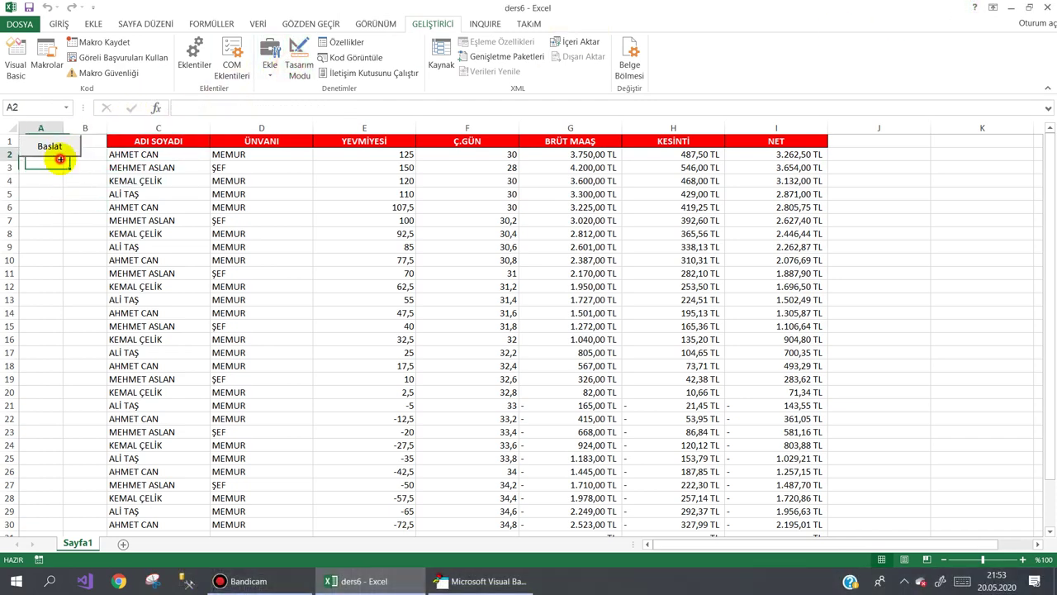
pyautogui.click(58, 151)
pyautogui.click(826, 276)
# - Move the form aside, add the totals row with Toplam Al, and close the form
pyautogui.moveTo(831, 297); pyautogui.dragTo(929, 377)
pyautogui.moveTo(611, 170); pyautogui.dragTo(336, 140)
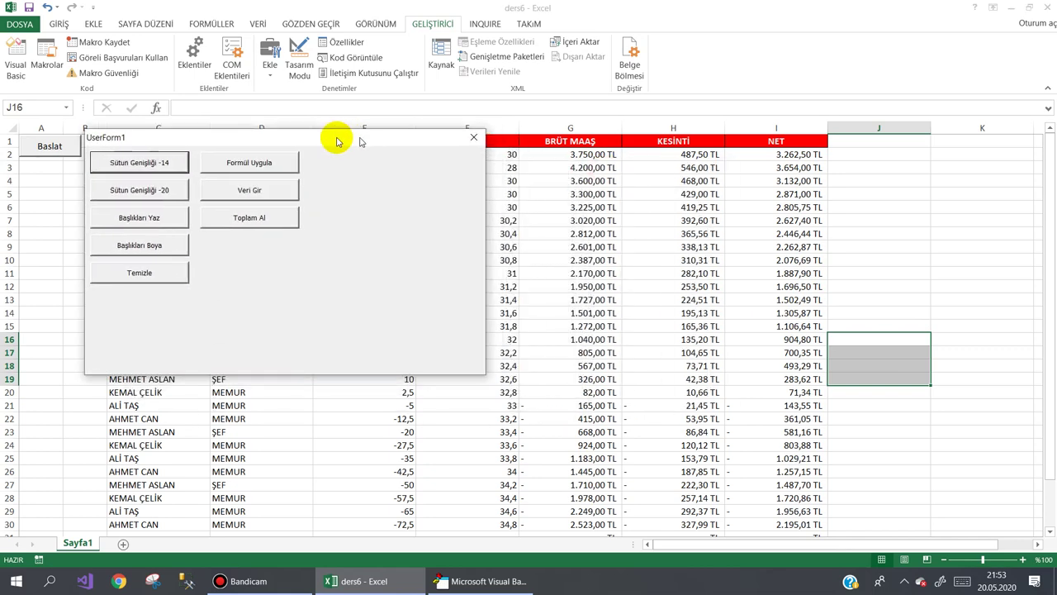
pyautogui.scroll(-5, 897, 399)
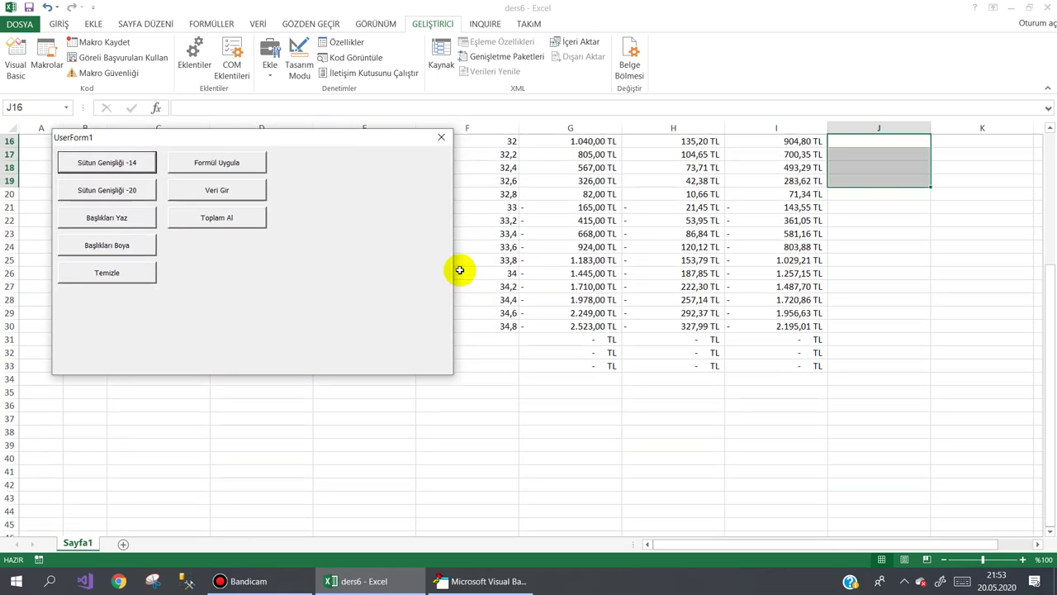
pyautogui.click(239, 221)
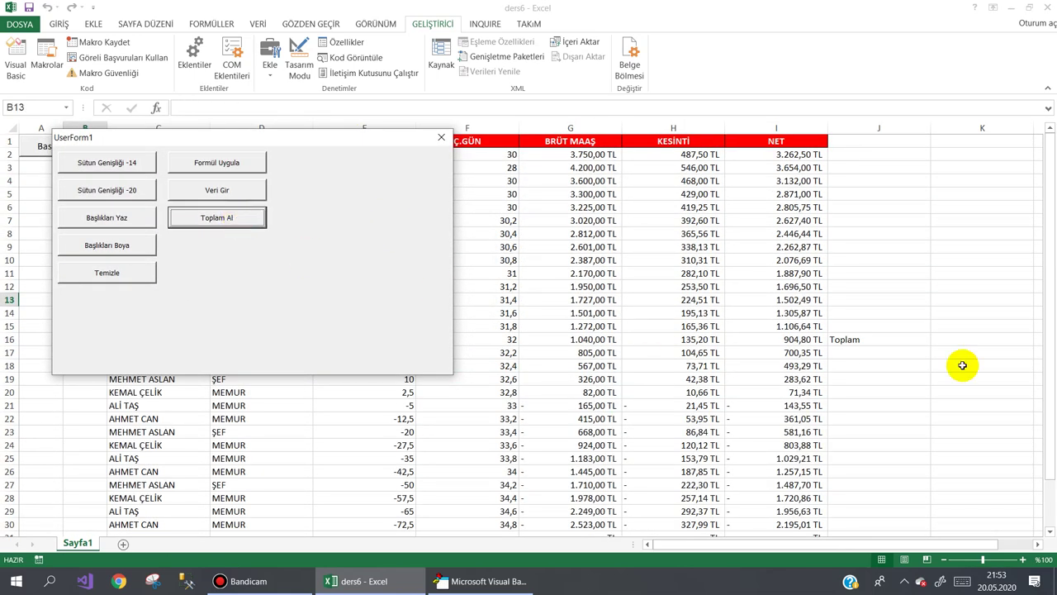
pyautogui.scroll(-3, 883, 391)
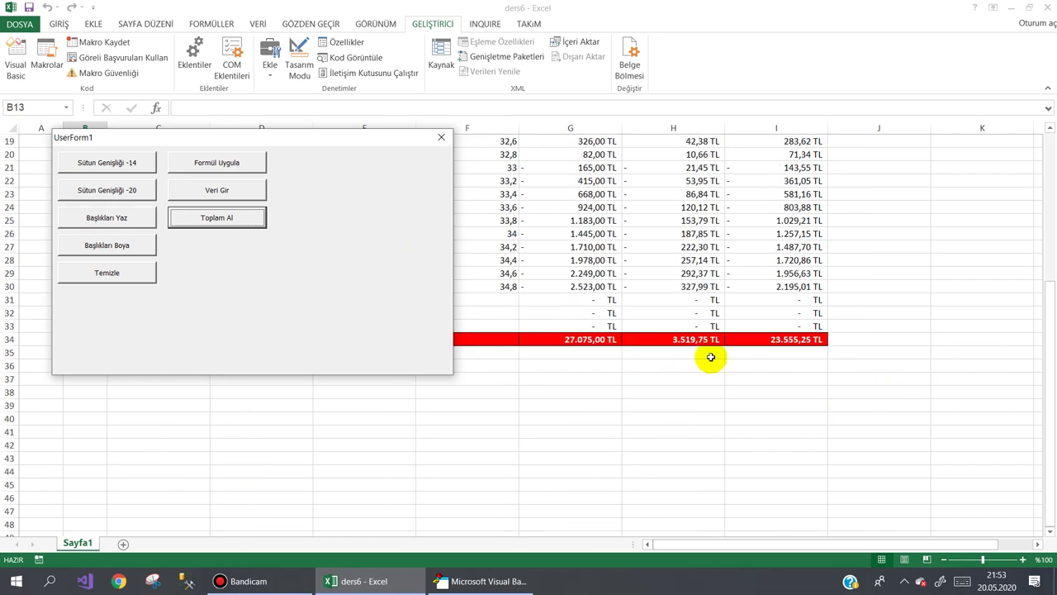
pyautogui.scroll(6, 715, 357)
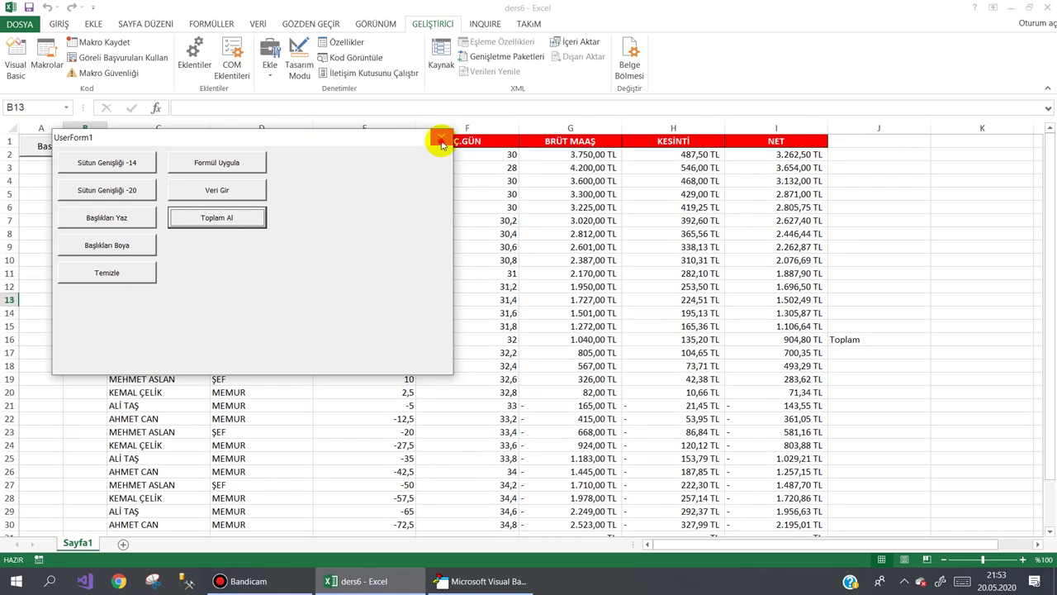
pyautogui.click(442, 142)
# - Inspect the empty red cell F34 and glance at the VBA editor
pyautogui.scroll(-1, 412, 294)
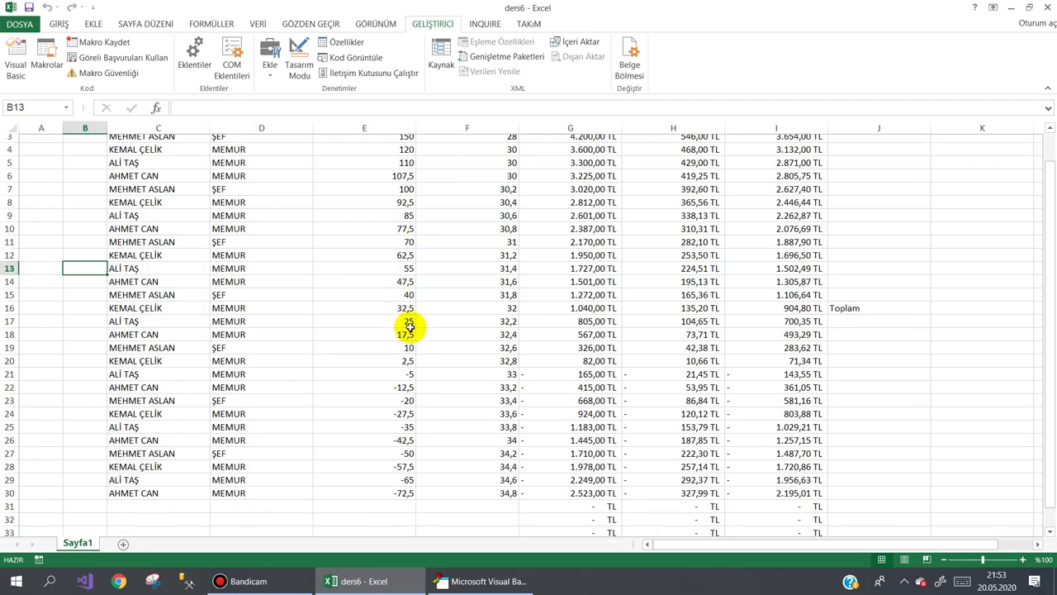
pyautogui.scroll(-3, 405, 330)
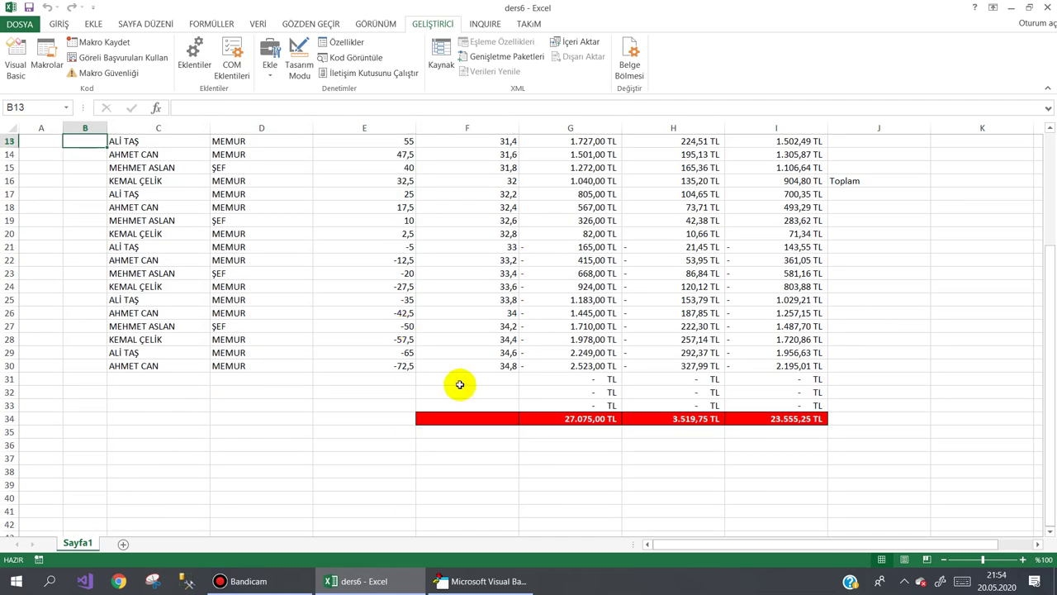
pyautogui.click(484, 420)
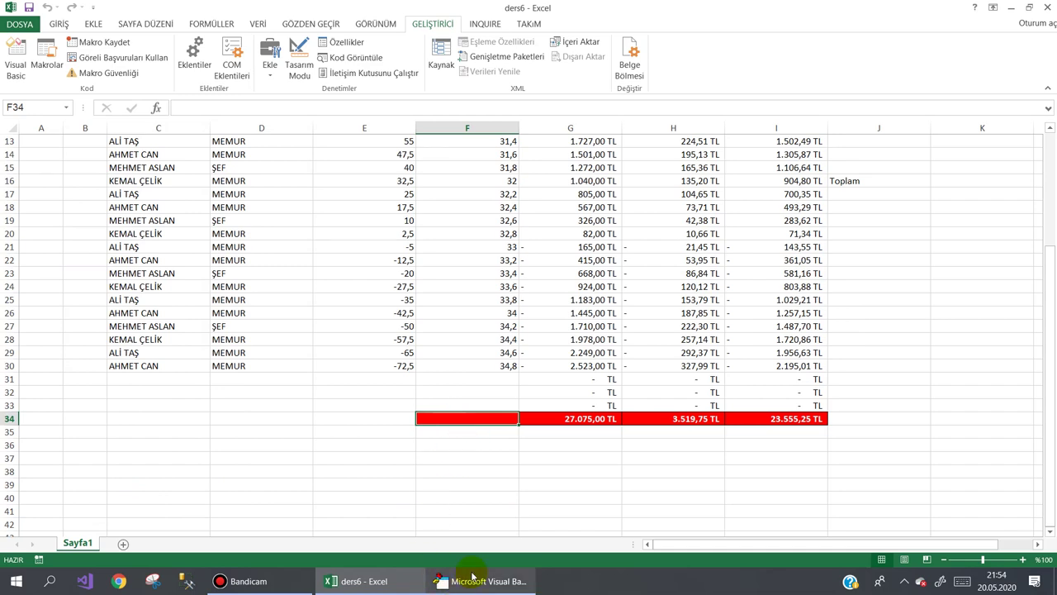
pyautogui.click(499, 581)
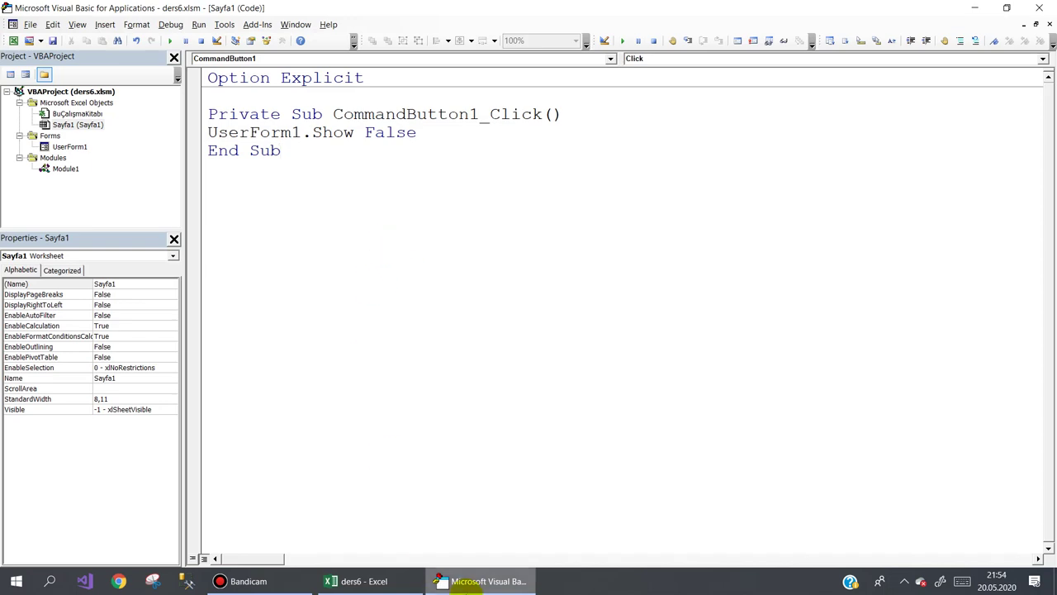
pyautogui.click(486, 581)
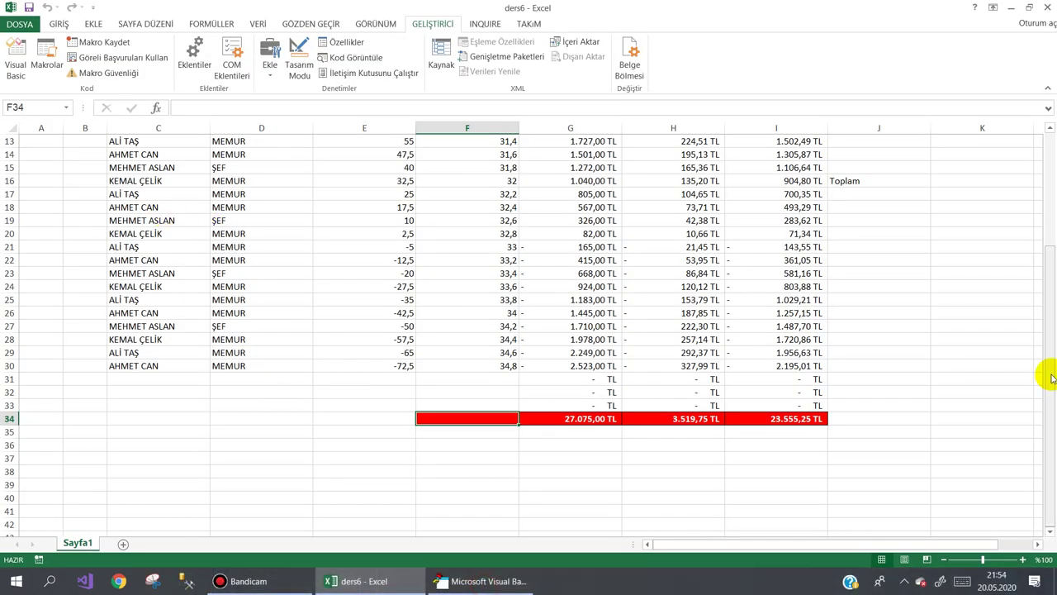
# - Reopen the form, add the totals again, and delete the stray Toplam label in J16
pyautogui.moveTo(1051, 382); pyautogui.dragTo(1050, 184)
pyautogui.click(37, 147)
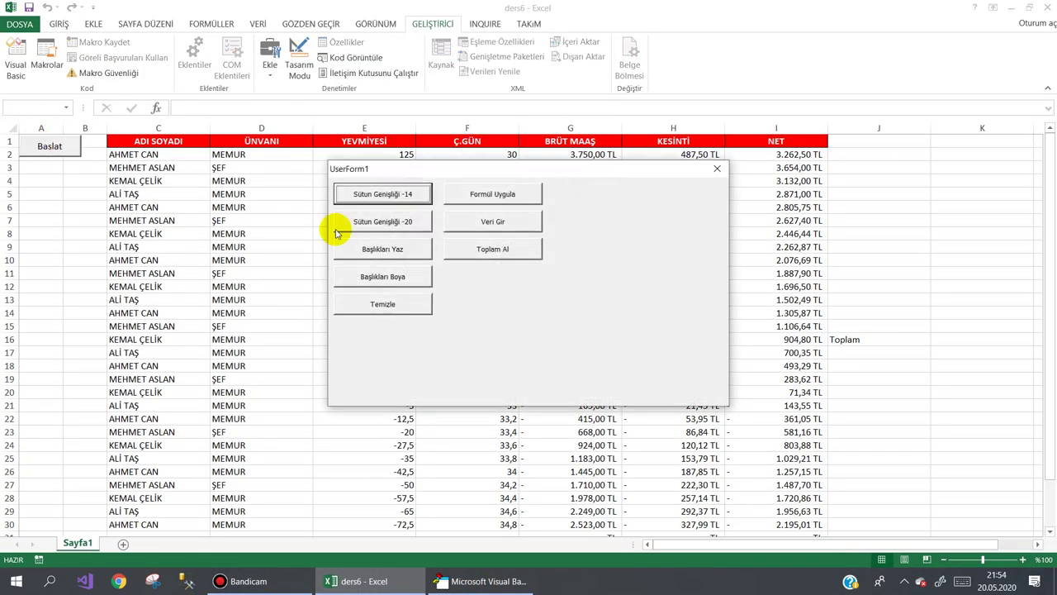
pyautogui.click(491, 248)
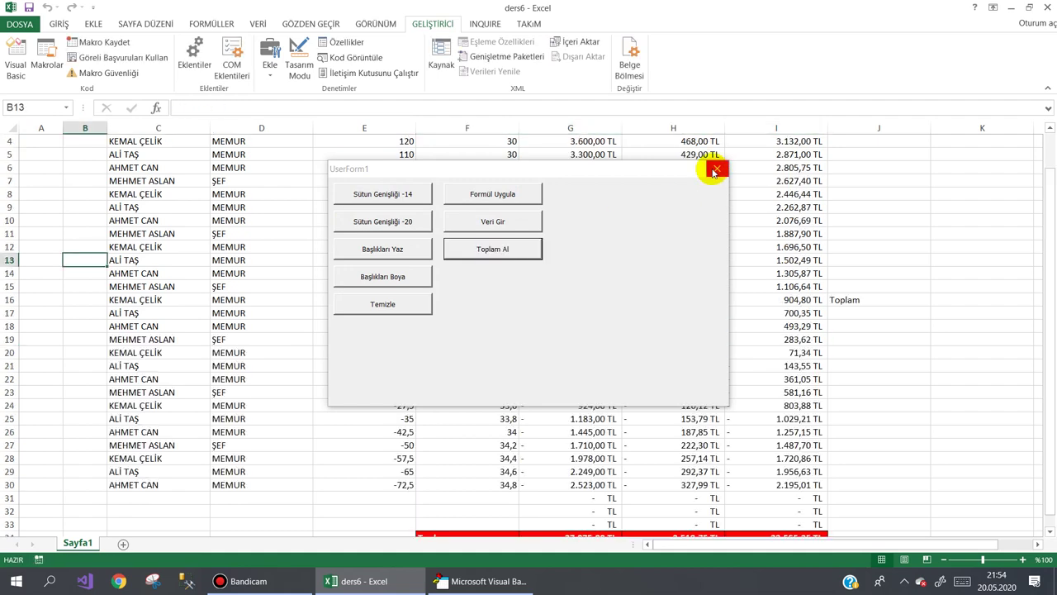
pyautogui.click(863, 299)
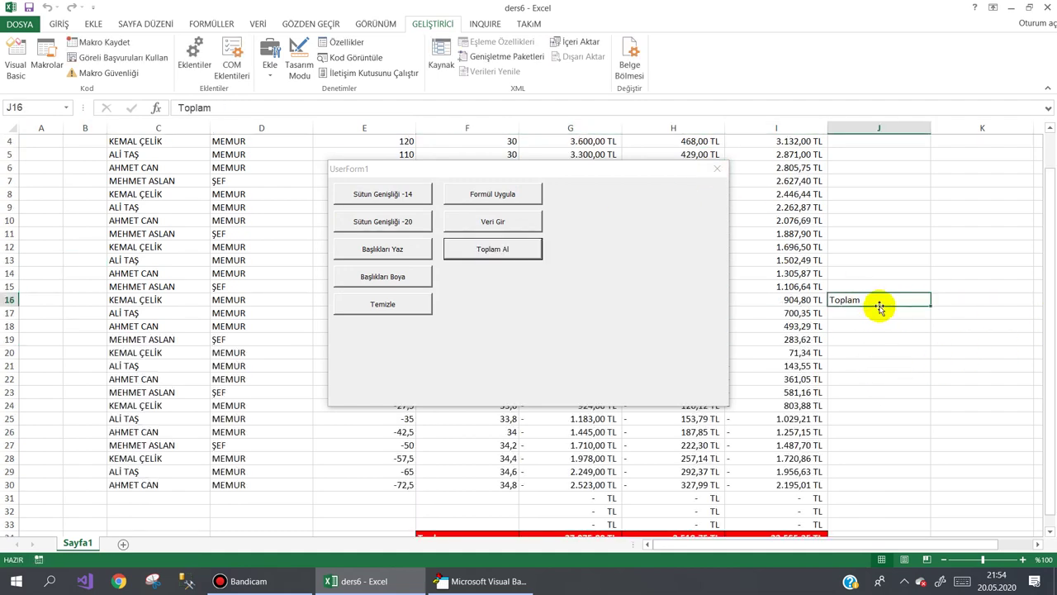
pyautogui.press('Delete')
pyautogui.scroll(-2, 561, 462)
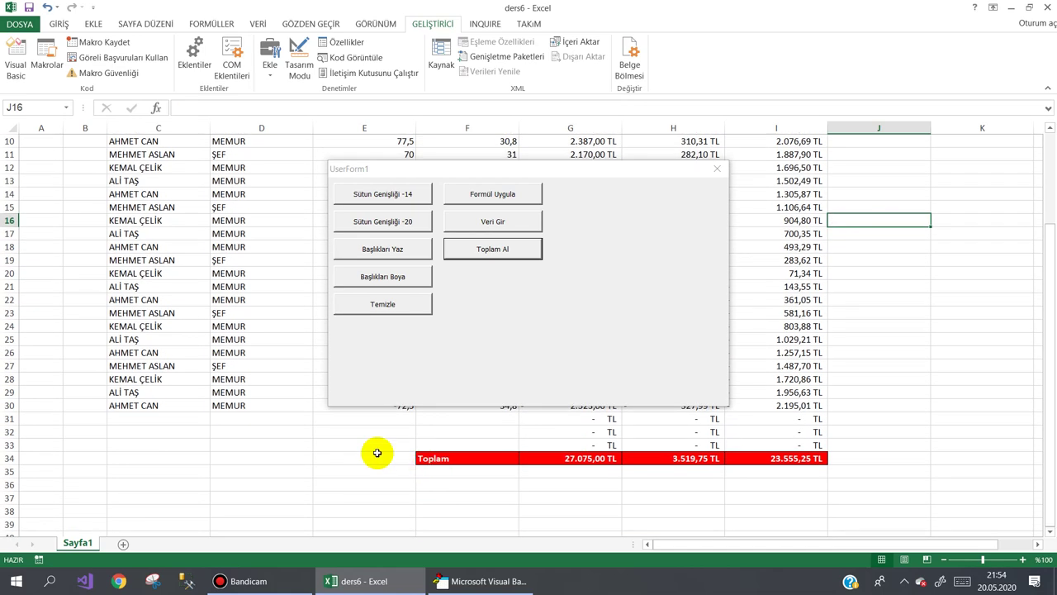
# - Rebuild the table with Temizle, Sütun Genişliği, Başlıkları Yaz, Boya, Formül Uygula, Veri Gir, Toplam Al
pyautogui.click(387, 304)
pyautogui.click(382, 198)
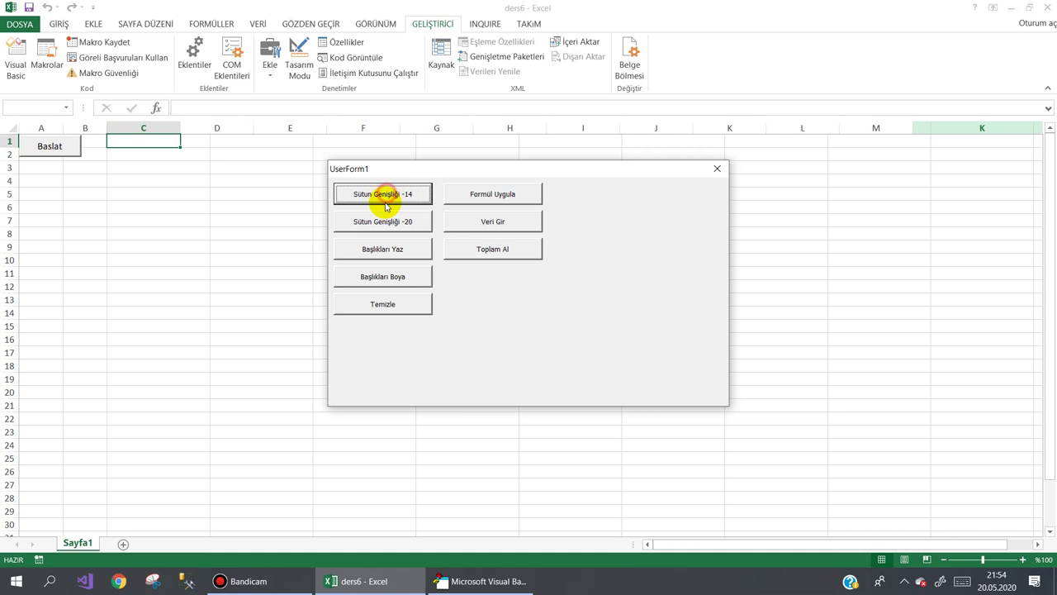
pyautogui.click(387, 250)
pyautogui.click(393, 279)
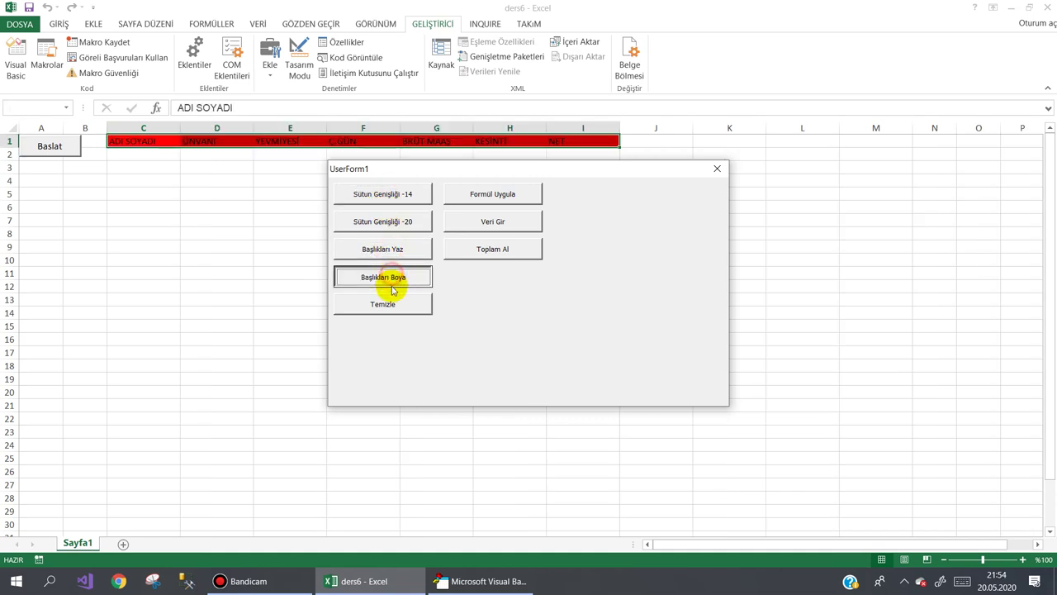
pyautogui.click(483, 192)
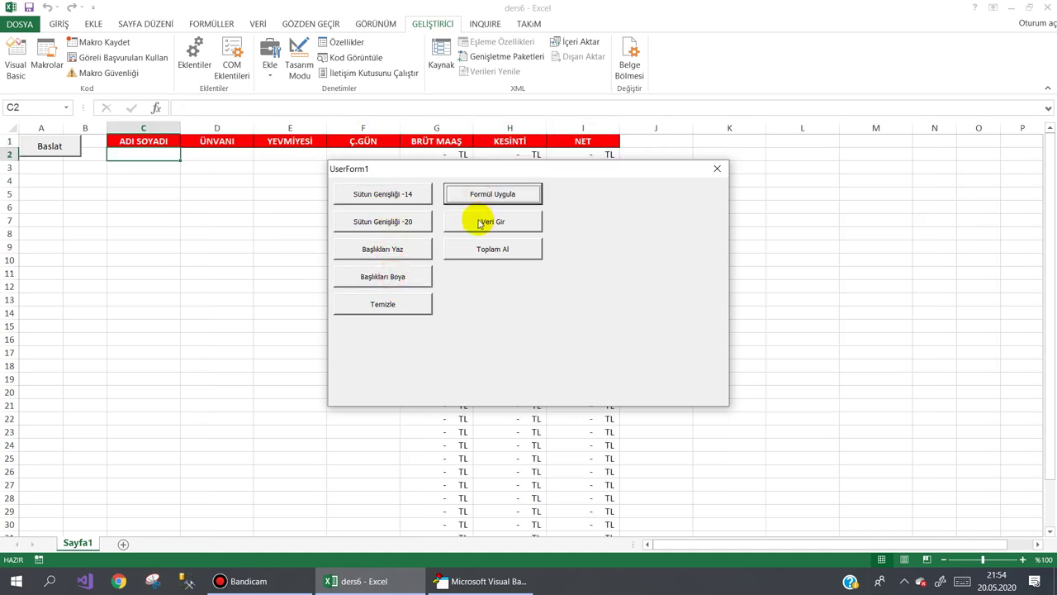
pyautogui.click(481, 223)
pyautogui.click(484, 247)
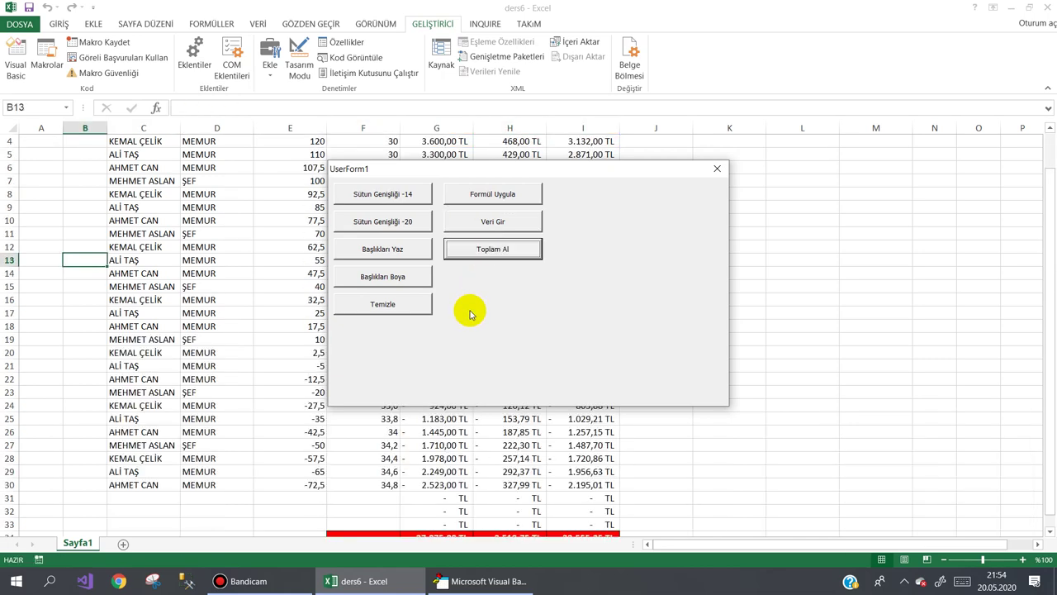
# - Check the formula in G28, shift the form around, and close it
pyautogui.click(449, 460)
pyautogui.scroll(-2, 449, 462)
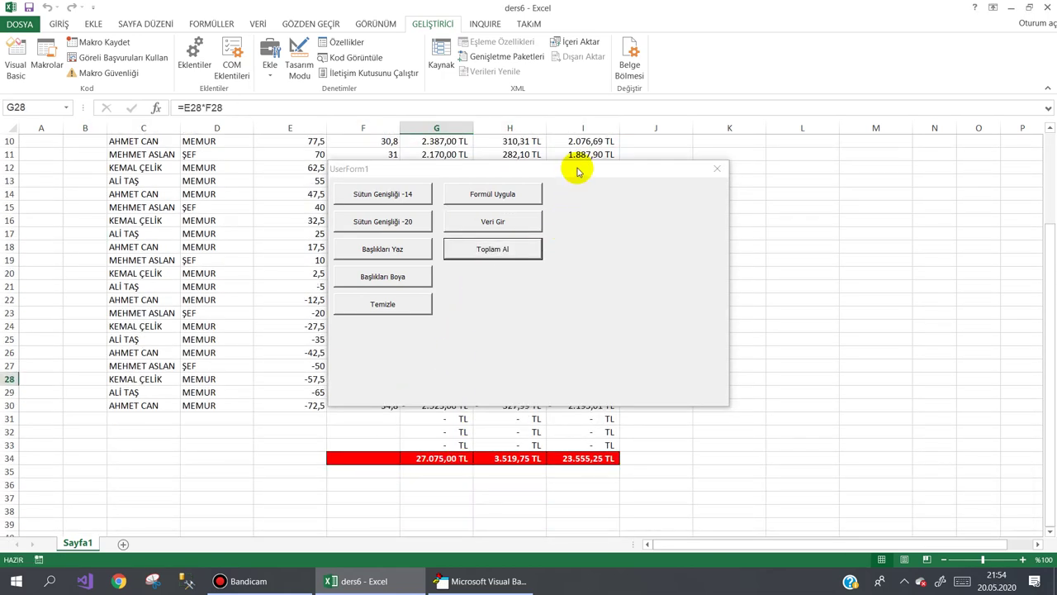
pyautogui.moveTo(575, 169); pyautogui.dragTo(932, 157)
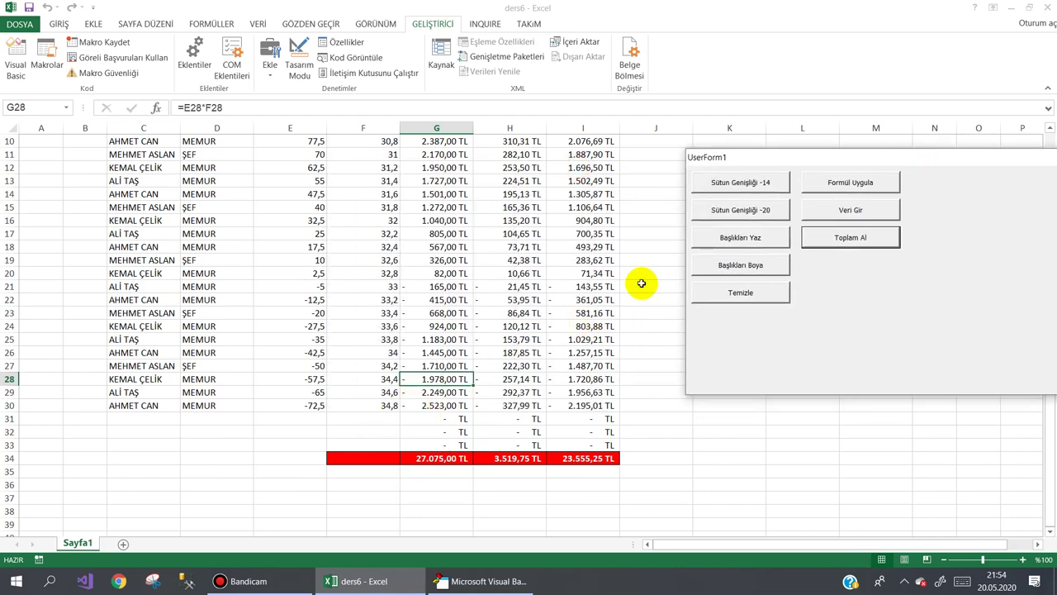
pyautogui.moveTo(942, 158); pyautogui.dragTo(550, 122)
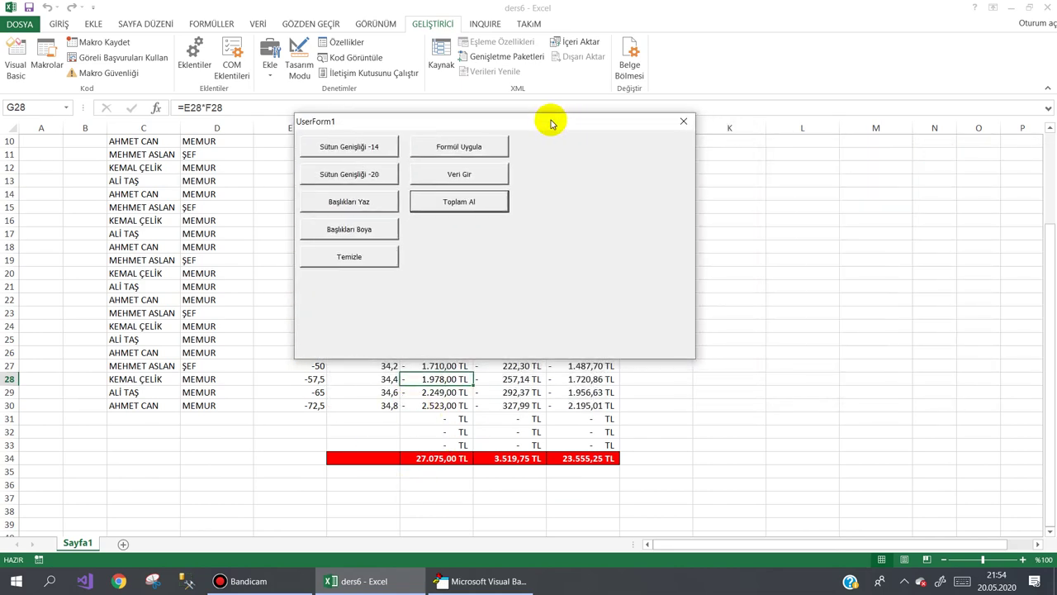
pyautogui.click(682, 124)
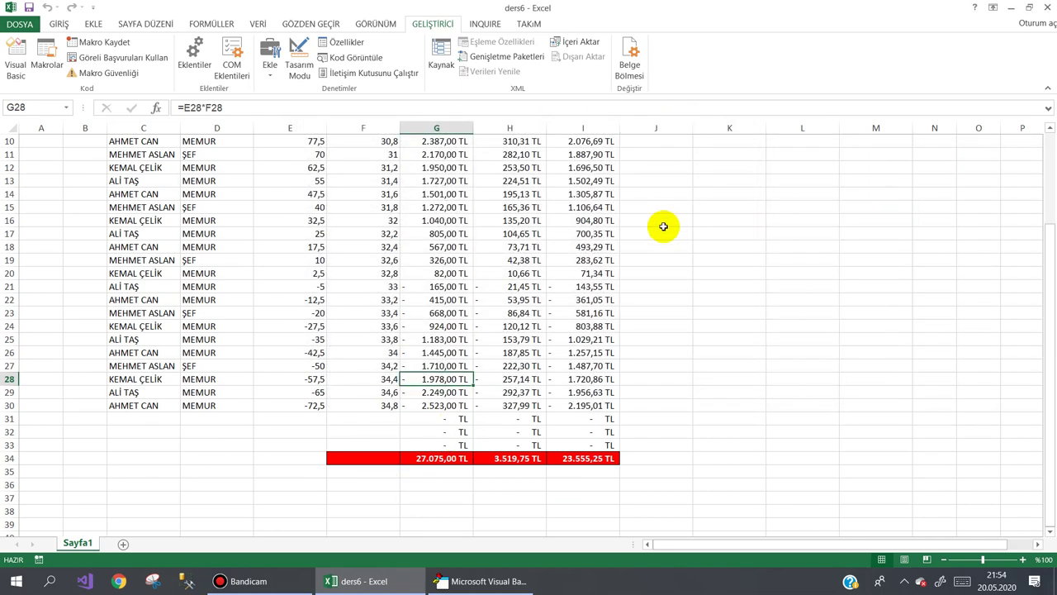
pyautogui.click(730, 234)
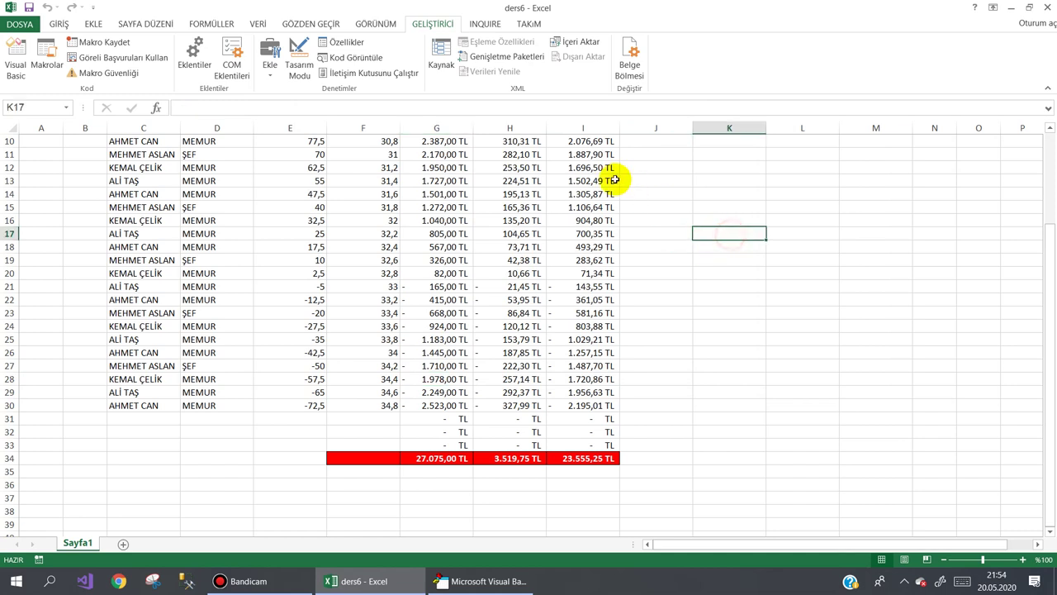
# - Start recording the toplamilave macro and enter the Toplam: label in F34
pyautogui.click(107, 41)
pyautogui.write('toplamilave')
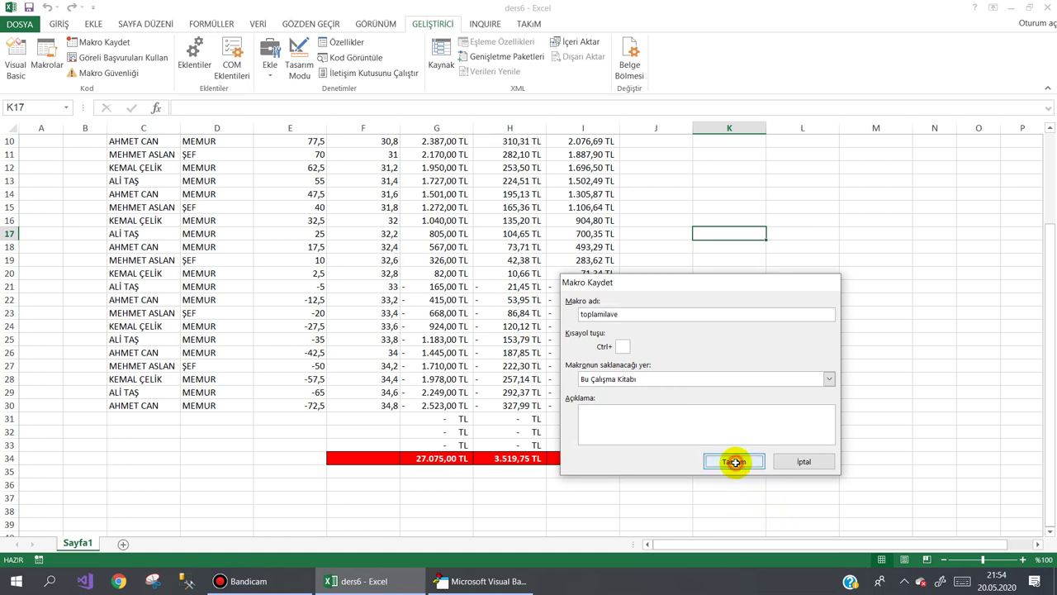
pyautogui.click(735, 461)
pyautogui.click(353, 459)
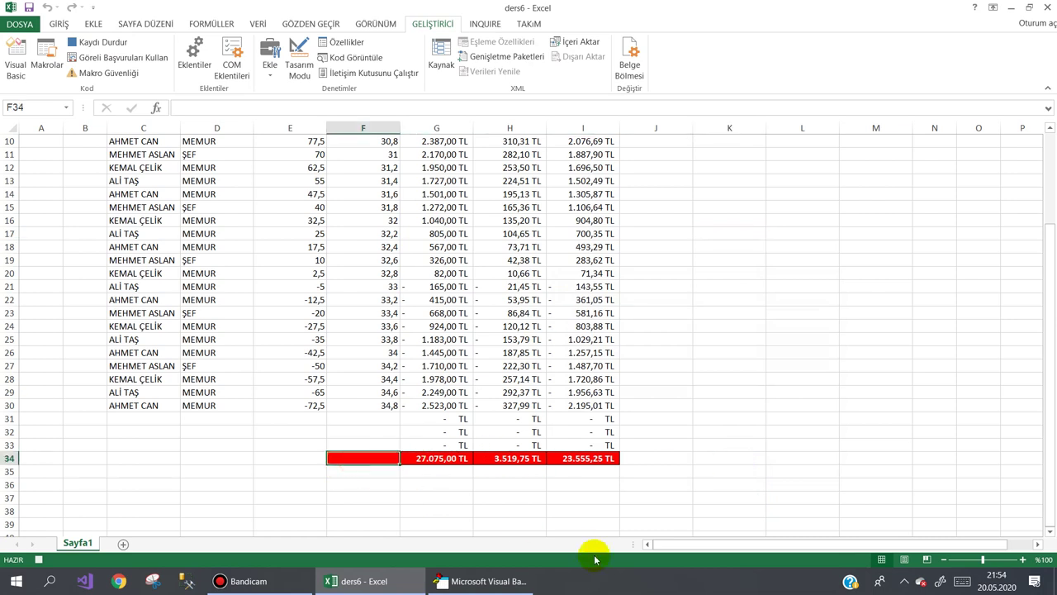
pyautogui.write('Toplam:')
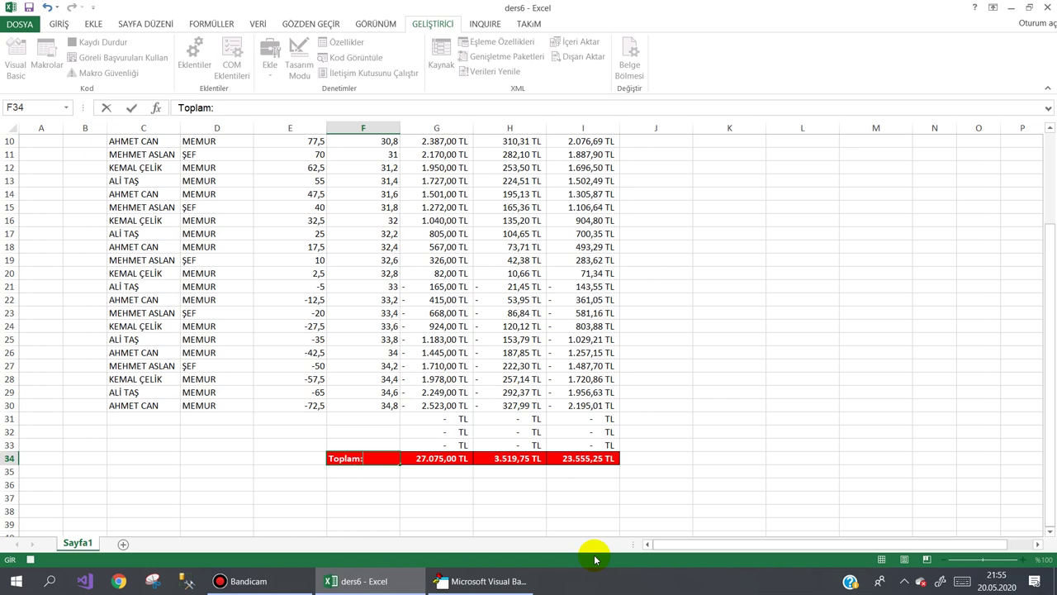
pyautogui.hotkey('ctrl', 'Return')
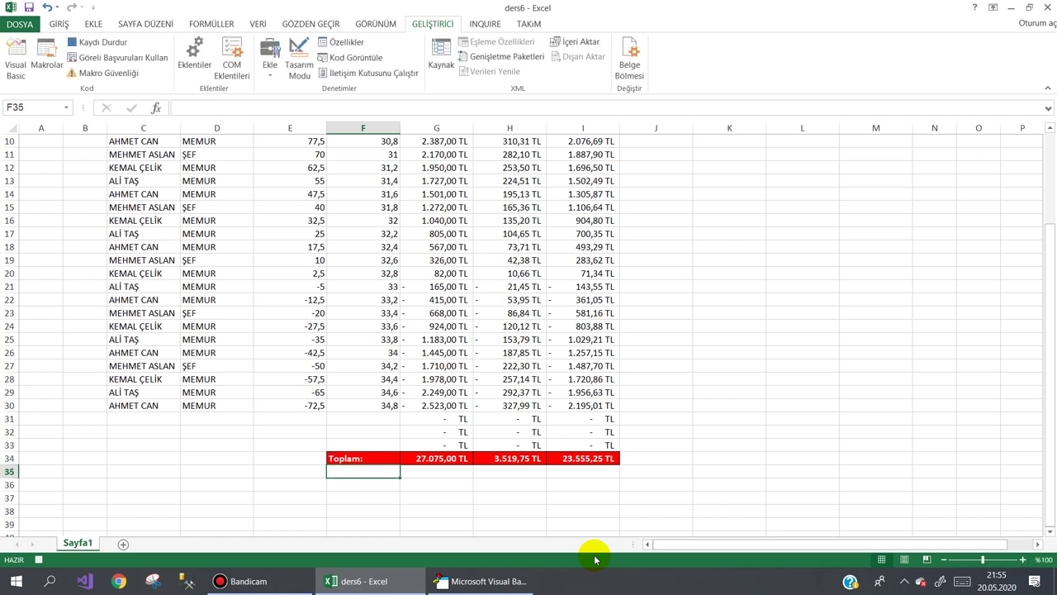
# - Right-align the Toplam: label, enlarge it to 16 pt and colour it dark blue
pyautogui.click(58, 23)
pyautogui.click(271, 72)
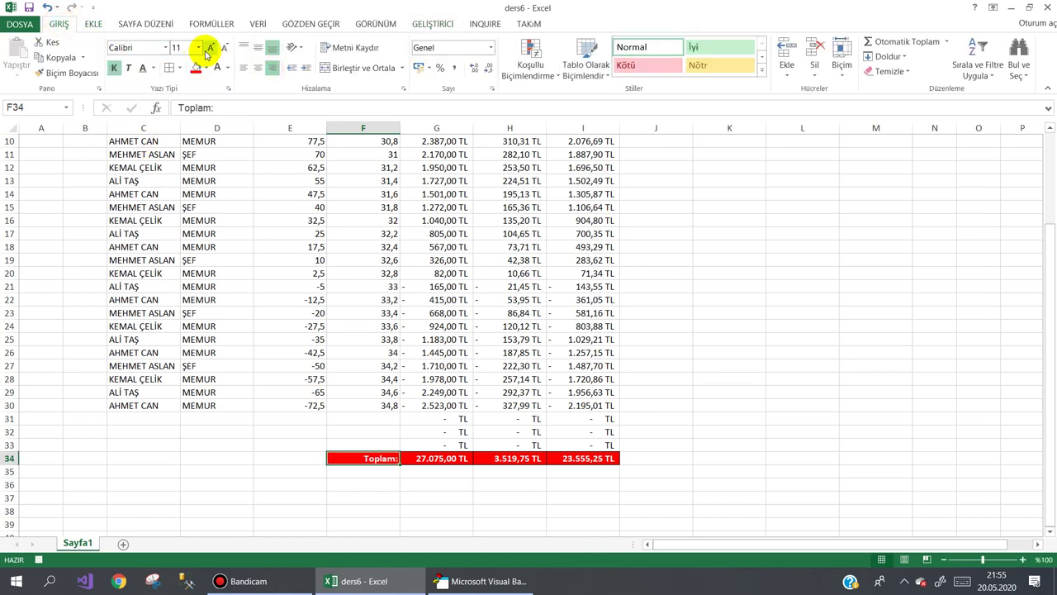
pyautogui.click(208, 47)
pyautogui.click(207, 48)
pyautogui.click(208, 48)
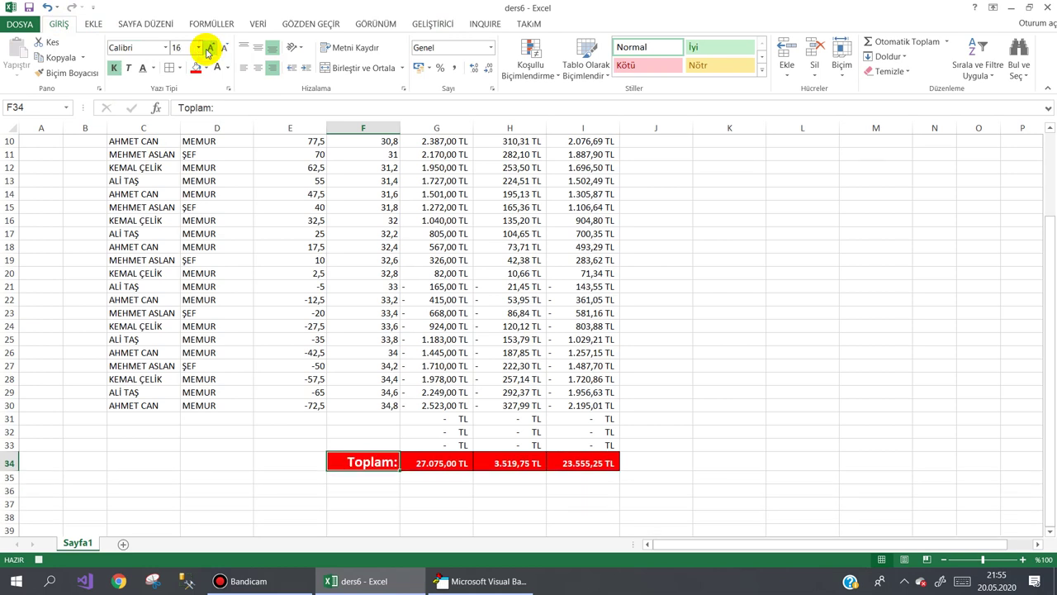
pyautogui.click(227, 68)
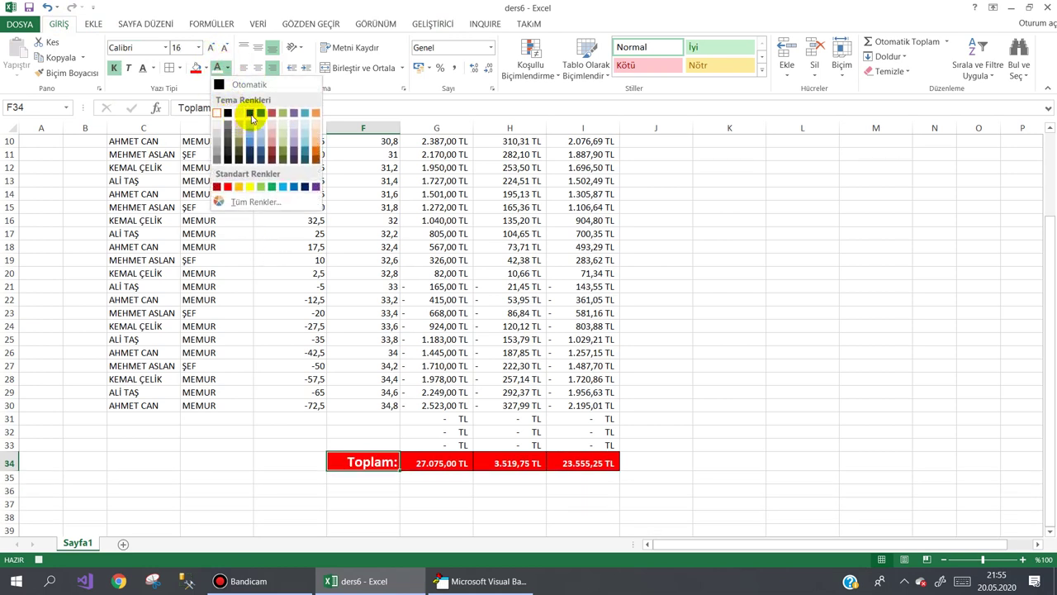
pyautogui.click(249, 116)
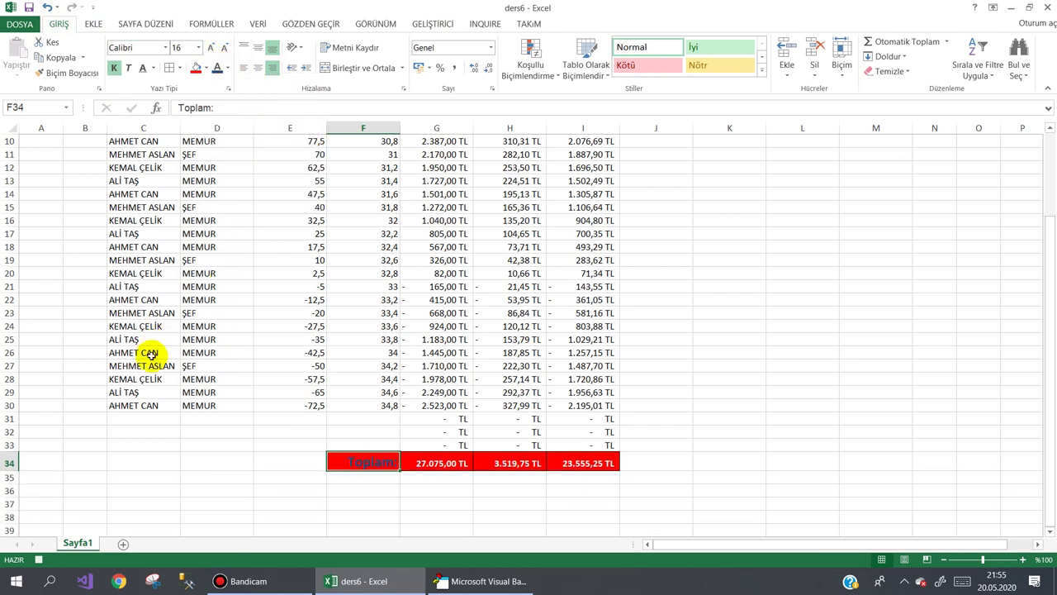
# - Select B21 and stop the macro recording
pyautogui.click(68, 288)
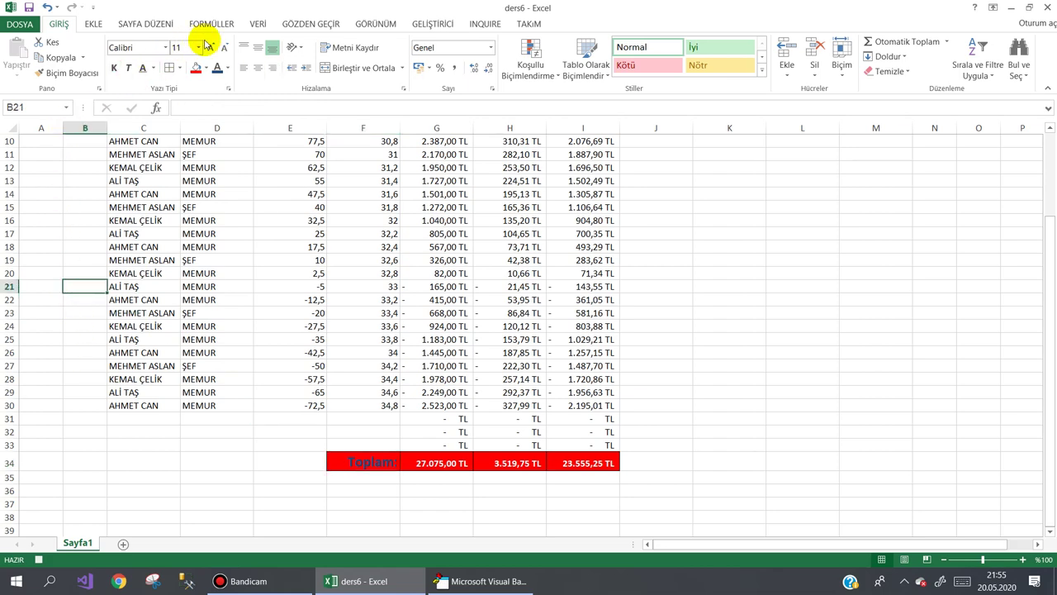
pyautogui.click(425, 23)
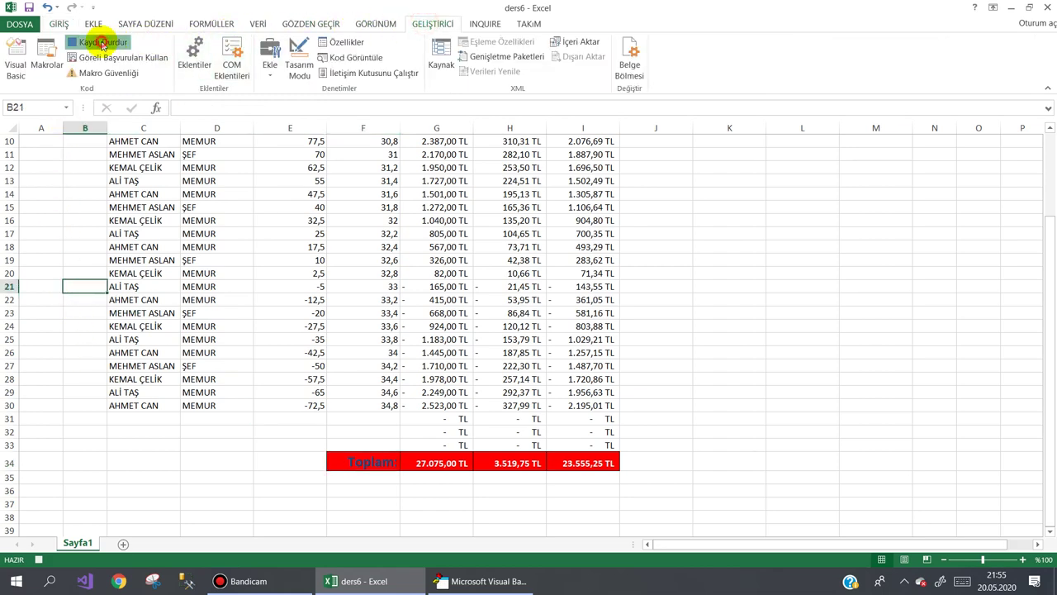
pyautogui.click(446, 573)
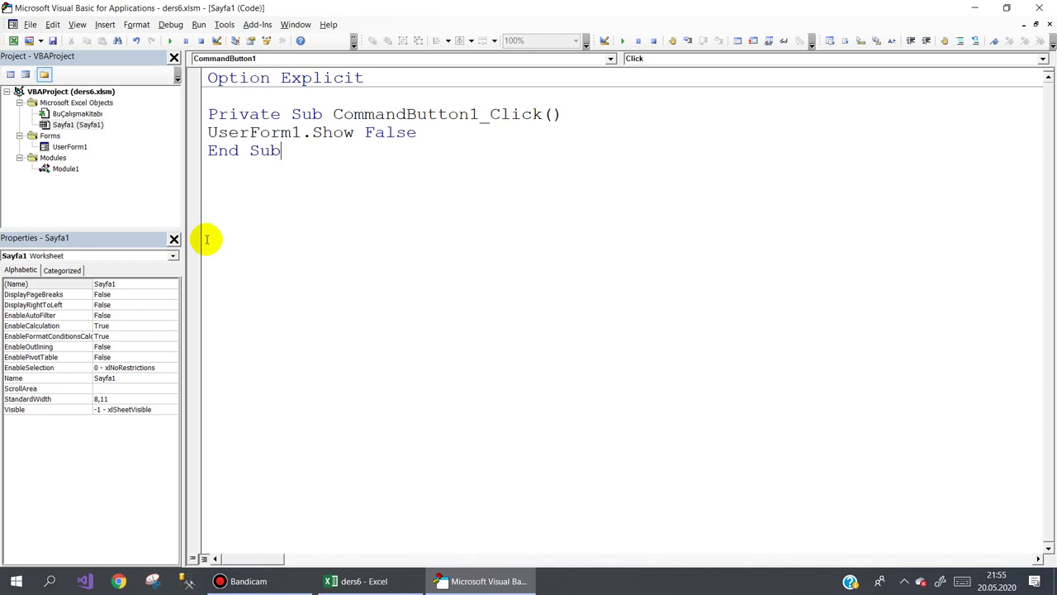
# - Cut the toplamilave code from Module1 and paste it before End Sub in the Toplam Al routine
pyautogui.doubleClick(66, 169)
pyautogui.moveTo(458, 496); pyautogui.dragTo(210, 118)
pyautogui.hotkey('ctrl', 'c')
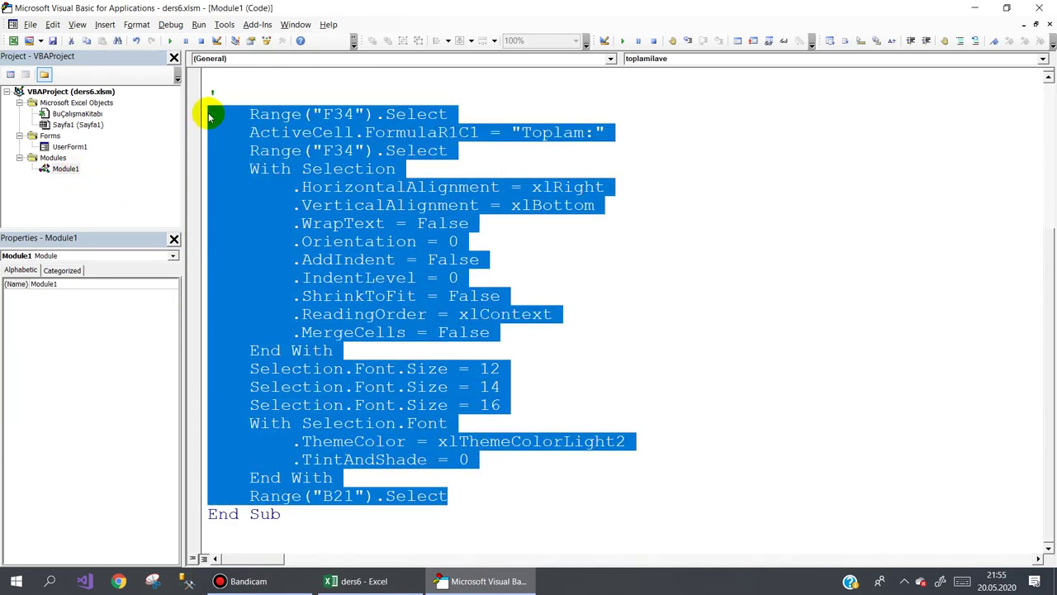
pyautogui.press('Delete')
pyautogui.doubleClick(70, 147)
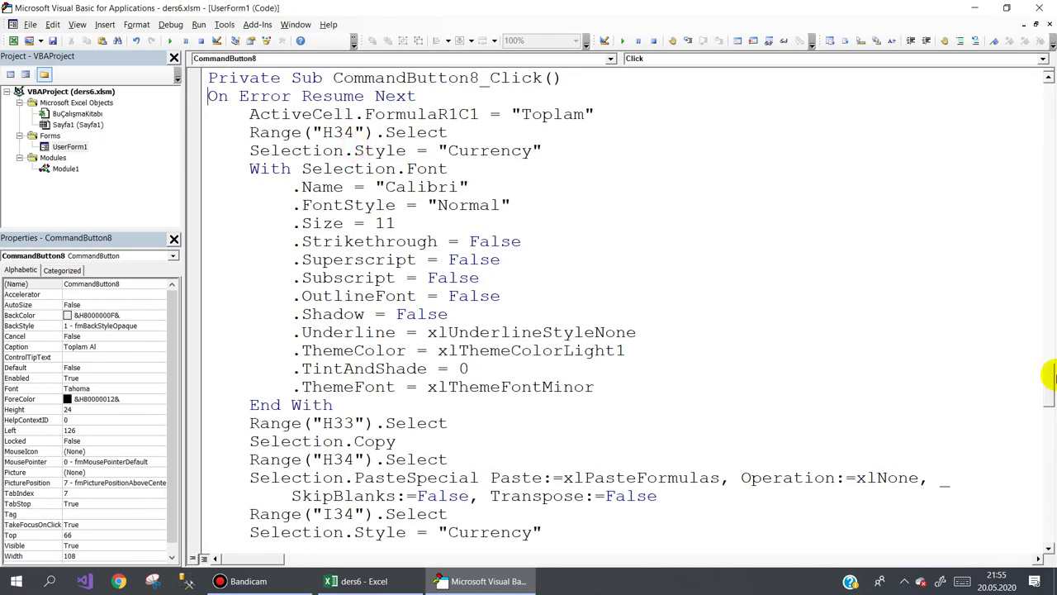
pyautogui.moveTo(1051, 374); pyautogui.dragTo(1040, 524)
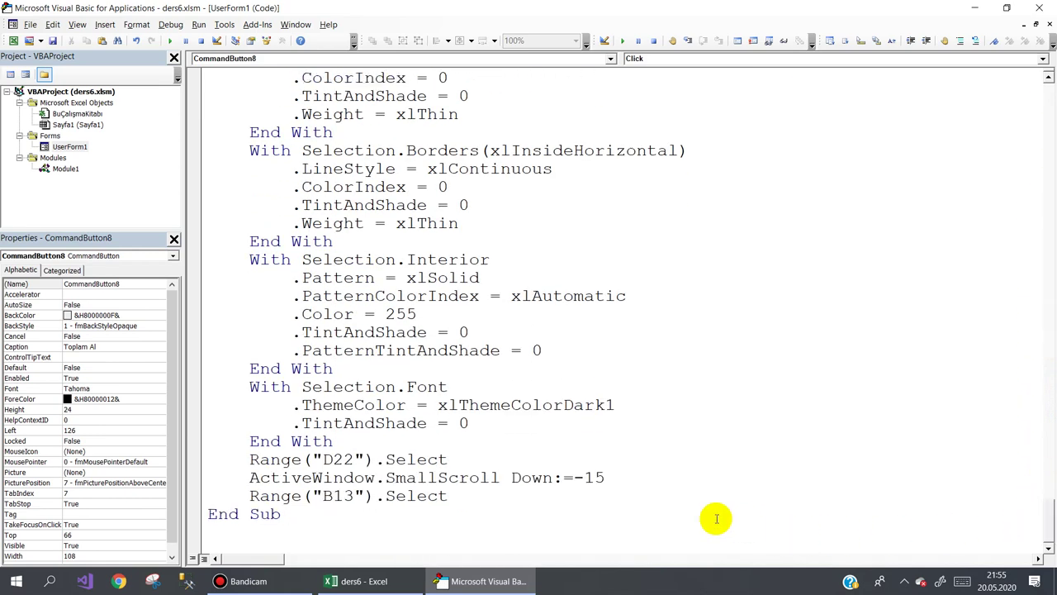
pyautogui.press('Return')
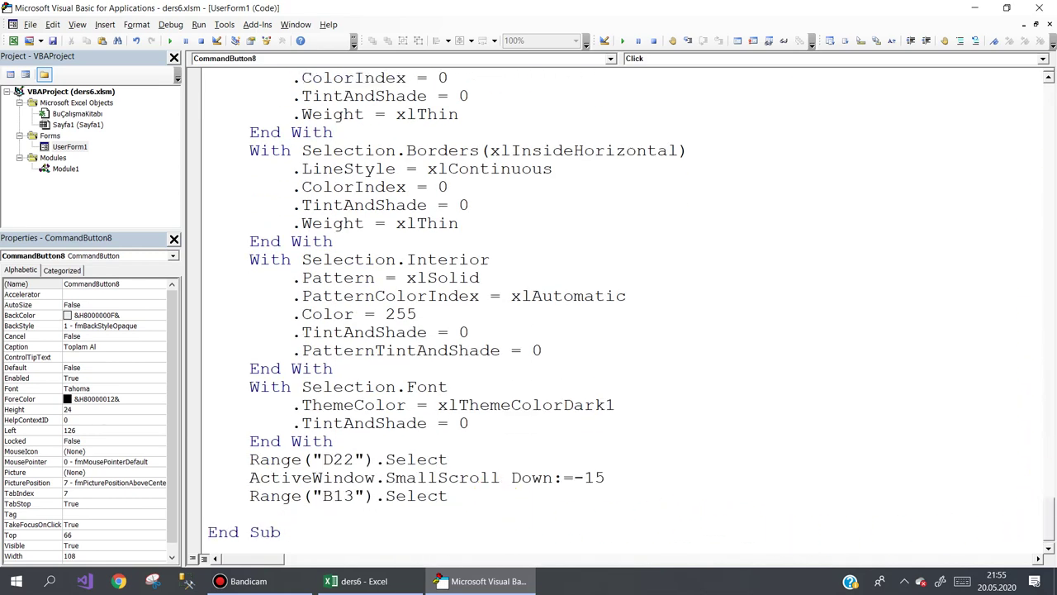
pyautogui.hotkey('ctrl', 'v')
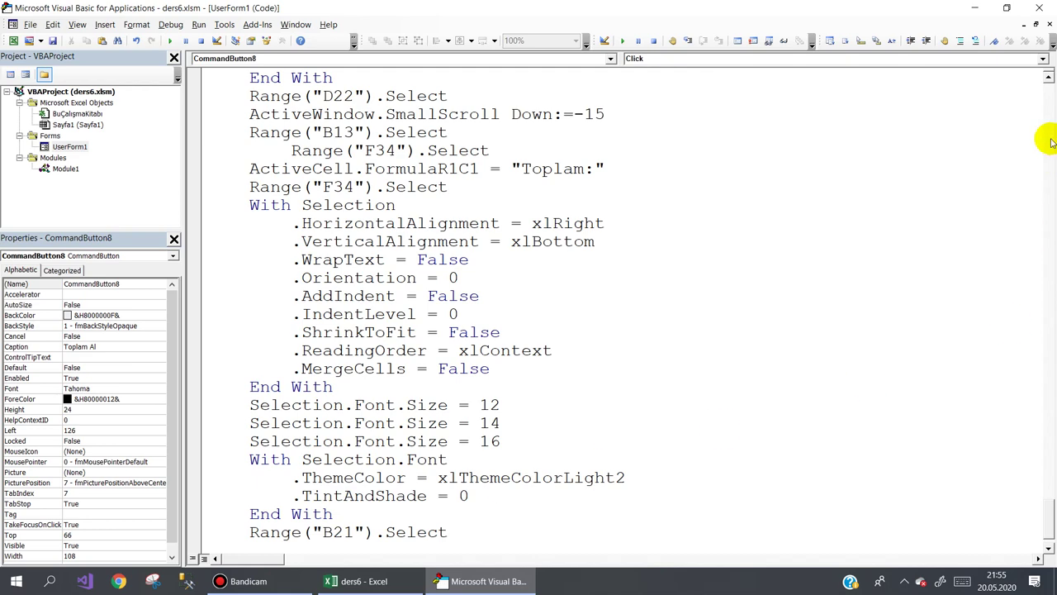
pyautogui.click(974, 6)
# - Open the form, clear the sheet, and write and paint the red header row
pyautogui.scroll(3, 369, 289)
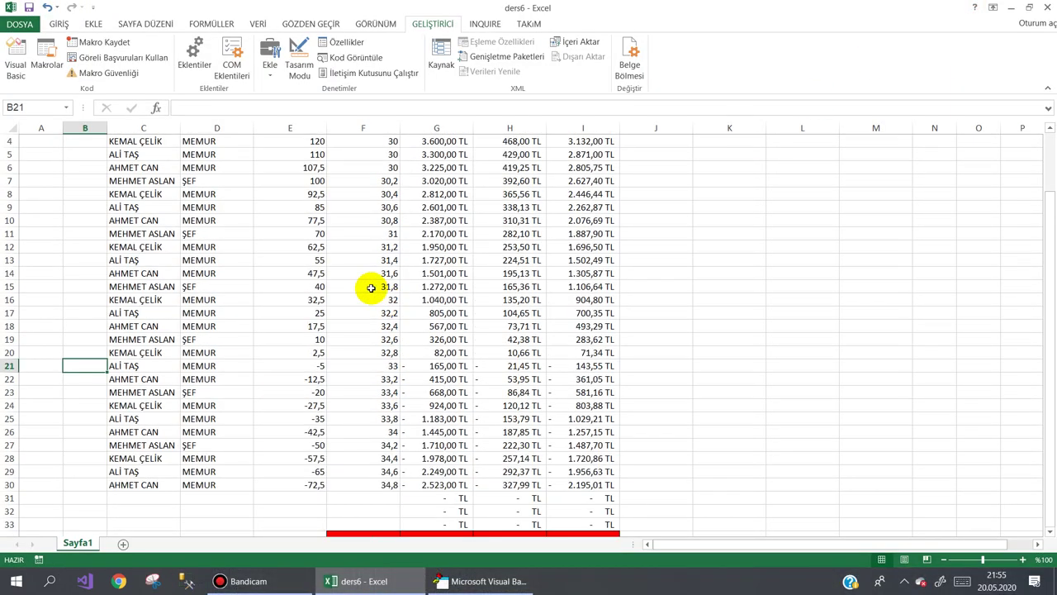
pyautogui.scroll(1, 369, 288)
pyautogui.click(45, 148)
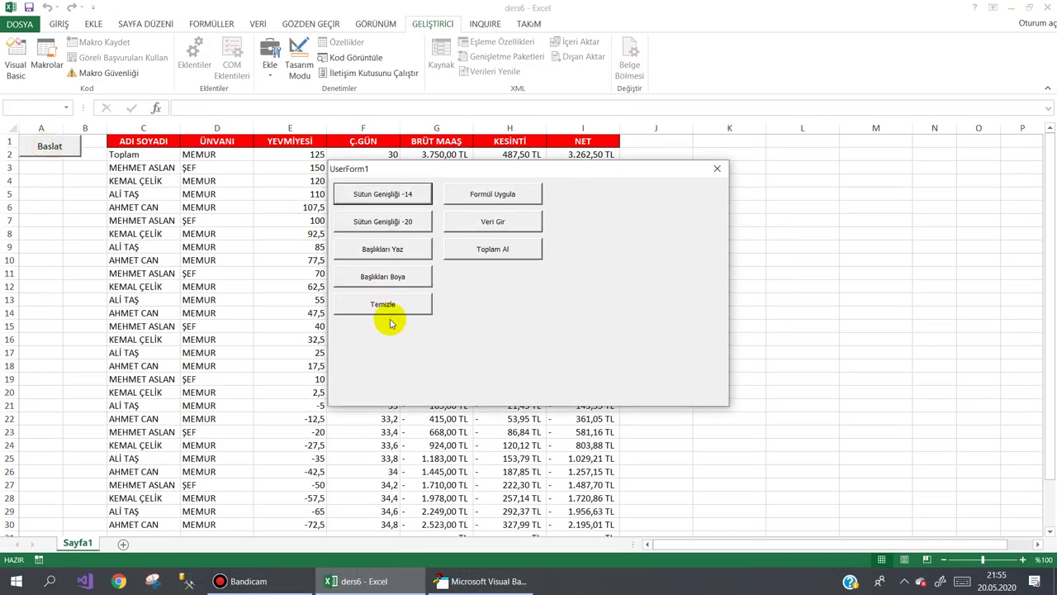
pyautogui.click(405, 304)
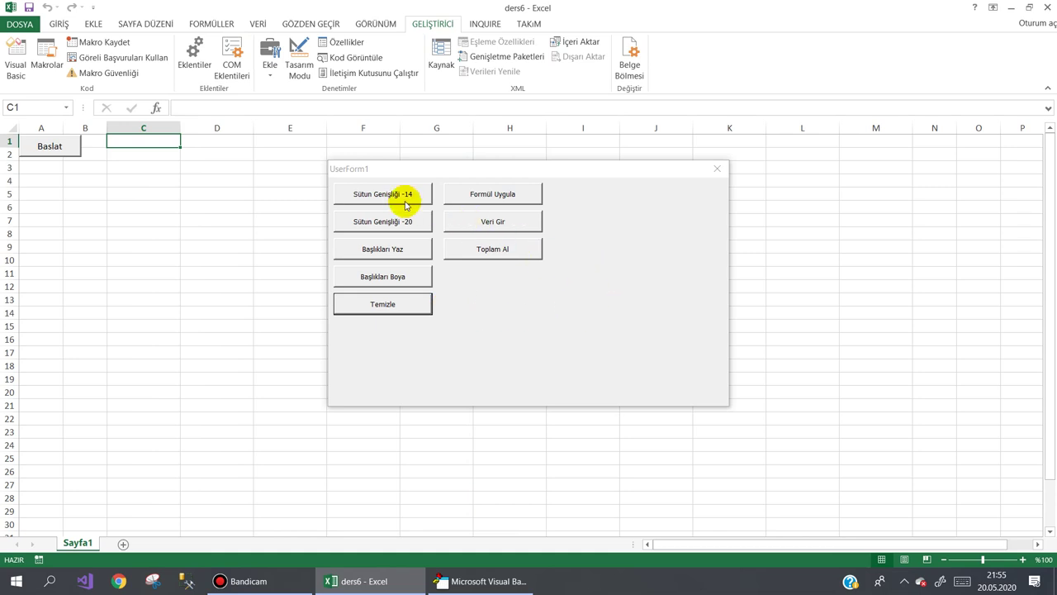
pyautogui.click(387, 251)
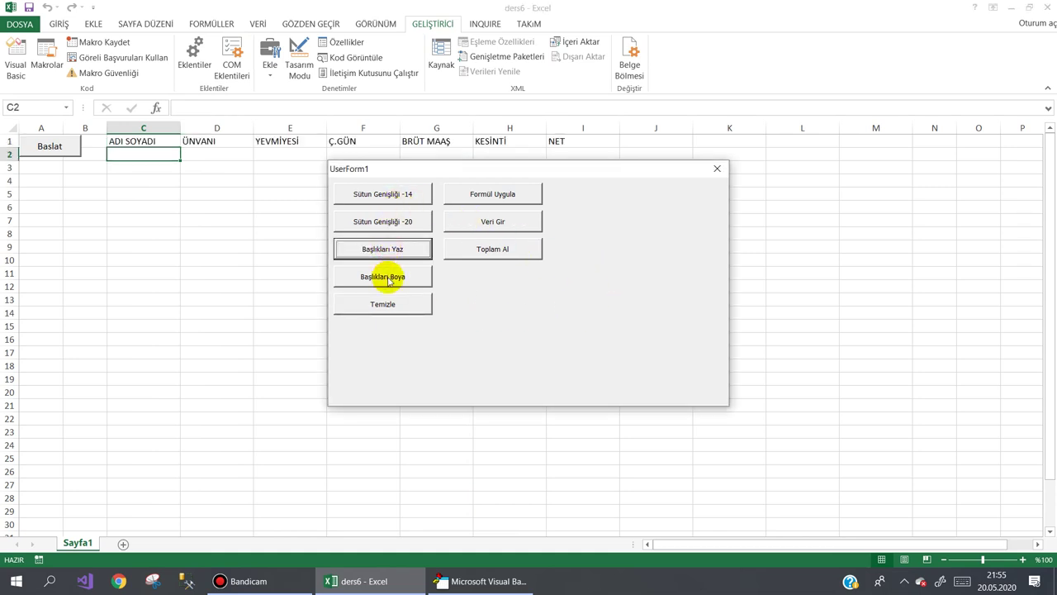
pyautogui.click(388, 279)
# - Apply formulas, enter employee data, add the totals row with its dark-blue label, then close the form
pyautogui.click(501, 196)
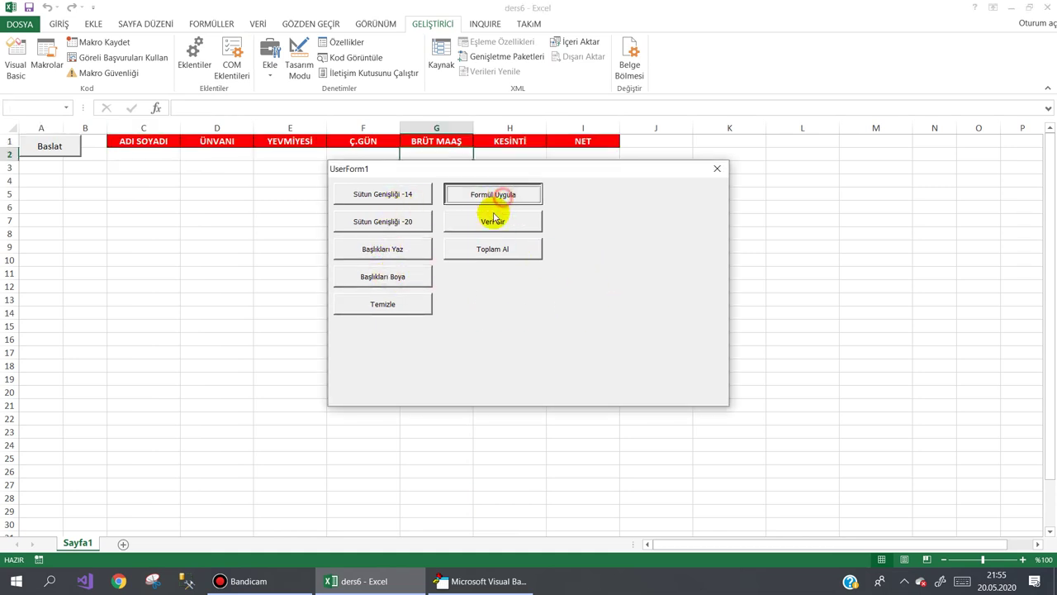
pyautogui.click(493, 220)
pyautogui.click(487, 251)
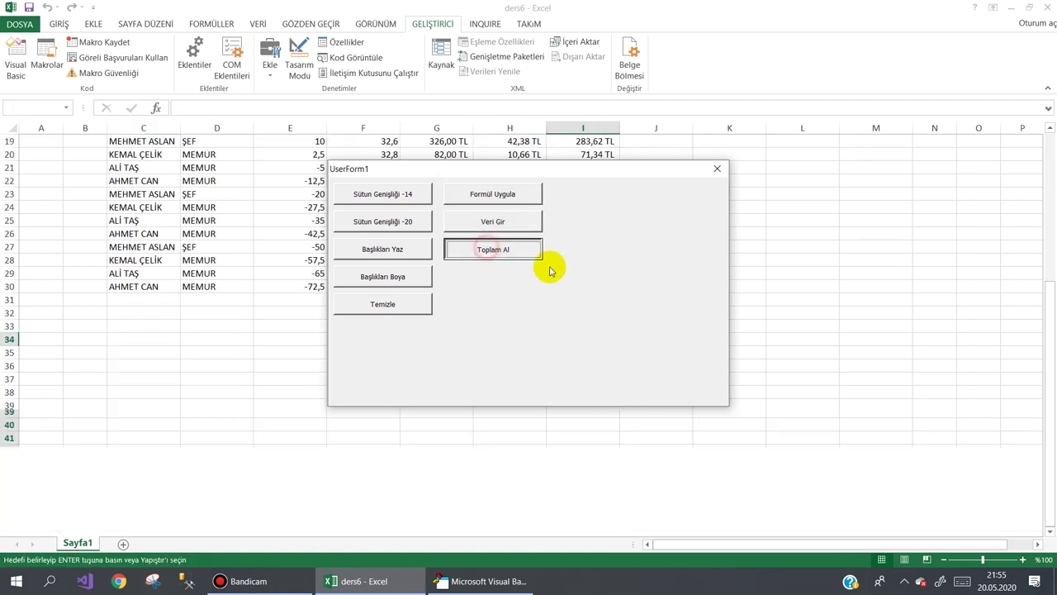
pyautogui.click(907, 303)
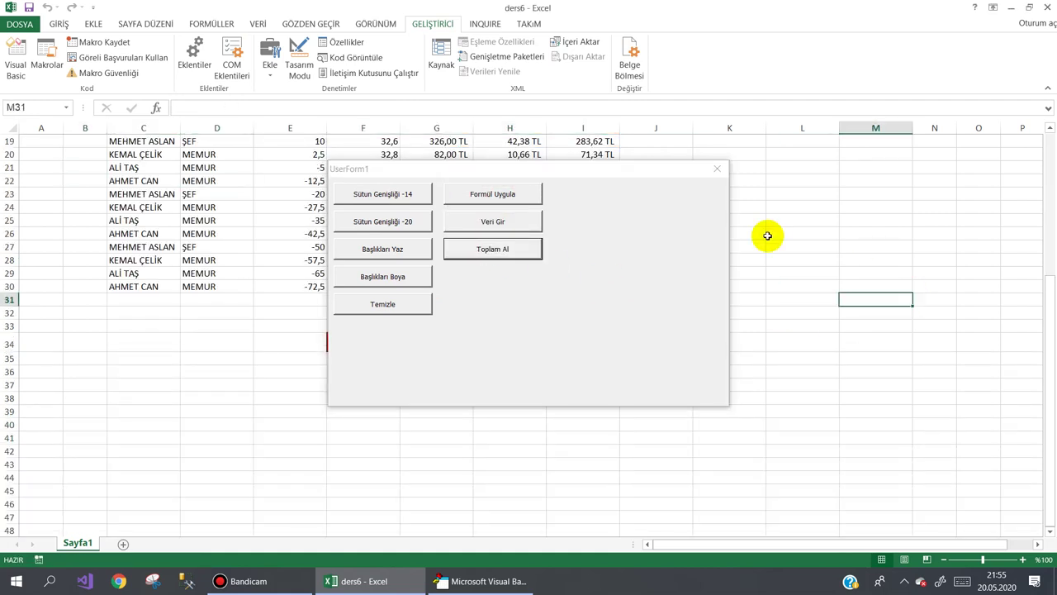
pyautogui.moveTo(470, 174); pyautogui.dragTo(863, 154)
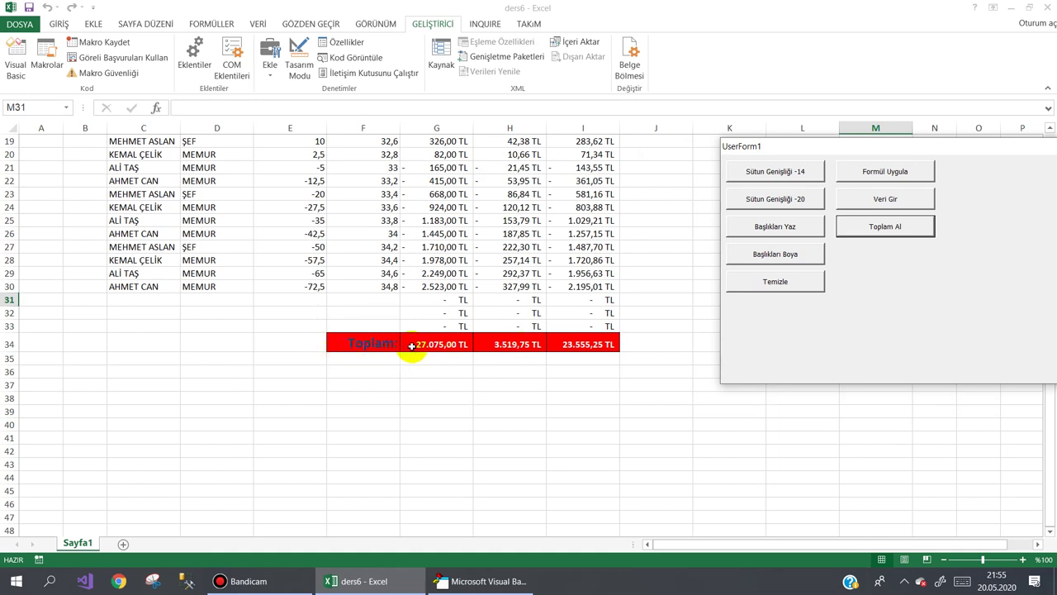
pyautogui.moveTo(900, 146); pyautogui.dragTo(398, 147)
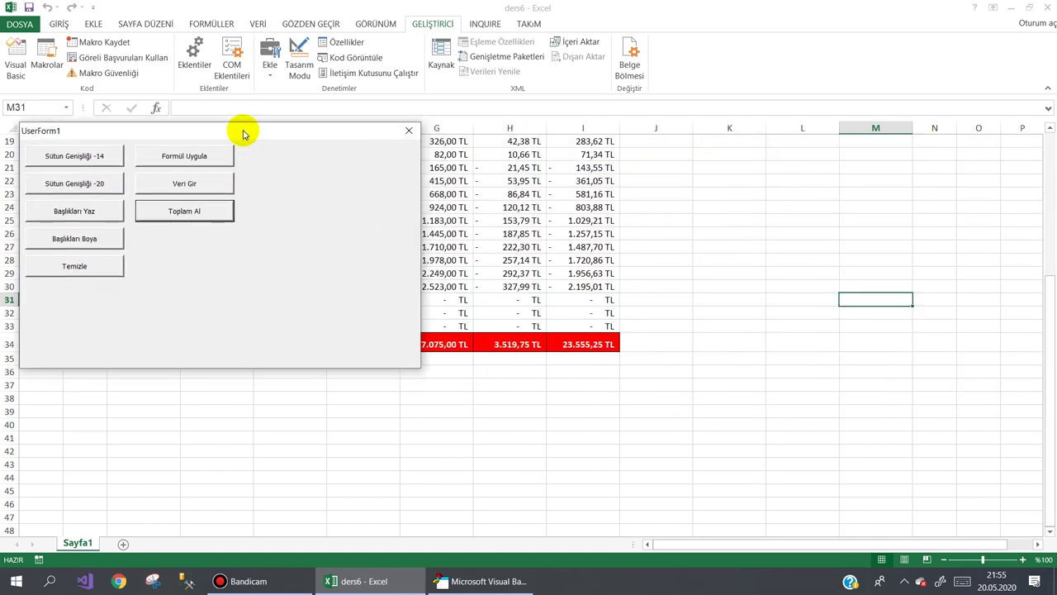
pyautogui.click(448, 131)
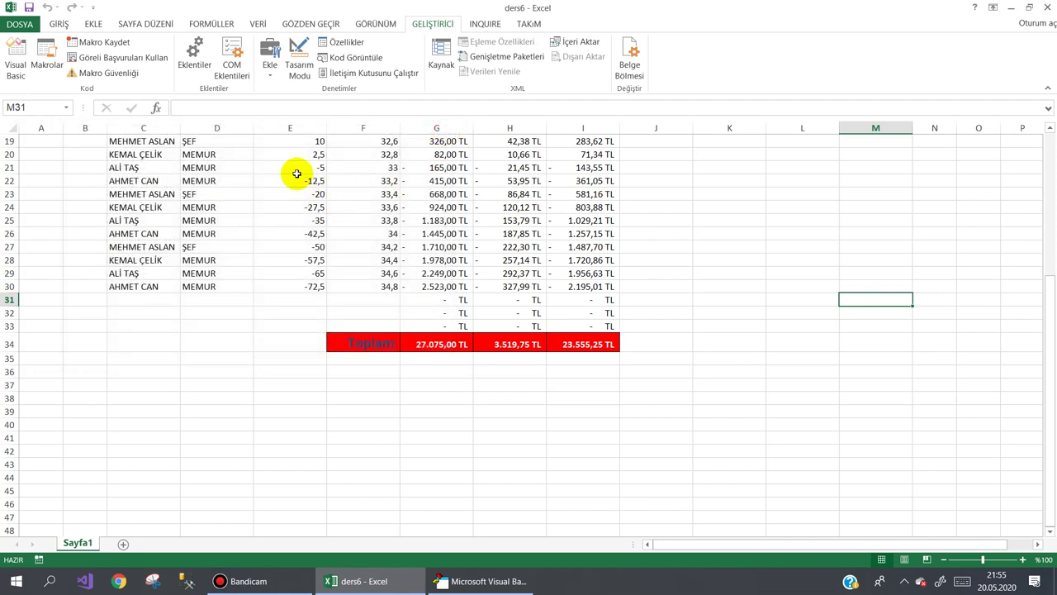
# - Start recording macro grafik and insert a 2-D clustered column chart of totals F34:I34
pyautogui.click(103, 42)
pyautogui.write('grafik')
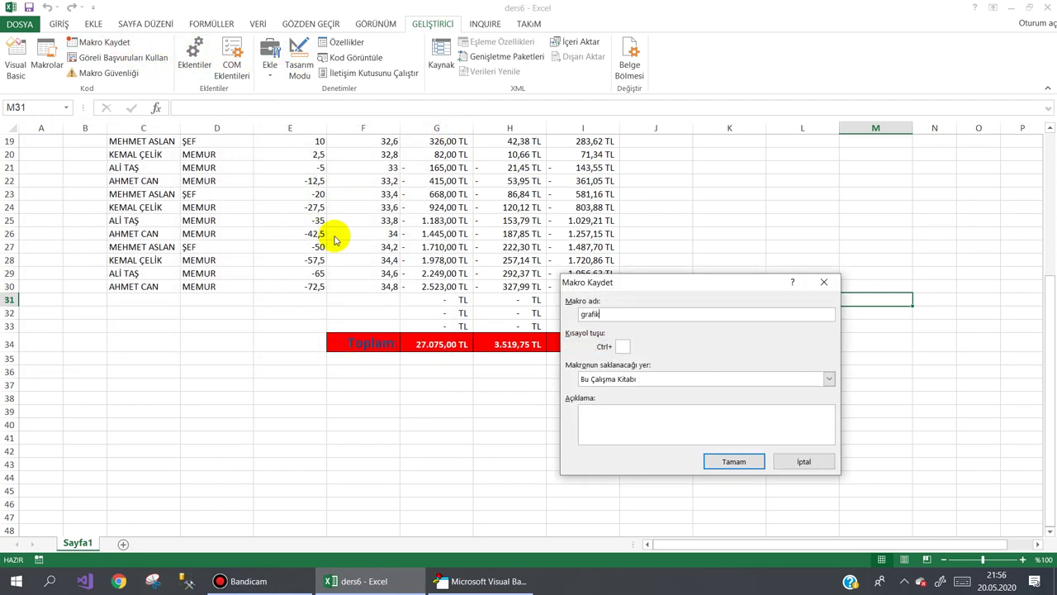
pyautogui.click(720, 460)
pyautogui.moveTo(379, 342); pyautogui.dragTo(610, 344)
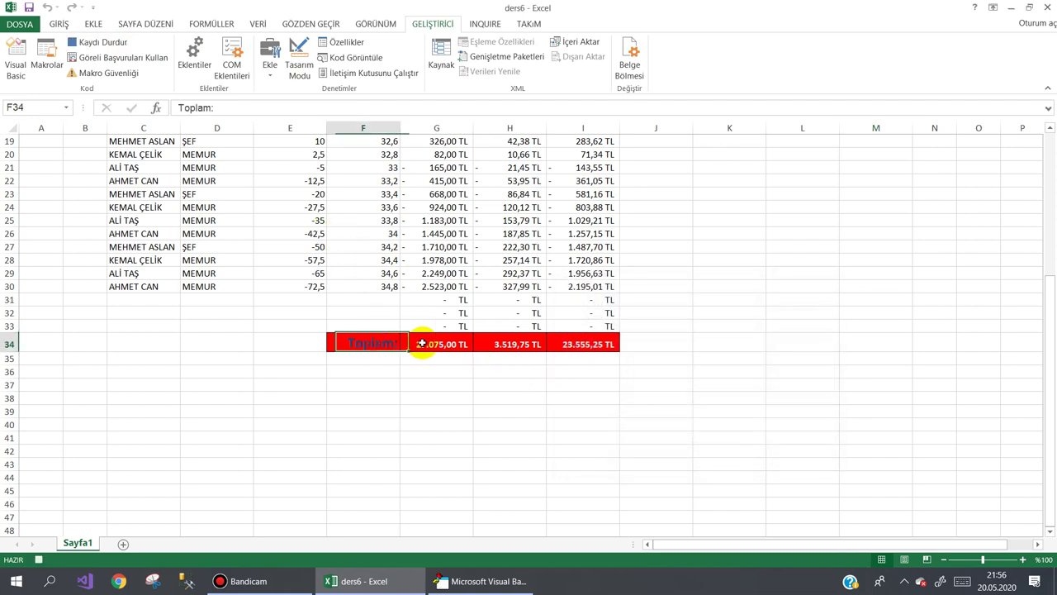
pyautogui.click(92, 23)
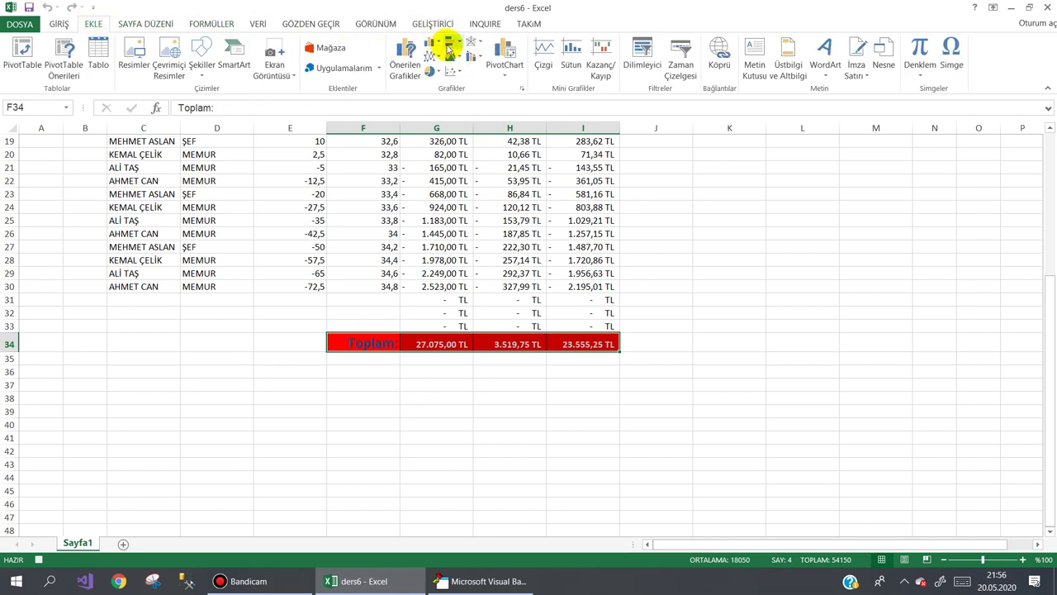
pyautogui.click(431, 42)
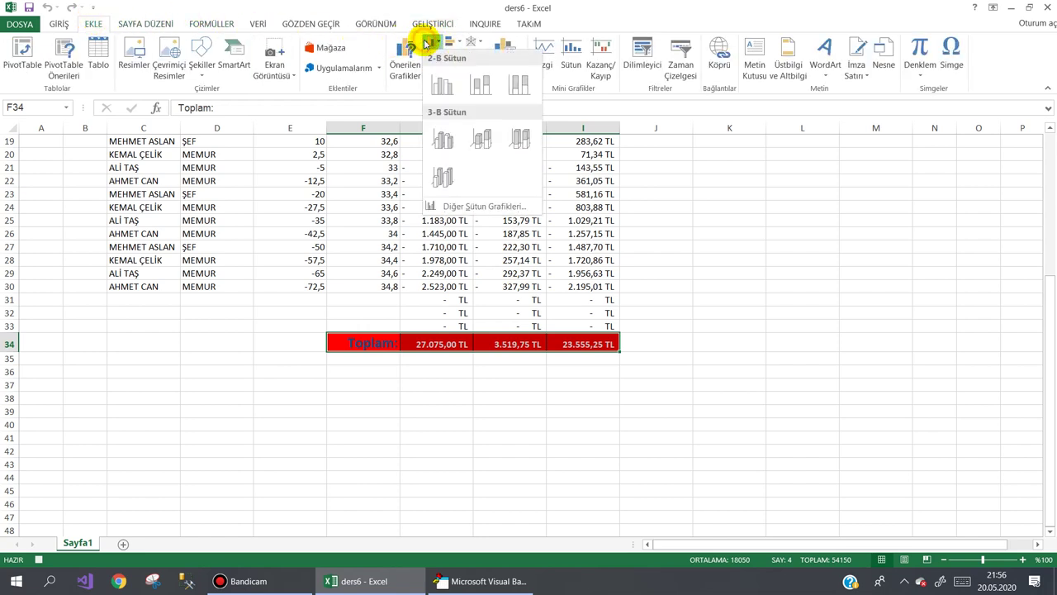
pyautogui.click(451, 82)
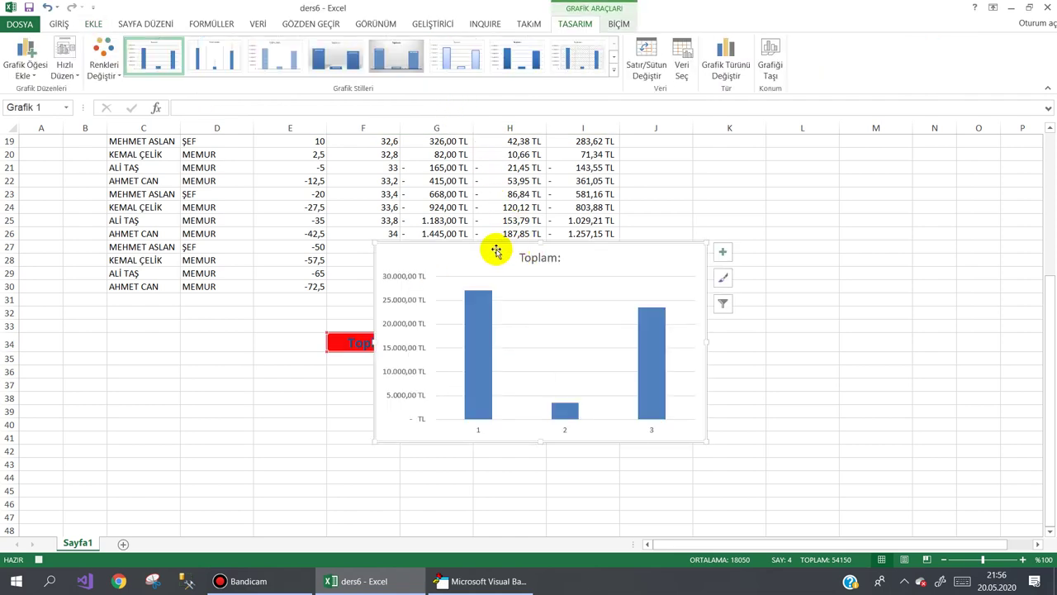
# - Move the chart beside the table at J2, return to cell A3, and stop recording
pyautogui.moveTo(492, 248); pyautogui.dragTo(736, 149)
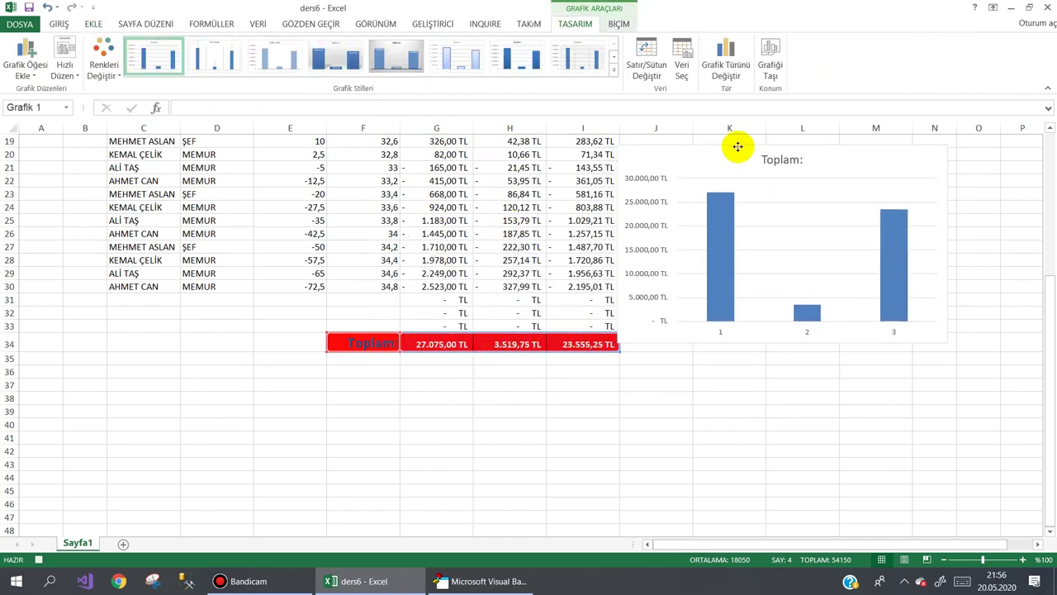
pyautogui.scroll(6, 779, 214)
pyautogui.moveTo(708, 389); pyautogui.dragTo(711, 153)
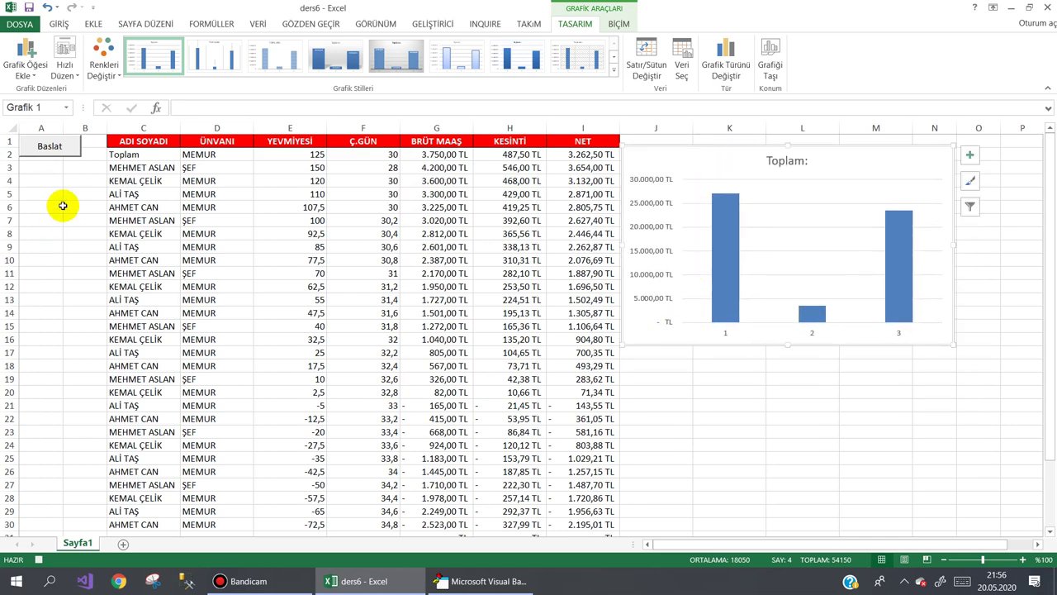
pyautogui.click(41, 170)
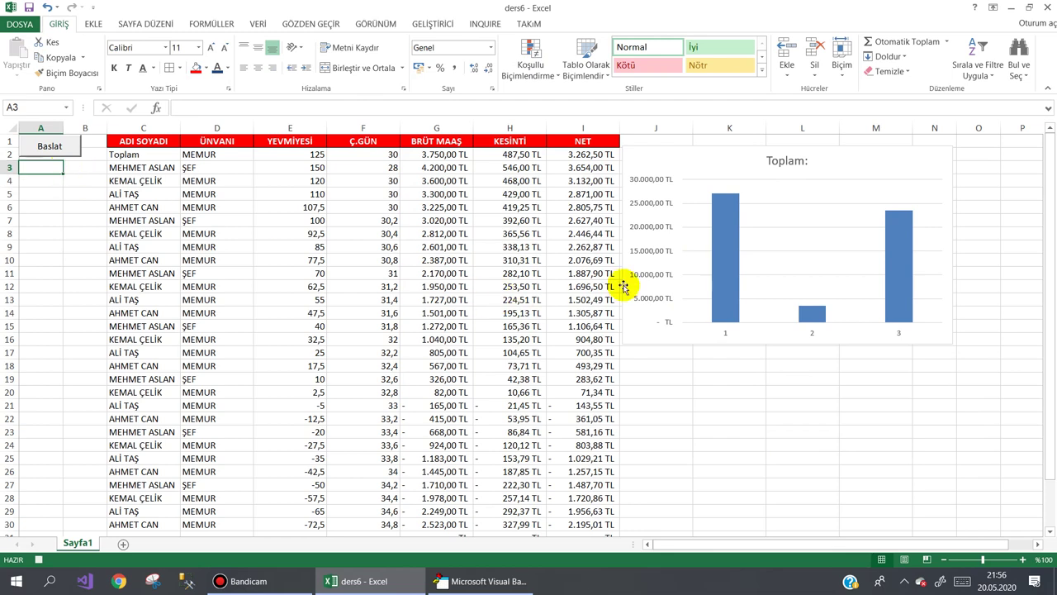
pyautogui.click(409, 24)
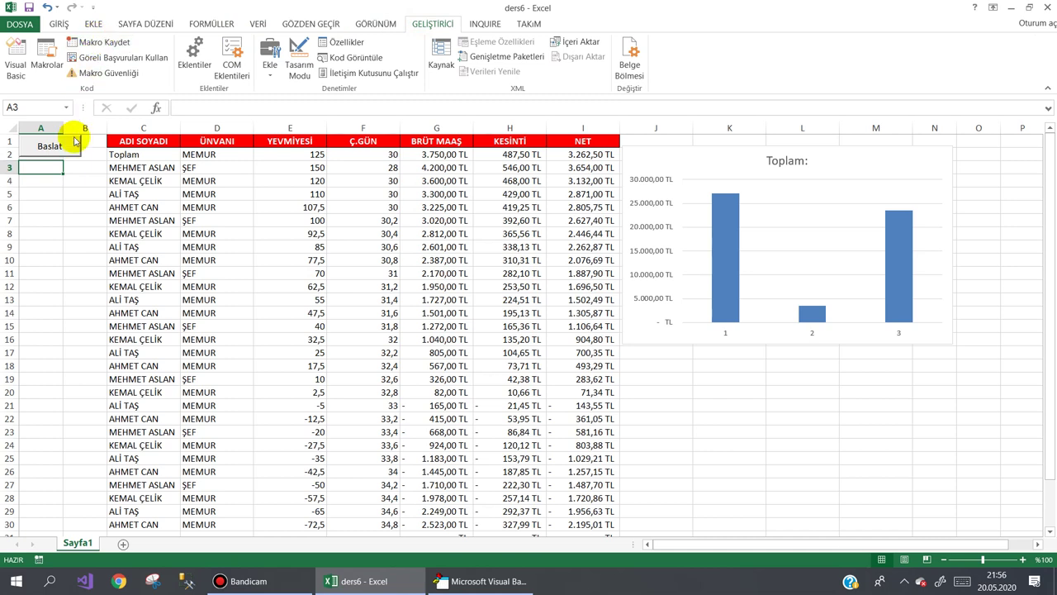
pyautogui.click(716, 153)
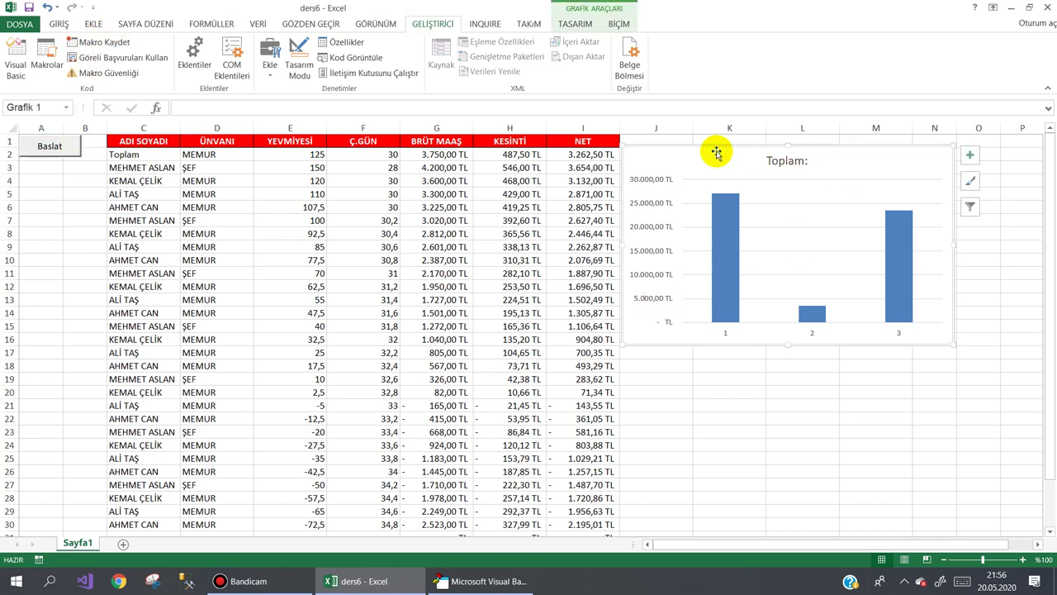
# - Delete the chart, cut the grafik macro's chart code from Module1, and open UserForm1's design
pyautogui.press('Delete')
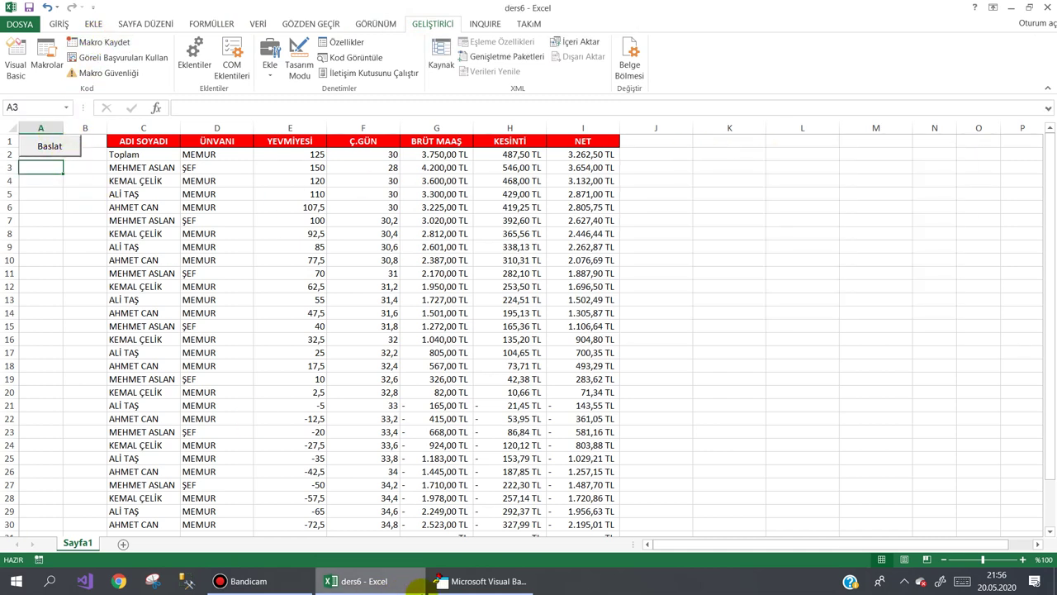
pyautogui.click(473, 582)
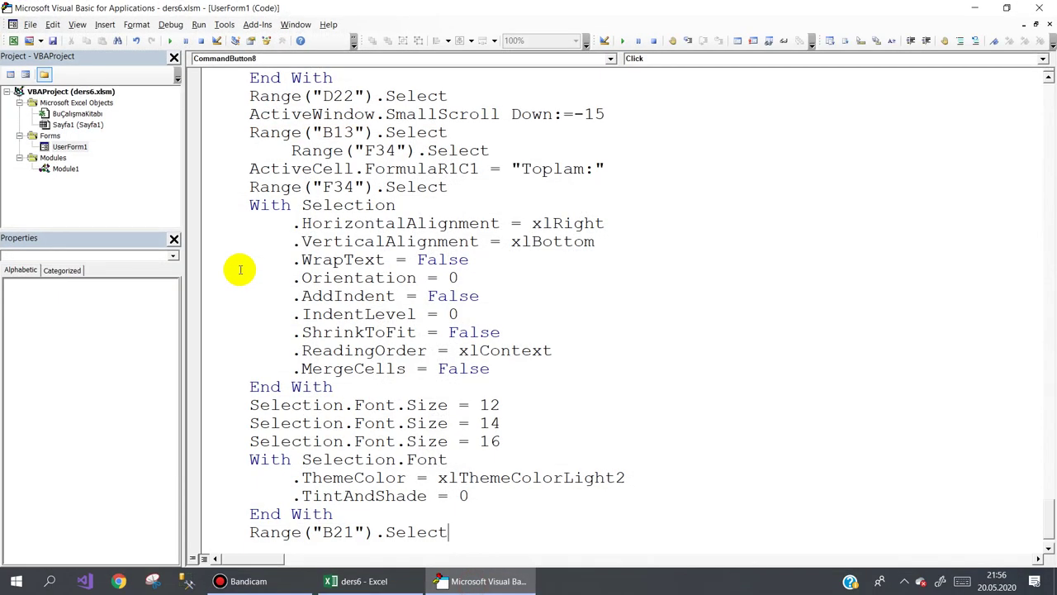
pyautogui.doubleClick(66, 170)
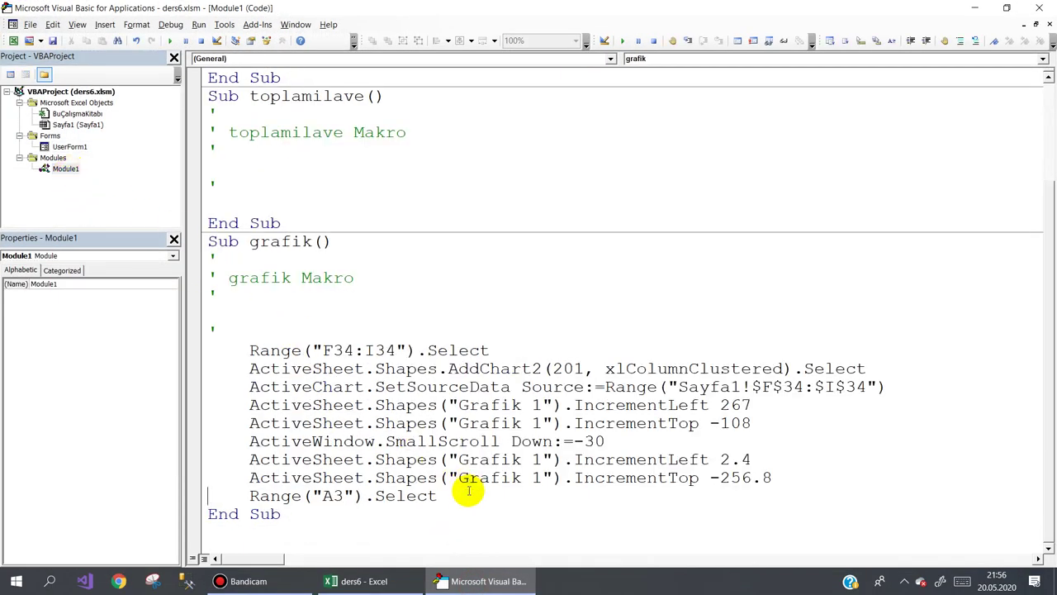
pyautogui.moveTo(457, 405); pyautogui.dragTo(541, 405)
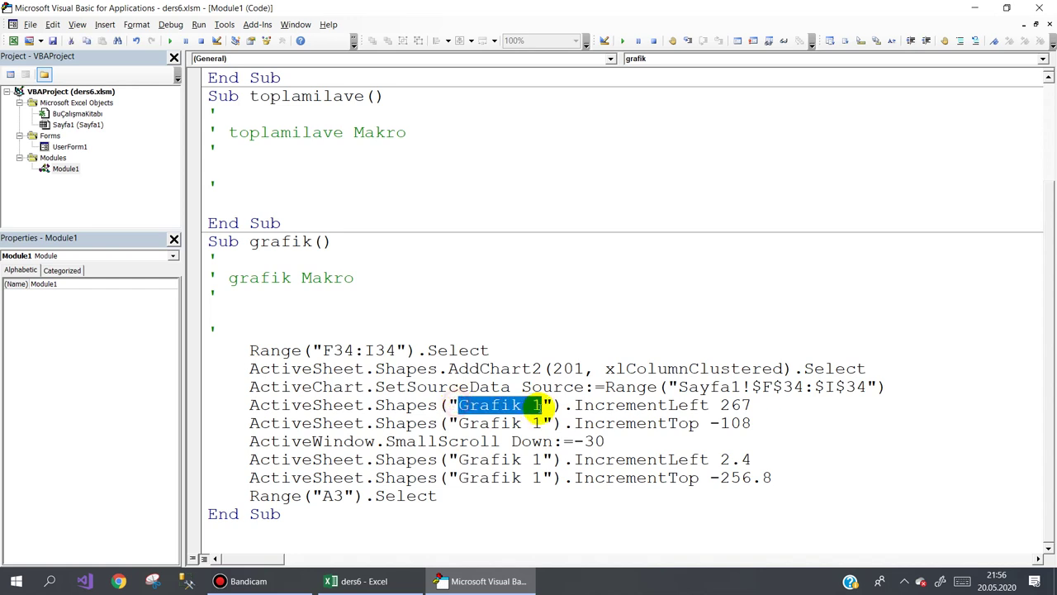
pyautogui.moveTo(438, 495); pyautogui.dragTo(181, 357)
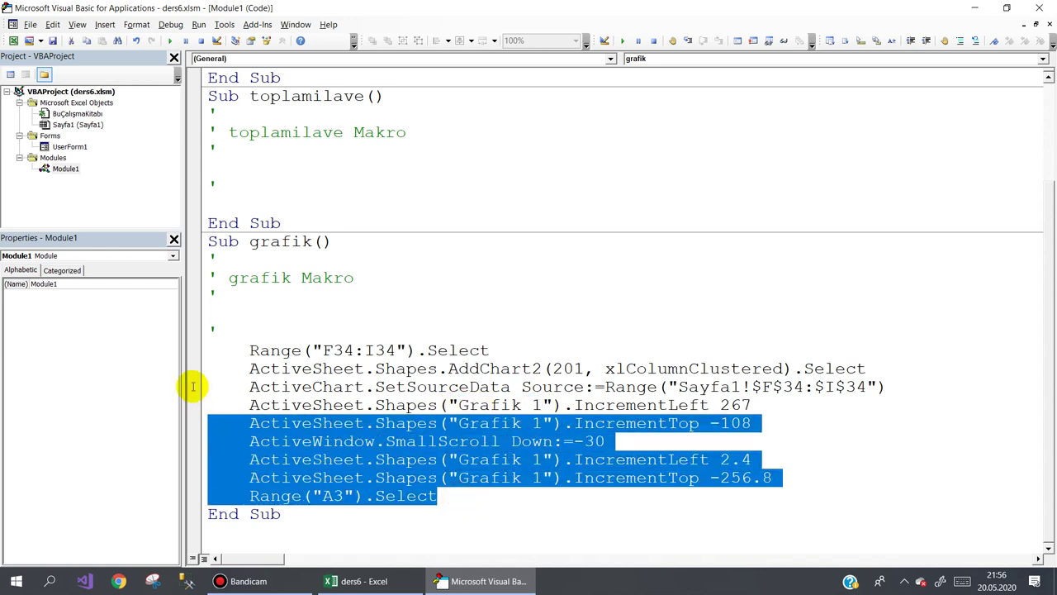
pyautogui.press('Delete')
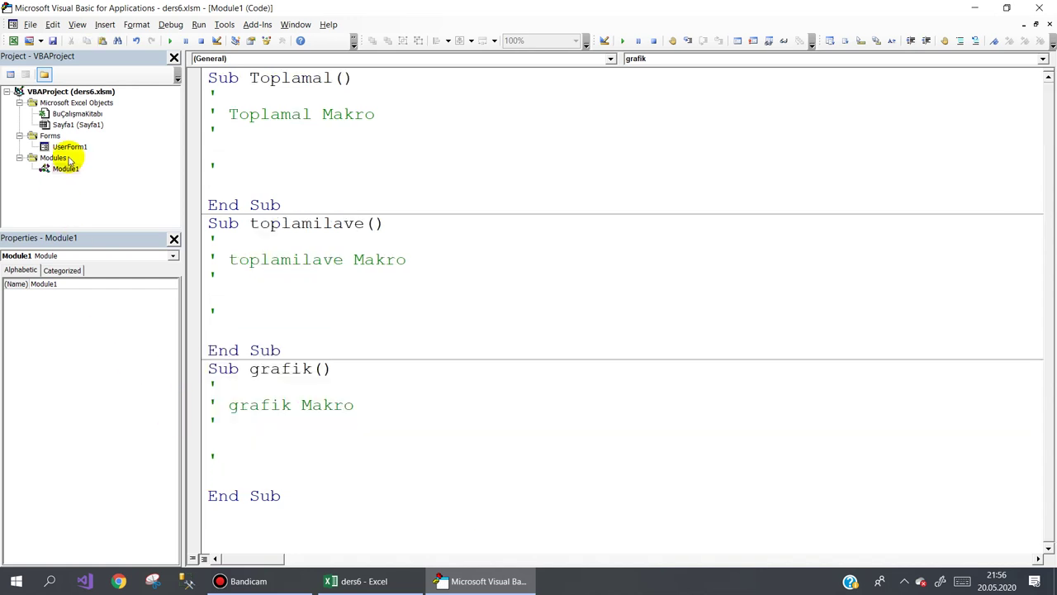
pyautogui.doubleClick(70, 146)
pyautogui.click(360, 149)
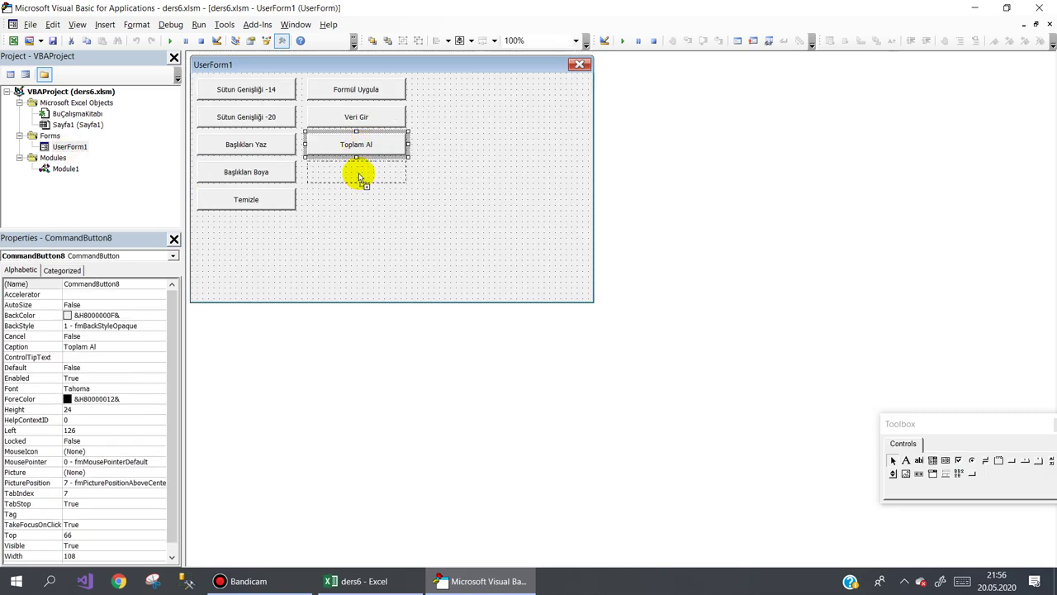
# - Copy Toplam Al into a Grafik Oluştur button and paste the chart code into its click handler
pyautogui.moveTo(360, 177); pyautogui.dragTo(360, 178)
pyautogui.click(390, 170)
pyautogui.write('Grafik Oluştur')
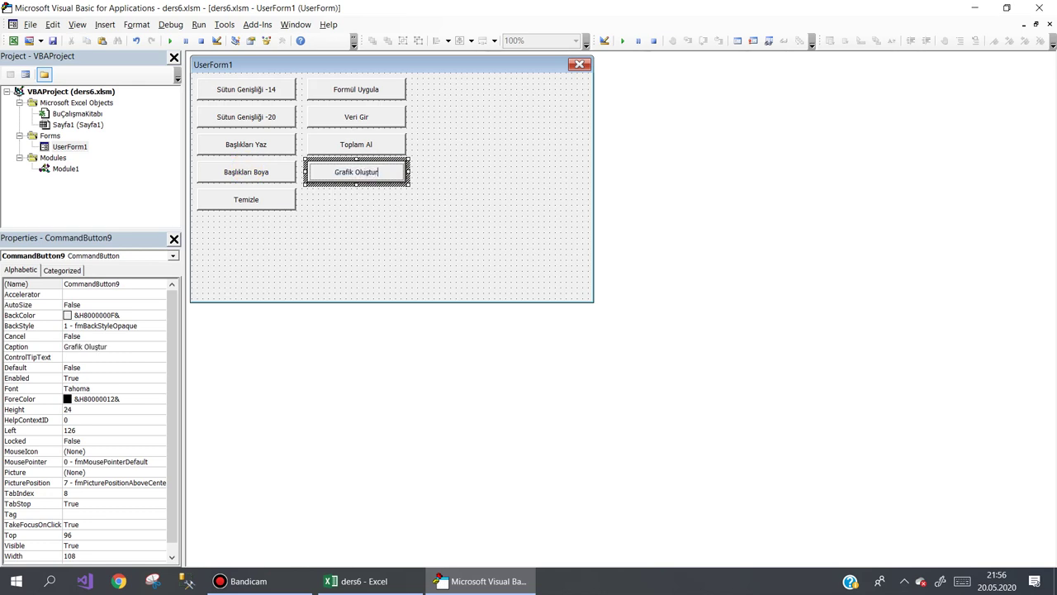
pyautogui.click(336, 229)
pyautogui.doubleClick(339, 172)
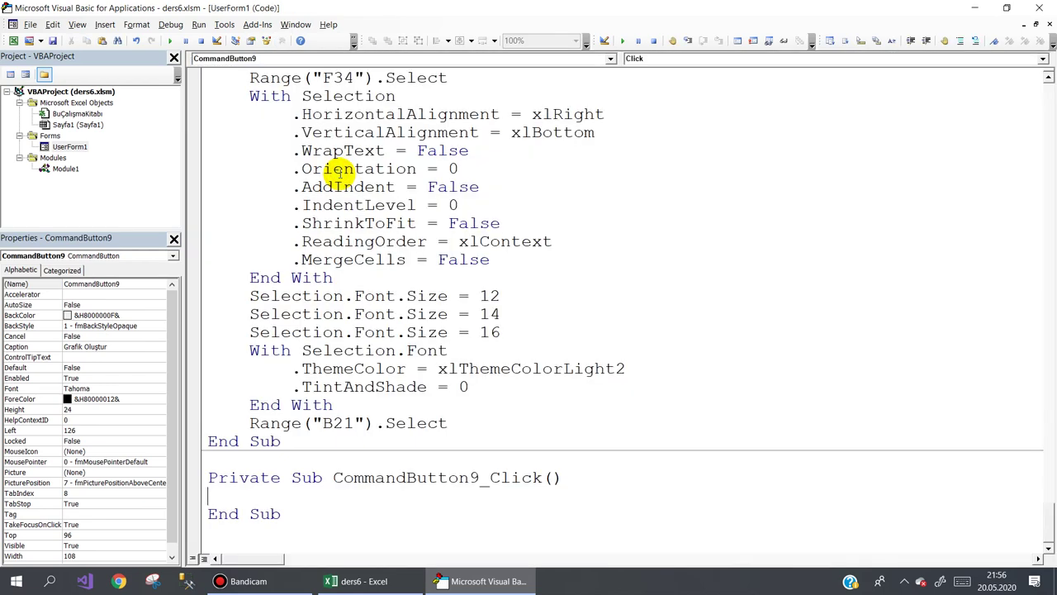
pyautogui.write('Range("F34:I34").Select     ActiveSheet.Shapes.AddChart2(201, xlColumnClustered).Select     ActiveChart.SetSourceData Source:=Range("Sayfa1!$F$34:$I$34")     ActiveSheet.Shapes("Grafik 1").IncrementLeft 267     ActiveSheet.Shapes("Grafik 1").IncrementTop -108     ActiveWindow.SmallScroll Down:=-30     ActiveSheet.Shapes("Grafik 1").IncrementLeft 2.4     ActiveSheet.Shapes("Grafik 1").IncrementTop -256.8     Range("A3").Select')
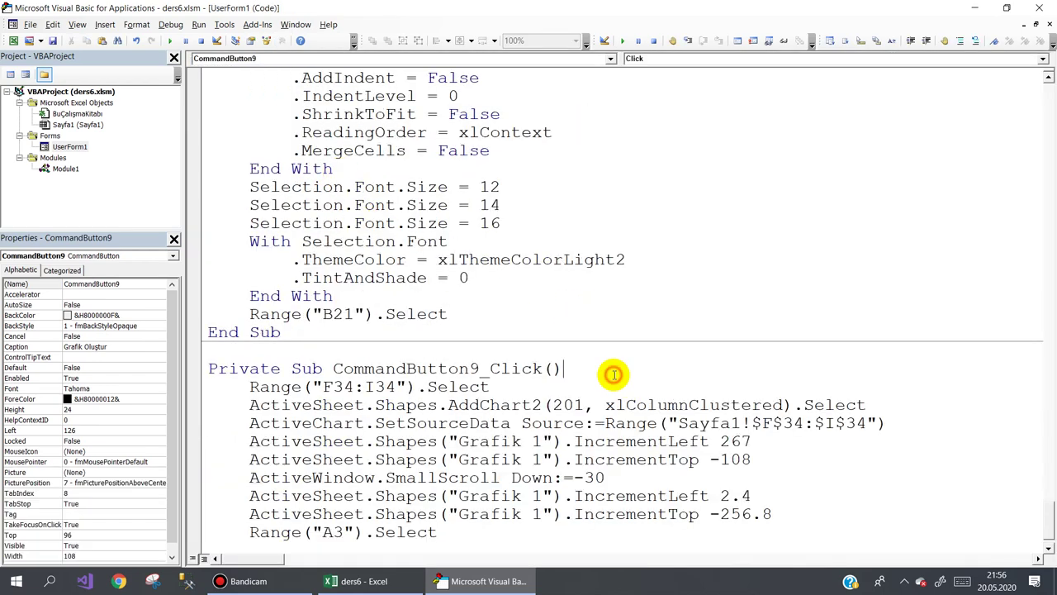
pyautogui.press('Return')
pyautogui.write('On Error Resume Next')
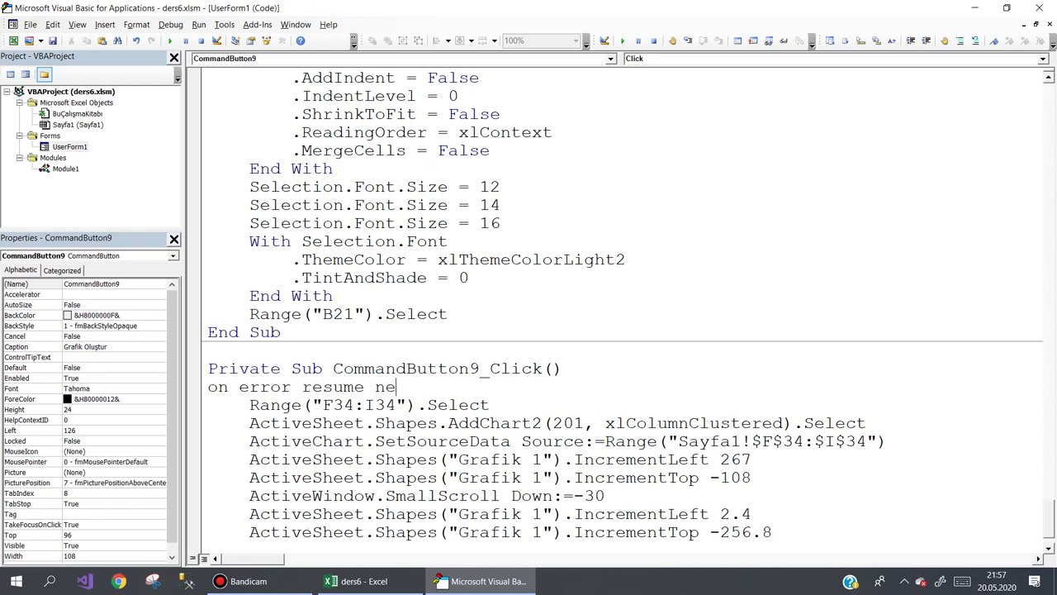
# - Run the form's buttons in order: clear, widths 14, red headers, formulas, data, totals, chart
pyautogui.click(983, 7)
pyautogui.click(73, 149)
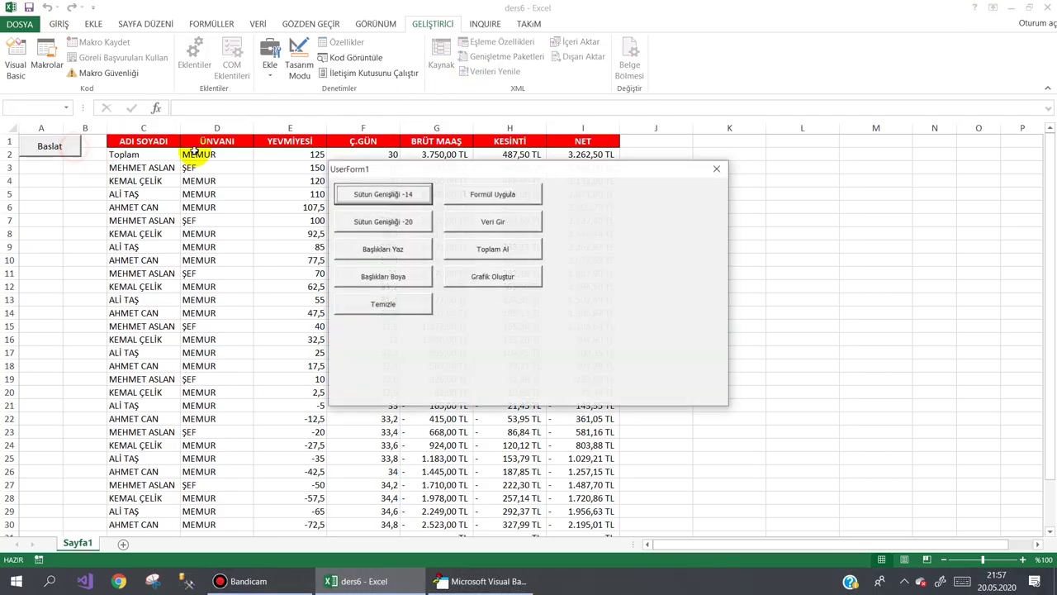
pyautogui.moveTo(471, 167); pyautogui.dragTo(850, 172)
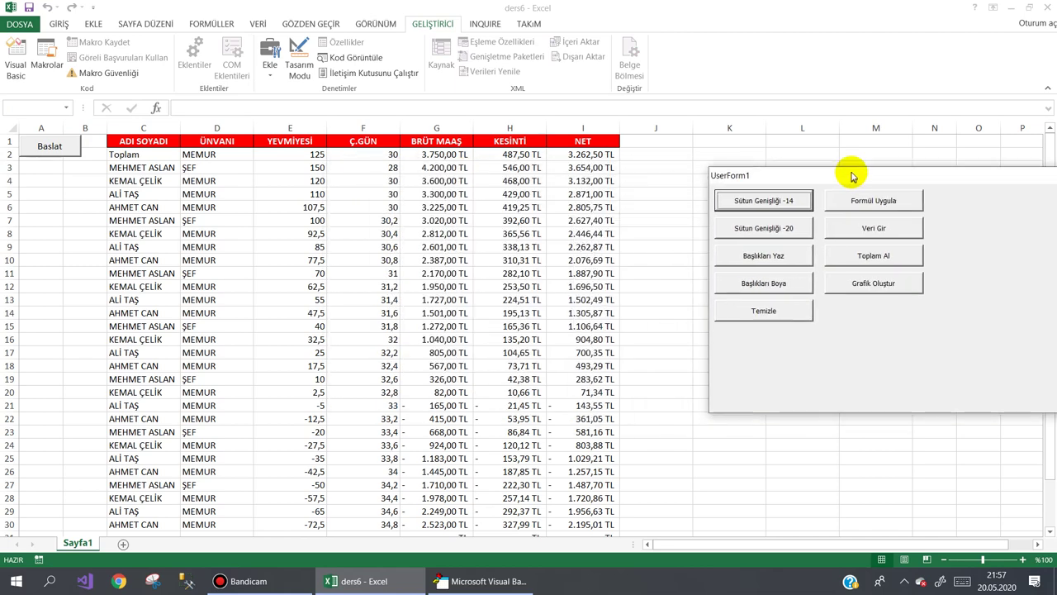
pyautogui.click(776, 307)
pyautogui.click(770, 201)
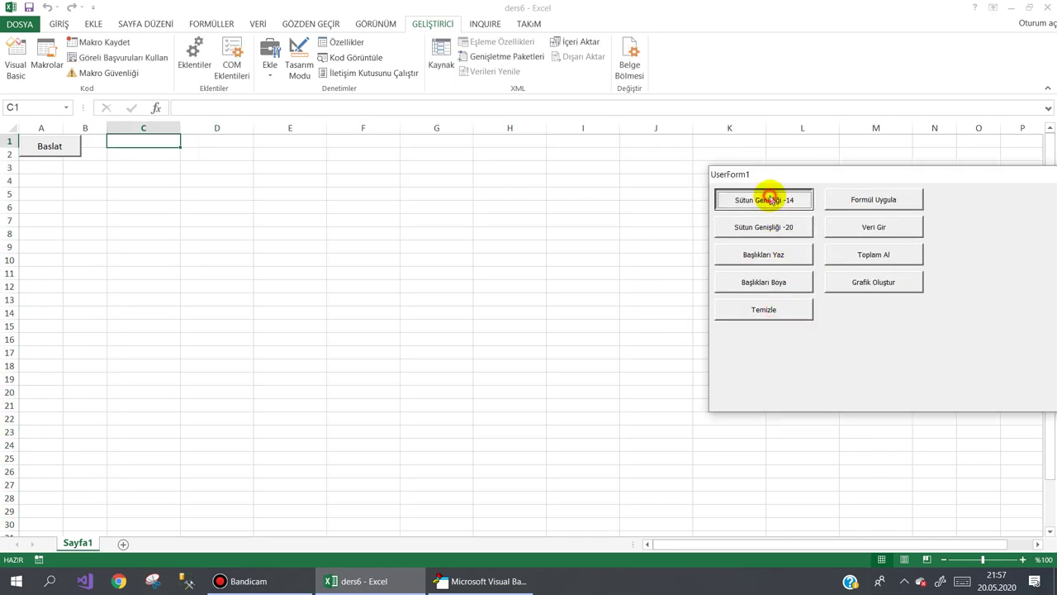
pyautogui.click(766, 256)
pyautogui.click(763, 285)
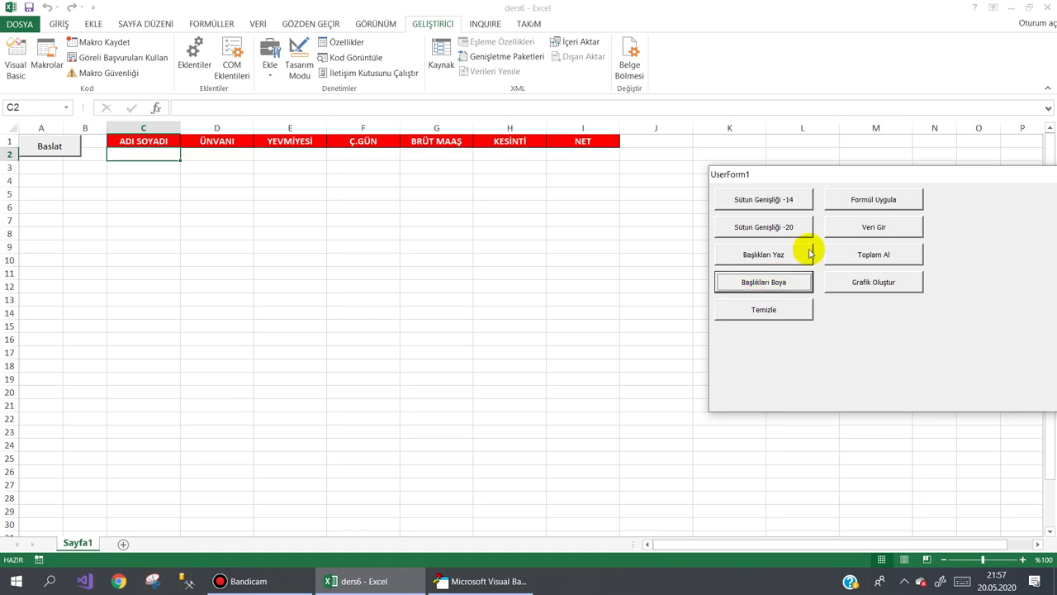
pyautogui.click(859, 203)
pyautogui.click(848, 227)
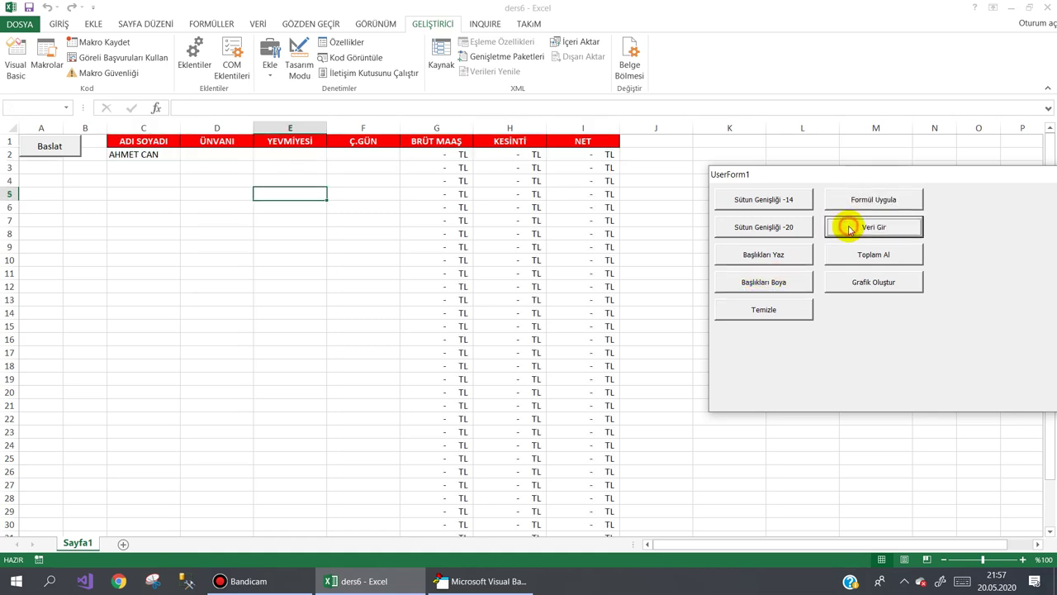
pyautogui.click(862, 256)
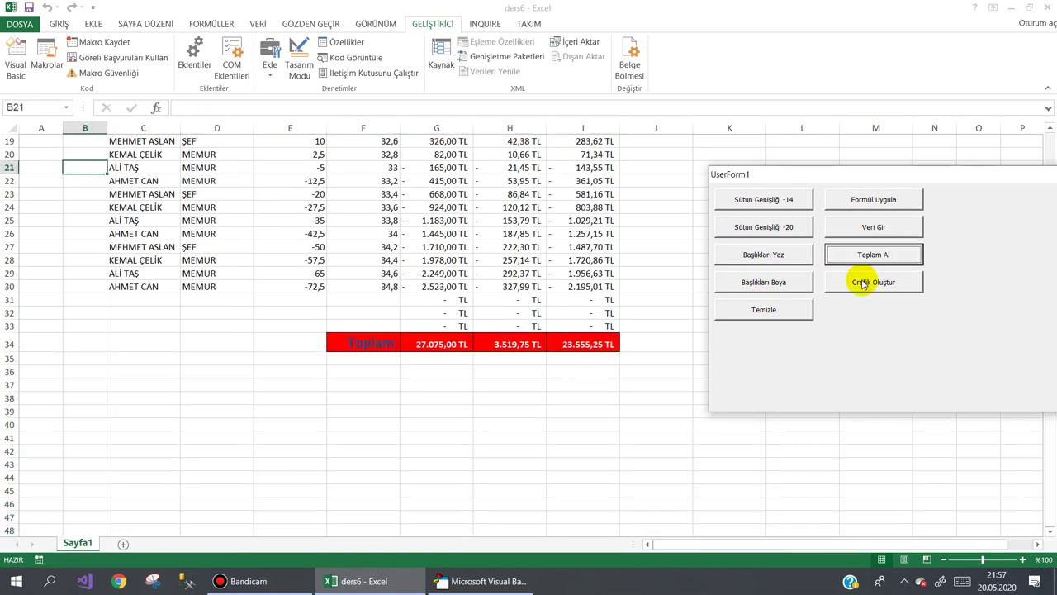
pyautogui.click(863, 284)
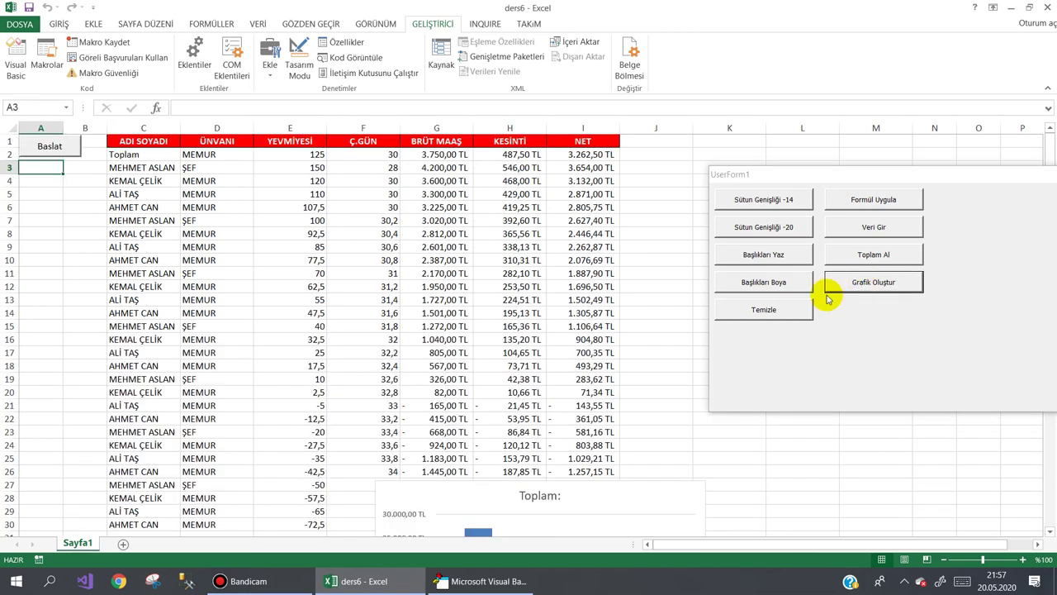
# - Position the Toplam: chart beside the table in columns J–N and close the payroll form
pyautogui.scroll(-1, 631, 405)
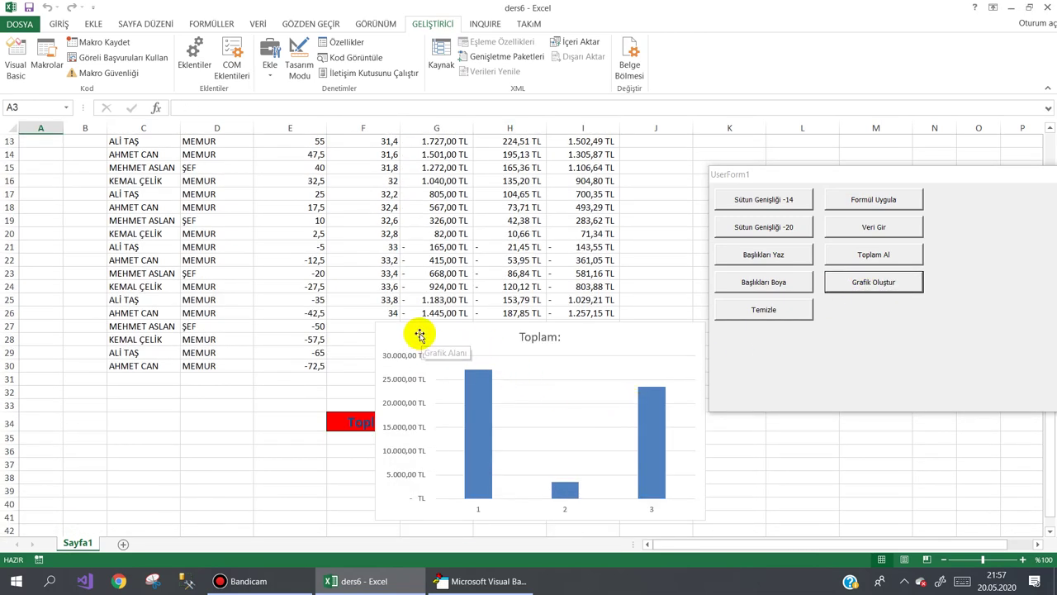
pyautogui.moveTo(420, 334)
pyautogui.mouseDown()
pyautogui.moveTo(677, 311)
pyautogui.moveTo(670, 146)
pyautogui.mouseUp()
pyautogui.scroll(2, 622, 191)
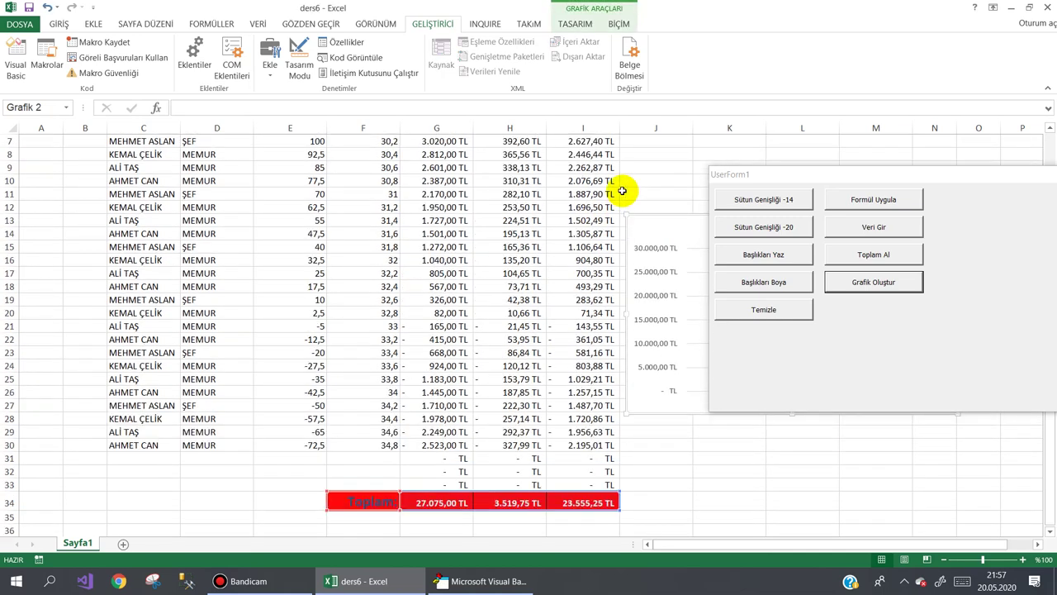
pyautogui.scroll(2, 622, 191)
pyautogui.moveTo(812, 181); pyautogui.dragTo(1008, 215)
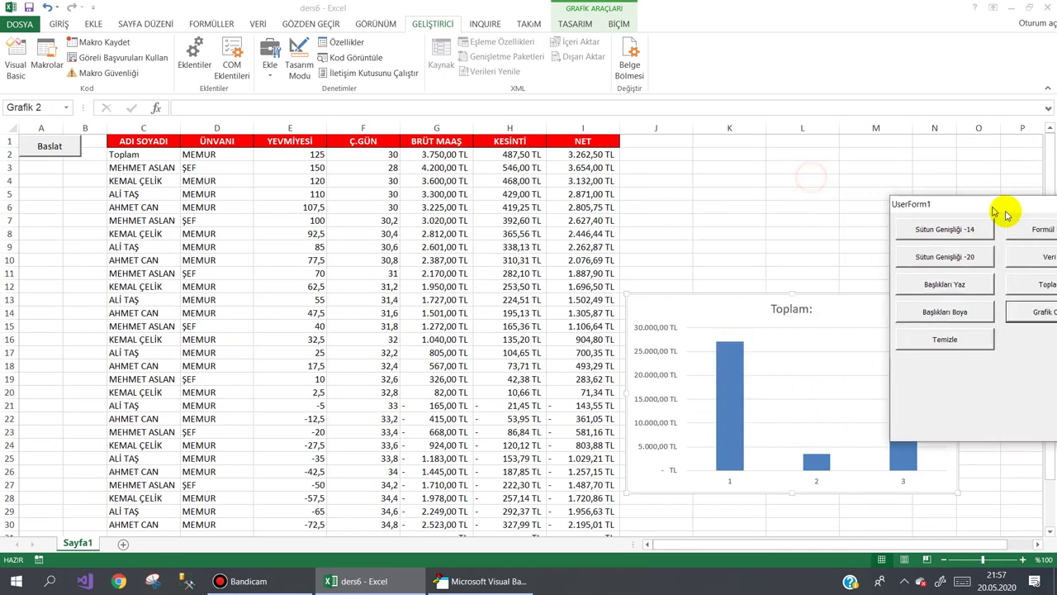
pyautogui.moveTo(702, 304); pyautogui.dragTo(696, 146)
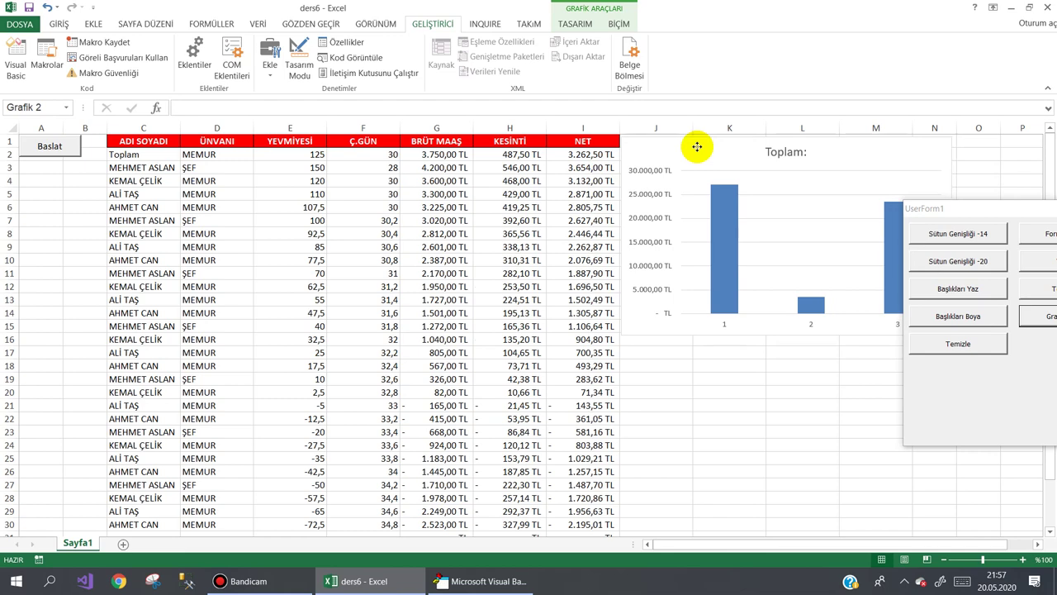
pyautogui.moveTo(1025, 212)
pyautogui.mouseDown()
pyautogui.moveTo(504, 250)
pyautogui.moveTo(262, 190)
pyautogui.mouseUp()
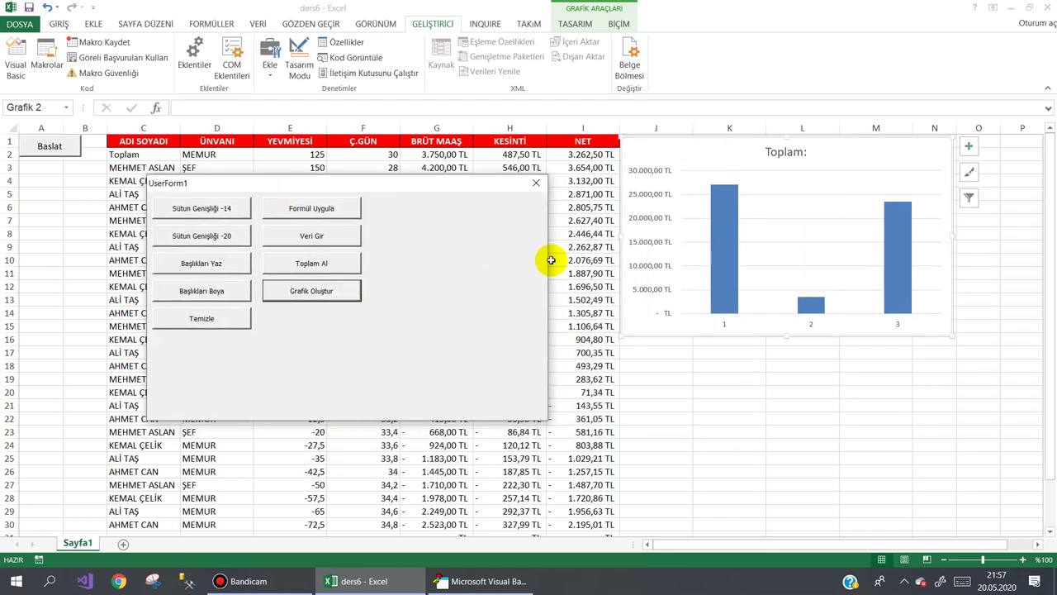
pyautogui.click(731, 391)
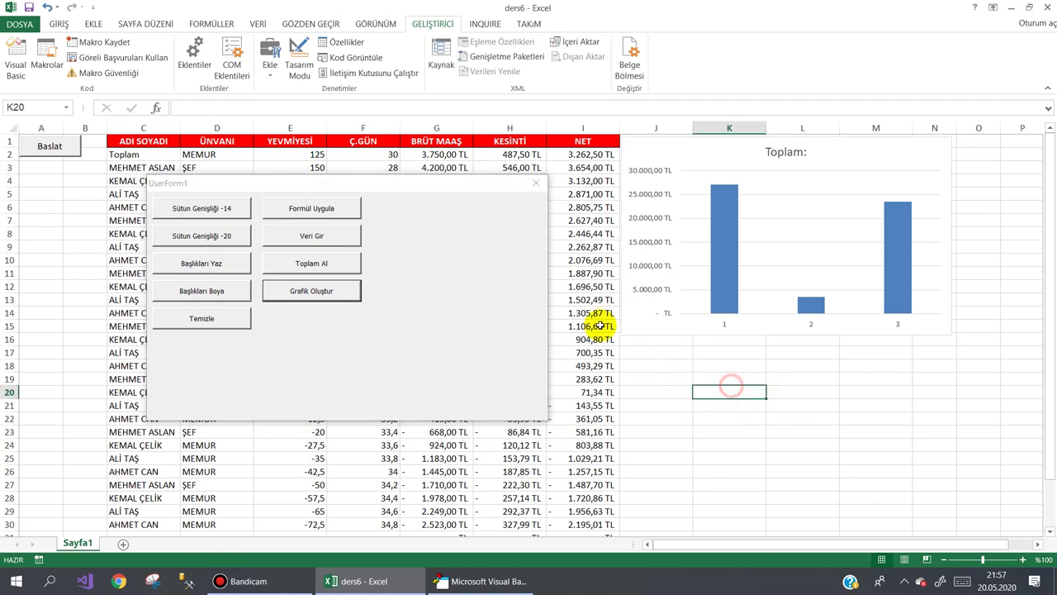
pyautogui.click(537, 183)
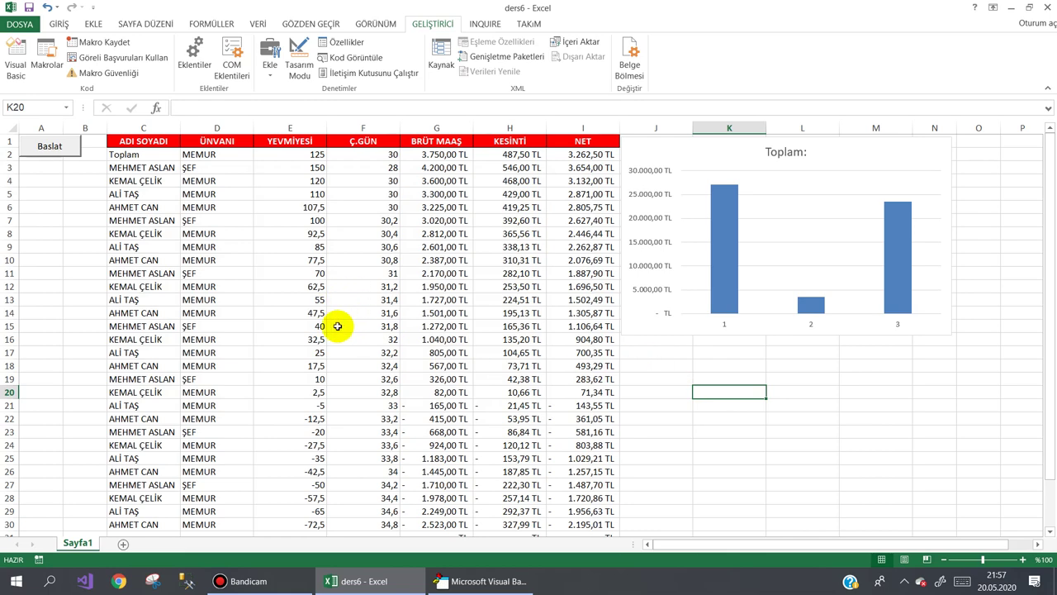
# - Copy Grafik Oluştur into a new Yazdır button beside Temizle on UserForm1
pyautogui.click(481, 580)
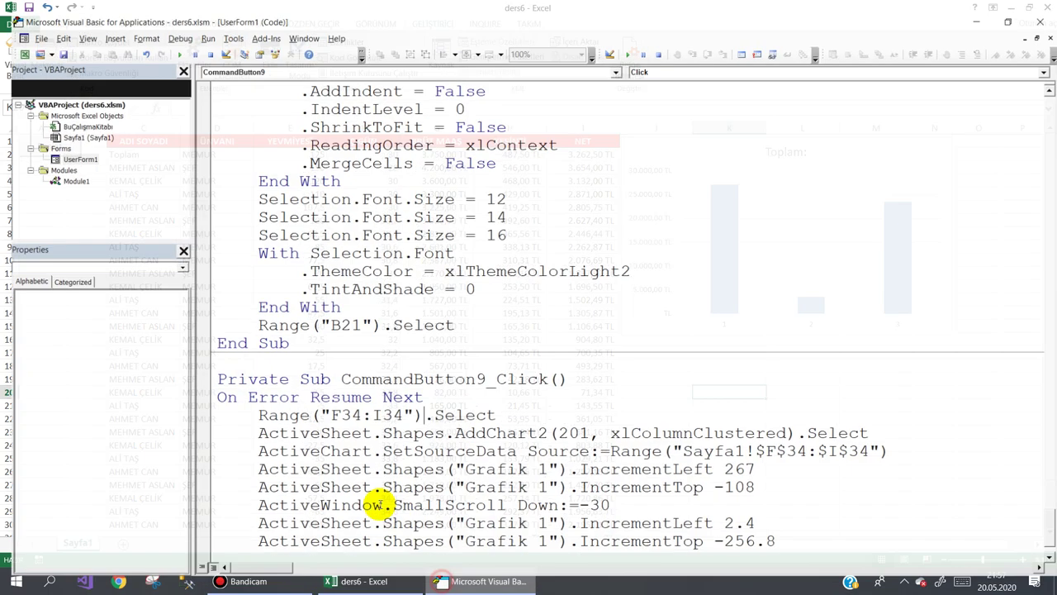
pyautogui.doubleClick(66, 147)
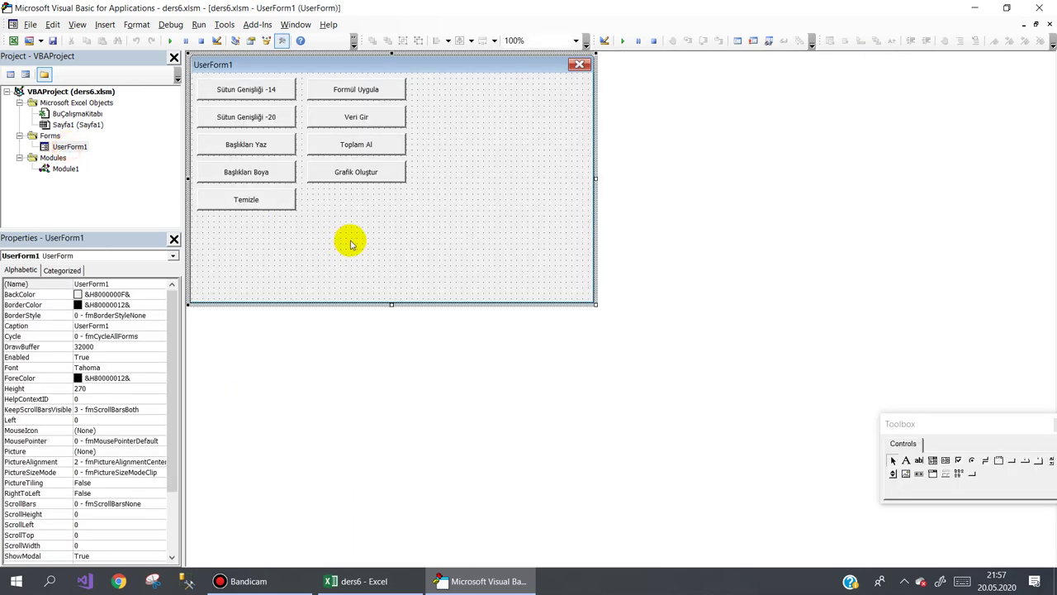
pyautogui.click(353, 184)
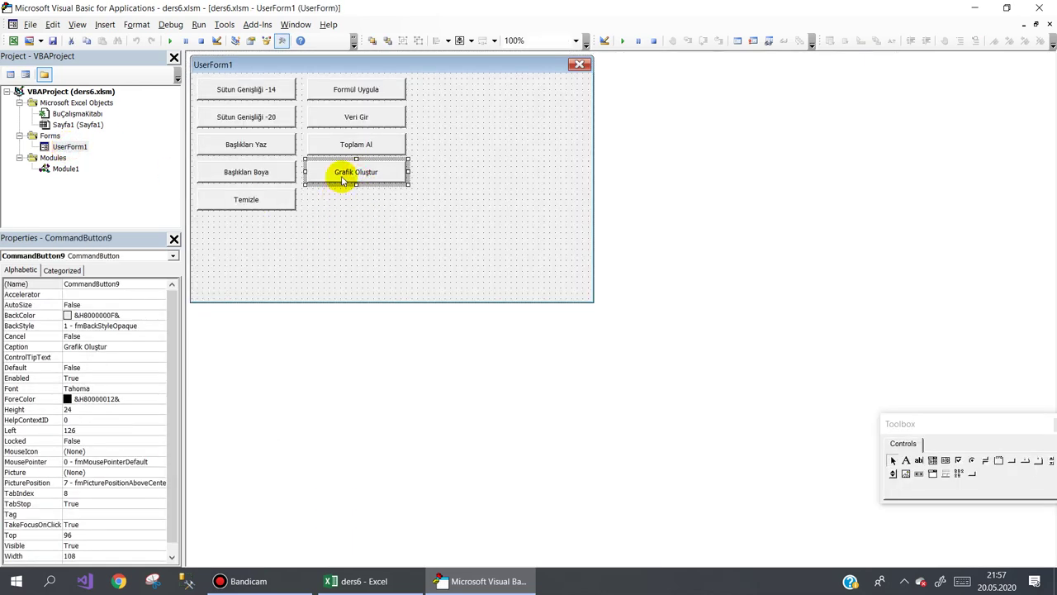
pyautogui.moveTo(344, 213); pyautogui.dragTo(347, 203)
pyautogui.click(390, 199)
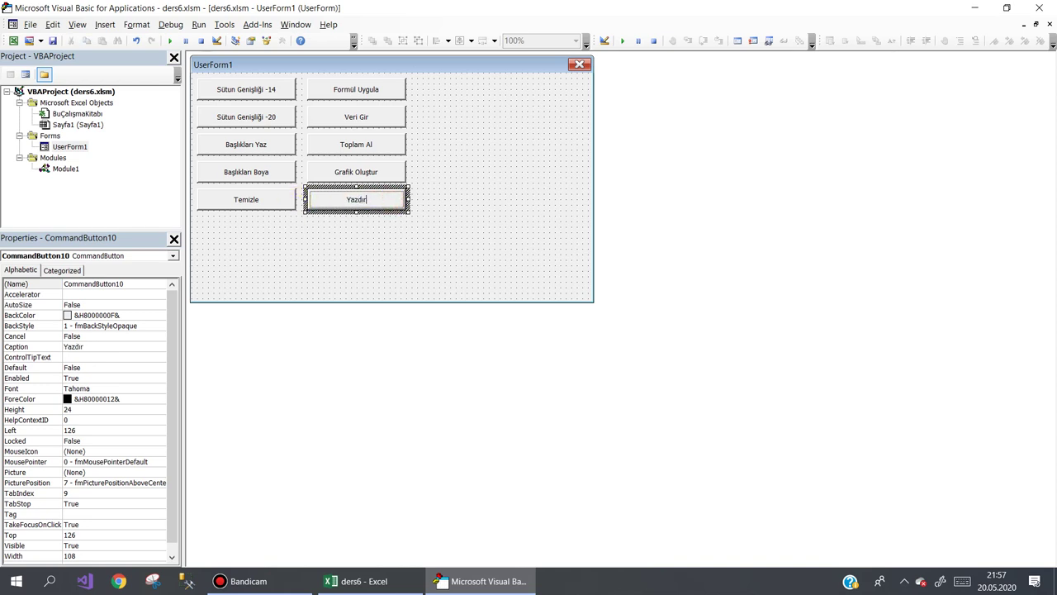
pyautogui.click(443, 253)
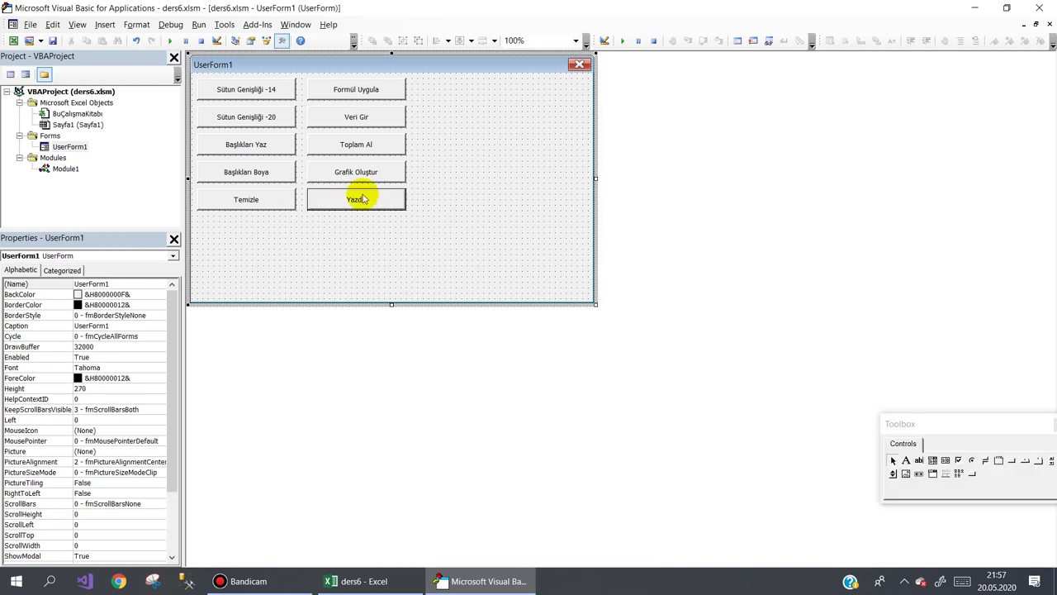
pyautogui.doubleClick(586, 11)
# - Start recording a new macro named yazidgvhjkhjk
pyautogui.click(75, 221)
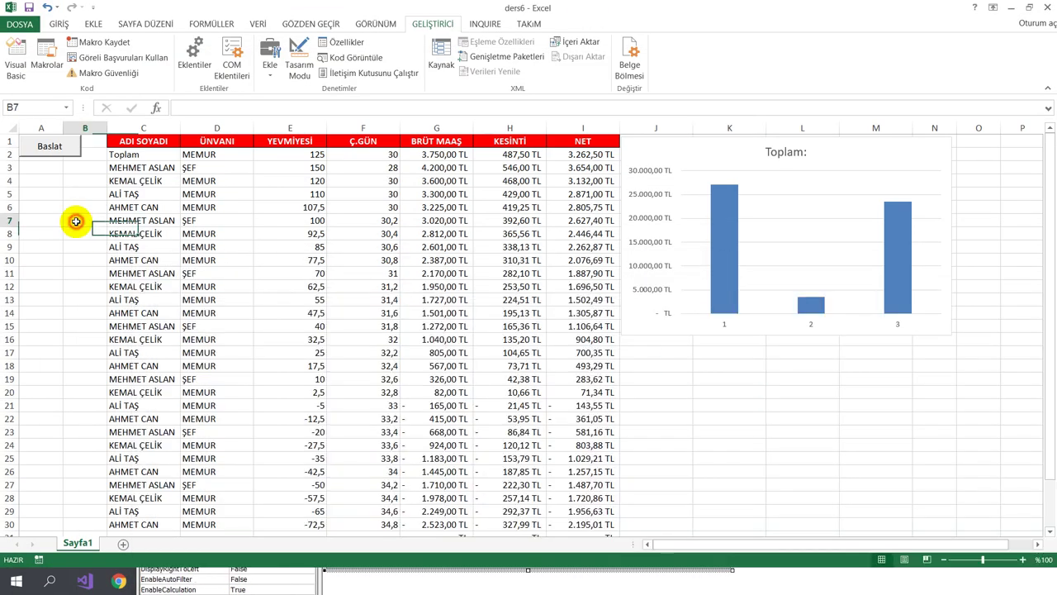
pyautogui.click(104, 42)
pyautogui.write('yazidgvhjkhjk')
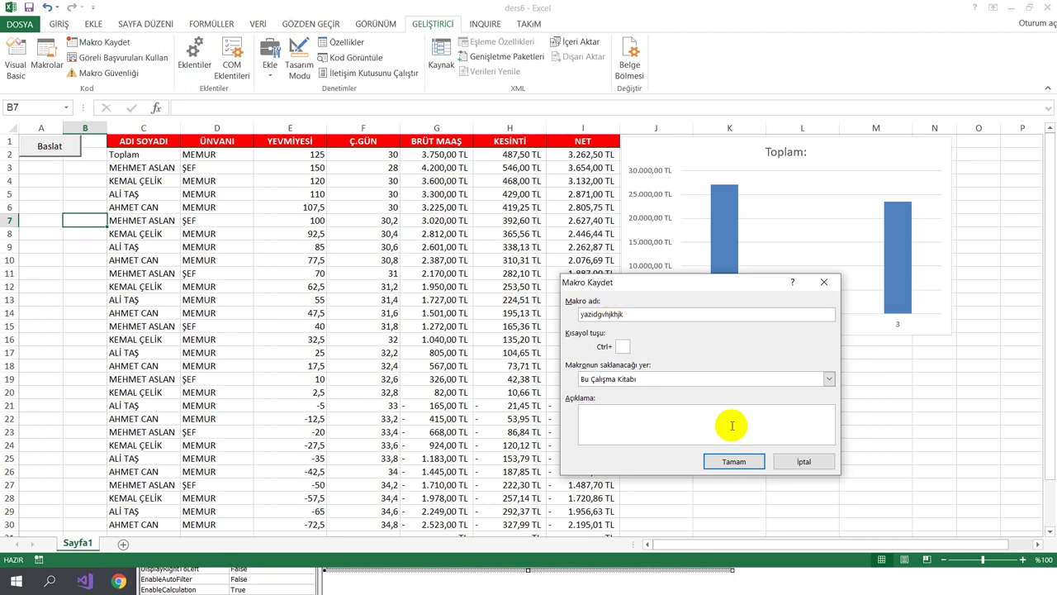
pyautogui.click(733, 462)
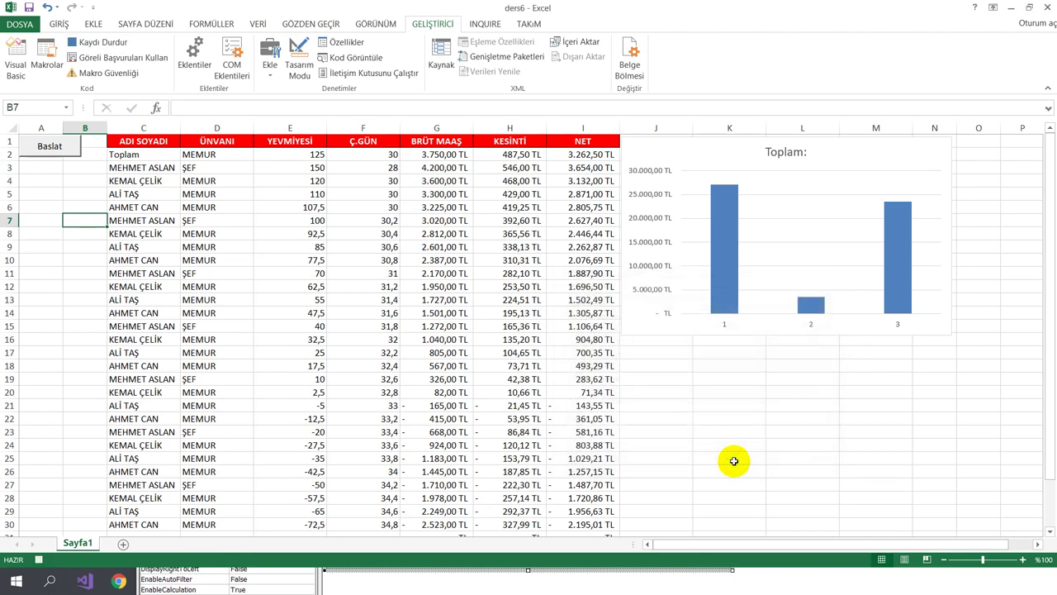
# - Print the sheet to a PDF named test on the desktop, then stop recording
pyautogui.click(34, 25)
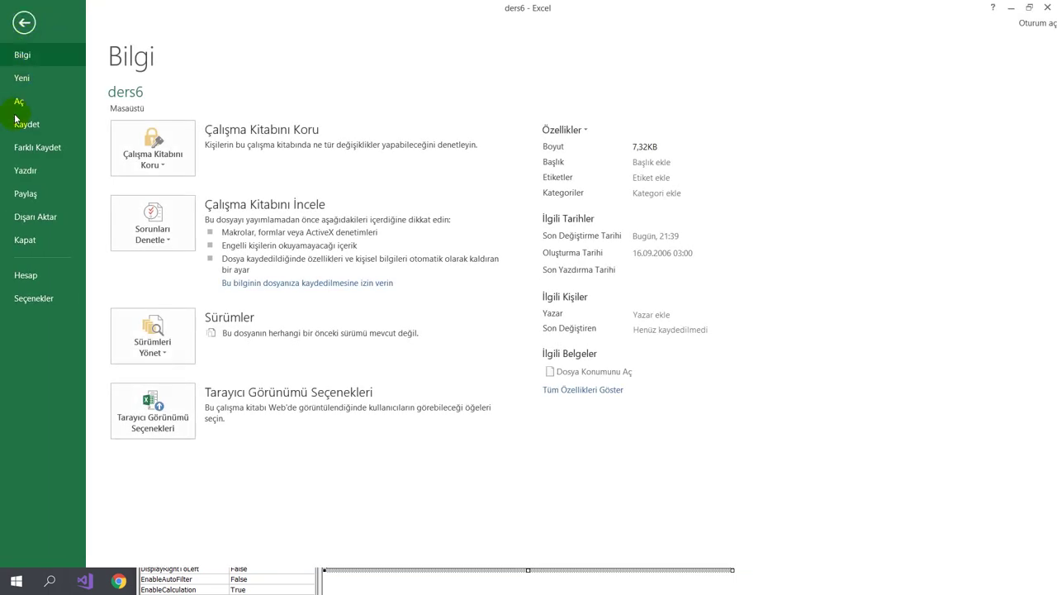
pyautogui.click(17, 169)
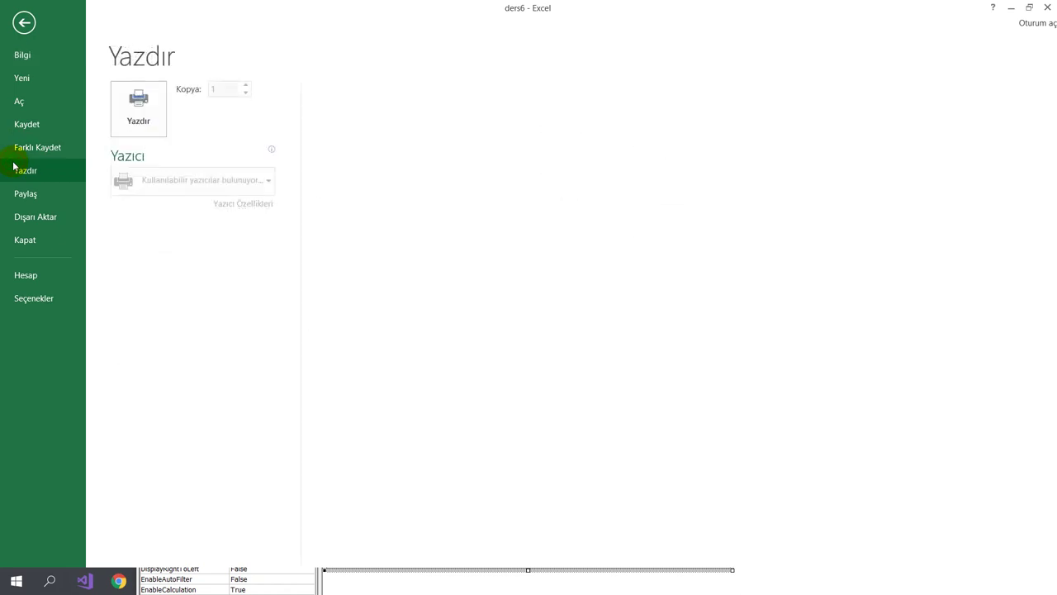
pyautogui.click(132, 117)
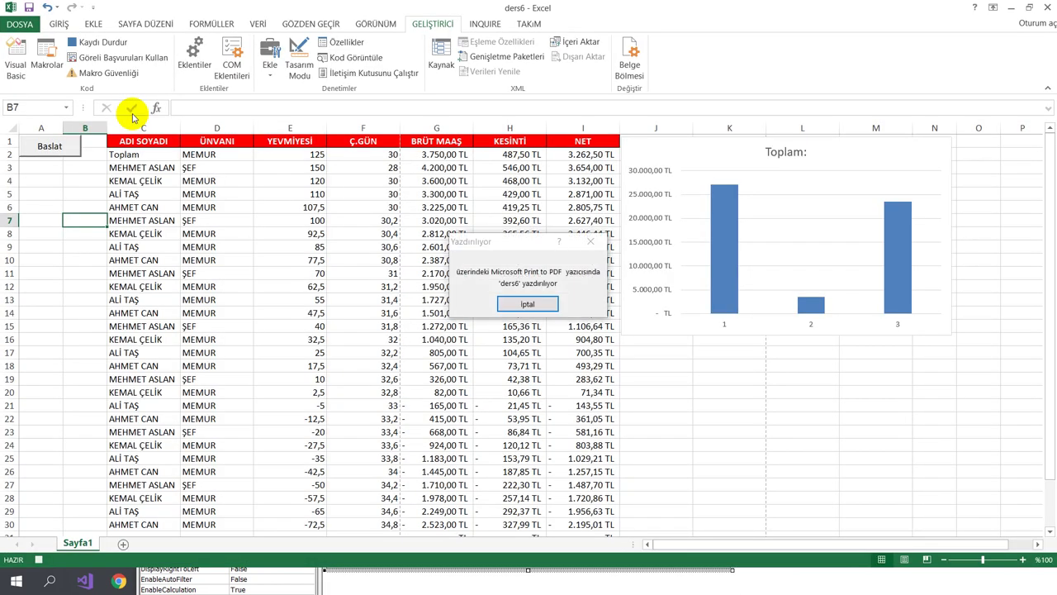
pyautogui.click(504, 362)
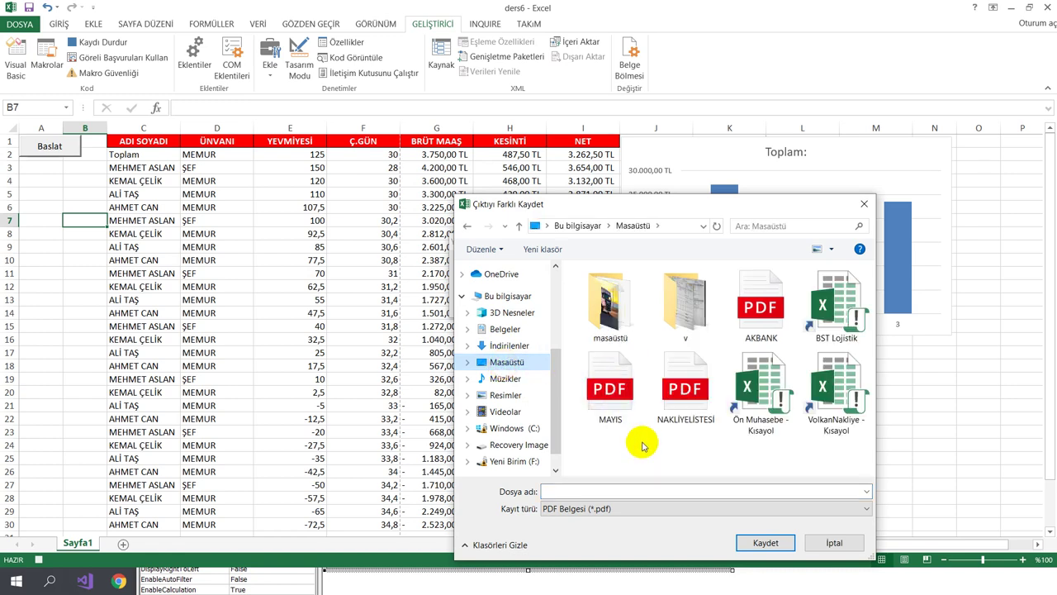
pyautogui.click(569, 490)
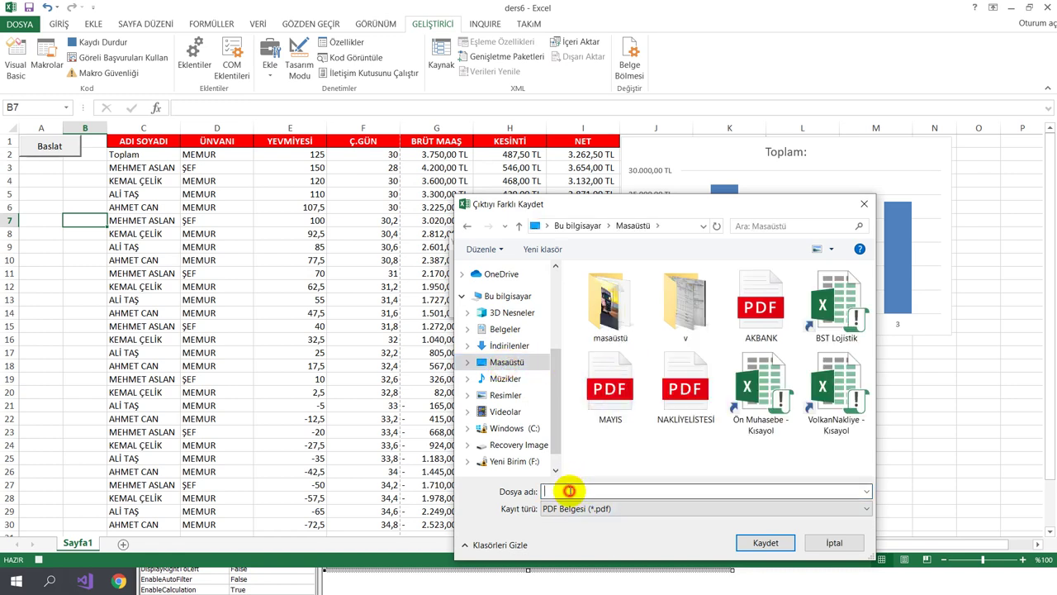
pyautogui.write('test')
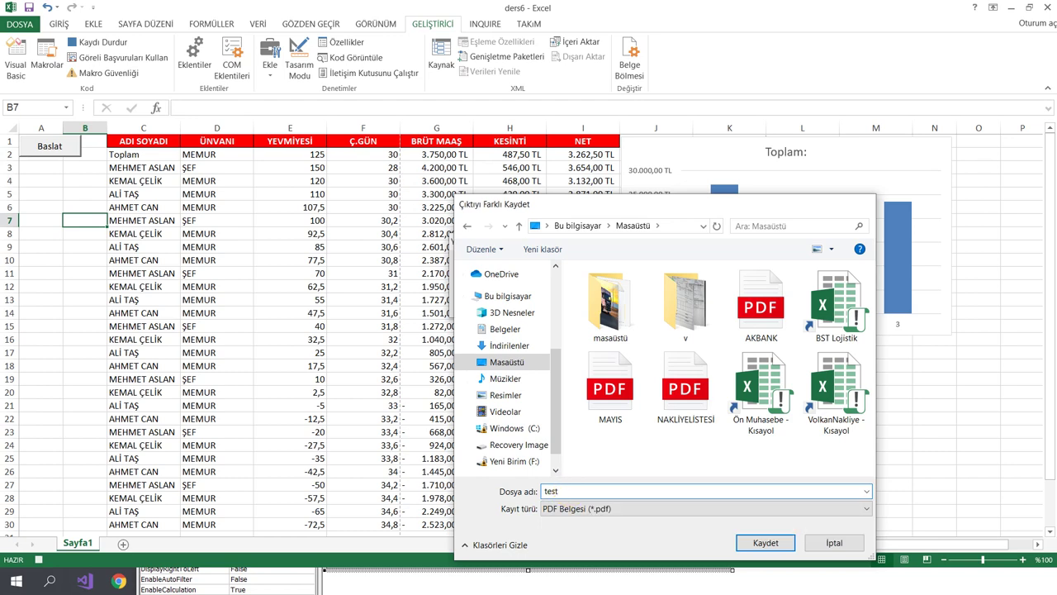
pyautogui.press('Return')
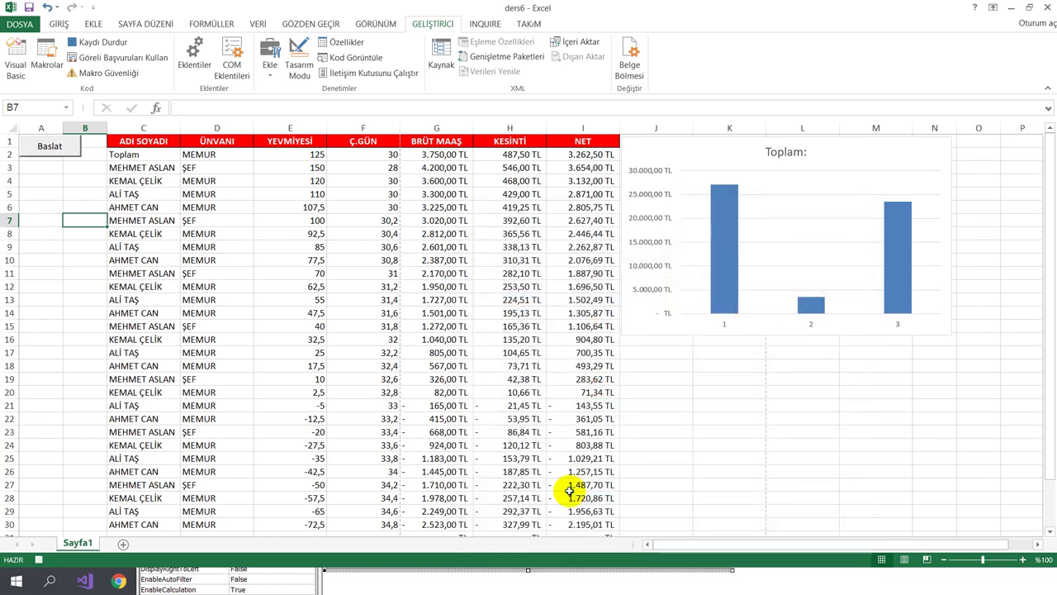
pyautogui.click(88, 45)
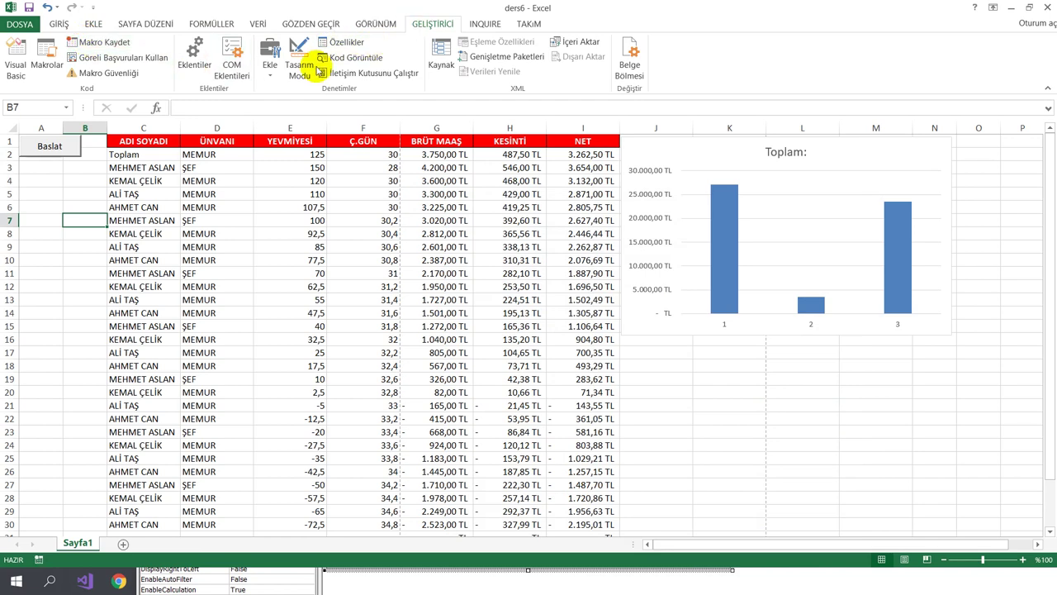
# - Cut the recorded PrintOut statement out of the yazidgvhjkhjk macro in Module1
pyautogui.click(413, 580)
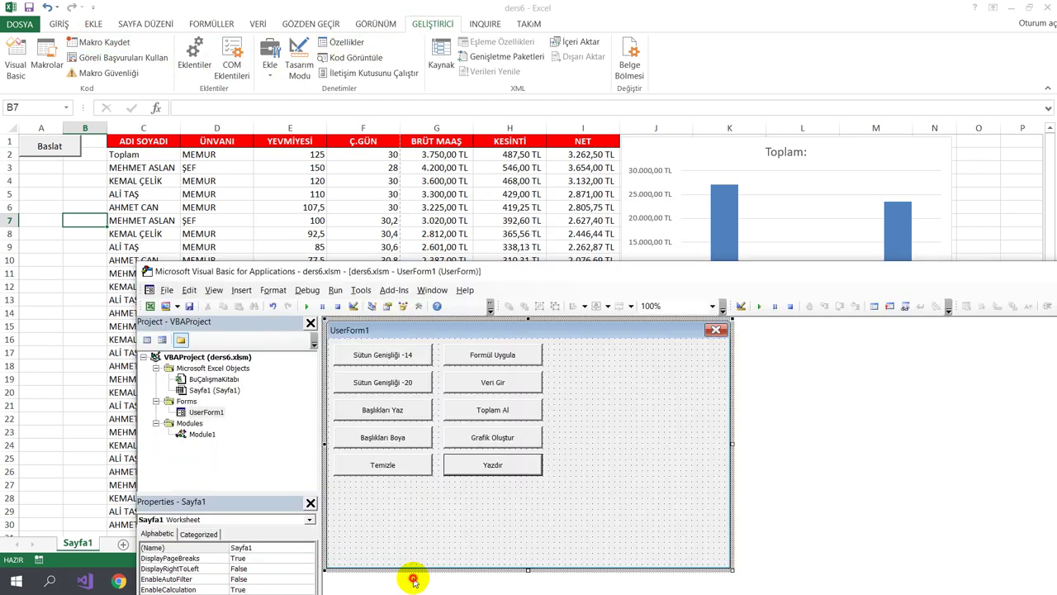
pyautogui.doubleClick(202, 434)
pyautogui.doubleClick(481, 271)
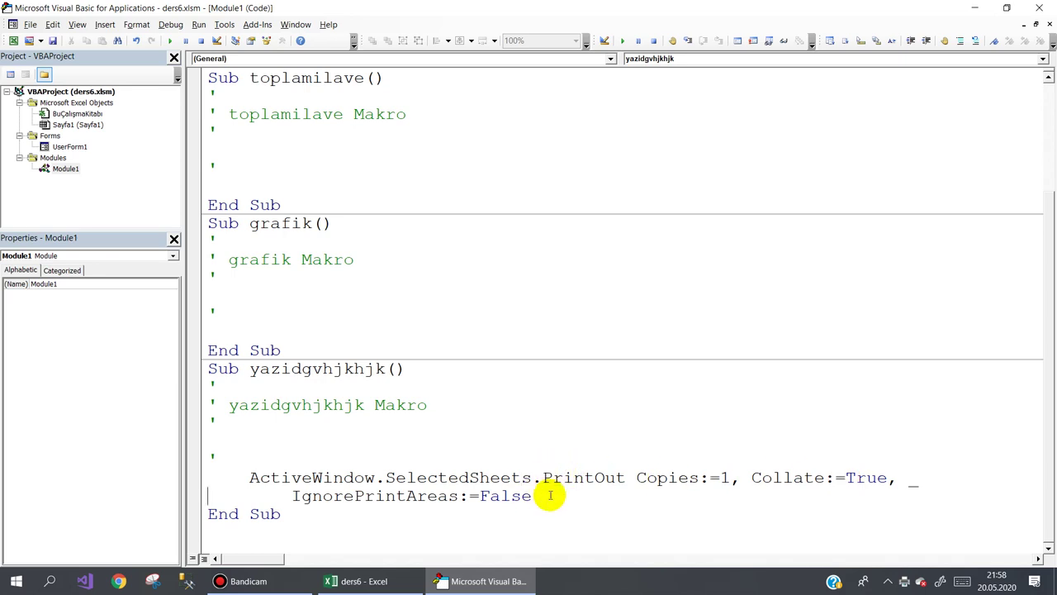
pyautogui.moveTo(551, 495); pyautogui.dragTo(242, 480)
pyautogui.hotkey('ctrl', 'c')
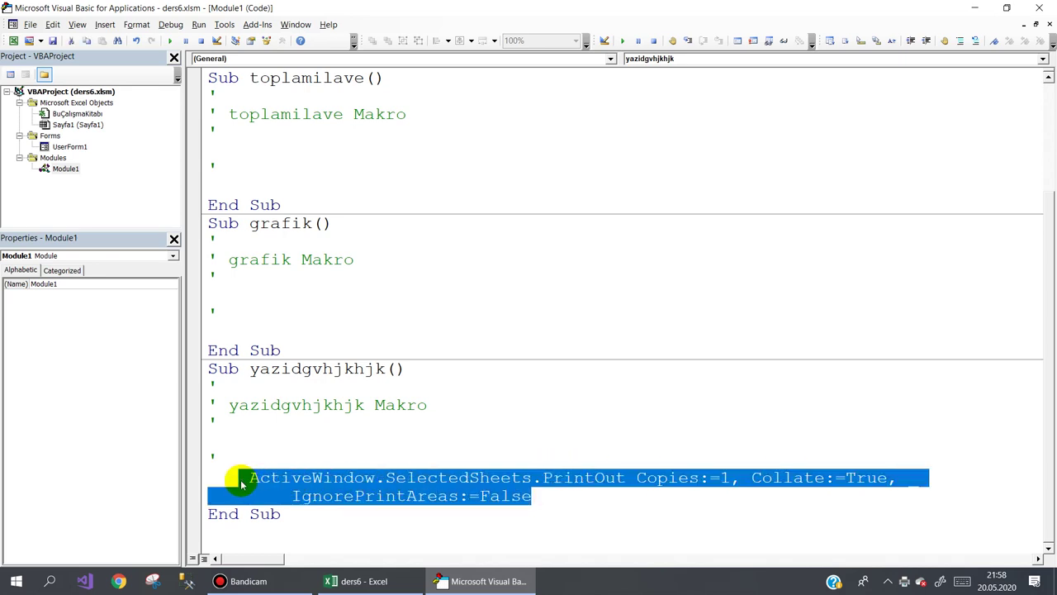
pyautogui.press('Delete')
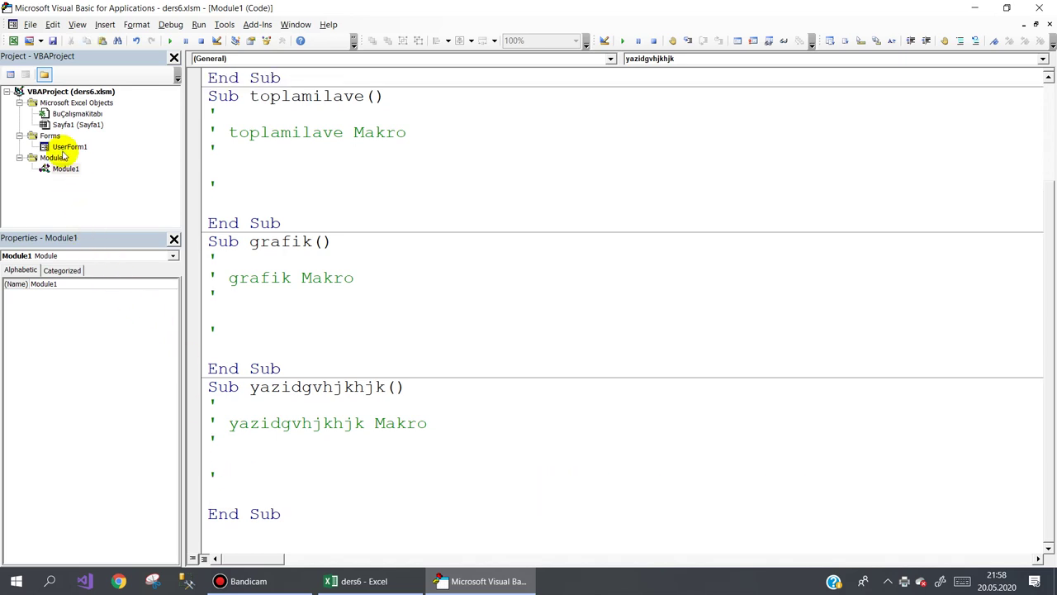
# - Paste the PrintOut statement into the Yazdır button's click code and begin a 'dim sor as' declaration
pyautogui.doubleClick(68, 146)
pyautogui.doubleClick(357, 199)
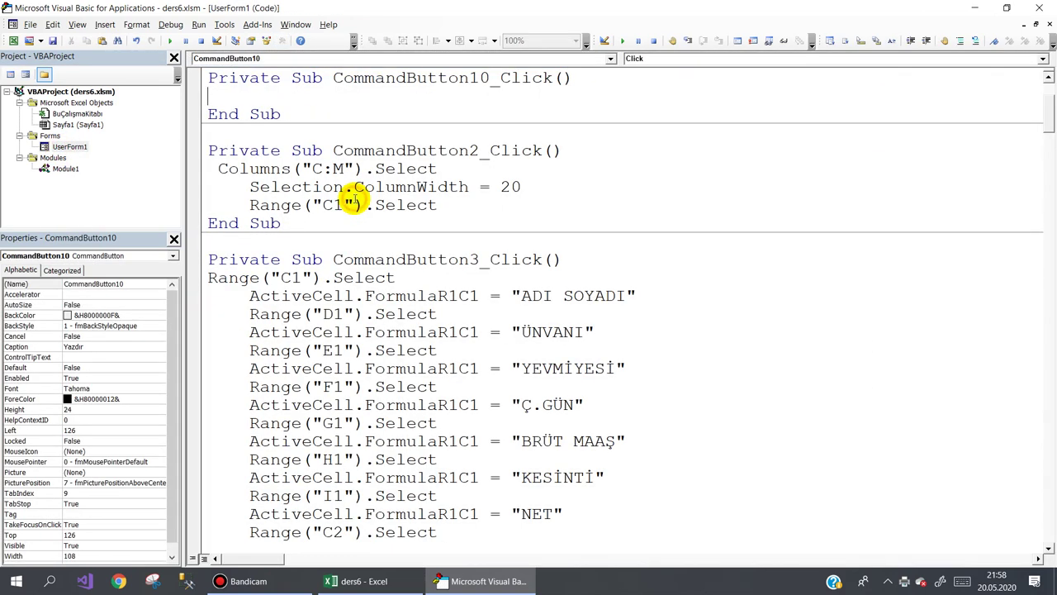
pyautogui.hotkey('ctrl', 'v')
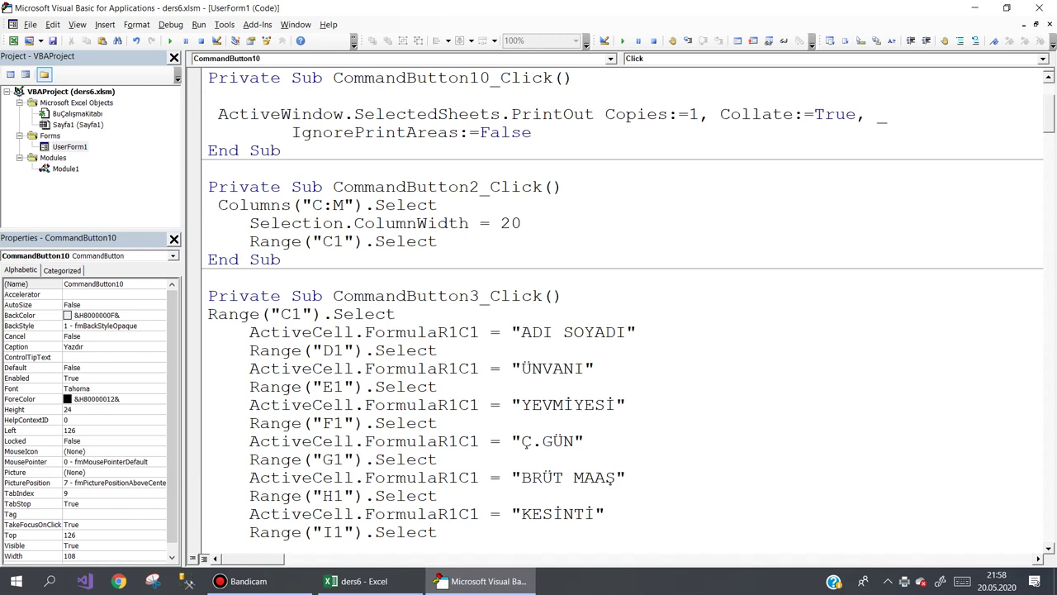
pyautogui.write('dim s')
pyautogui.write('or as ')
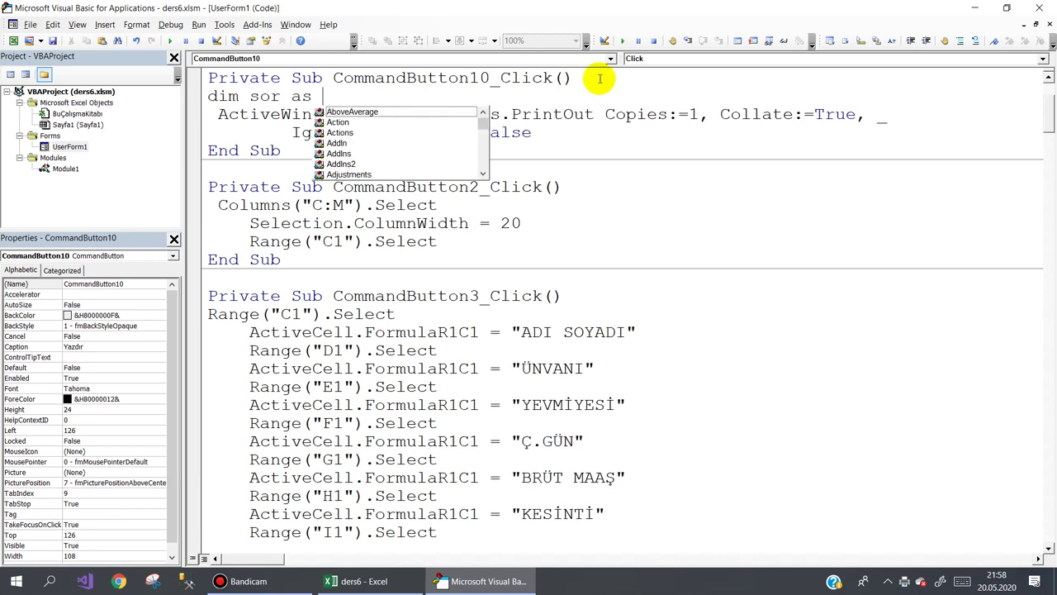
pyautogui.write('by')
# - Declare sor As Byte and add MsgBox("Sayfa Yqazdırılsın mı?", 68, "yazdır") as the confirmation
pyautogui.press('Tab')
pyautogui.press('Return')
pyautogui.write('sor=m')
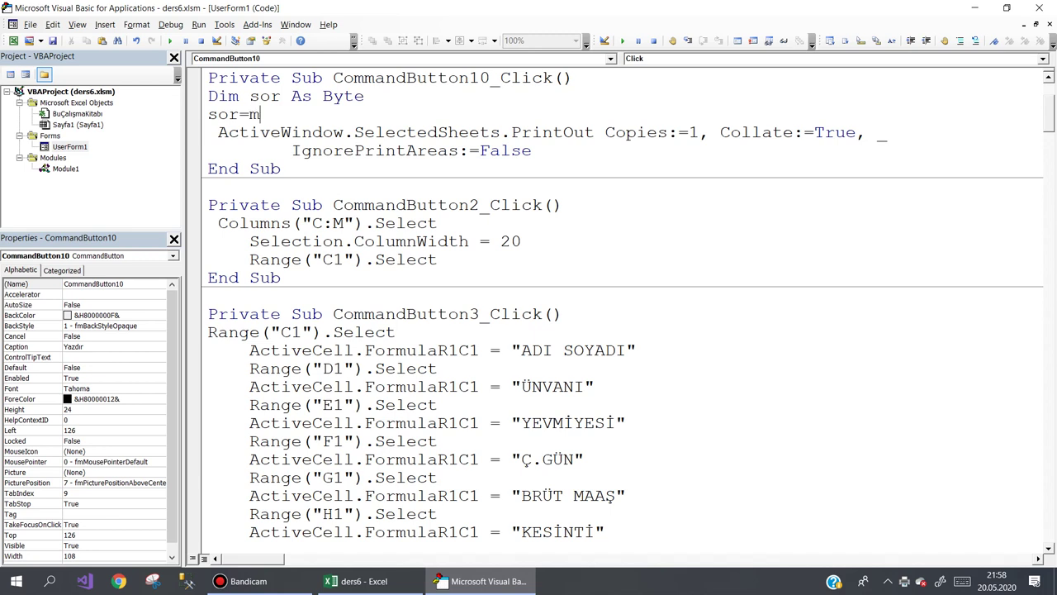
pyautogui.write('sg')
pyautogui.hotkey('ctrl', 'space')
pyautogui.write('("Sa')
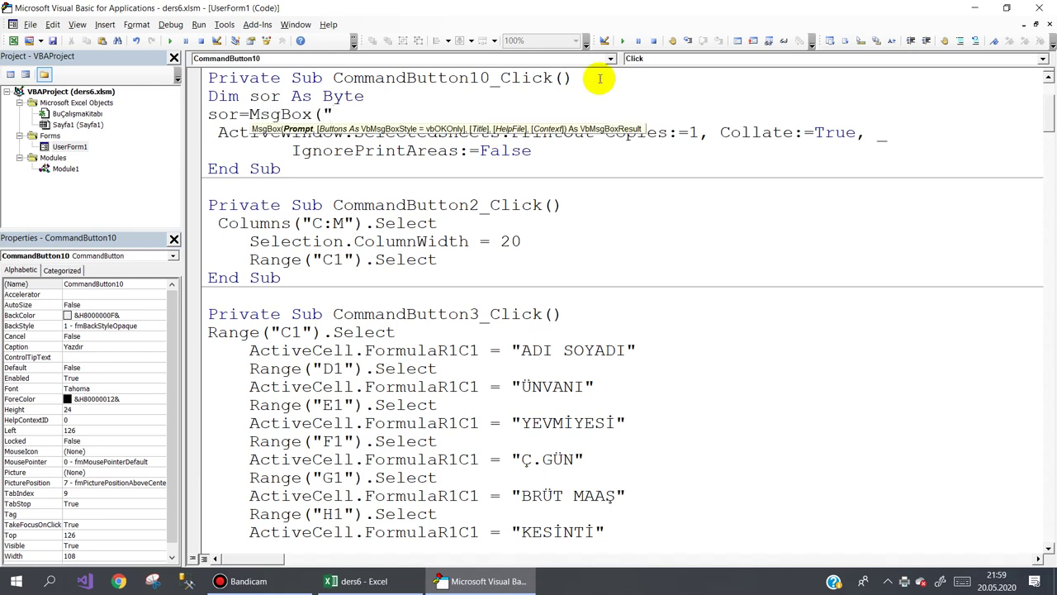
pyautogui.write('yfa Yqaz<')
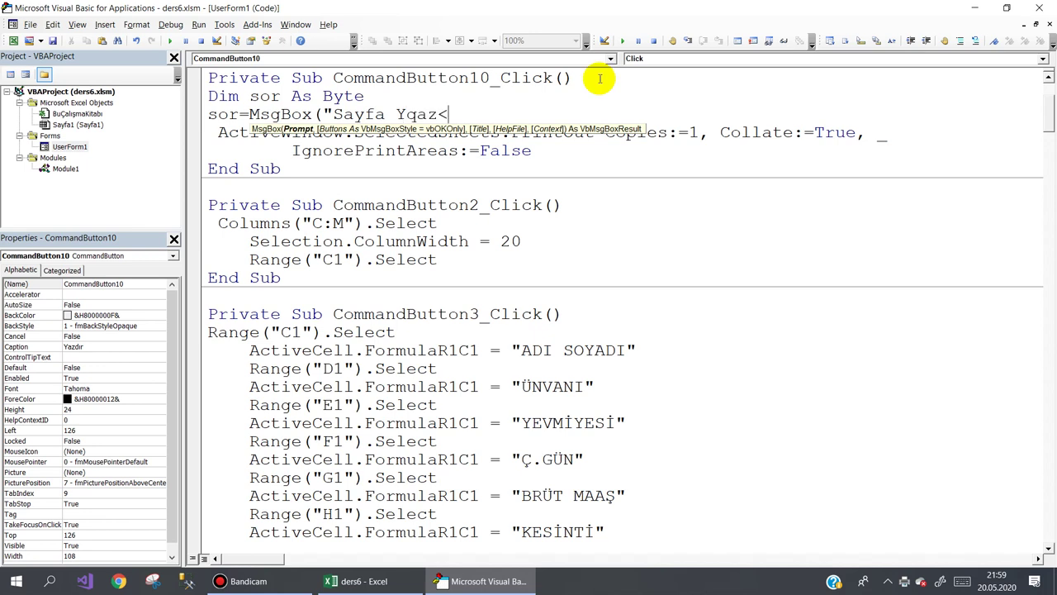
pyautogui.write('dırılsın')
pyautogui.write(' mı?=')
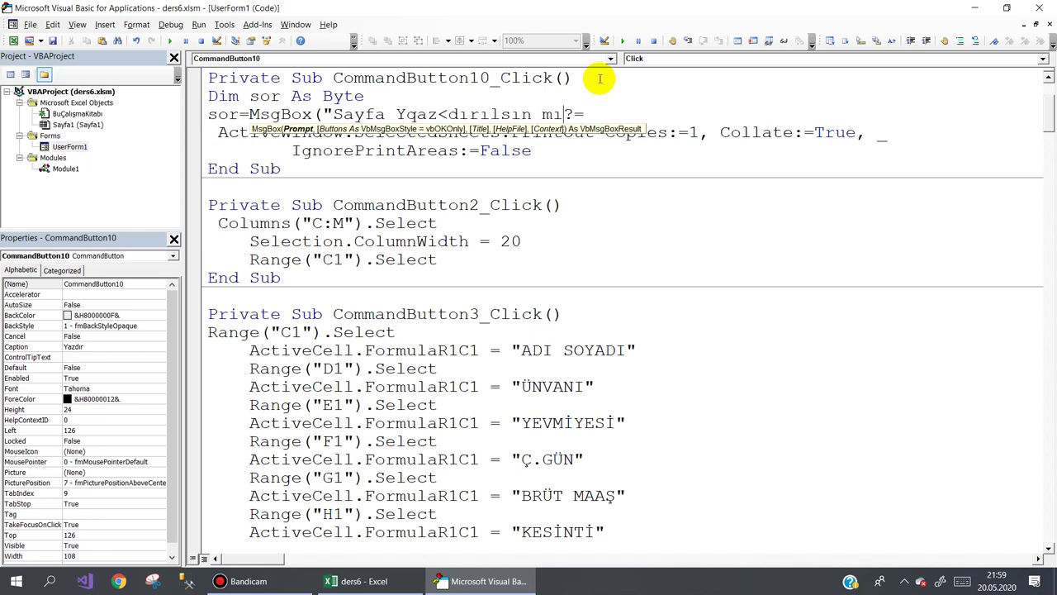
pyautogui.press('BackSpace')
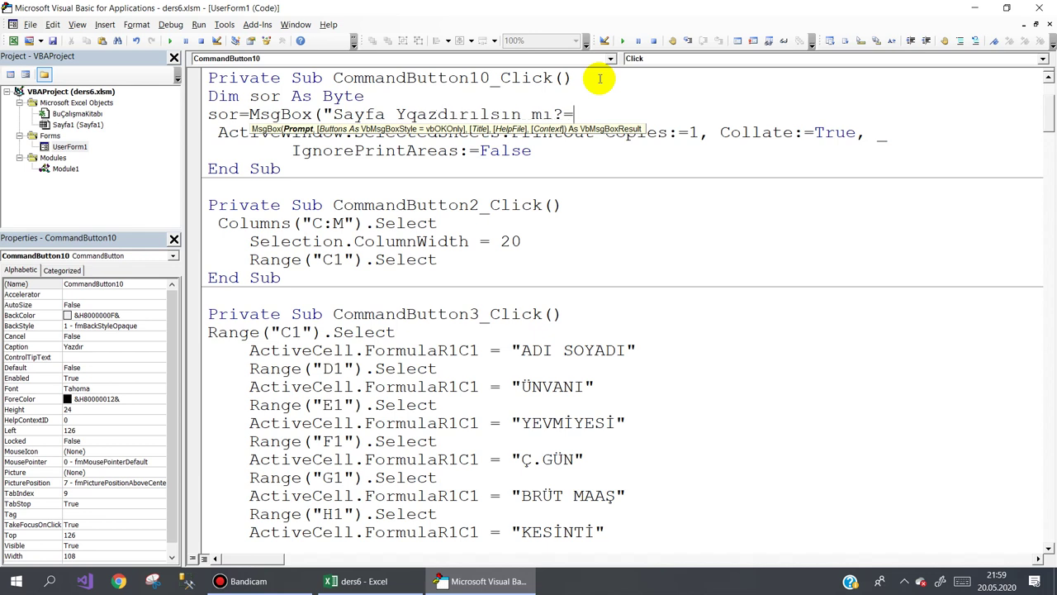
pyautogui.write('",')
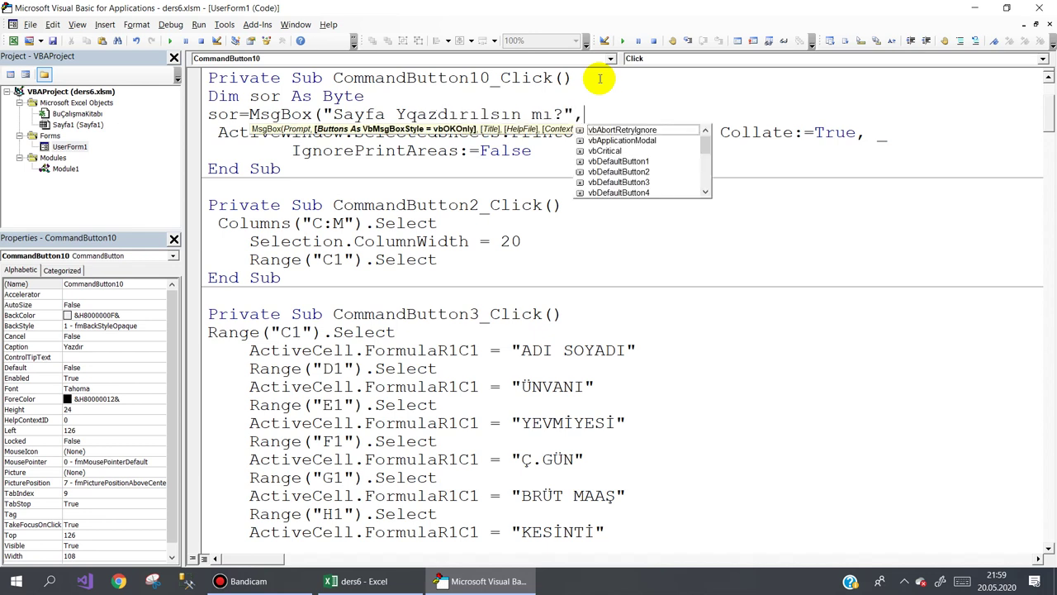
pyautogui.write('68,"yaz')
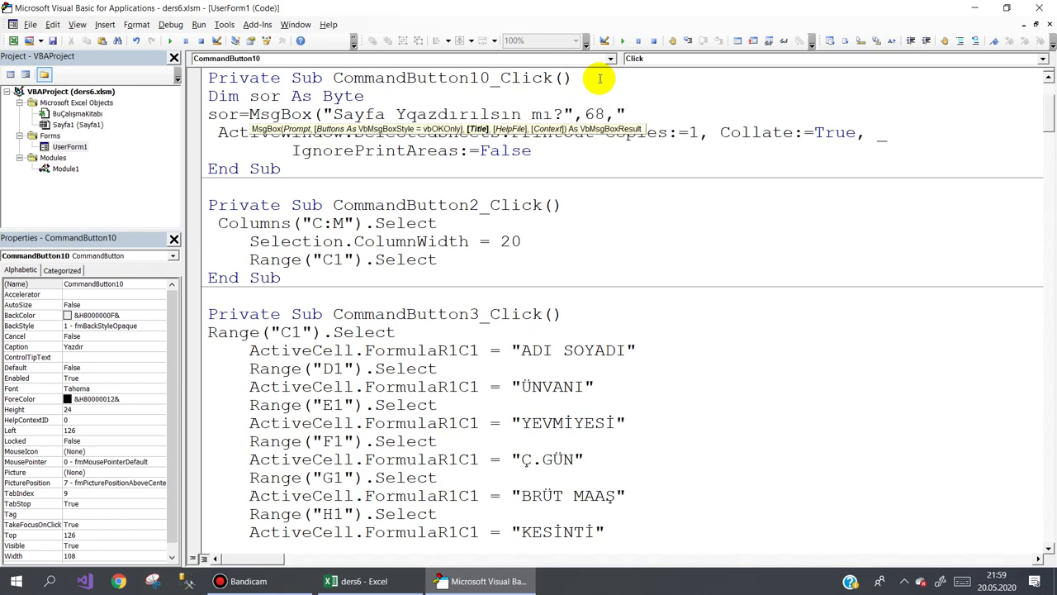
pyautogui.write('dır')
pyautogui.press('Return')
pyautogui.write('İ')
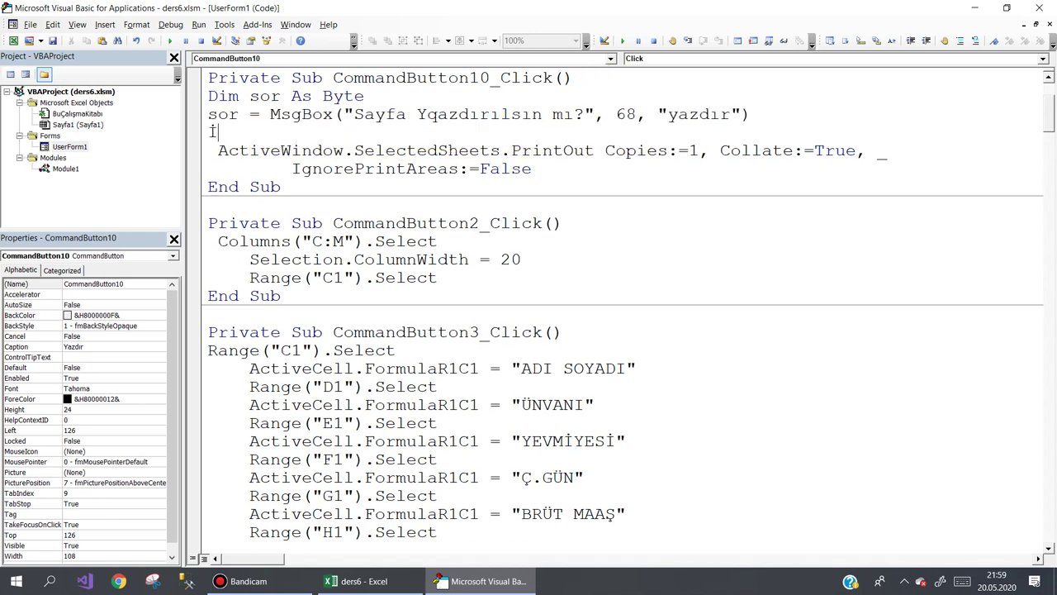
# - Add 'If sor = 7 Then Exit Sub' so answering no skips printing
pyautogui.write('f')
pyautogui.press('BackSpace')
pyautogui.press('BackSpace')
pyautogui.write('if ')
pyautogui.write('so7 th')
pyautogui.write('en exit sub')
pyautogui.press('Down')
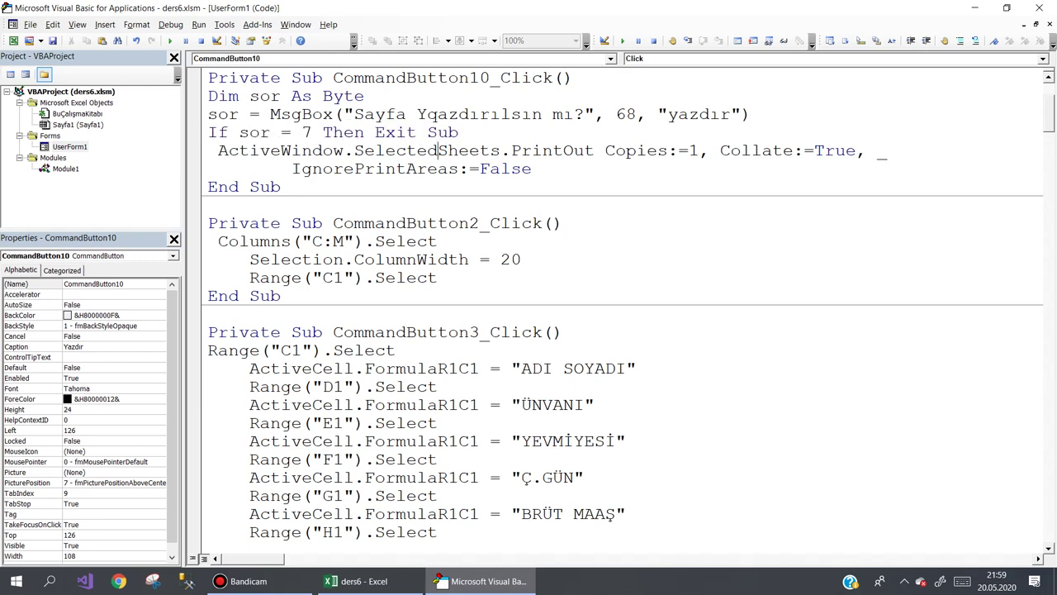
# - Test Yazdır by answering no, then yes, cancel the PDF save, and close the form
pyautogui.click(974, 8)
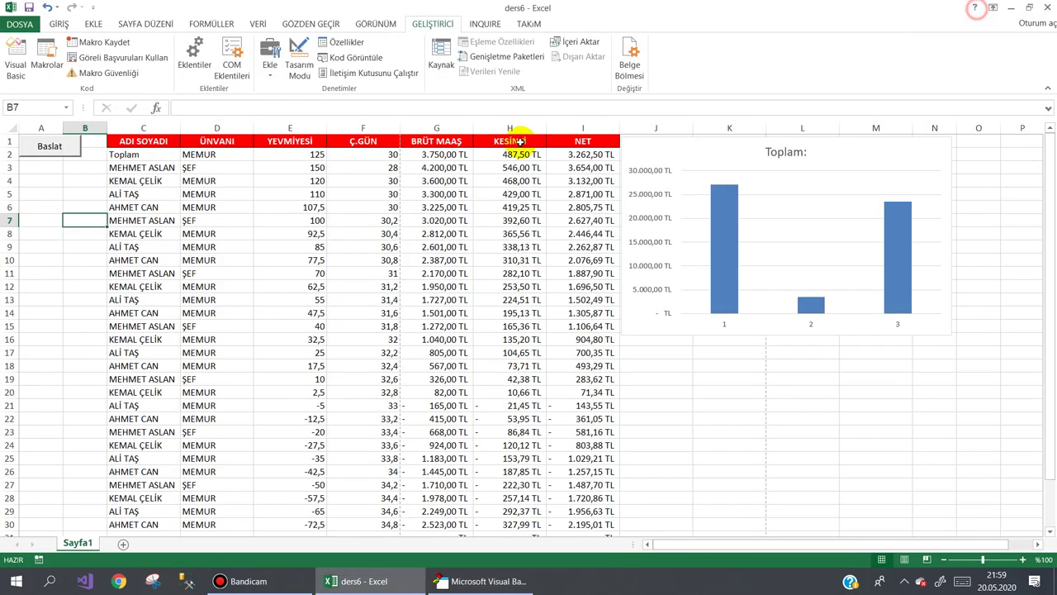
pyautogui.click(50, 146)
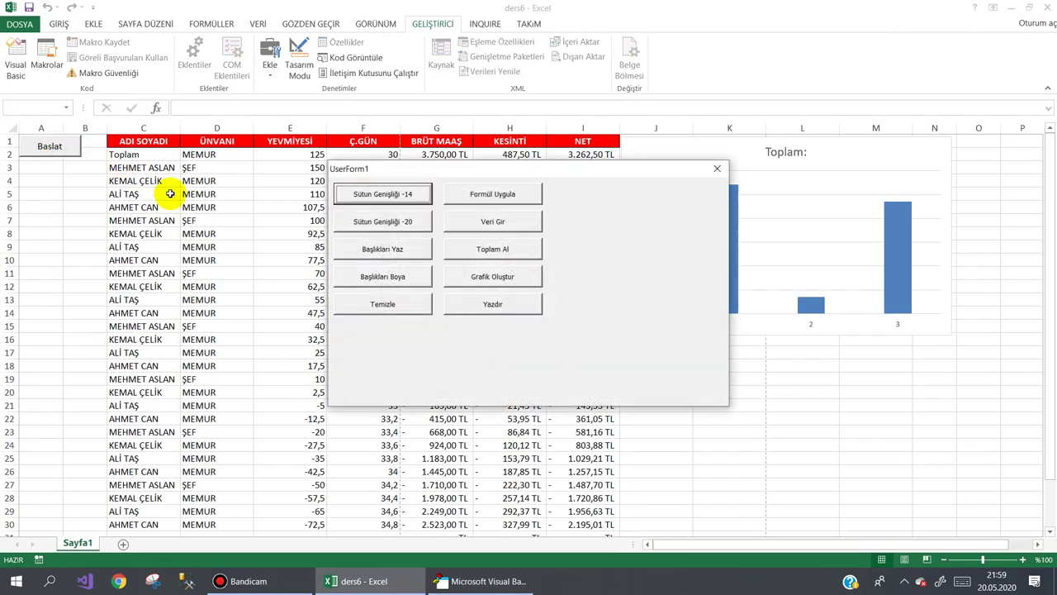
pyautogui.click(469, 305)
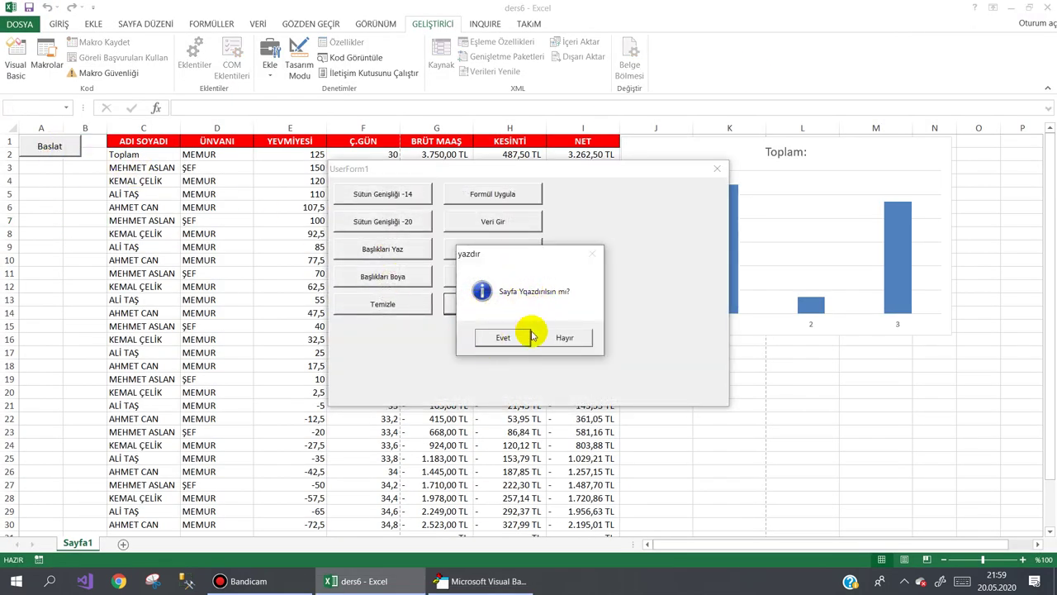
pyautogui.click(564, 343)
pyautogui.click(510, 308)
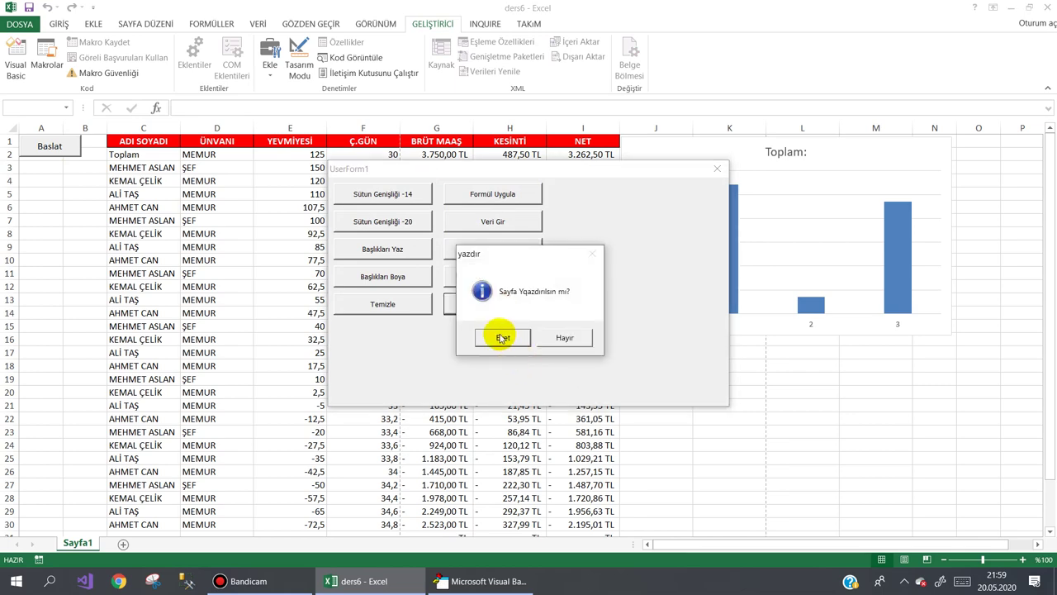
pyautogui.click(500, 337)
pyautogui.press('Return')
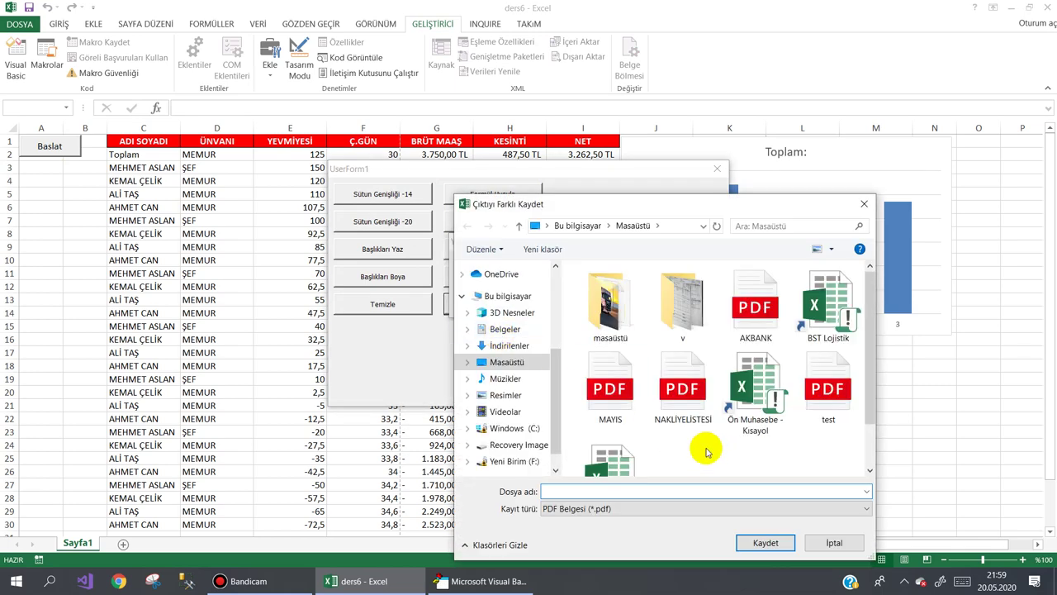
pyautogui.click(836, 541)
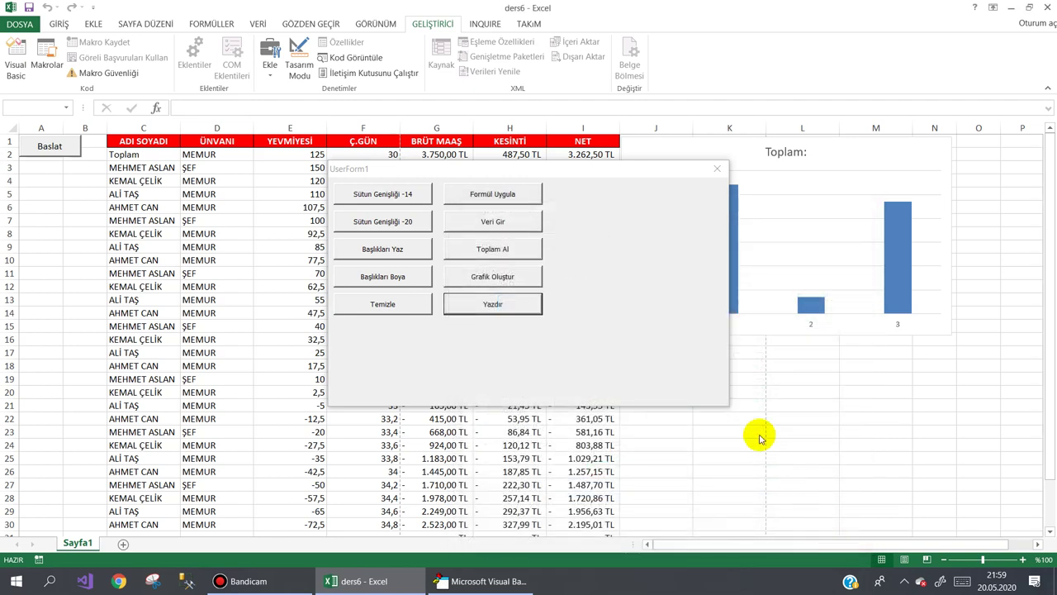
pyautogui.click(715, 171)
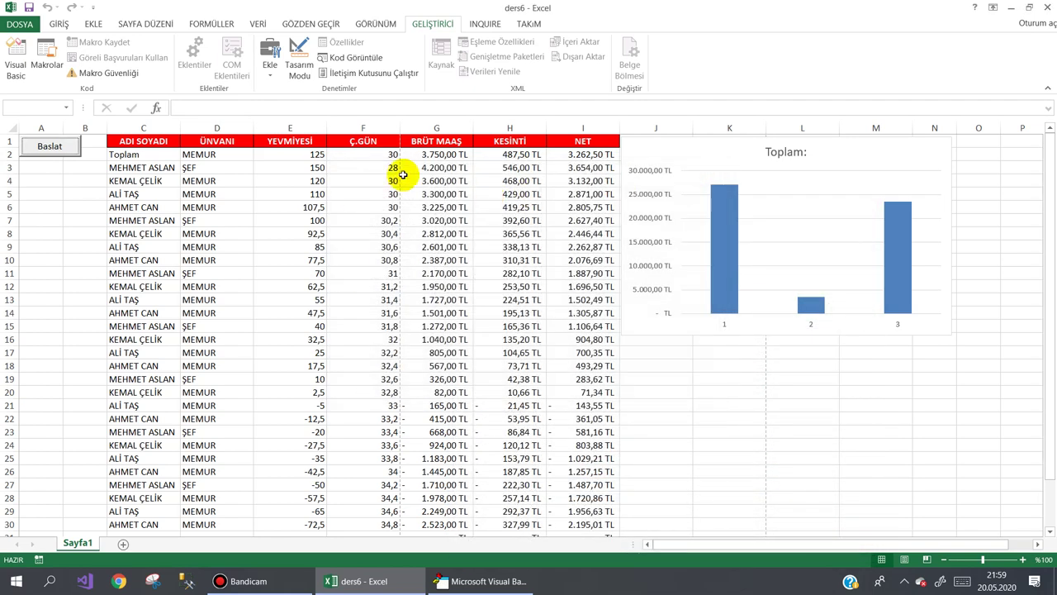
pyautogui.click(30, 25)
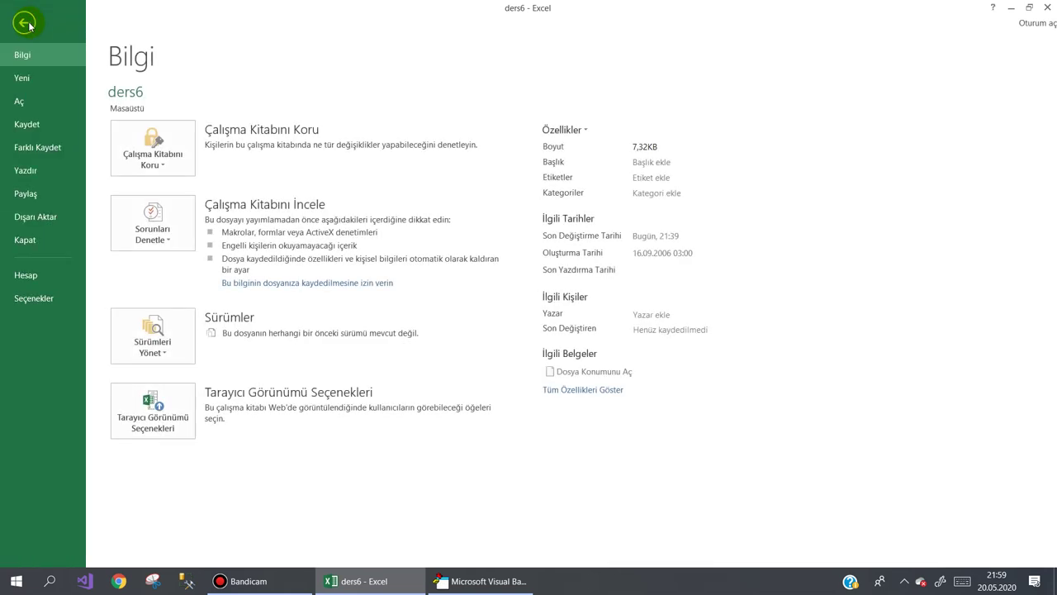
pyautogui.click(35, 175)
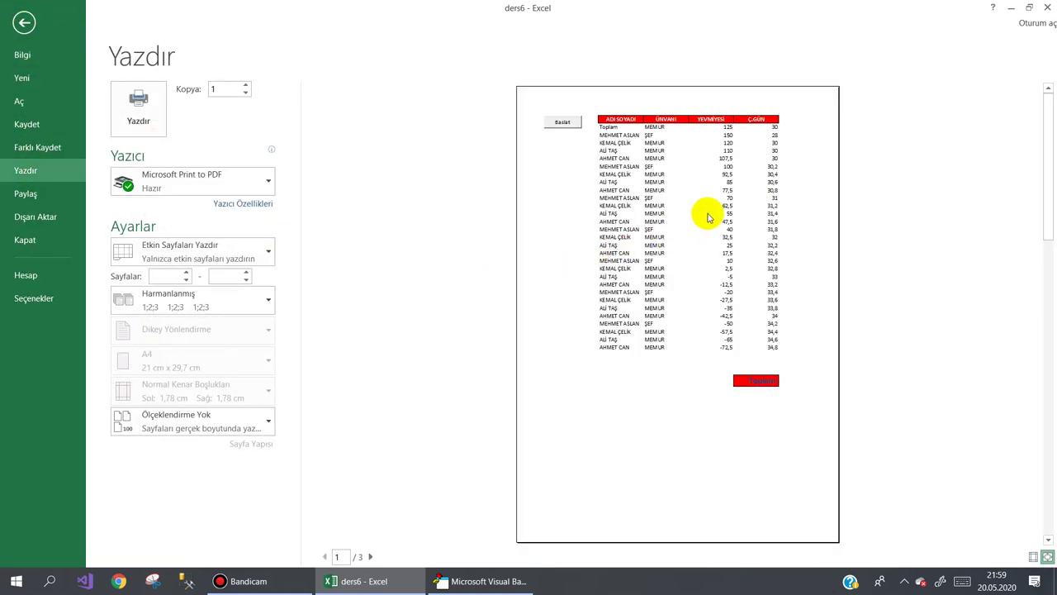
pyautogui.moveTo(1051, 170); pyautogui.dragTo(1049, 363)
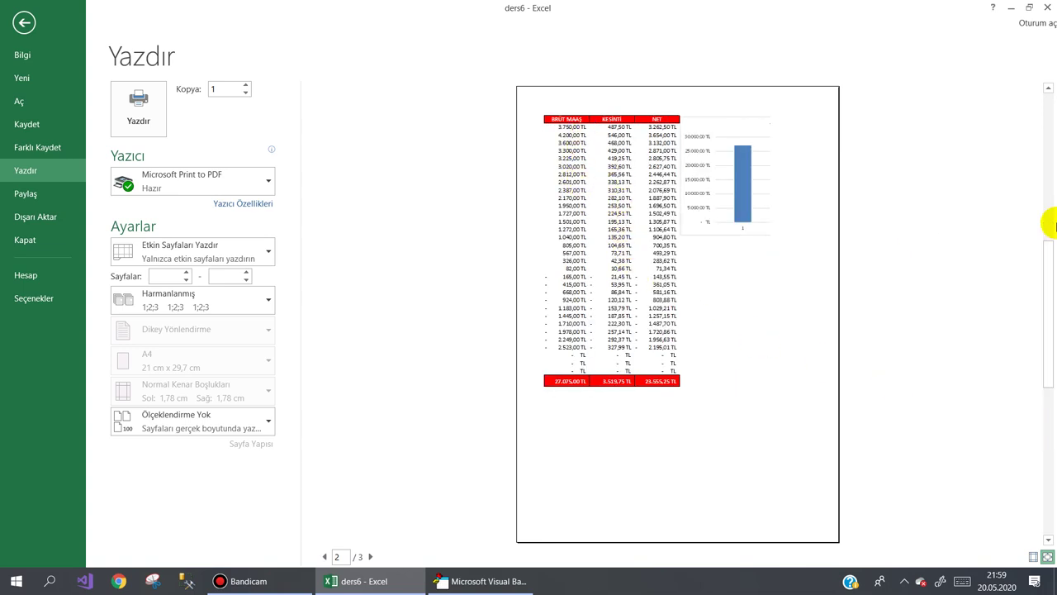
pyautogui.scroll(1, 702, 178)
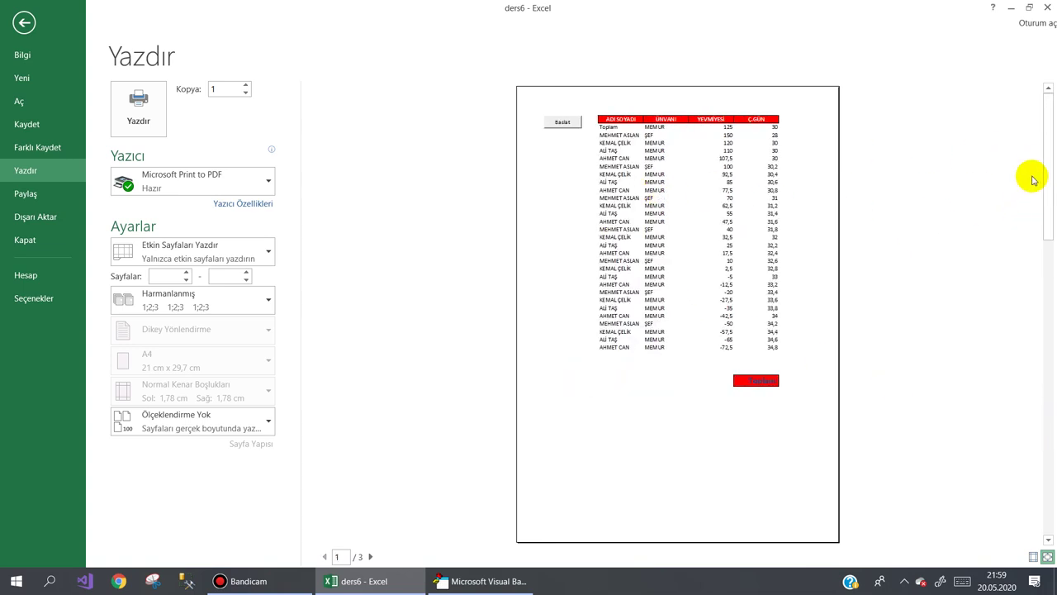
pyautogui.moveTo(1045, 170); pyautogui.dragTo(1054, 313)
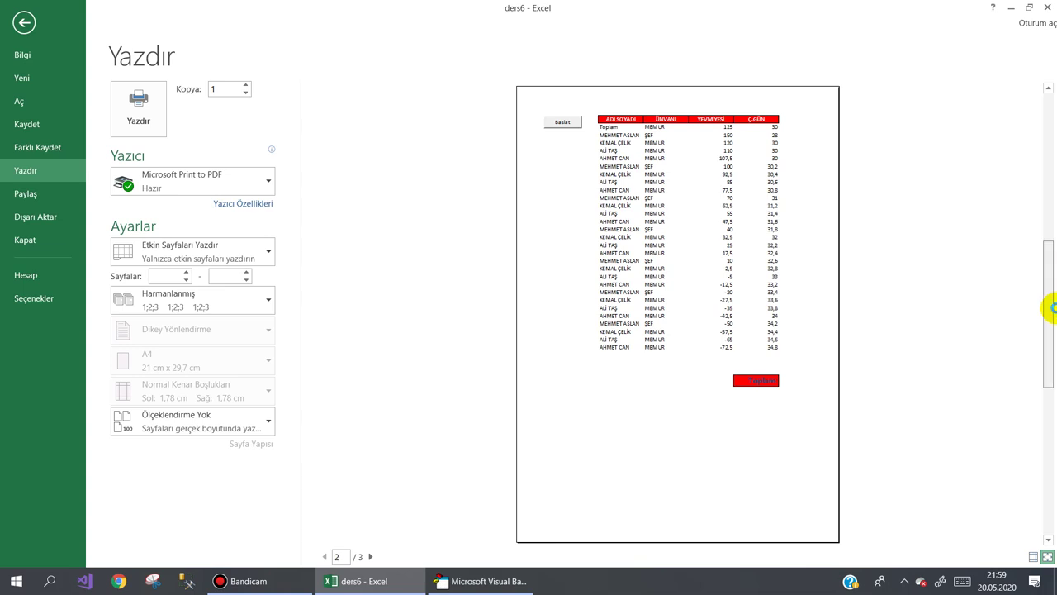
pyautogui.moveTo(1053, 312); pyautogui.dragTo(1054, 119)
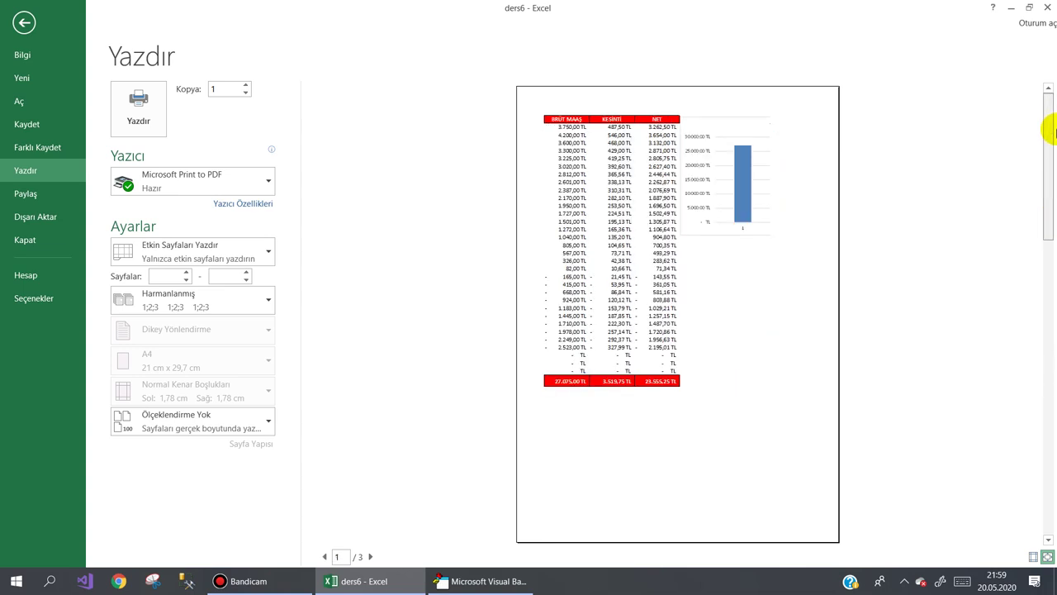
pyautogui.click(23, 24)
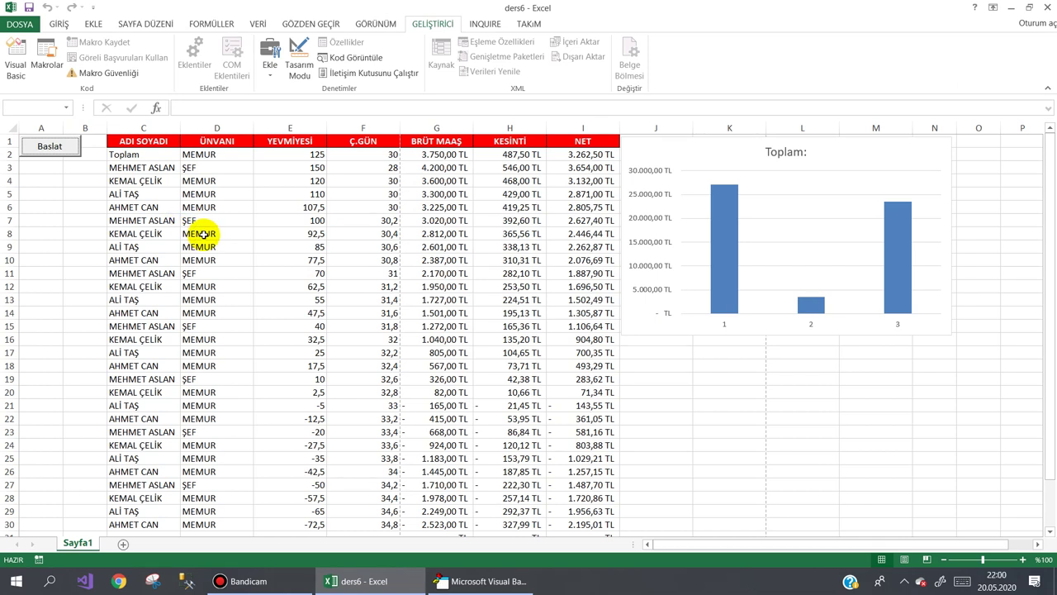
# - Start recording a new macro named 'sayfa'
pyautogui.click(277, 249)
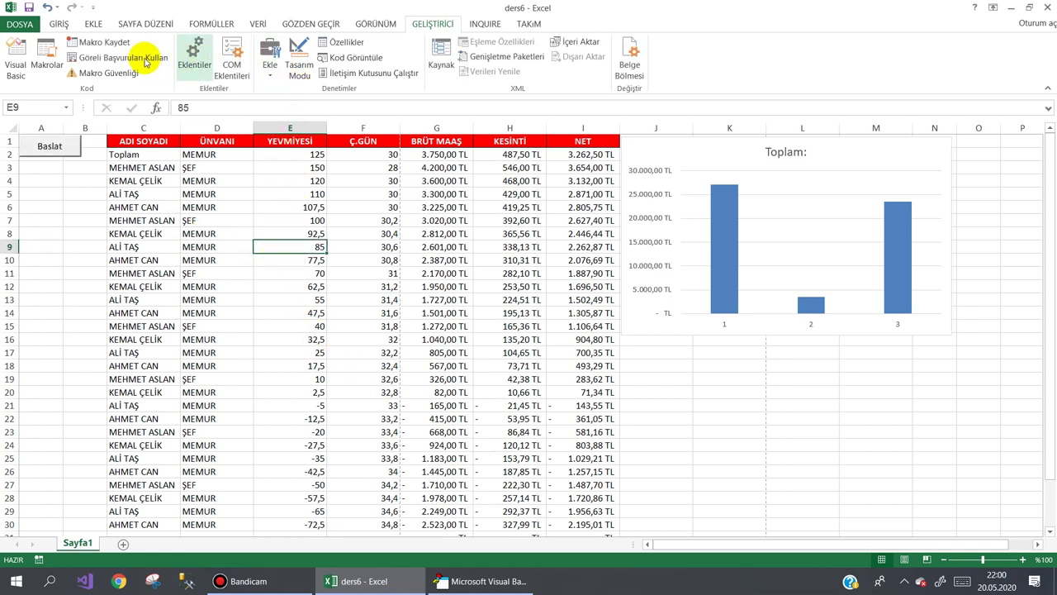
pyautogui.click(110, 45)
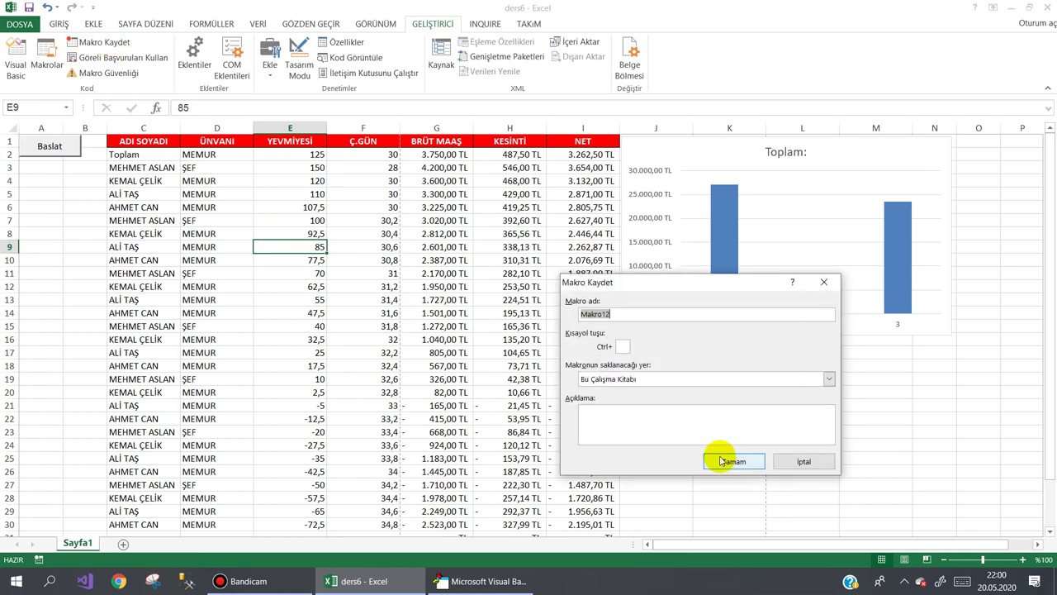
pyautogui.write('sayfa')
pyautogui.click(720, 461)
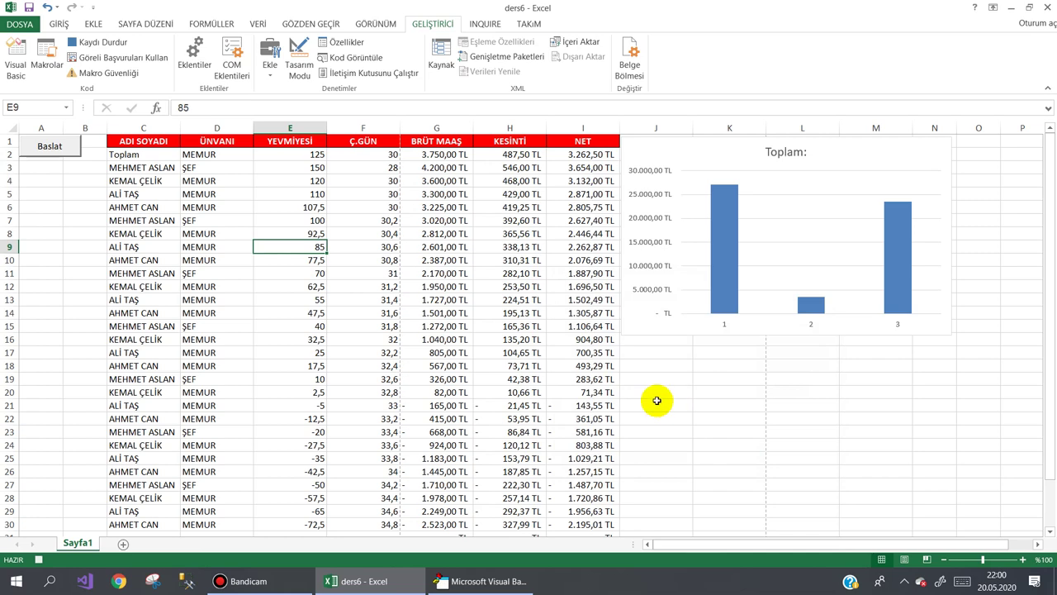
# - Switch the page setup to landscape orientation and return to the worksheet
pyautogui.click(20, 23)
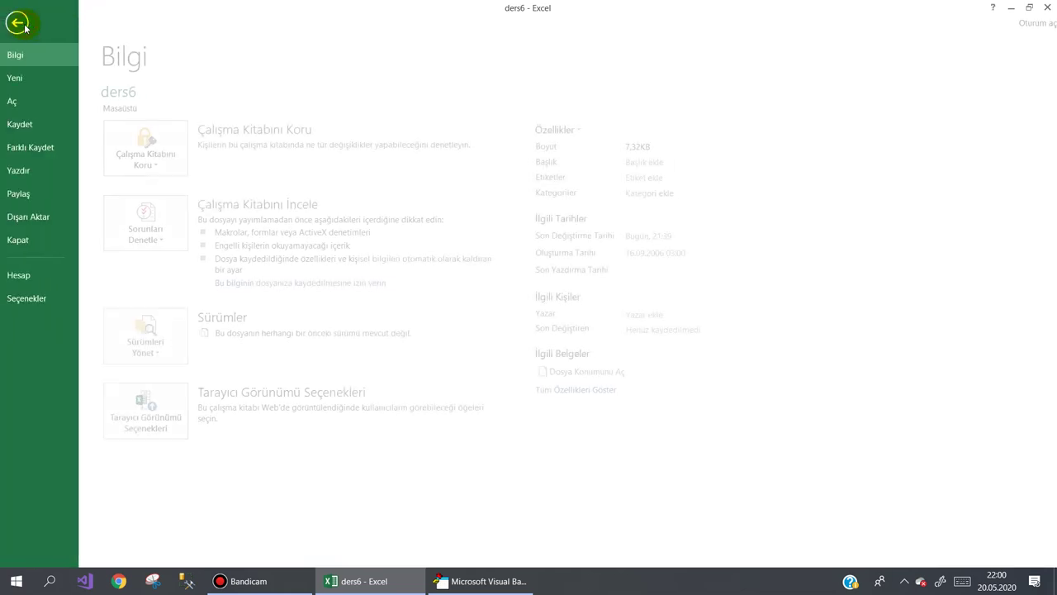
pyautogui.click(33, 173)
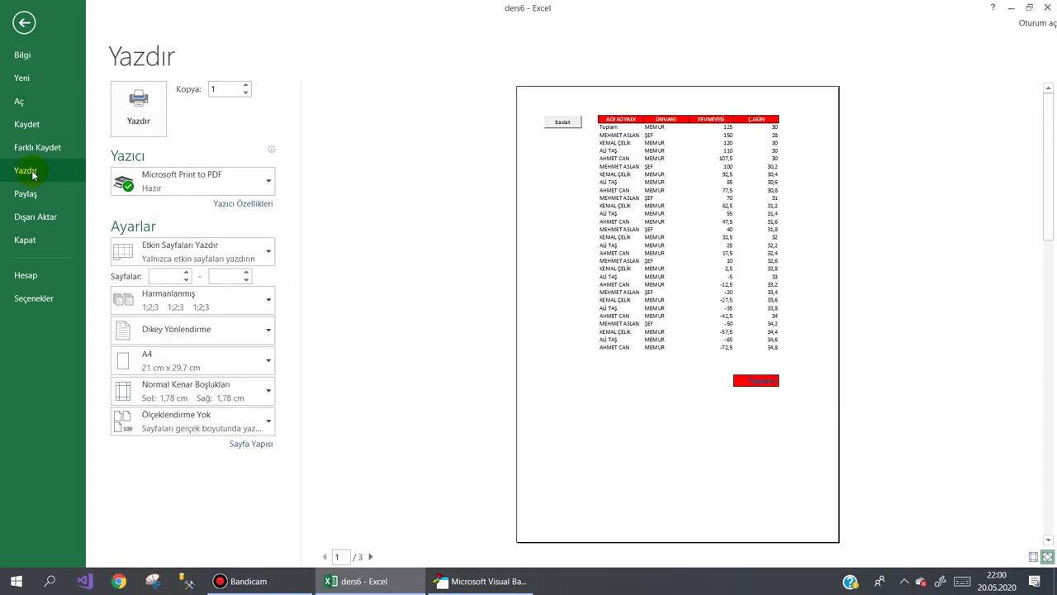
pyautogui.click(266, 446)
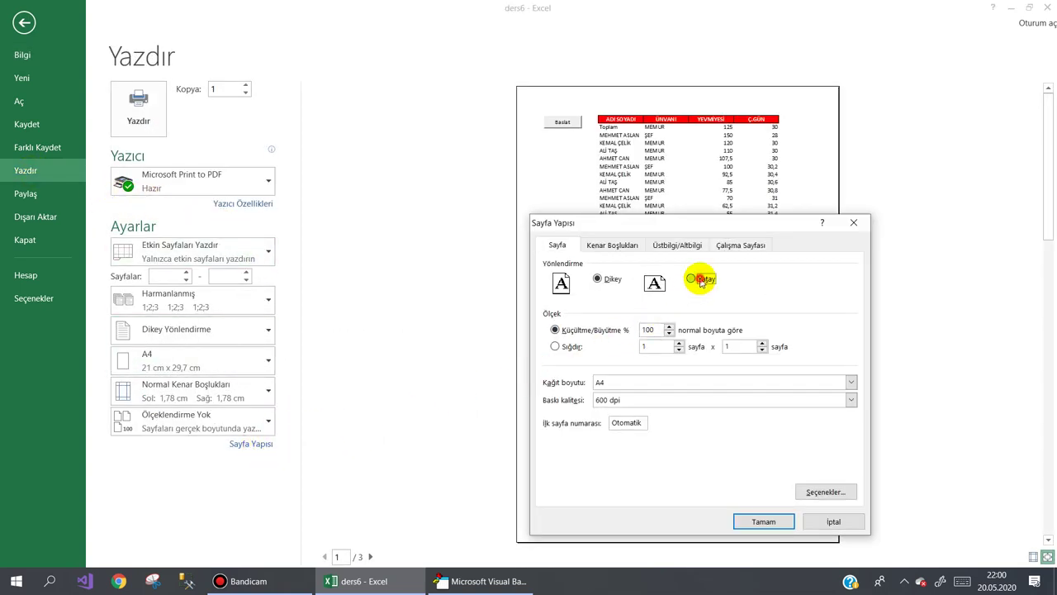
pyautogui.click(691, 279)
pyautogui.click(764, 522)
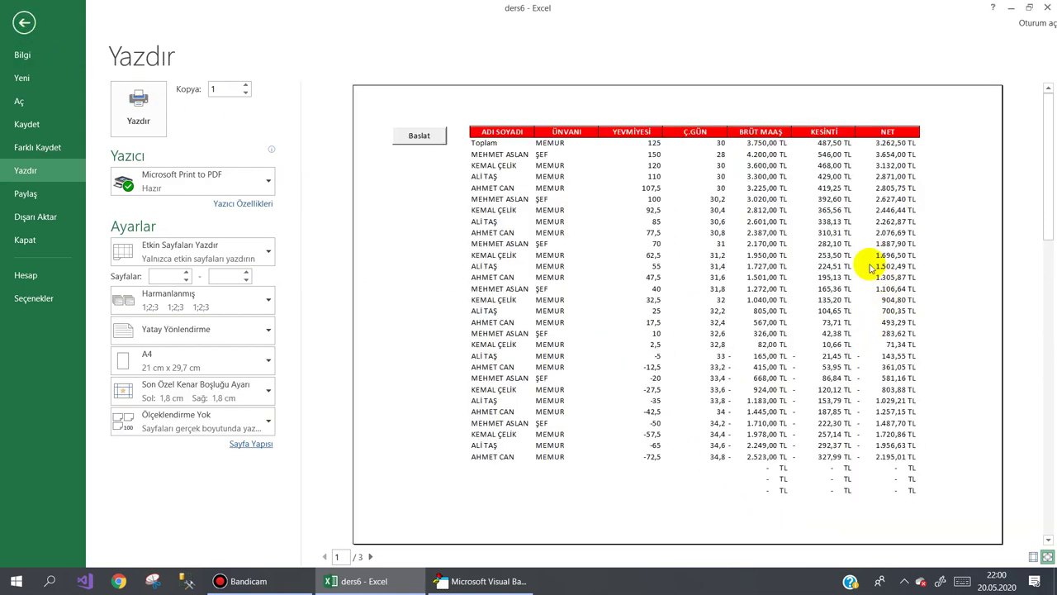
pyautogui.click(28, 25)
# - Stop the yataysayfa macro recording and bring up Module1 in the VBA editor
pyautogui.click(68, 193)
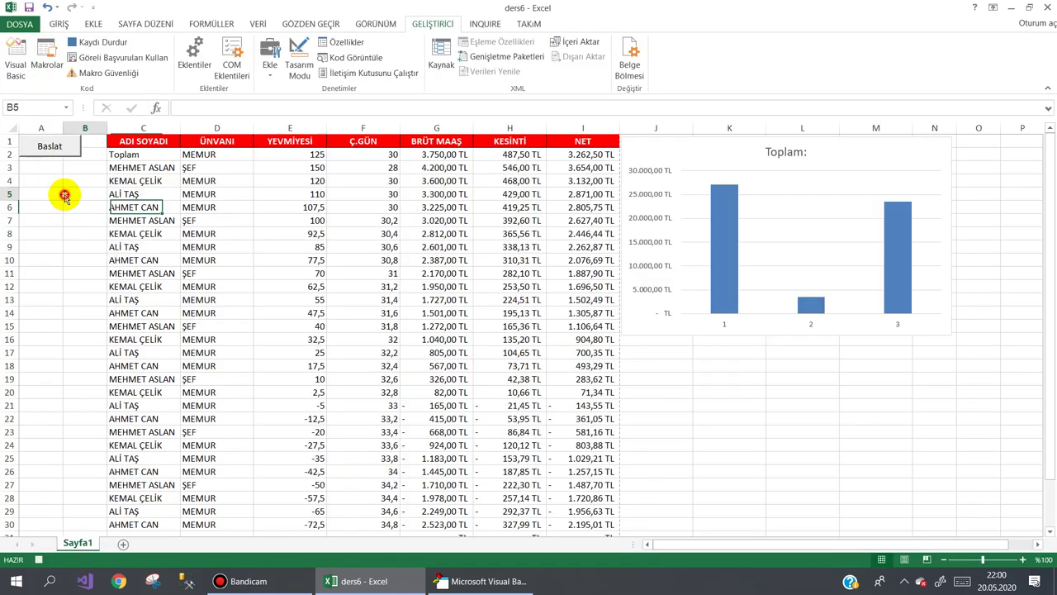
pyautogui.click(96, 43)
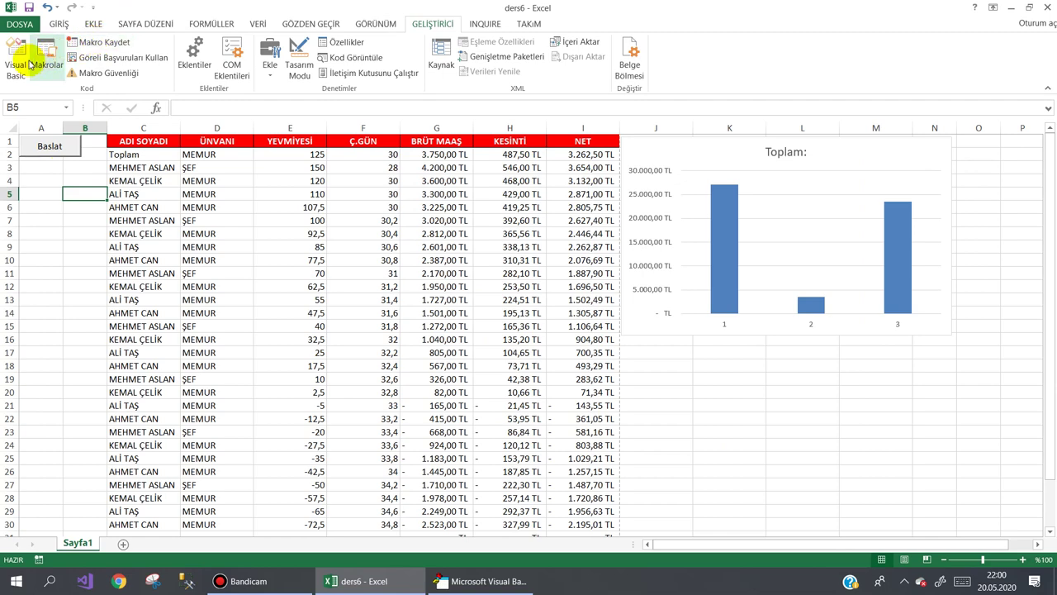
pyautogui.click(446, 580)
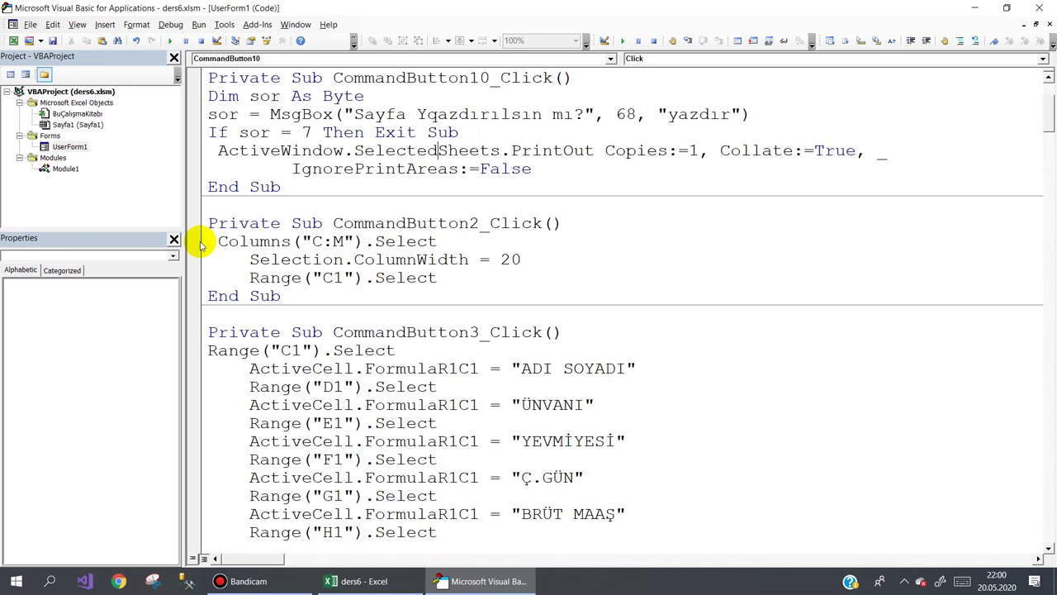
pyautogui.doubleClick(68, 167)
# - Cut the recorded page-setup code out of the yataysayfa macro in Module1
pyautogui.moveTo(1051, 498); pyautogui.dragTo(1043, 266)
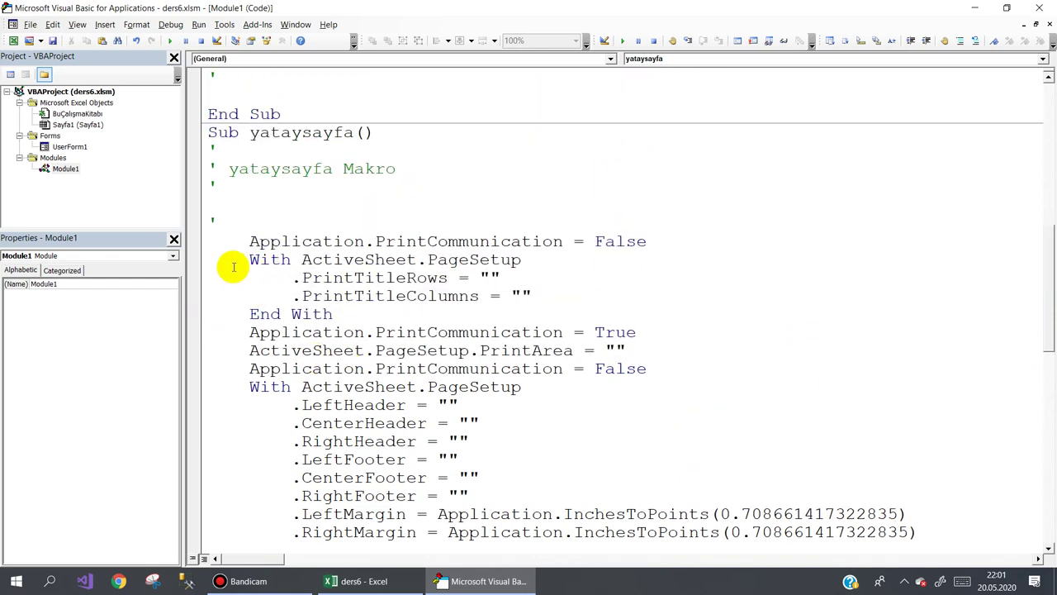
pyautogui.scroll(-1, 234, 266)
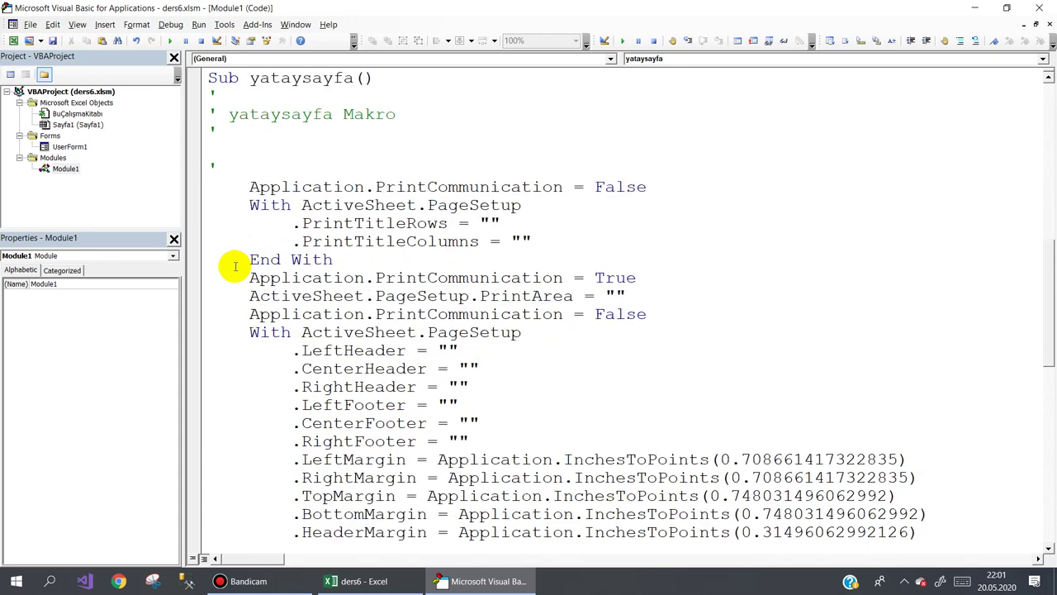
pyautogui.scroll(-2, 234, 266)
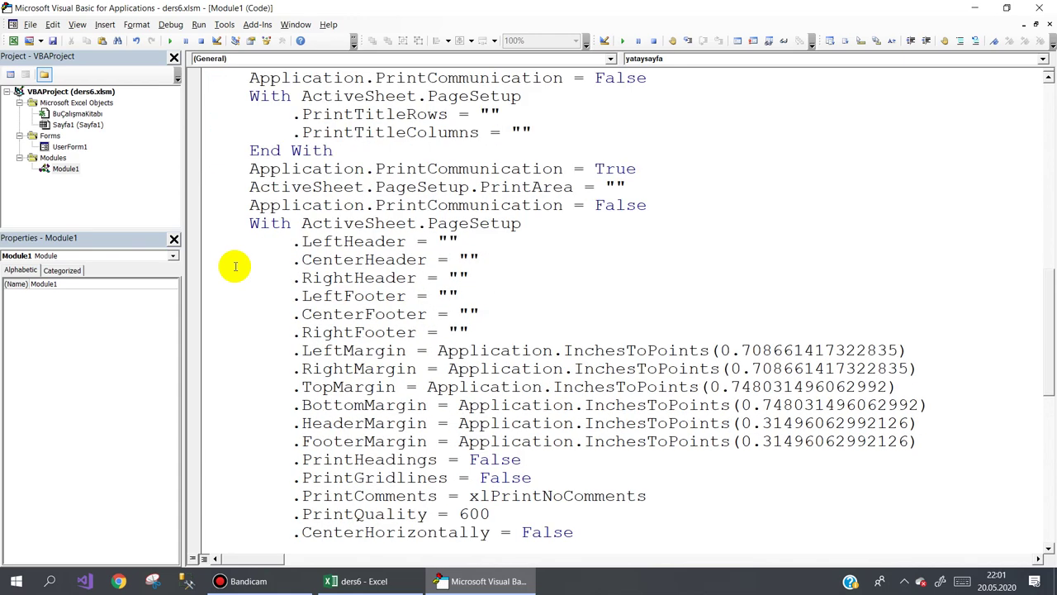
pyautogui.scroll(-1, 234, 266)
pyautogui.scroll(-1, 235, 266)
pyautogui.scroll(-1, 234, 266)
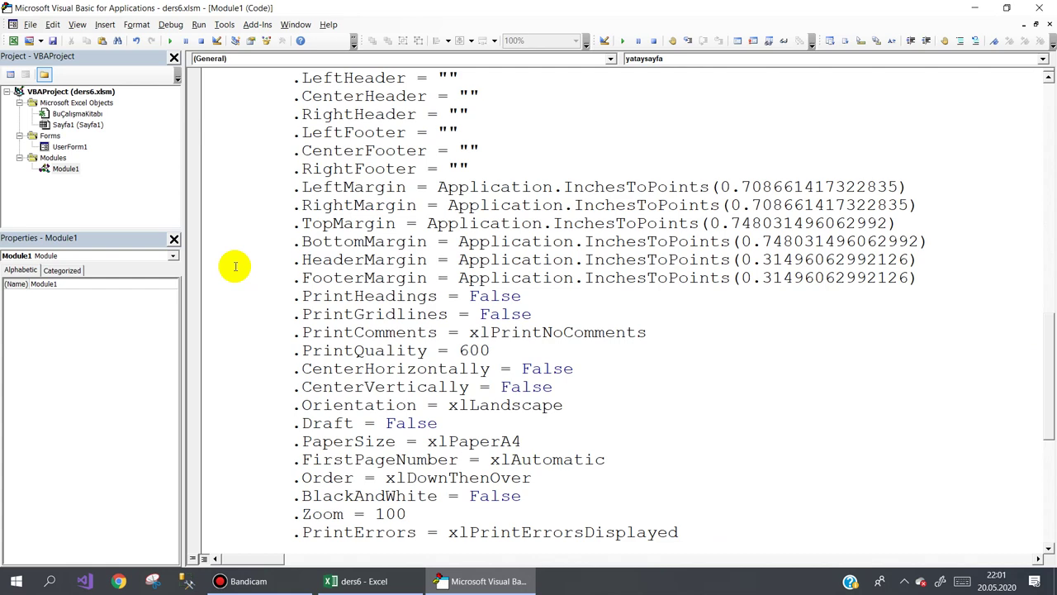
pyautogui.scroll(-1, 235, 266)
pyautogui.scroll(-1, 234, 266)
pyautogui.scroll(-3, 234, 266)
pyautogui.scroll(-2, 234, 266)
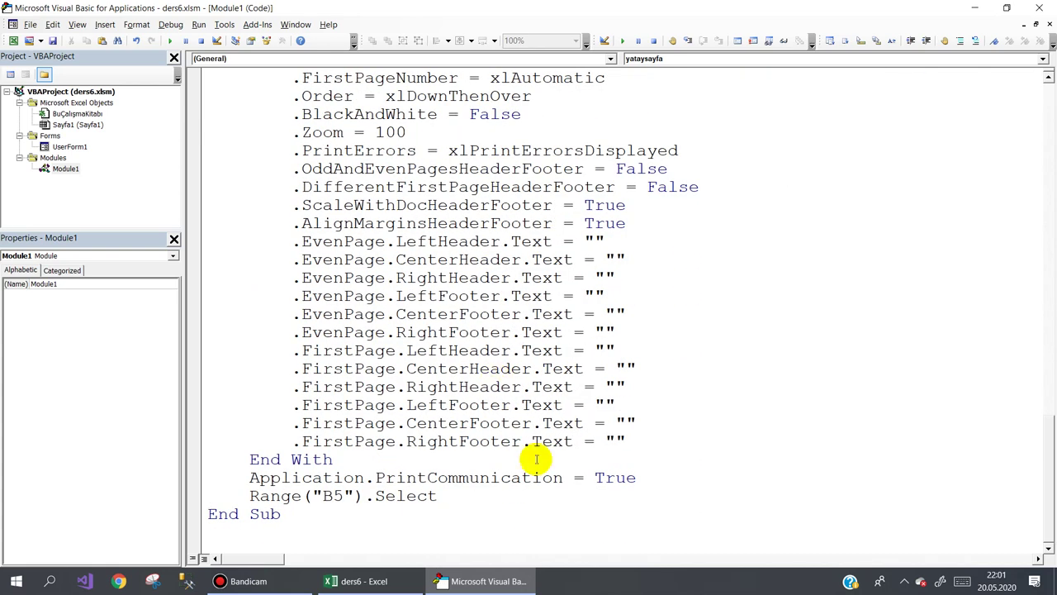
pyautogui.moveTo(454, 495)
pyautogui.mouseDown()
pyautogui.moveTo(222, 332)
pyautogui.moveTo(223, 60)
pyautogui.mouseUp()
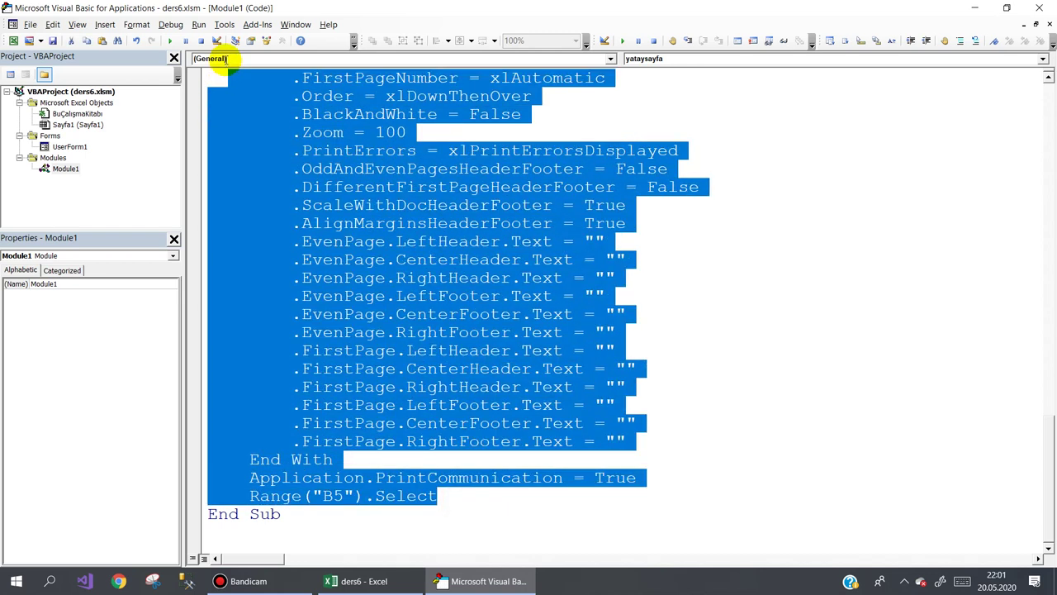
pyautogui.moveTo(225, 59)
pyautogui.mouseDown()
pyautogui.moveTo(230, 70)
pyautogui.moveTo(233, 50)
pyautogui.moveTo(250, 350)
pyautogui.mouseUp()
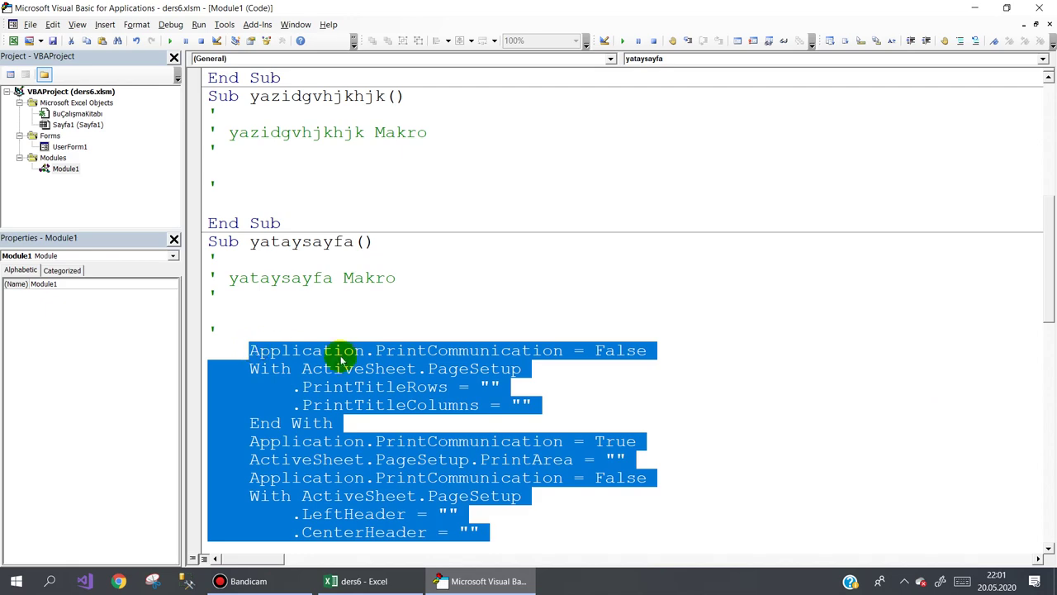
pyautogui.rightClick(352, 362)
pyautogui.click(375, 151)
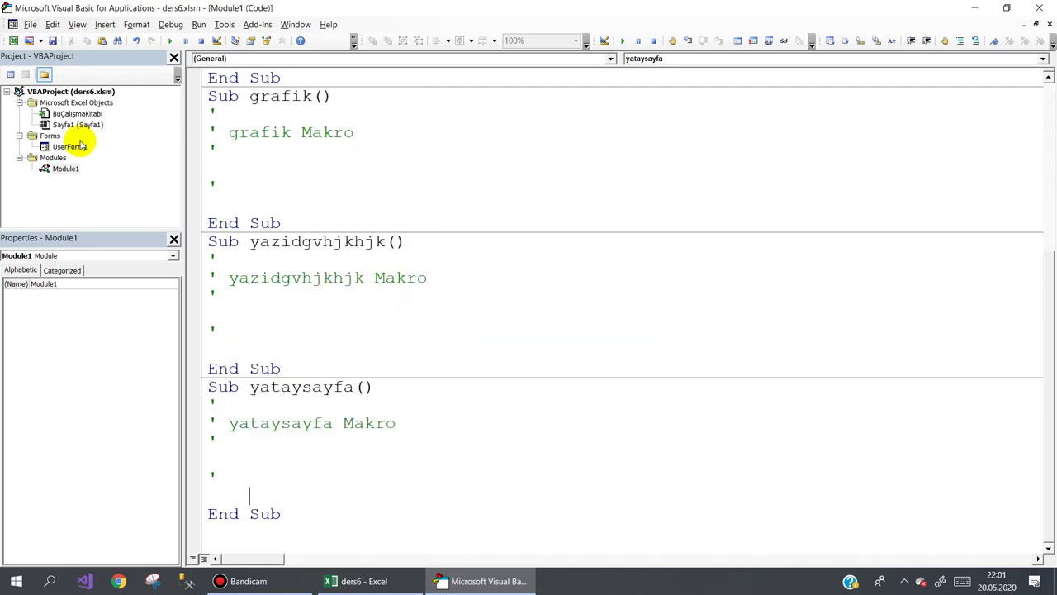
# - Show the UserForm1 designer and select its Yazdır button
pyautogui.click(76, 146)
pyautogui.doubleClick(76, 146)
pyautogui.click(364, 199)
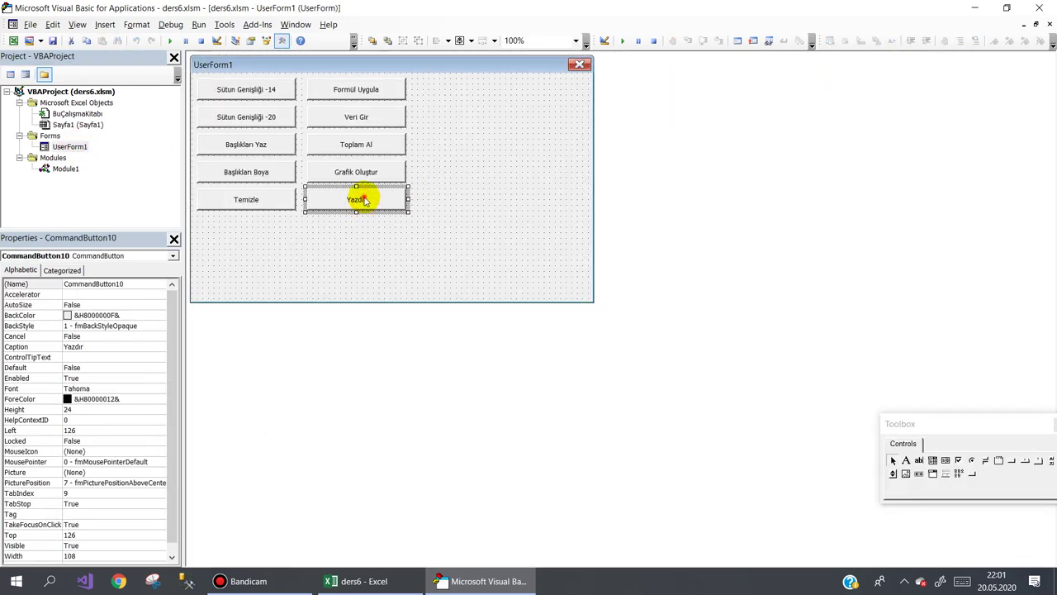
pyautogui.moveTo(364, 198)
pyautogui.mouseDown()
pyautogui.moveTo(366, 240)
pyautogui.moveTo(369, 231)
pyautogui.mouseUp()
pyautogui.click(382, 230)
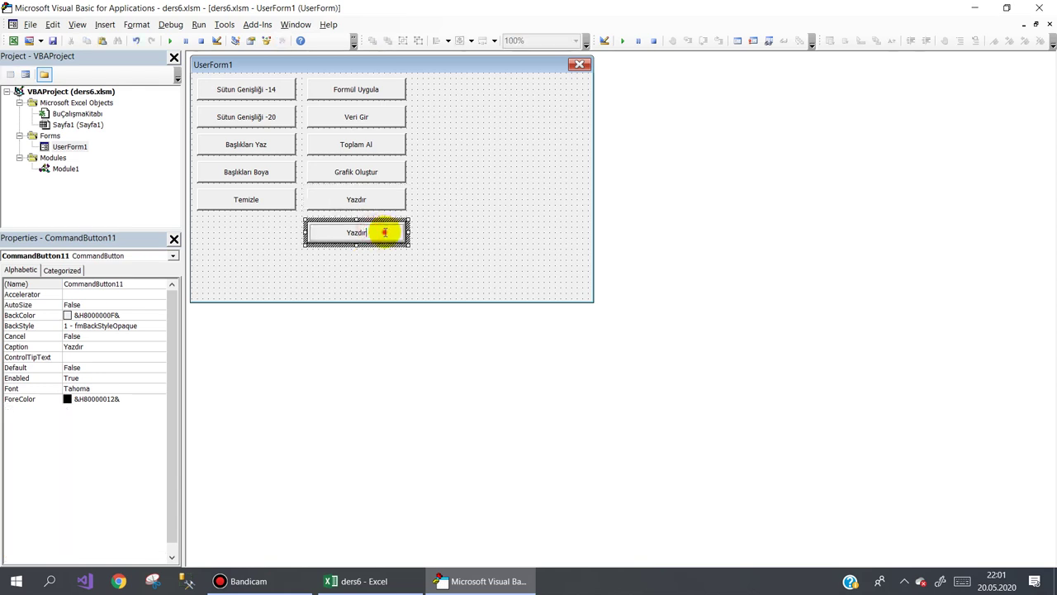
pyautogui.write('Y')
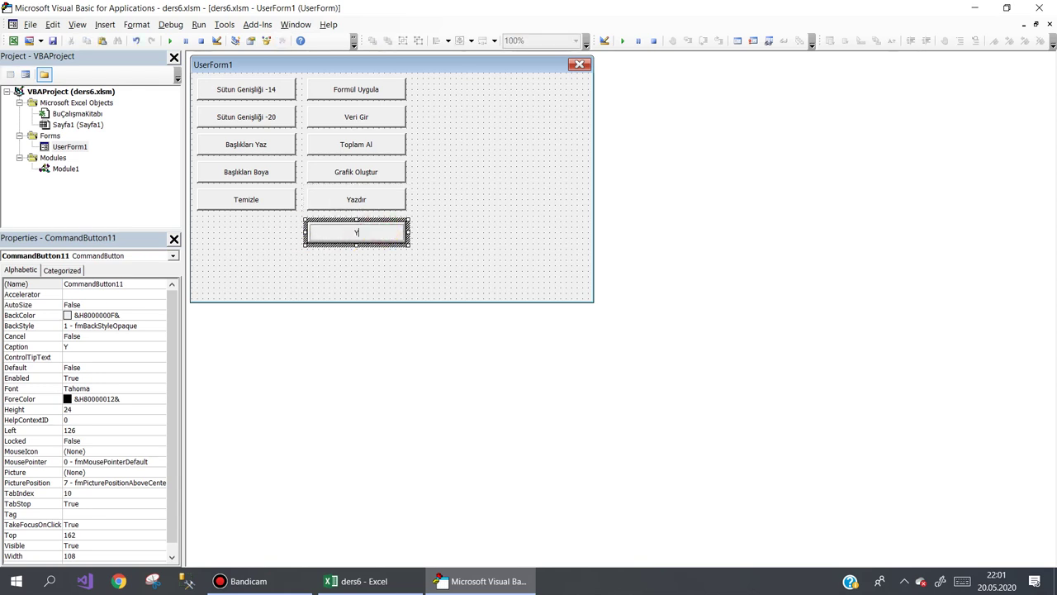
pyautogui.write('atay Y')
pyautogui.write('azdır')
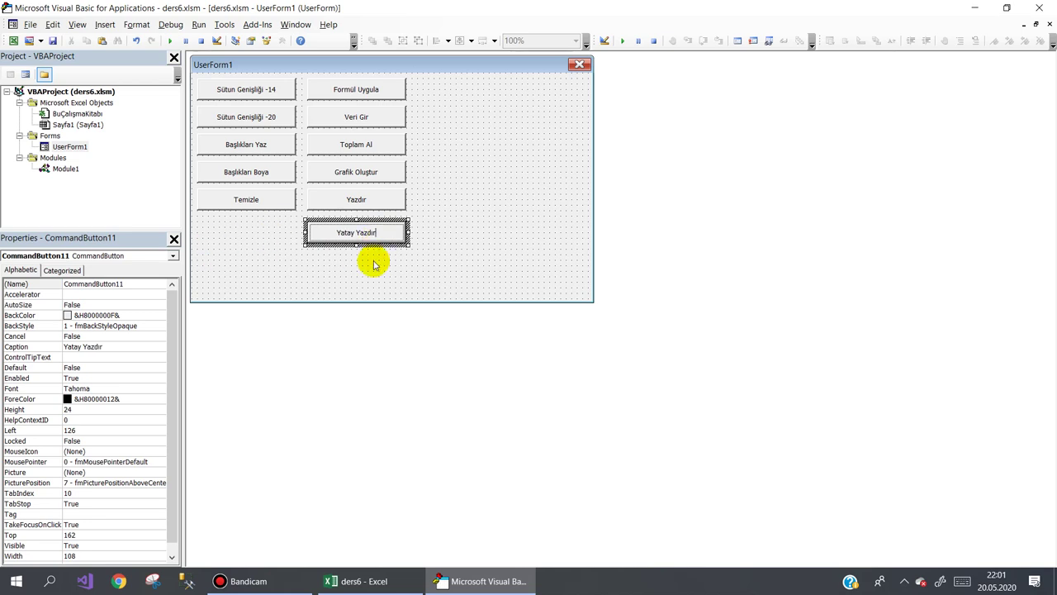
pyautogui.moveTo(370, 245)
pyautogui.mouseDown()
pyautogui.moveTo(530, 129)
pyautogui.moveTo(486, 99)
pyautogui.mouseUp()
pyautogui.click(471, 138)
pyautogui.doubleClick(471, 91)
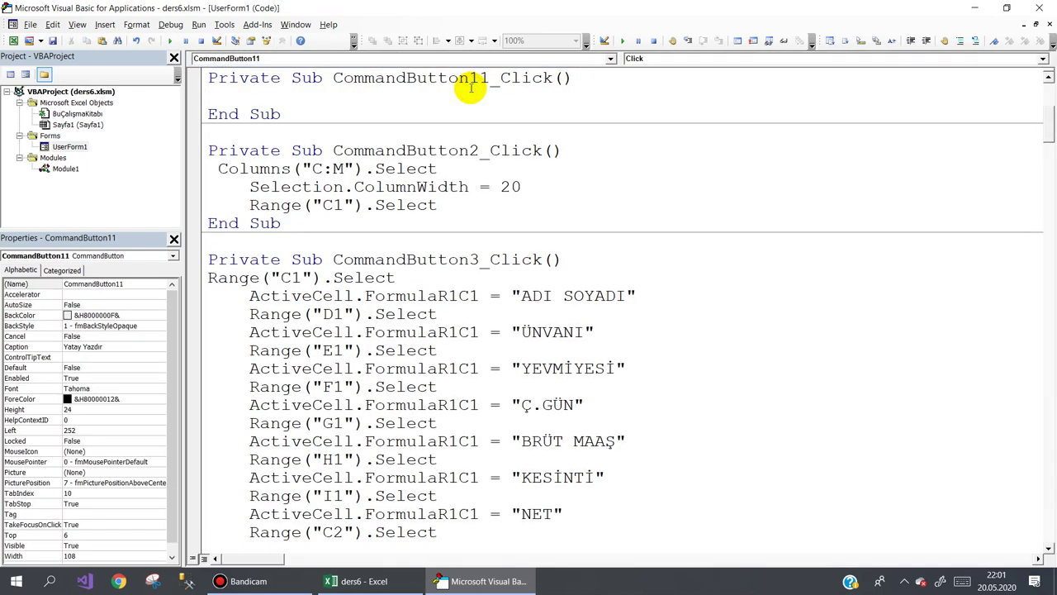
pyautogui.hotkey('ctrl', 'v')
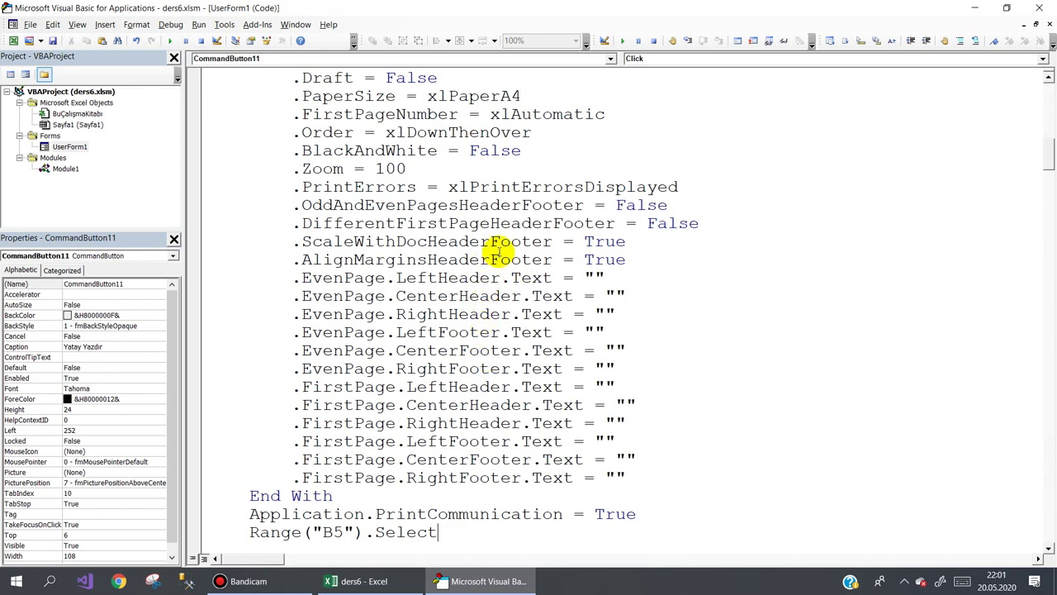
pyautogui.scroll(1, 499, 250)
pyautogui.scroll(1, 501, 252)
pyautogui.scroll(2, 504, 255)
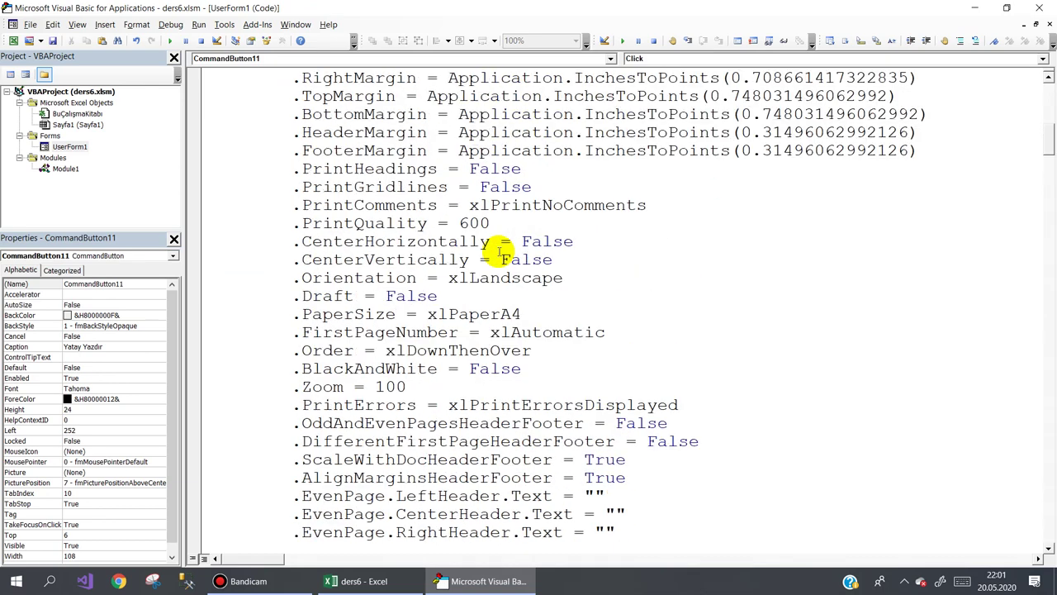
pyautogui.scroll(1, 499, 252)
pyautogui.scroll(-1, 499, 252)
pyautogui.scroll(1, 499, 252)
pyautogui.scroll(1, 499, 252)
pyautogui.scroll(3, 499, 252)
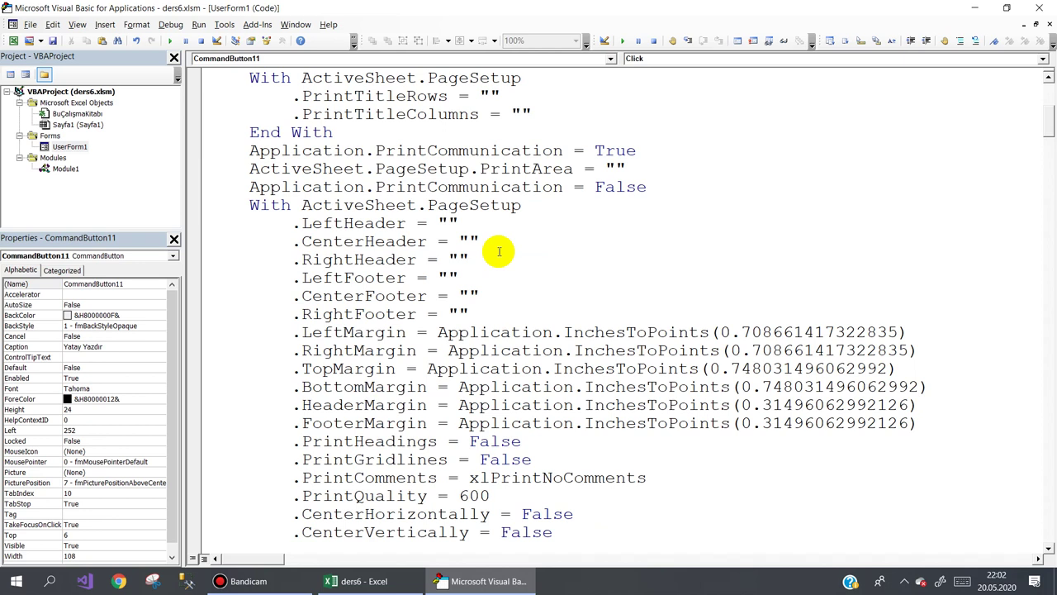
pyautogui.scroll(1, 498, 252)
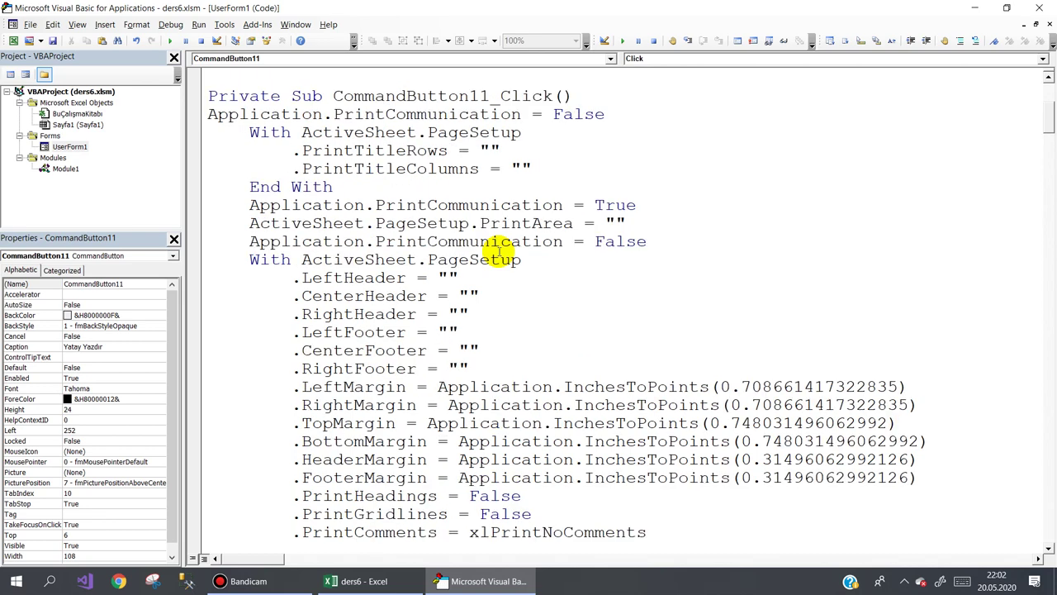
pyautogui.scroll(-3, 499, 252)
pyautogui.scroll(-2, 499, 252)
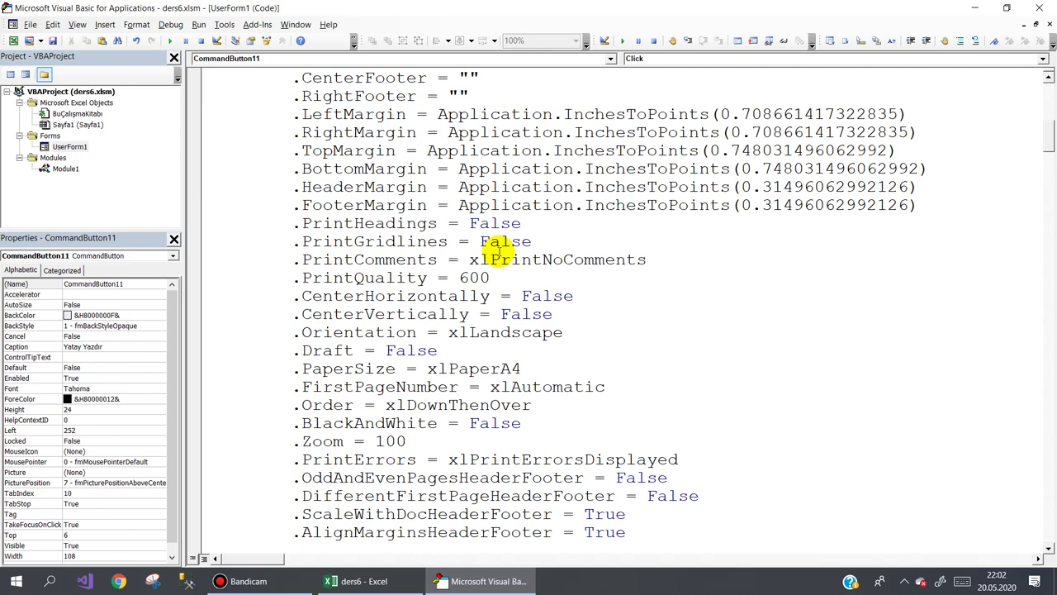
pyautogui.scroll(-1, 499, 252)
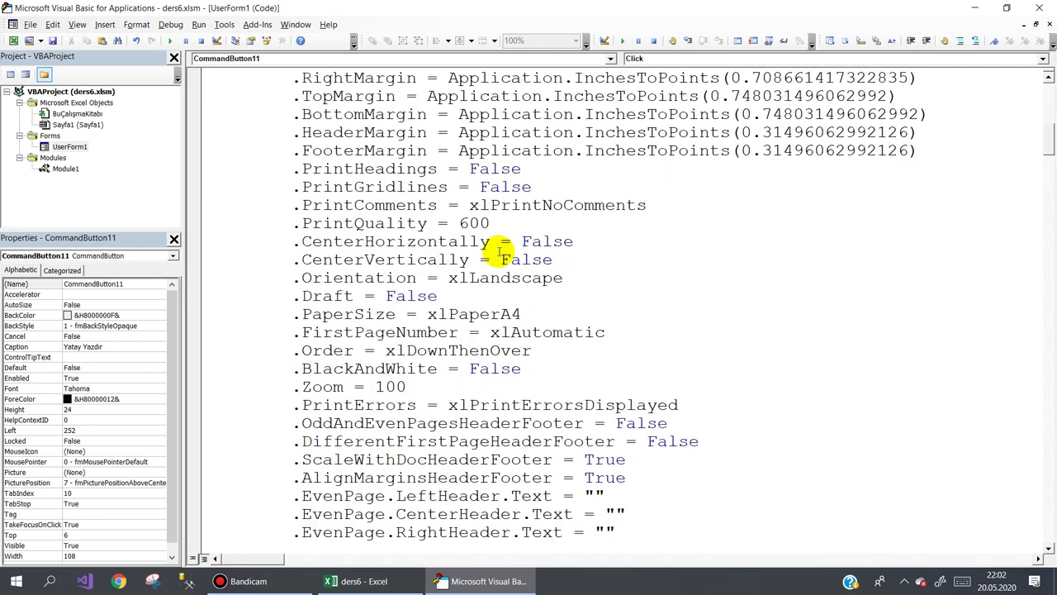
pyautogui.scroll(-1, 499, 252)
pyautogui.scroll(-2, 499, 252)
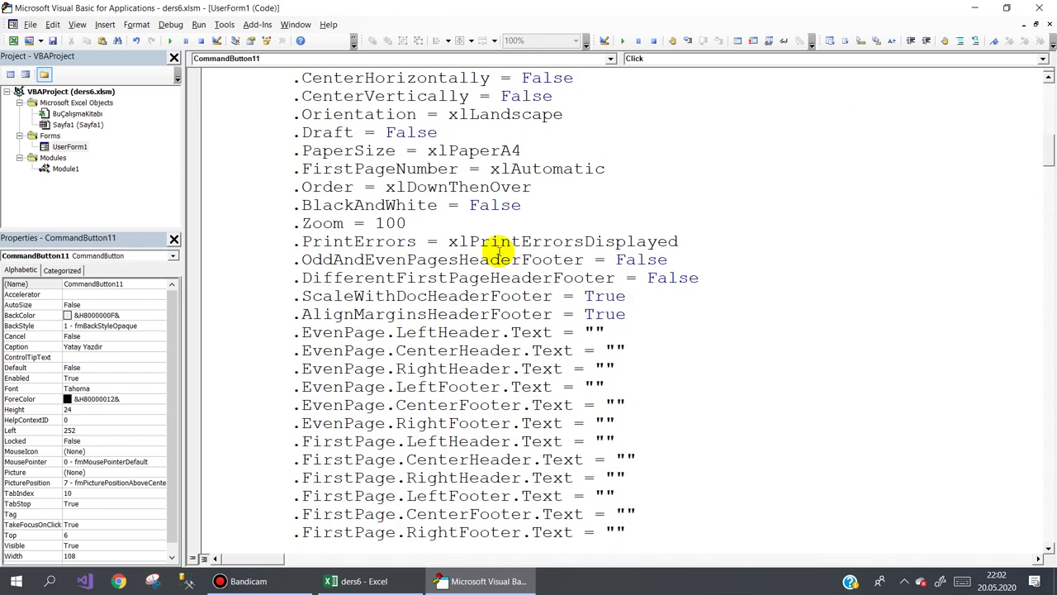
pyautogui.scroll(-2, 499, 252)
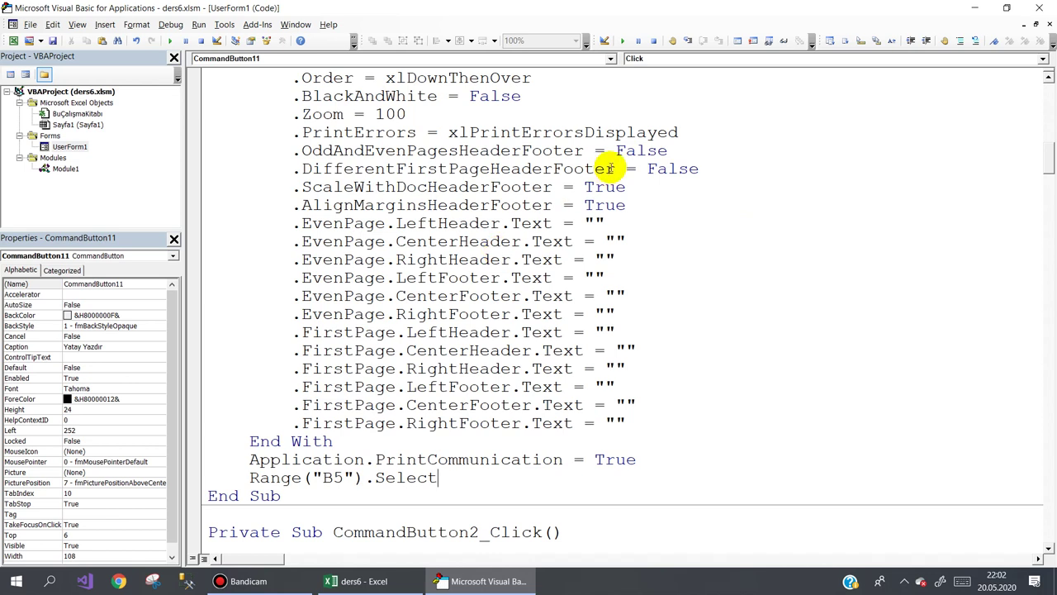
# - Check the Yazdır button's internal name (CommandButton10) in UserForm1's properties
pyautogui.doubleClick(69, 146)
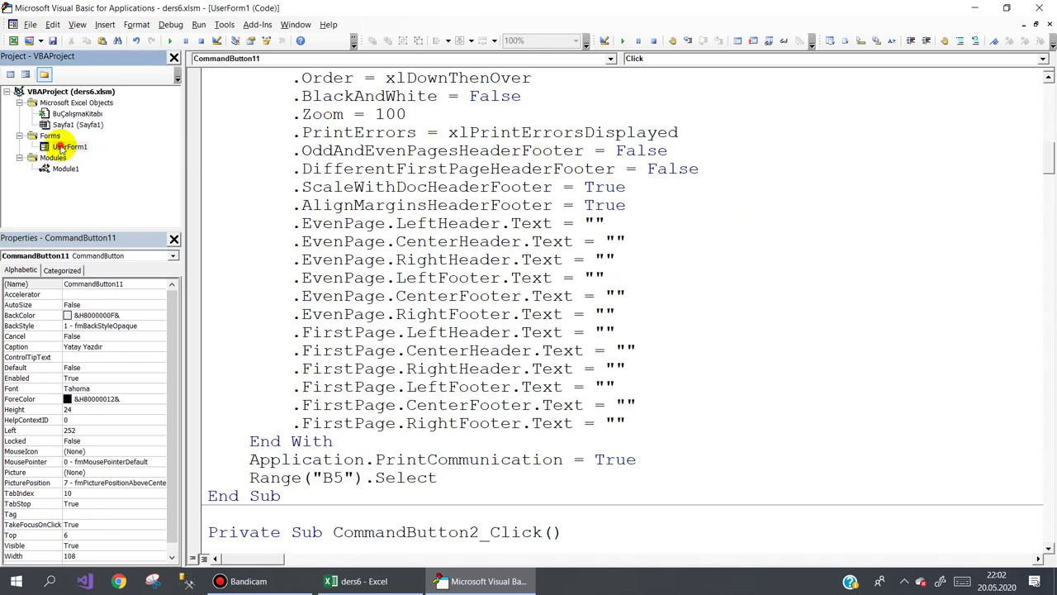
pyautogui.click(504, 130)
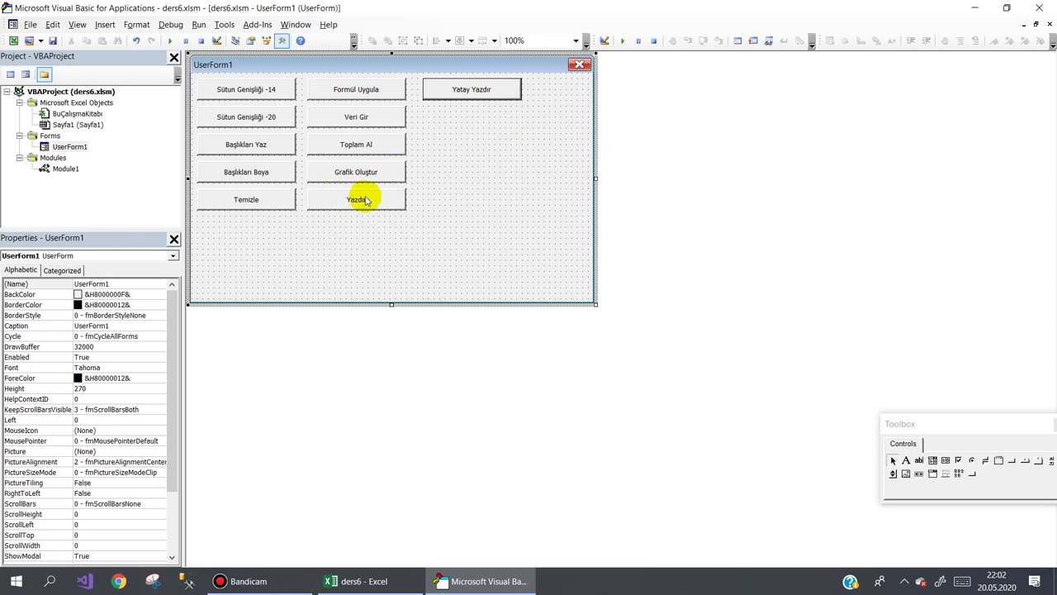
pyautogui.click(376, 199)
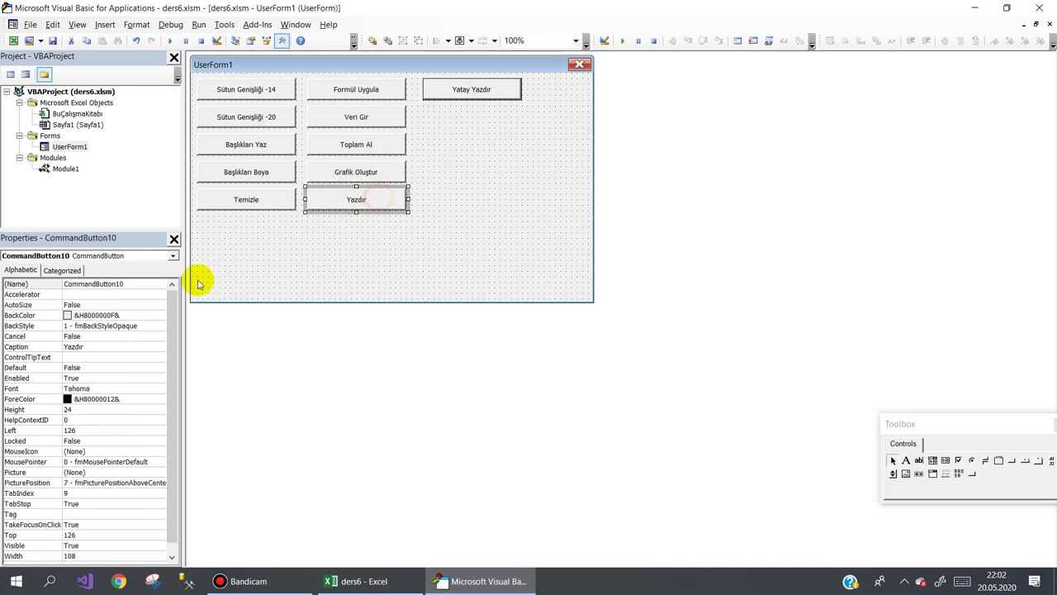
pyautogui.click(132, 283)
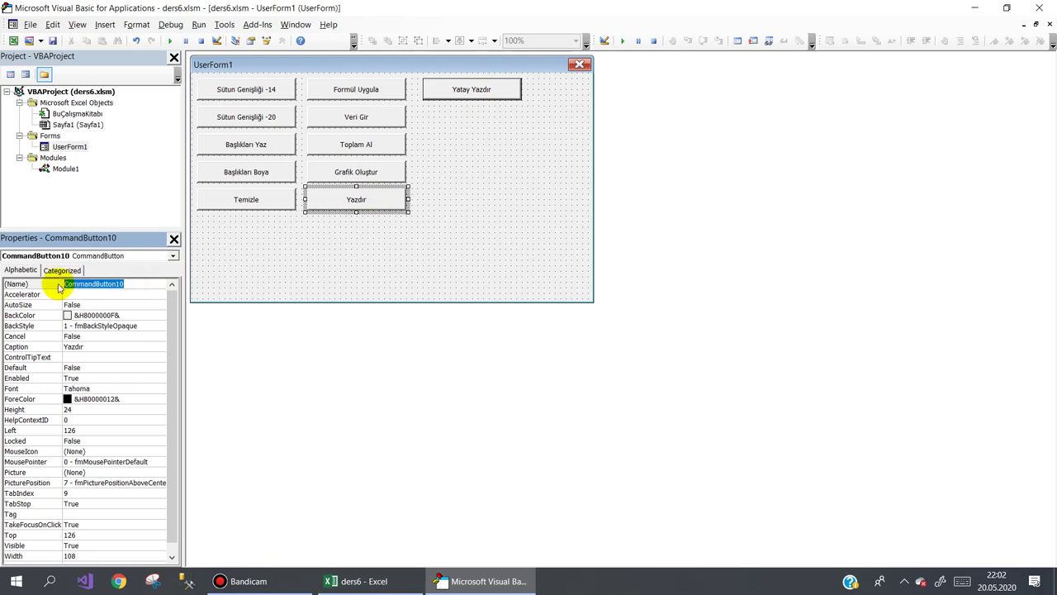
# - In the Yatay Yazdır click procedure, add a new line after Range("B5").Select
pyautogui.doubleClick(503, 91)
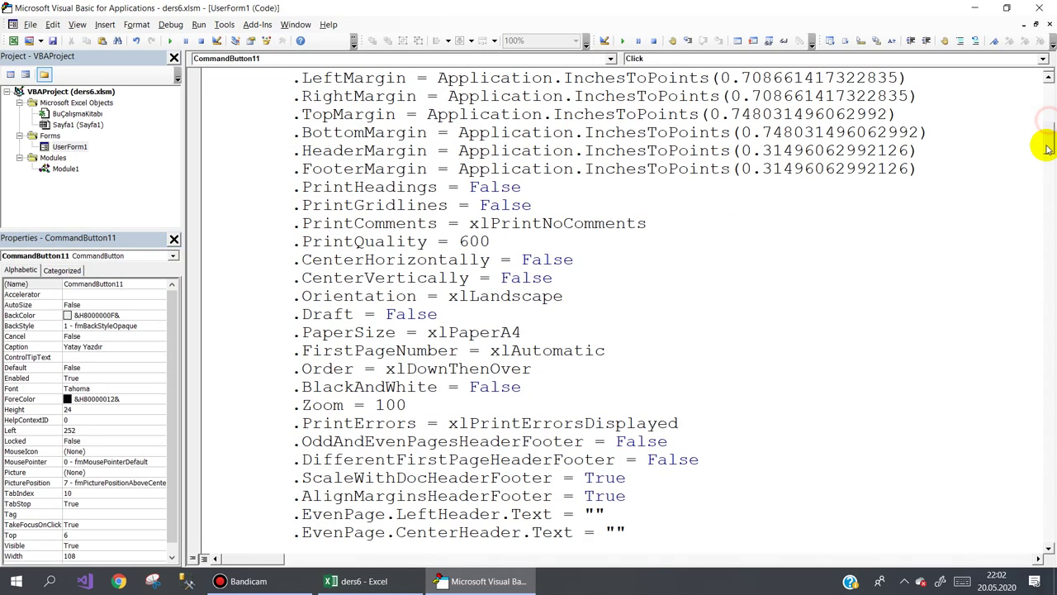
pyautogui.moveTo(1050, 126); pyautogui.dragTo(1047, 170)
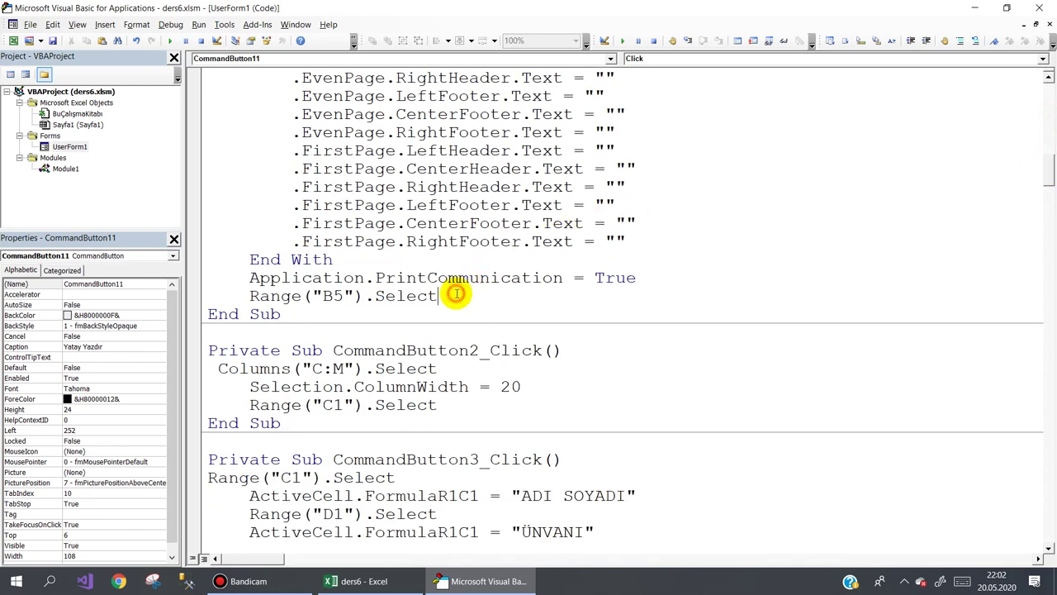
pyautogui.press('Return')
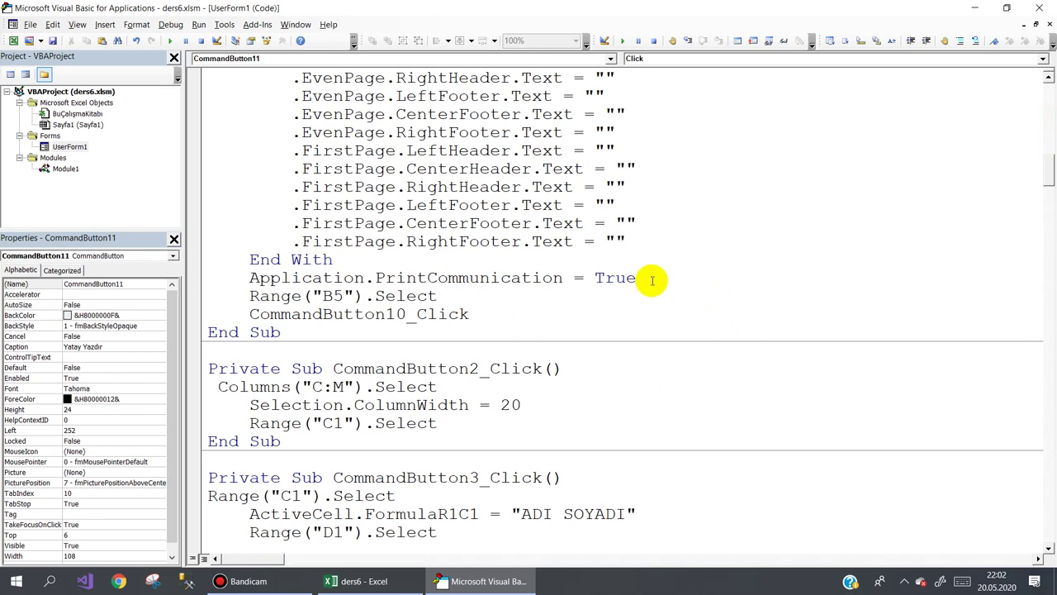
pyautogui.moveTo(636, 279)
pyautogui.mouseDown()
pyautogui.moveTo(265, 151)
pyautogui.moveTo(268, 170)
pyautogui.mouseUp()
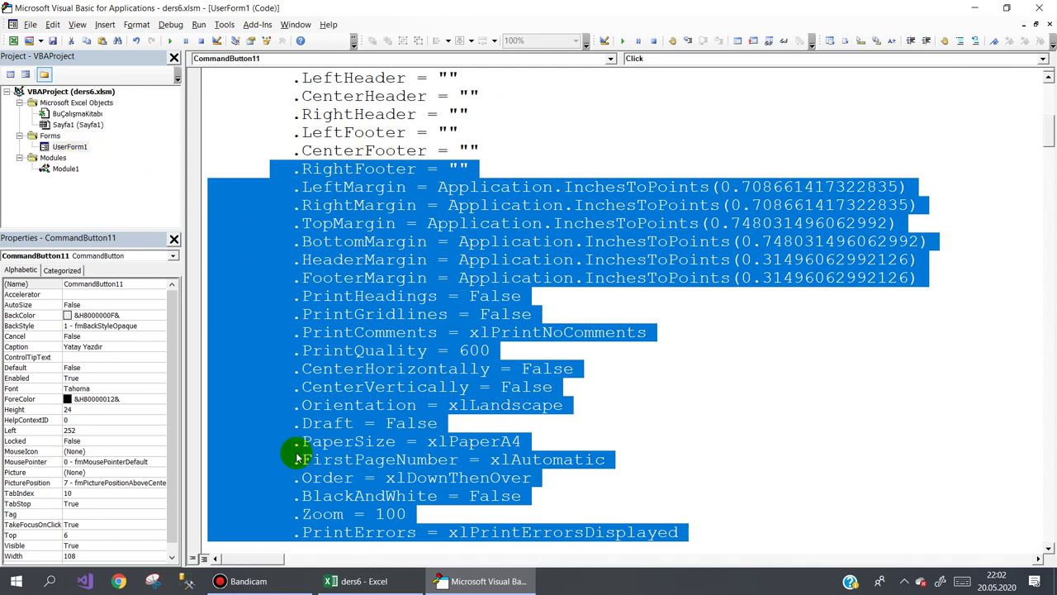
# - Start recording a new macro named dikey in the Excel workbook
pyautogui.click(368, 581)
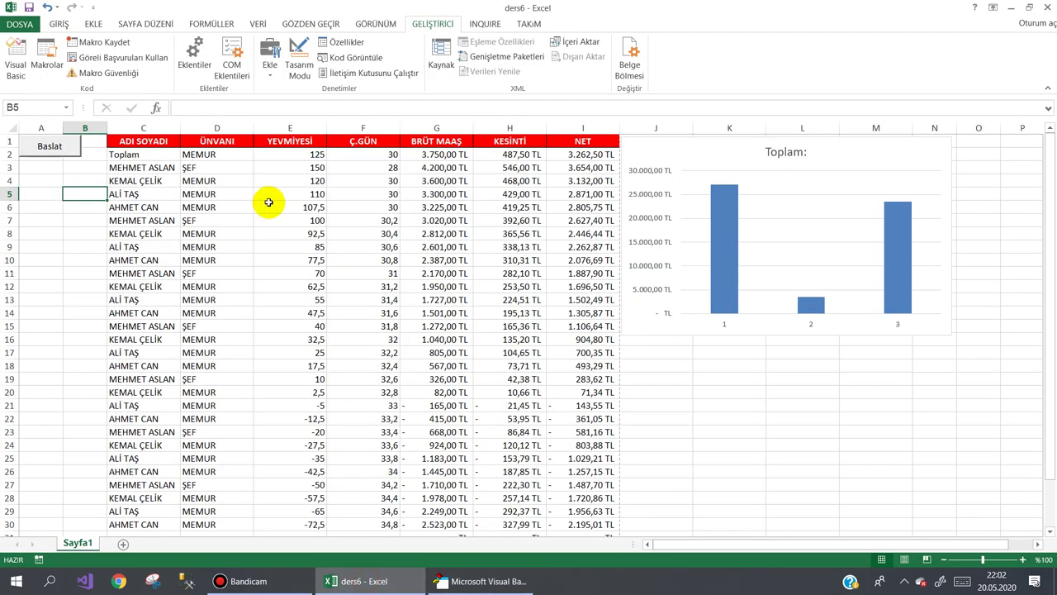
pyautogui.click(269, 203)
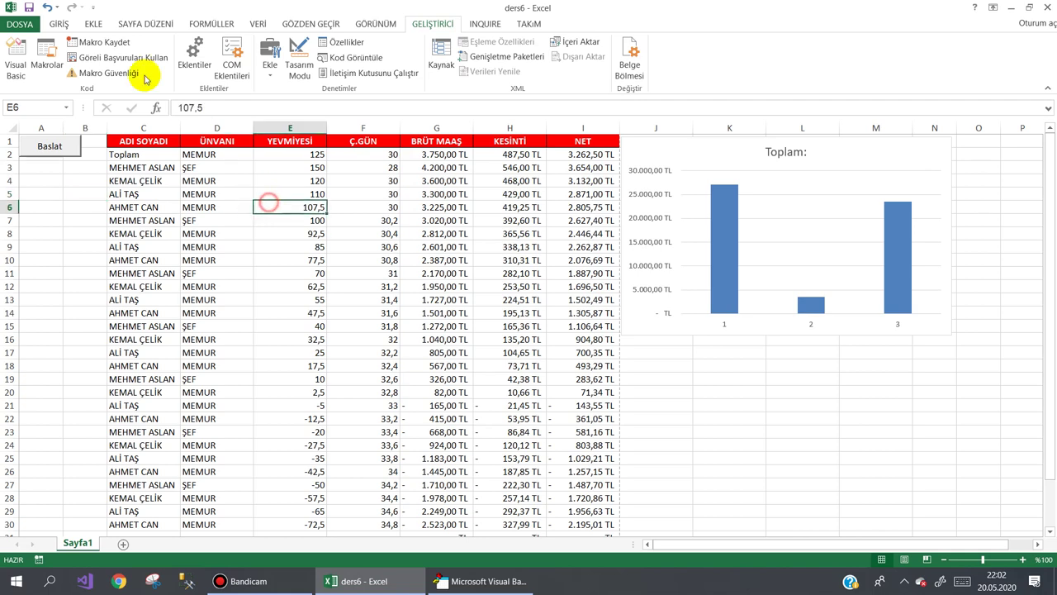
pyautogui.click(116, 43)
pyautogui.write('dikey')
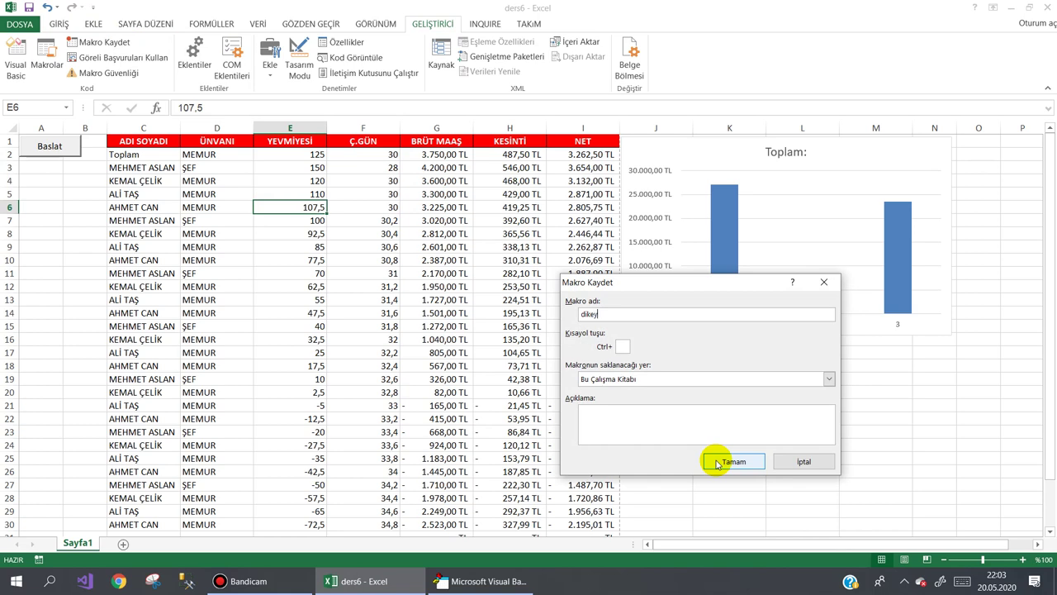
pyautogui.click(718, 462)
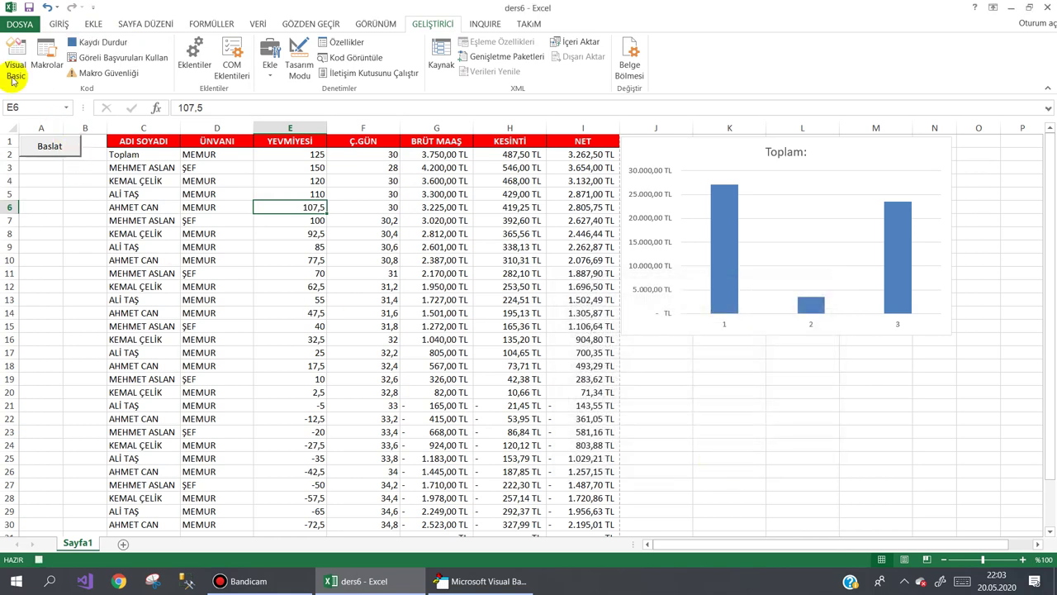
# - Switch the page setup orientation to portrait (Dikey) from the print settings
pyautogui.click(19, 23)
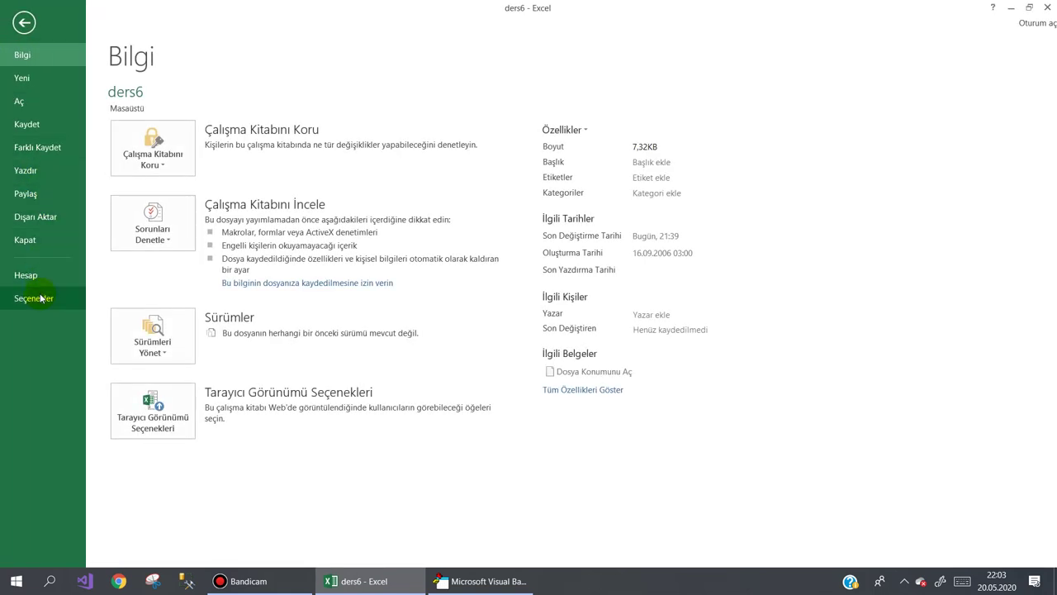
pyautogui.click(24, 171)
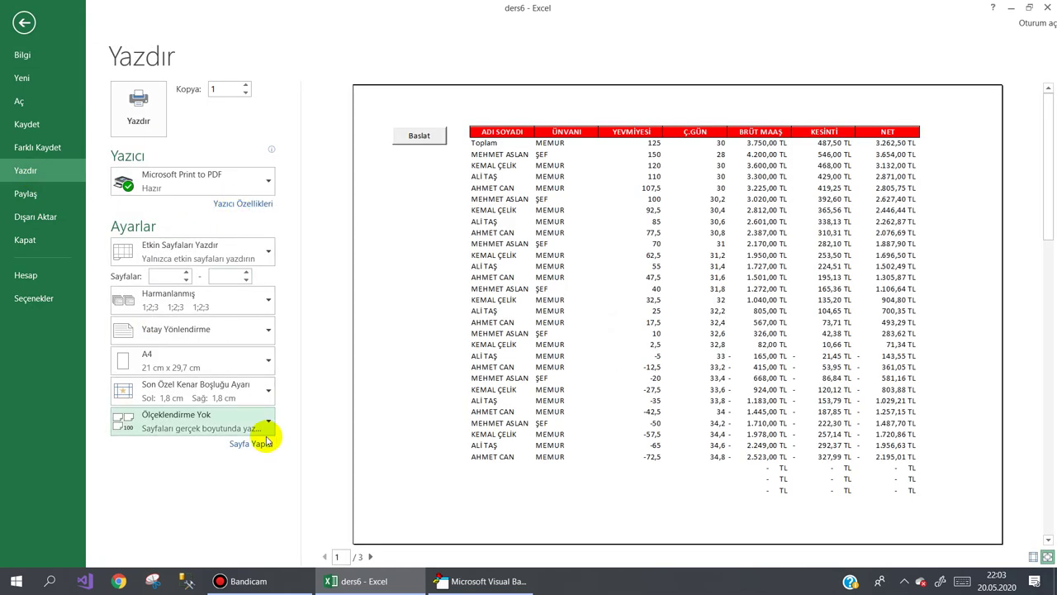
pyautogui.click(251, 443)
pyautogui.click(611, 279)
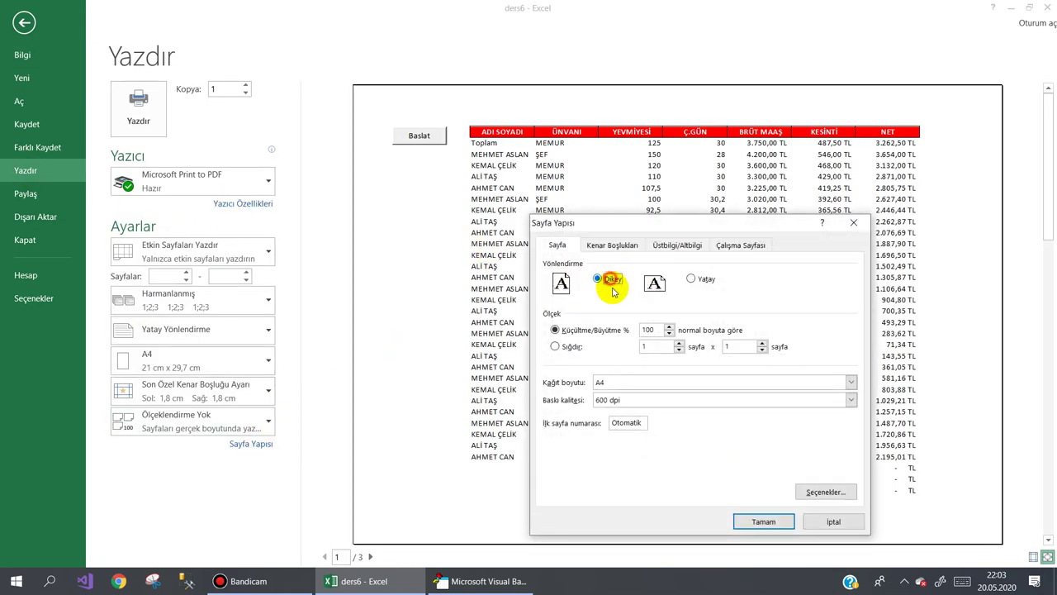
pyautogui.click(752, 520)
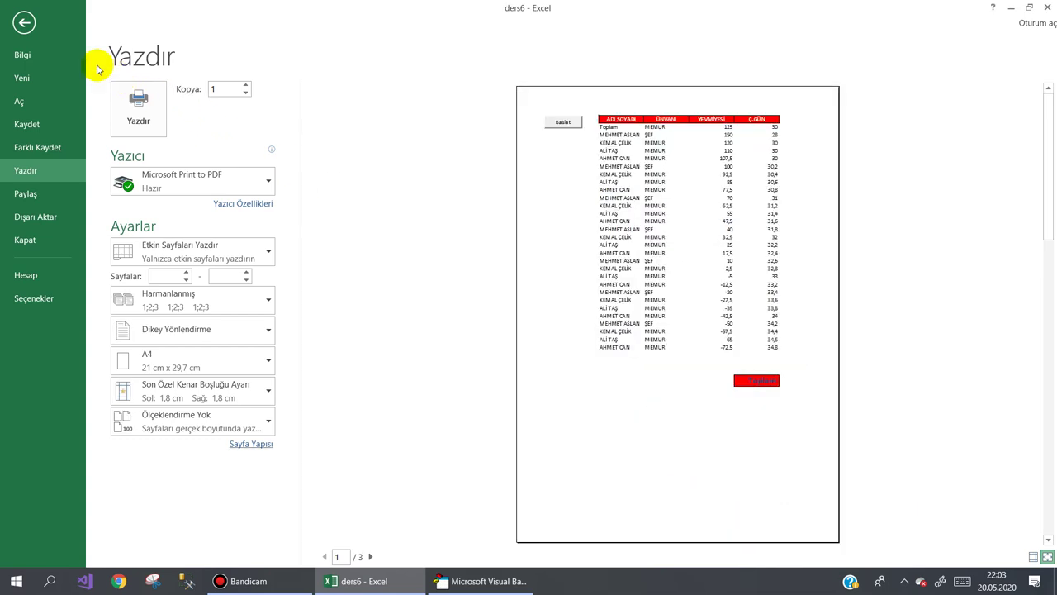
# - Select cell A3 and stop recording the dikey macro
pyautogui.click(22, 24)
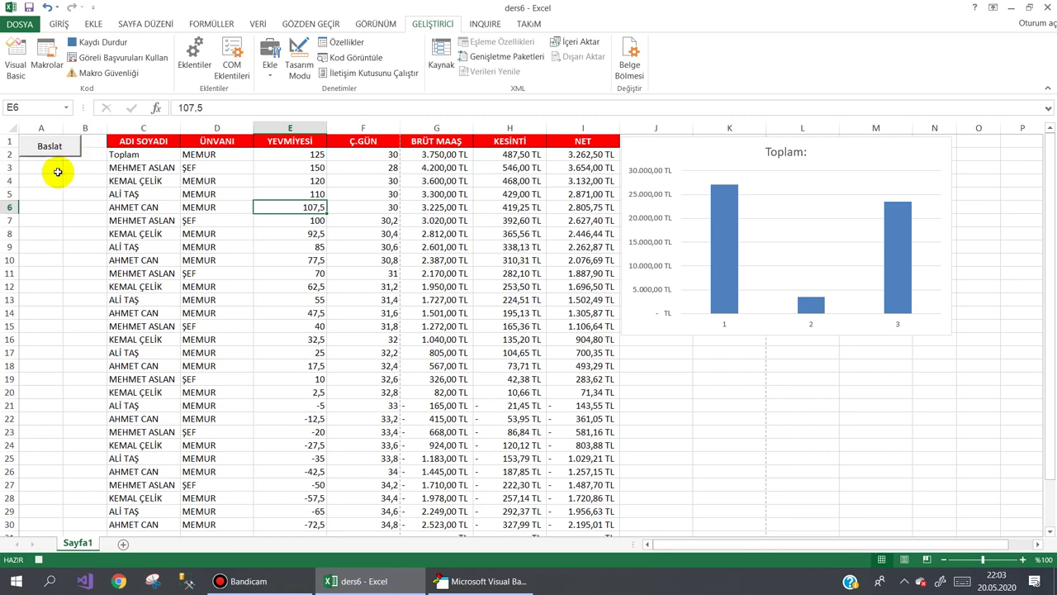
pyautogui.click(50, 167)
pyautogui.click(90, 41)
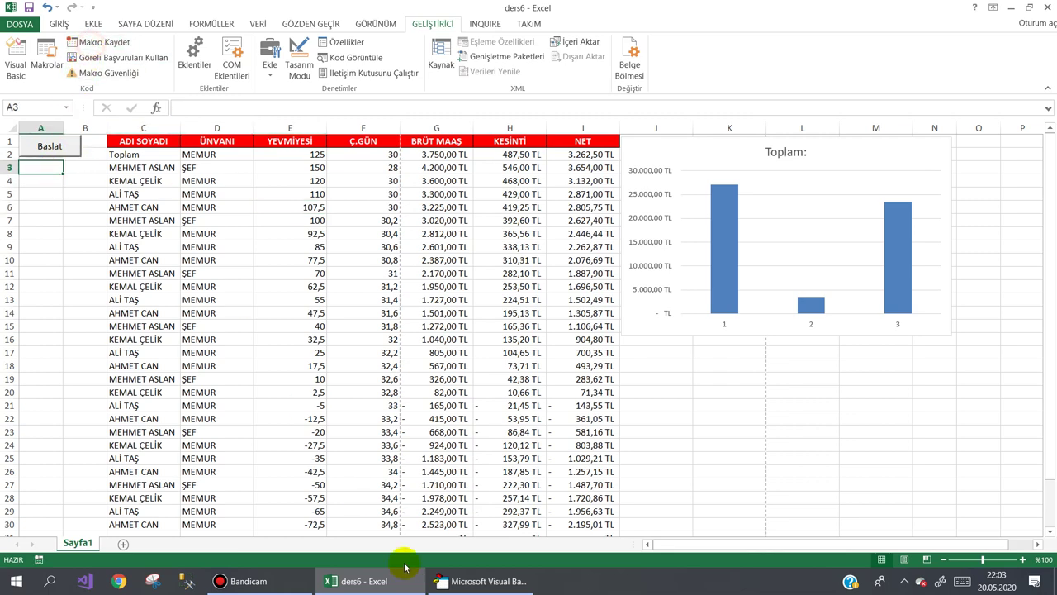
pyautogui.click(483, 581)
# - Delete the recorded portrait-setup code from the dikey macro in Module1
pyautogui.doubleClick(67, 169)
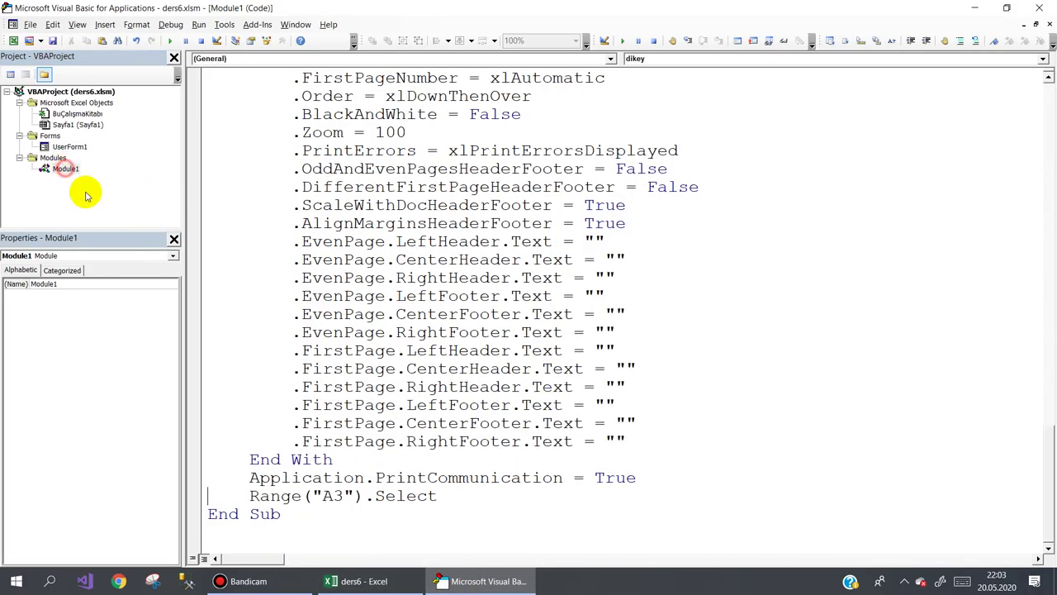
pyautogui.moveTo(453, 494)
pyautogui.mouseDown()
pyautogui.moveTo(121, 485)
pyautogui.moveTo(223, 450)
pyautogui.moveTo(230, 497)
pyautogui.mouseUp()
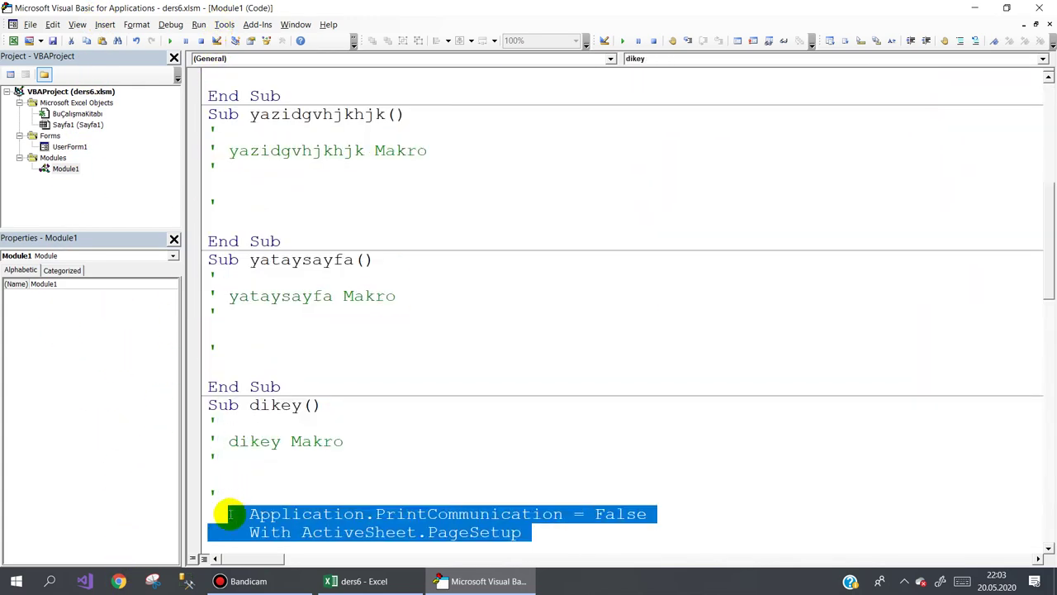
pyautogui.press('Delete')
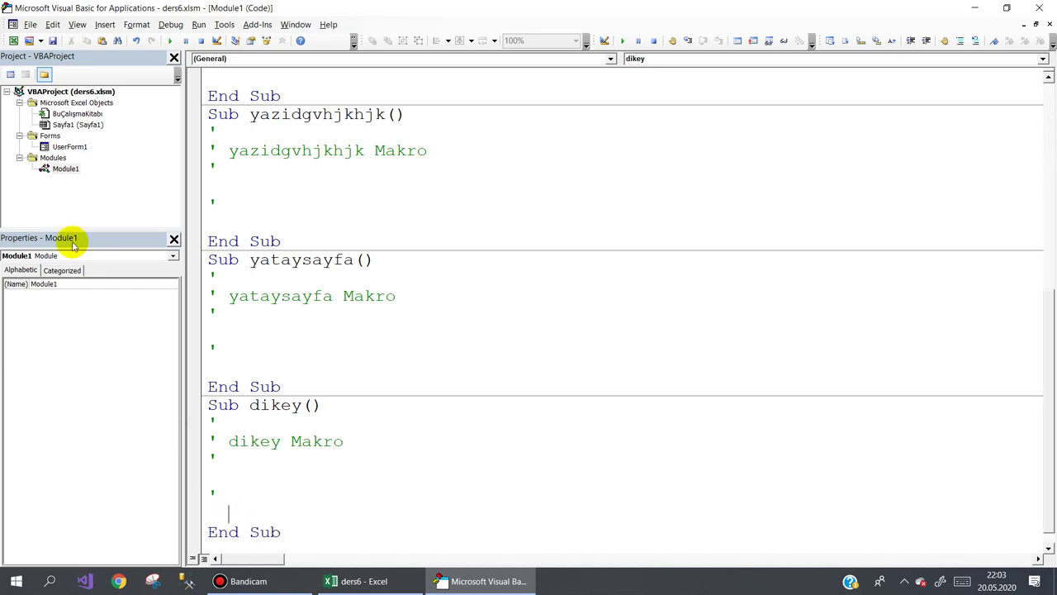
# - Duplicate the Yatay Yazdır button on UserForm1 and caption the copy Dikey Yazdır
pyautogui.doubleClick(70, 146)
pyautogui.moveTo(503, 98)
pyautogui.mouseDown()
pyautogui.moveTo(508, 126)
pyautogui.moveTo(499, 124)
pyautogui.mouseUp()
pyautogui.click(474, 122)
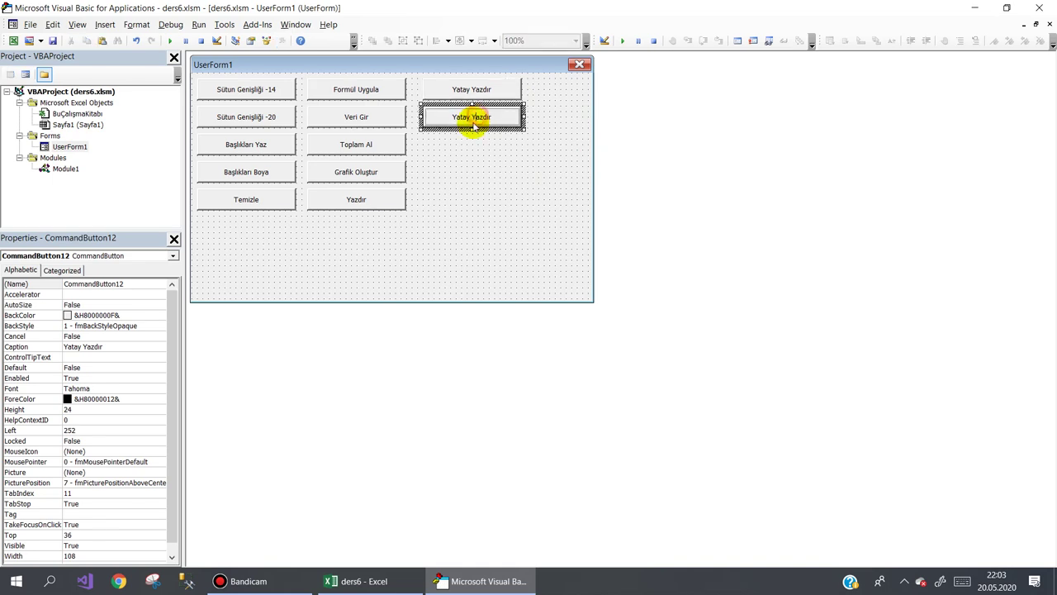
pyautogui.click(471, 117)
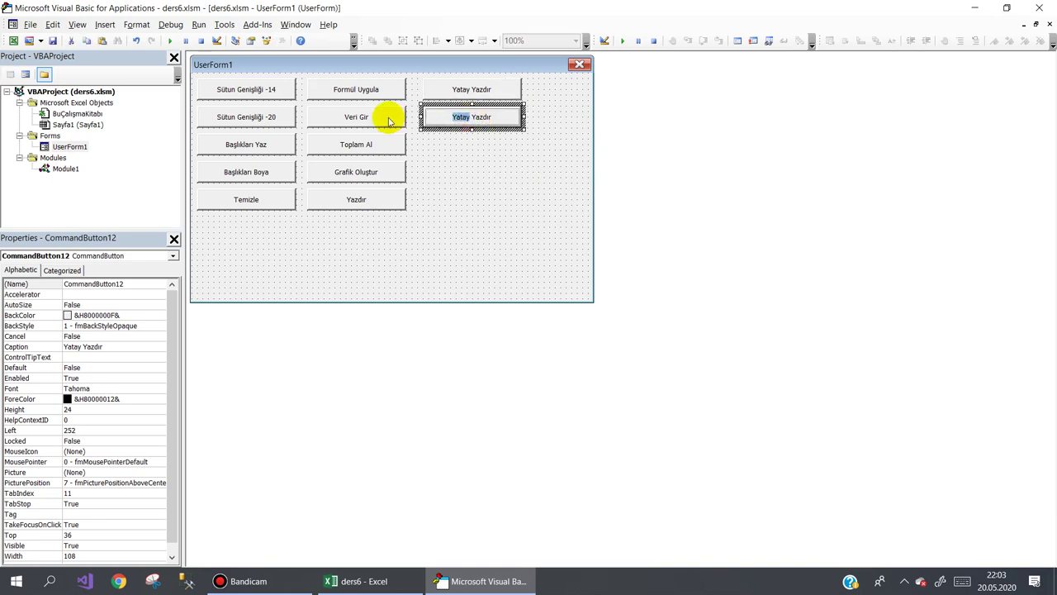
pyautogui.write('Dike')
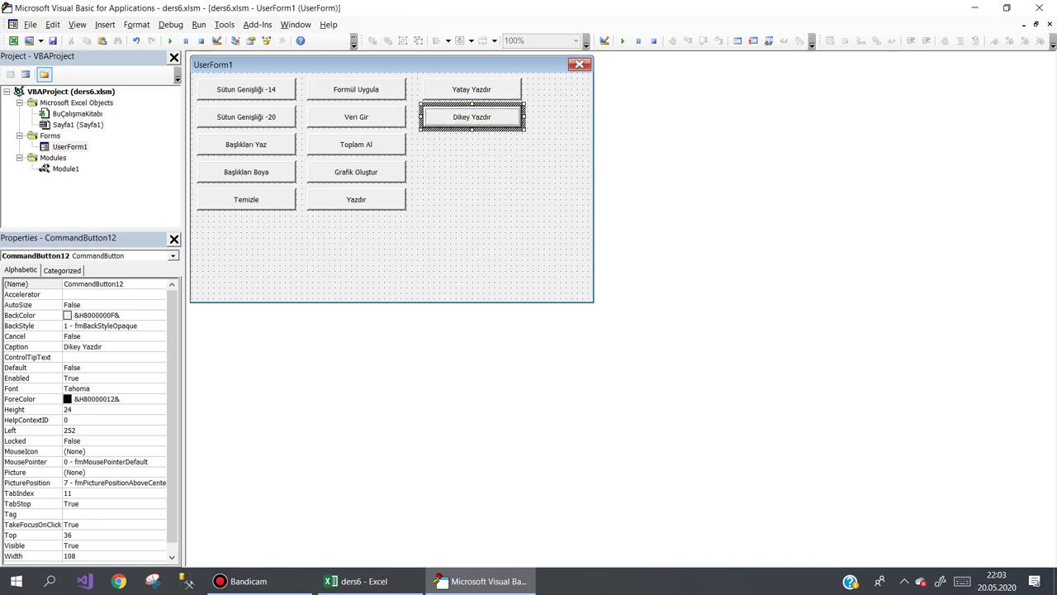
pyautogui.click(491, 168)
# - Add a CommandButton10_Click call after Range("A3").Select in the Dikey Yazdır click code
pyautogui.doubleClick(468, 122)
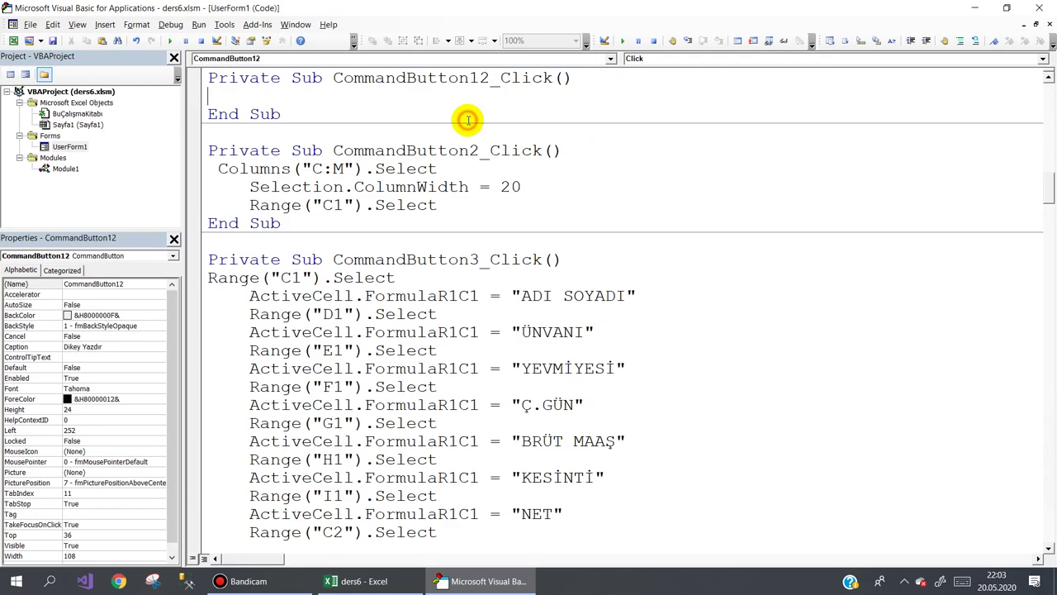
pyautogui.scroll(-10, 469, 120)
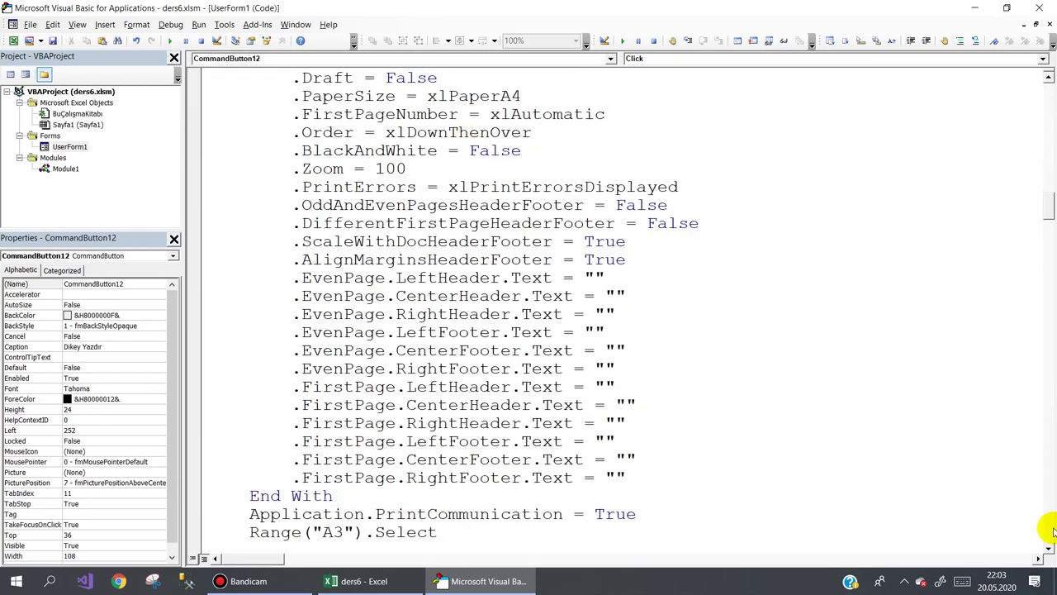
pyautogui.moveTo(1045, 206); pyautogui.dragTo(1042, 160)
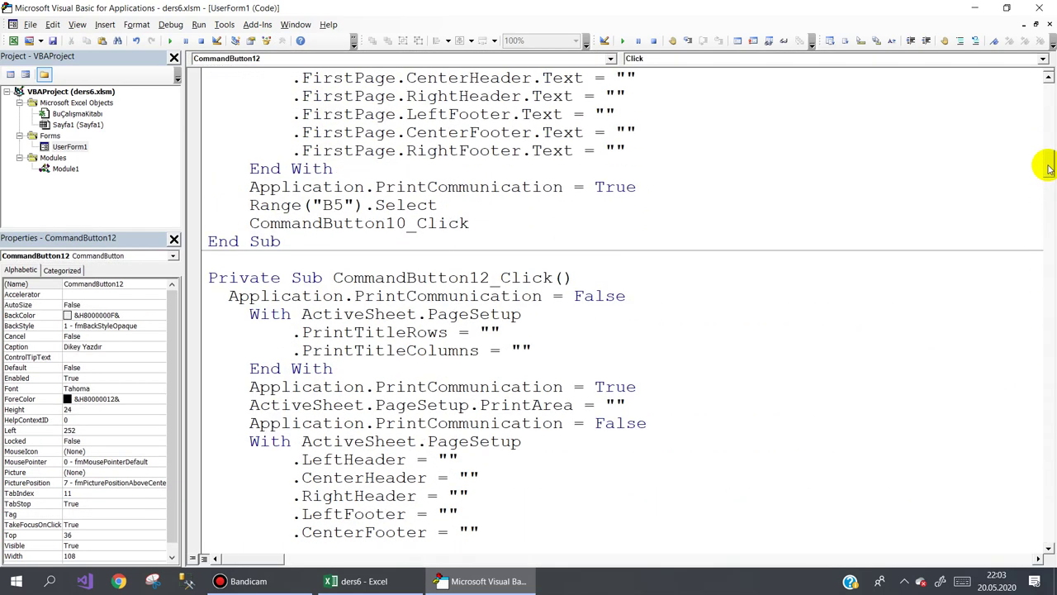
pyautogui.moveTo(469, 259); pyautogui.dragTo(249, 259)
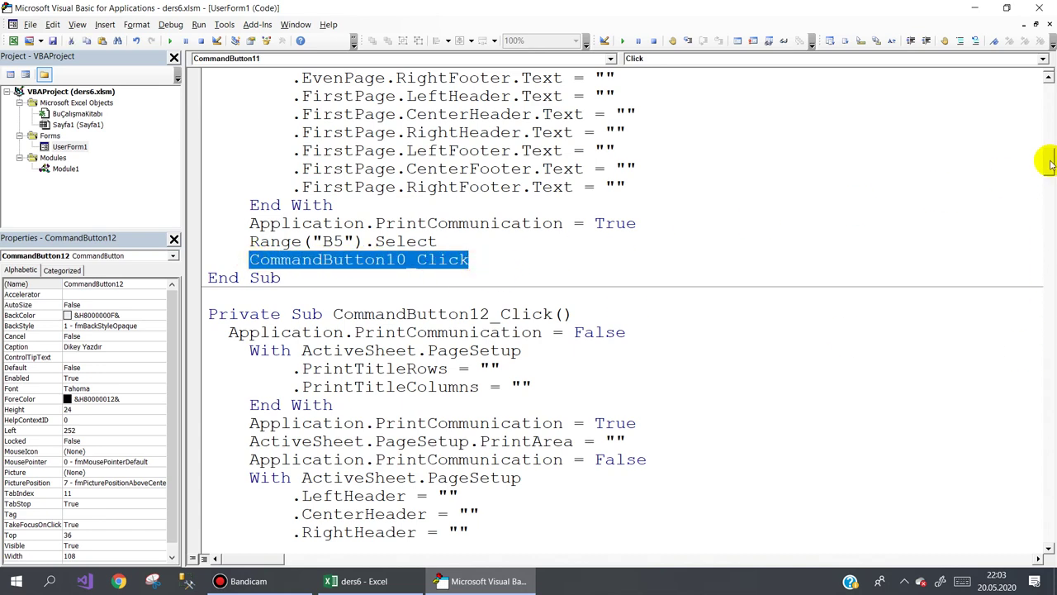
pyautogui.moveTo(1048, 162); pyautogui.dragTo(1046, 218)
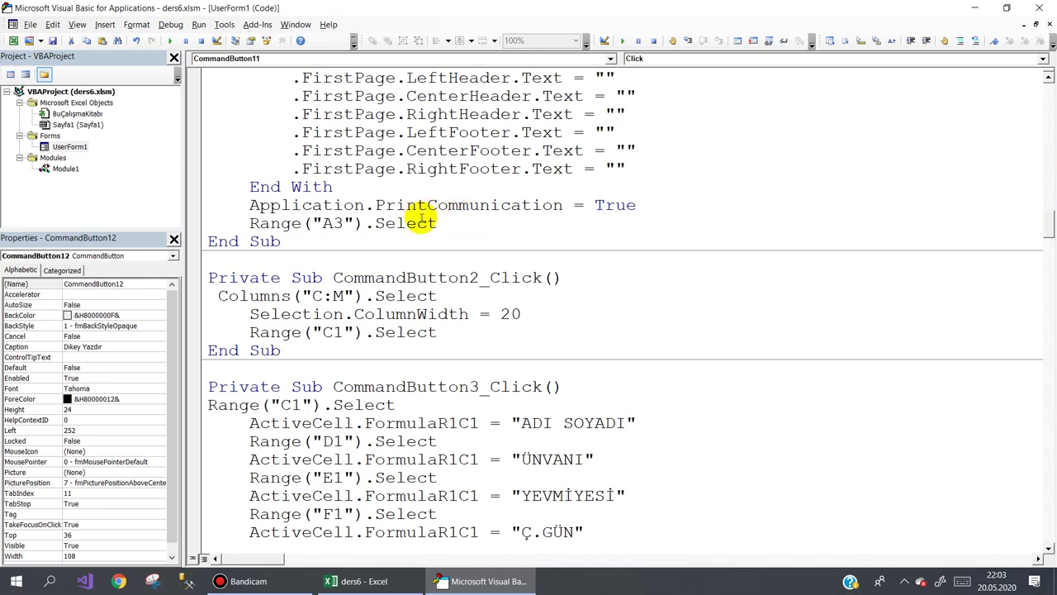
pyautogui.click(446, 223)
pyautogui.press('Return')
pyautogui.write('CommandButton10_Click')
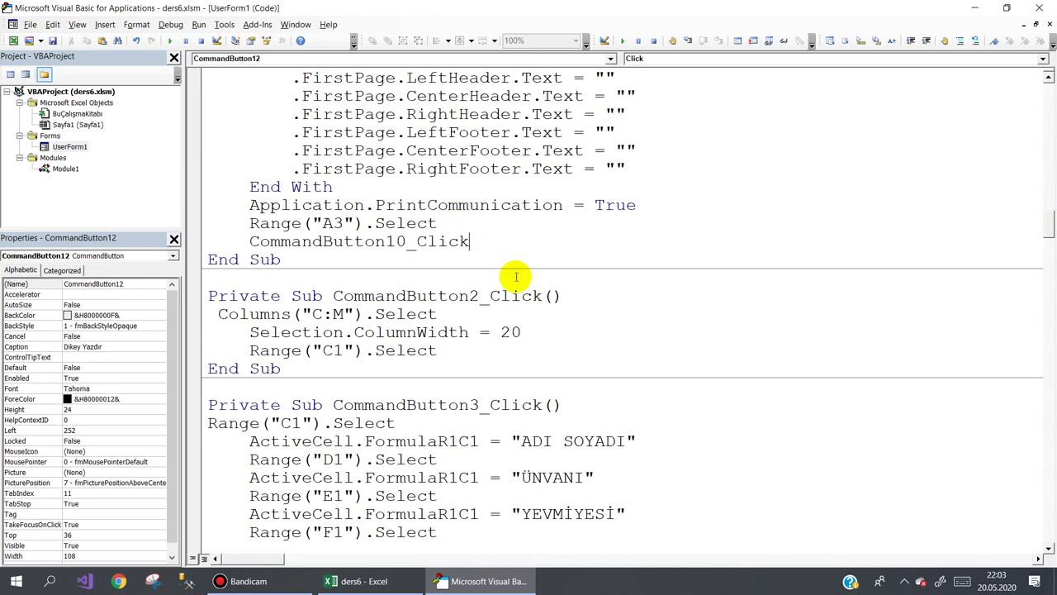
pyautogui.click(974, 7)
# - Run Yatay Yazdır from the button form and save the landscape printout as the PDF yt
pyautogui.click(214, 219)
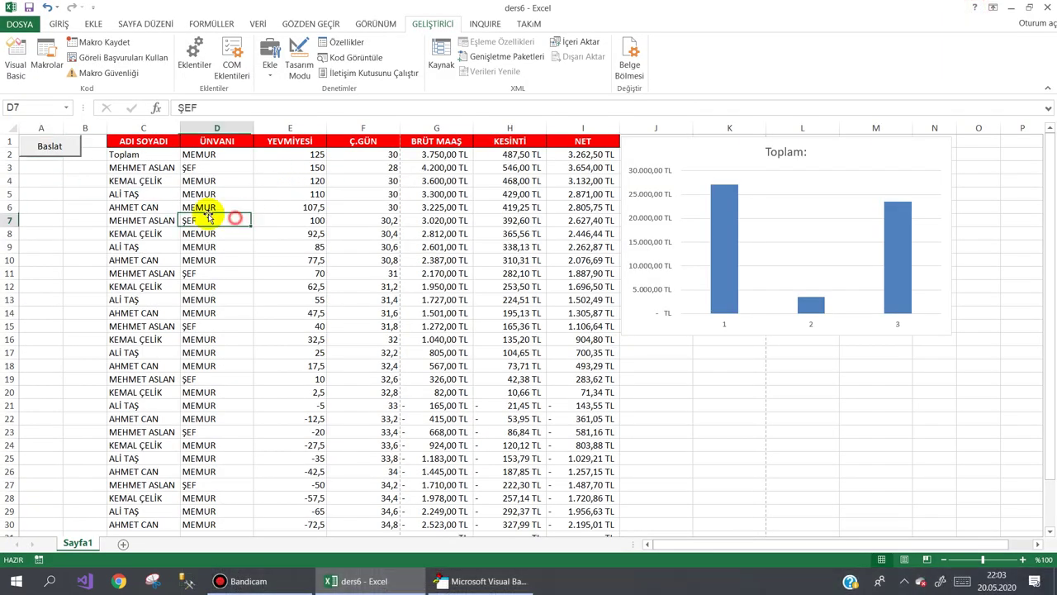
pyautogui.click(51, 146)
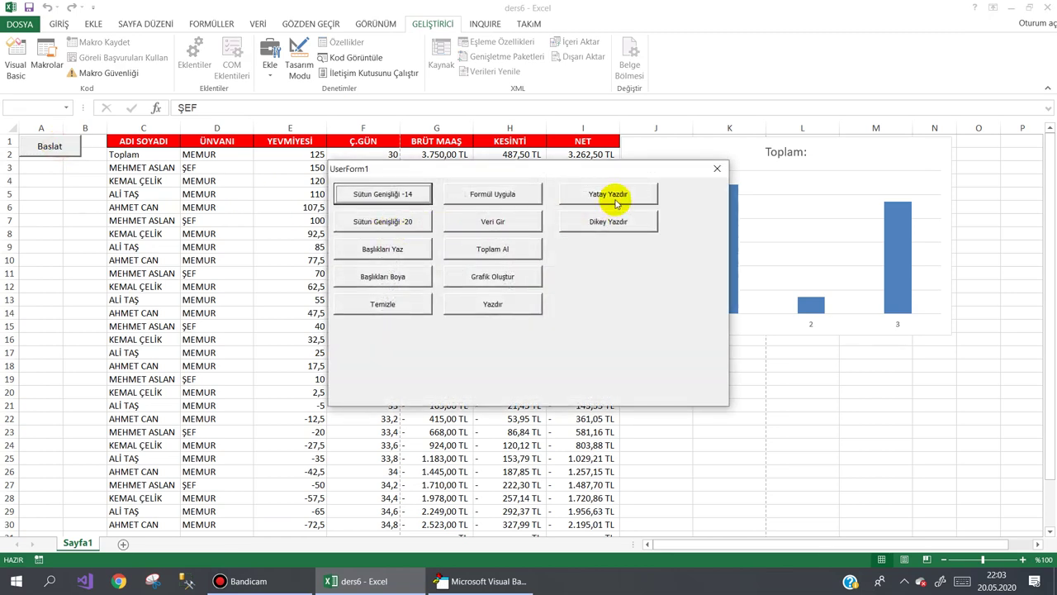
pyautogui.click(611, 196)
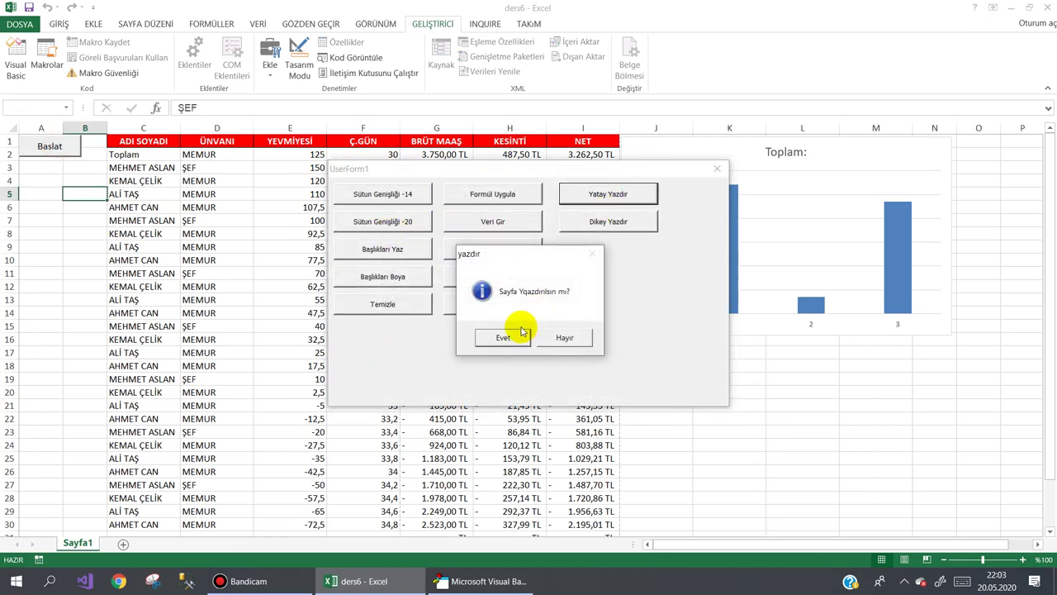
pyautogui.click(505, 342)
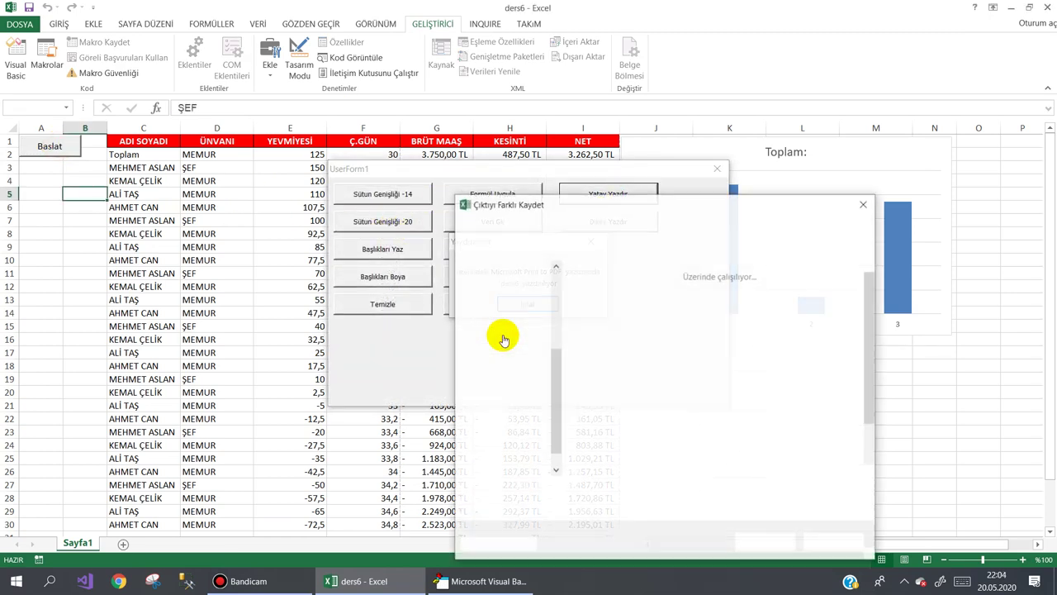
pyautogui.click(560, 489)
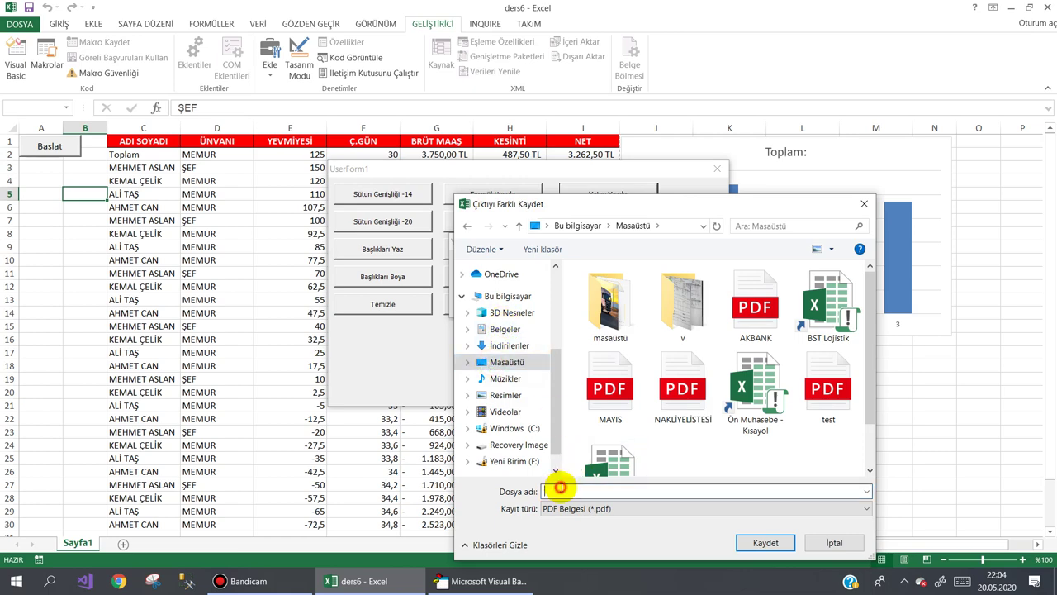
pyautogui.write('yt')
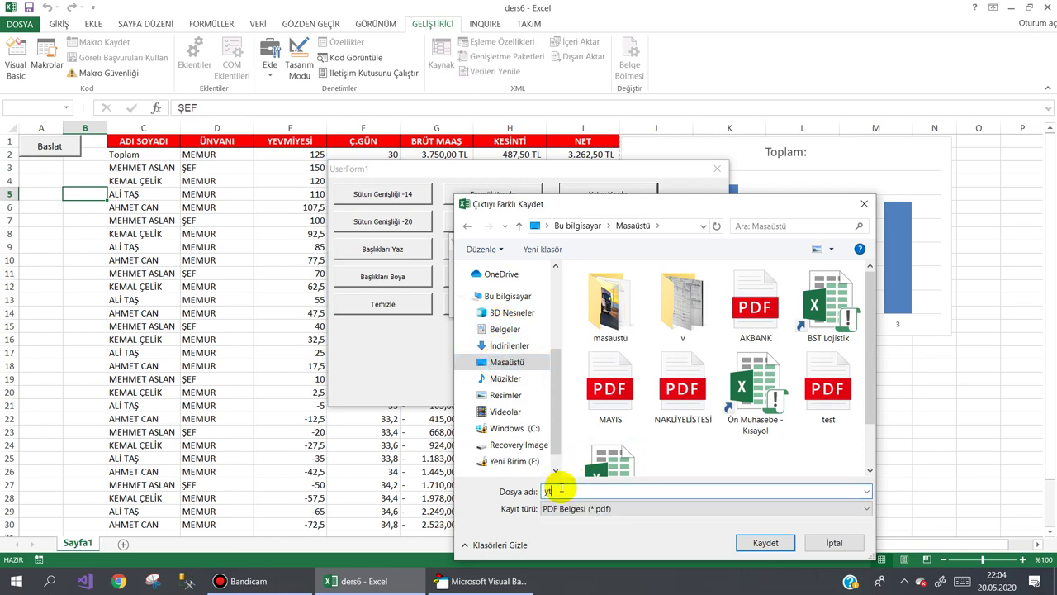
pyautogui.press('Return')
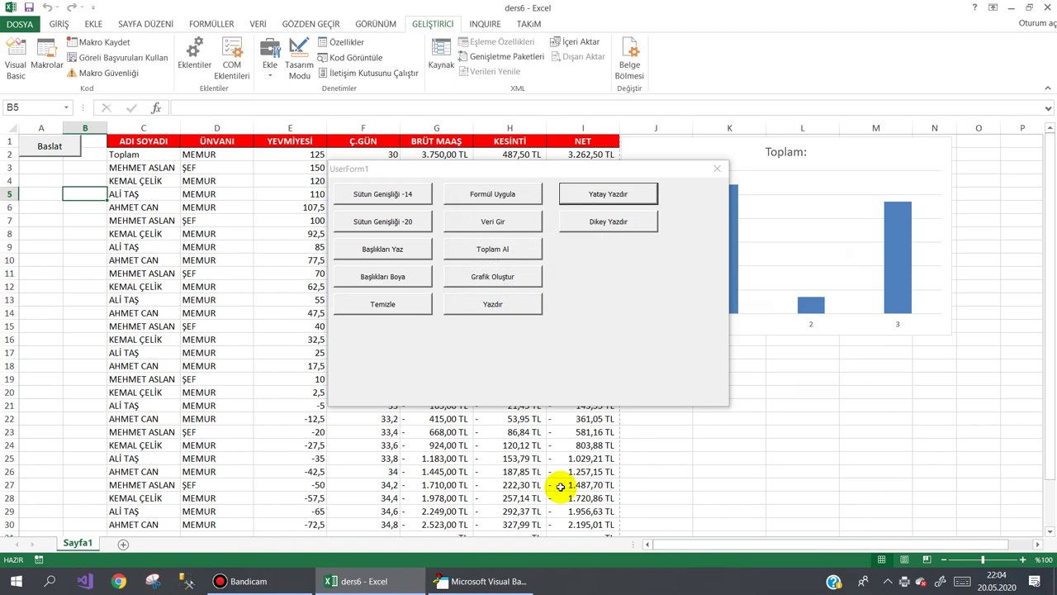
pyautogui.press('super+d')
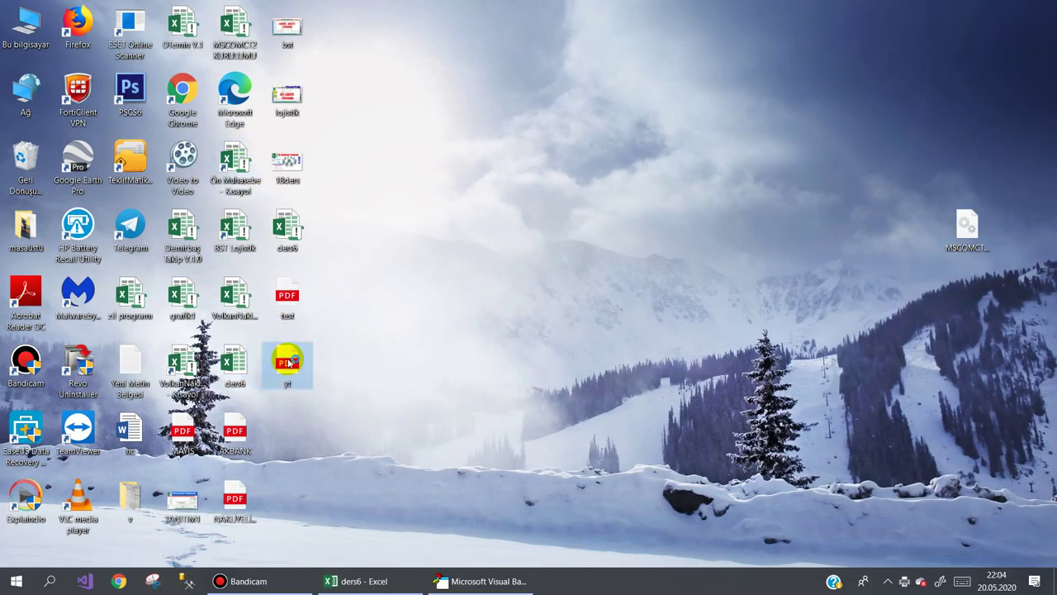
# - Review the 4-page yt.pdf payroll printout in Edge, then return to Excel
pyautogui.doubleClick(288, 362)
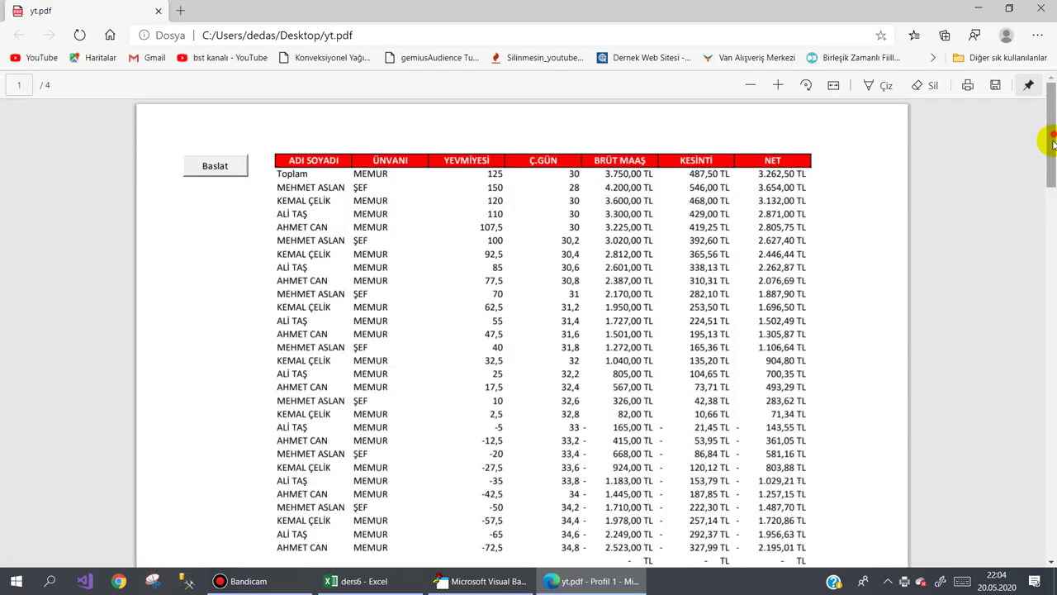
pyautogui.moveTo(1052, 142); pyautogui.dragTo(1054, 124)
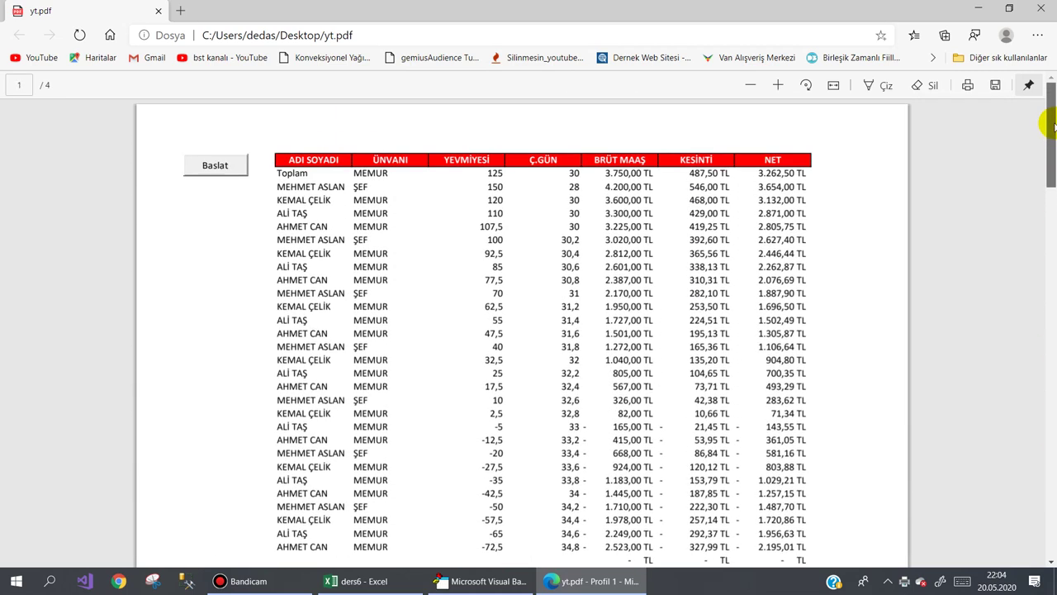
pyautogui.click(1042, 8)
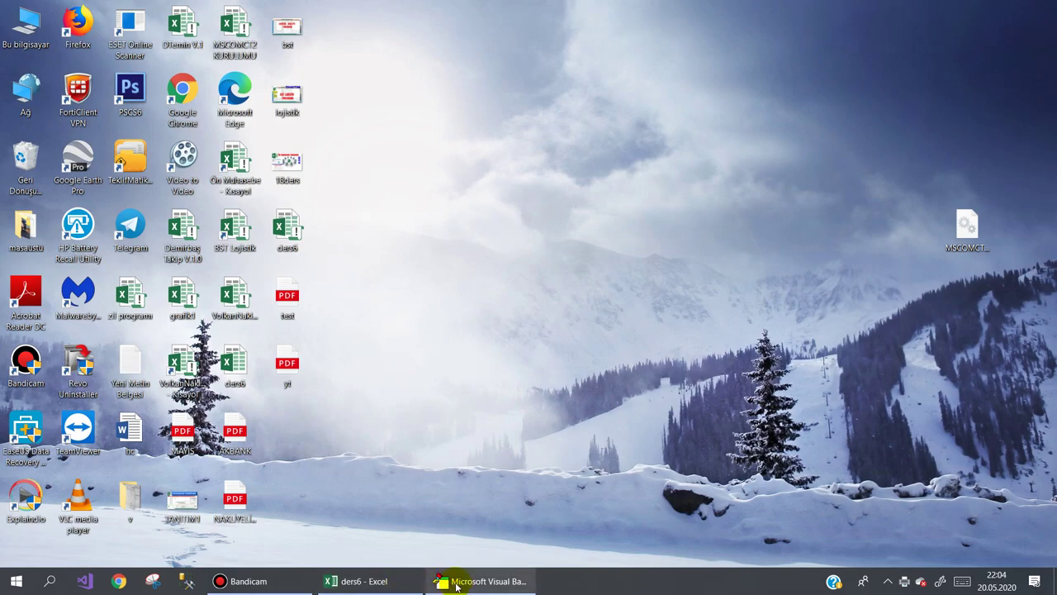
pyautogui.click(435, 582)
pyautogui.click(435, 581)
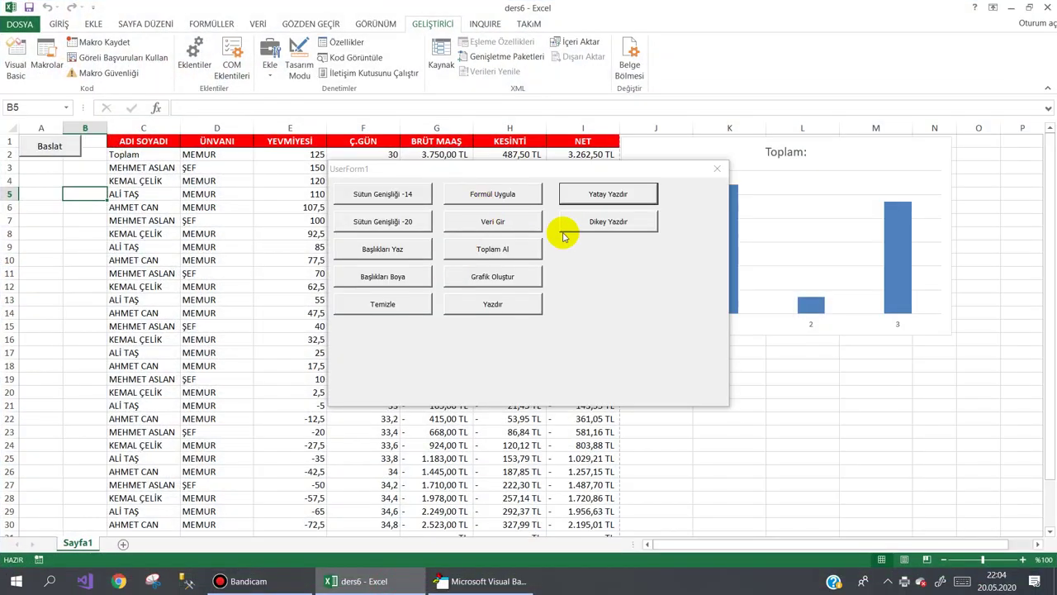
# - Run Dikey Yazdır from the form and save the portrait printout as the PDF dk
pyautogui.click(600, 222)
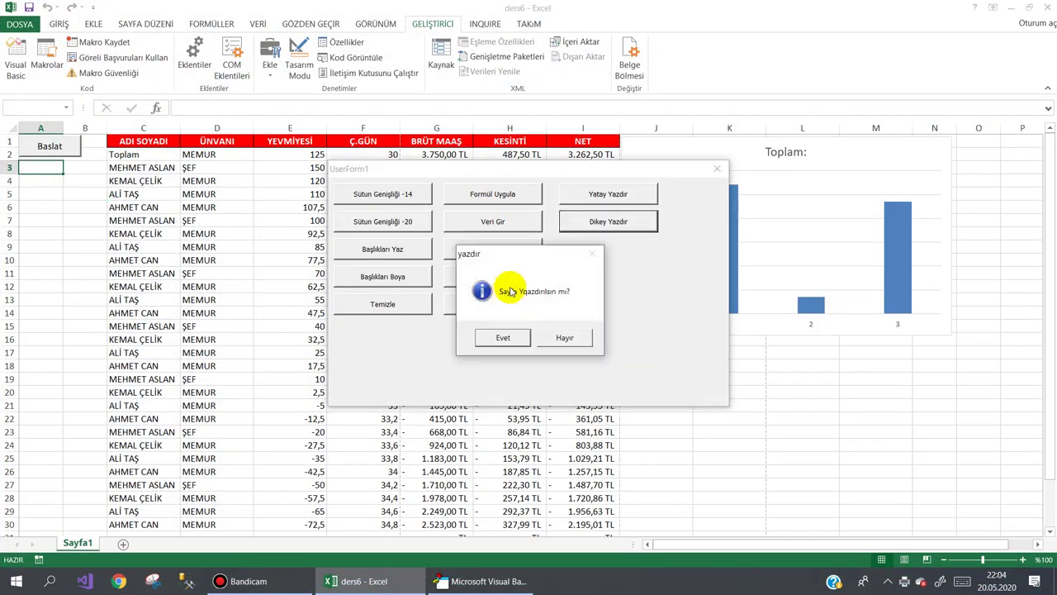
pyautogui.click(502, 338)
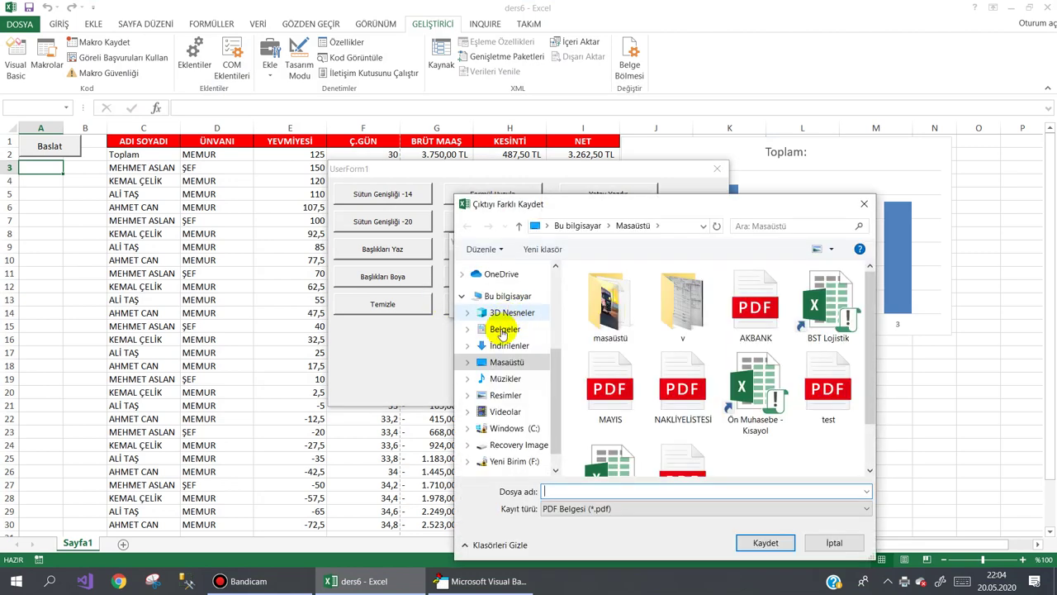
pyautogui.click(558, 490)
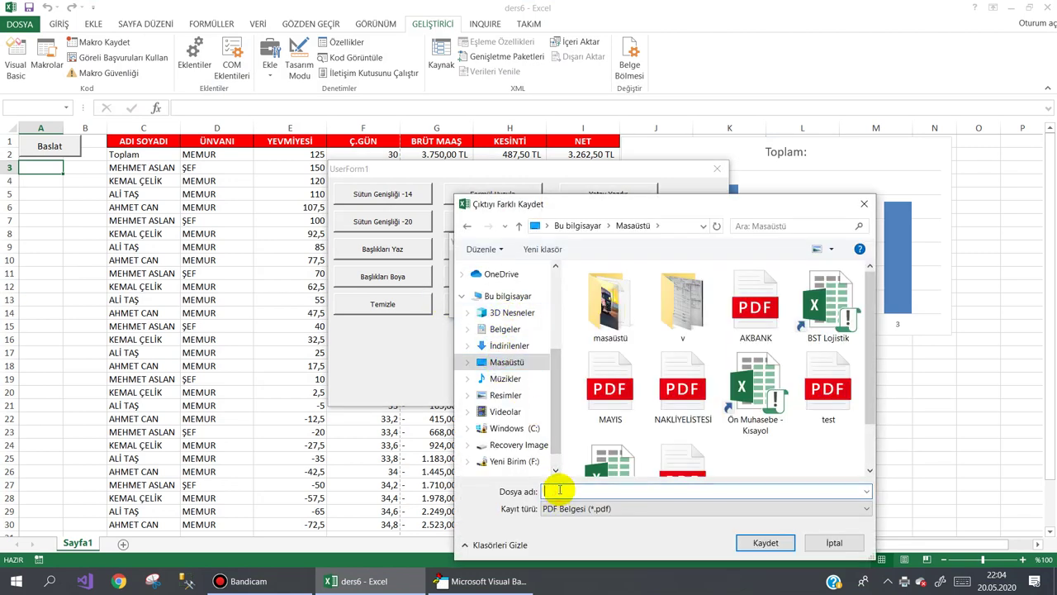
pyautogui.write('dk')
pyautogui.press('Return')
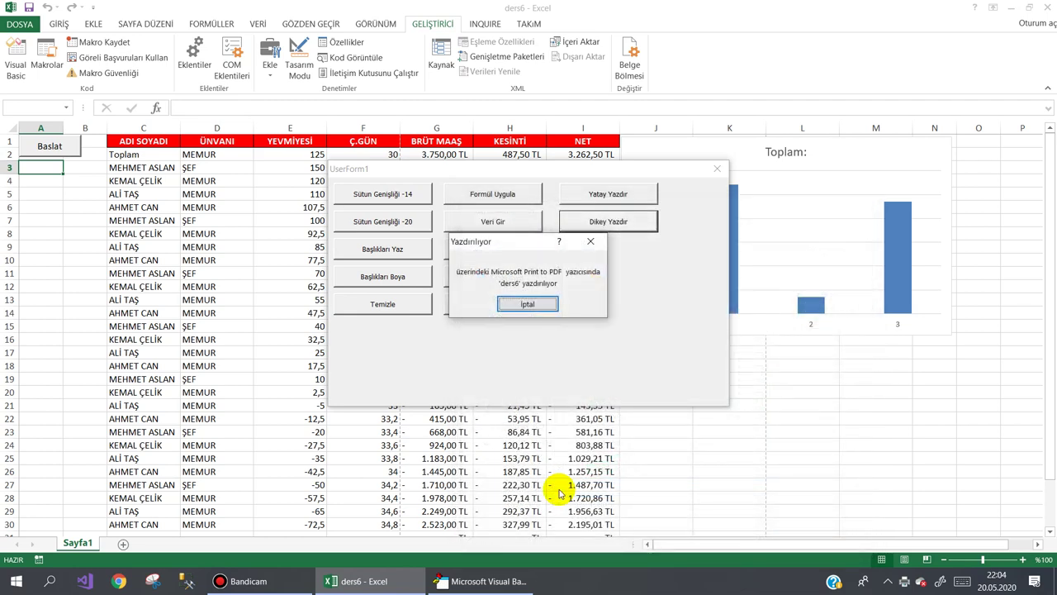
pyautogui.press('super+d')
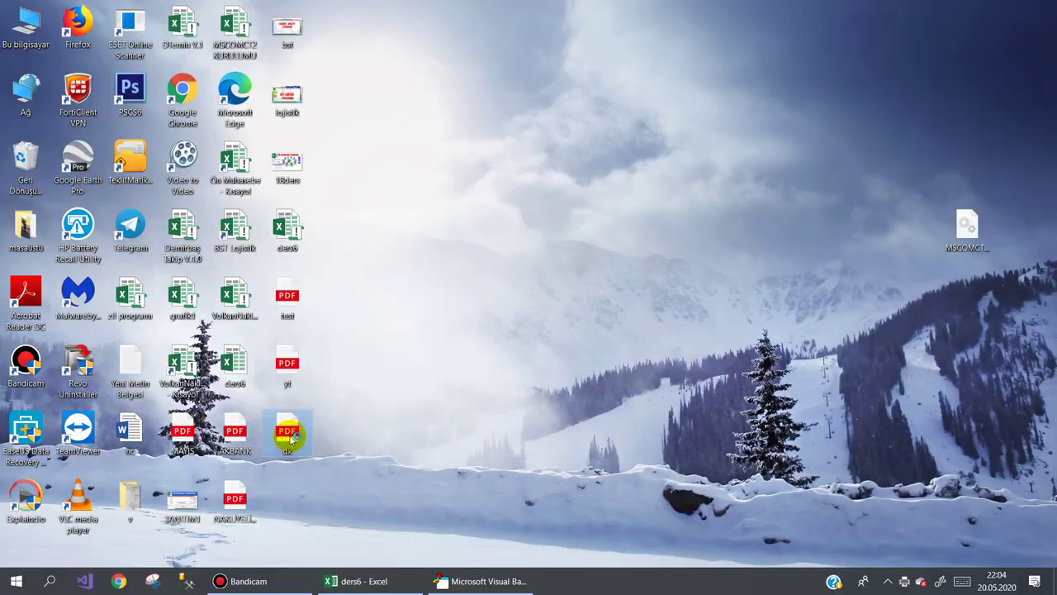
# - Review the 3-page portrait dk.pdf in Edge, then close it and return to the VBA editor
pyautogui.doubleClick(288, 436)
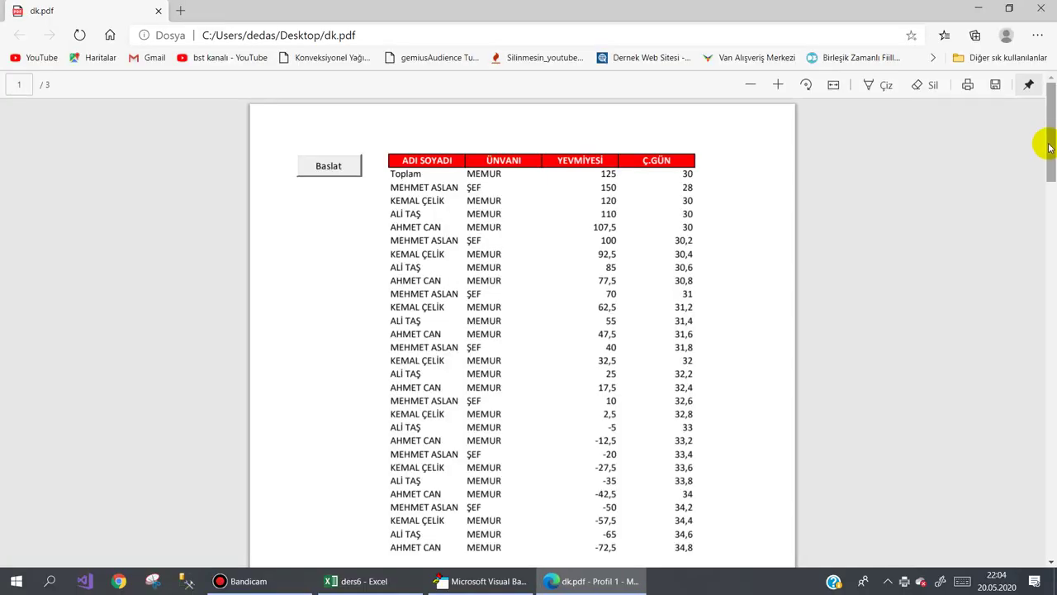
pyautogui.moveTo(1049, 147)
pyautogui.mouseDown()
pyautogui.moveTo(1047, 237)
pyautogui.moveTo(1038, 78)
pyautogui.mouseUp()
pyautogui.click(1041, 8)
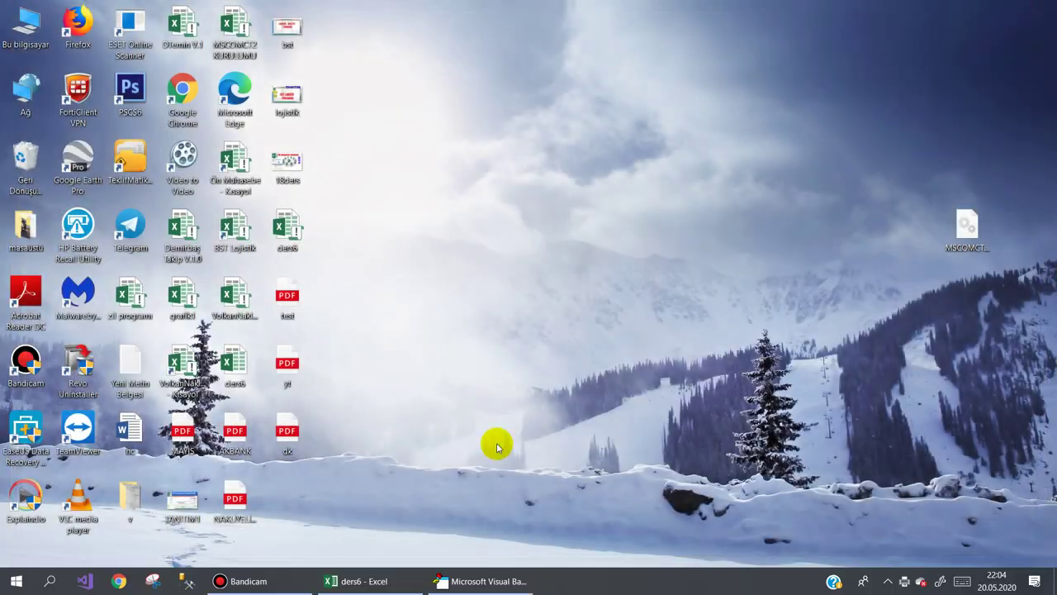
pyautogui.click(457, 575)
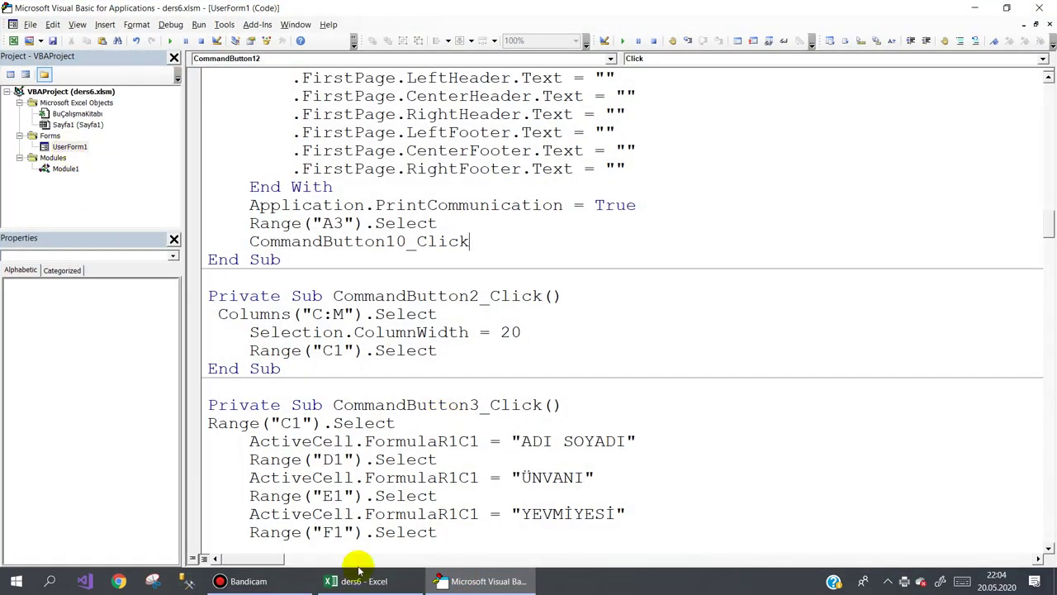
# - With the button form closed, auto-fit columns D, E, F and G to their contents
pyautogui.click(359, 572)
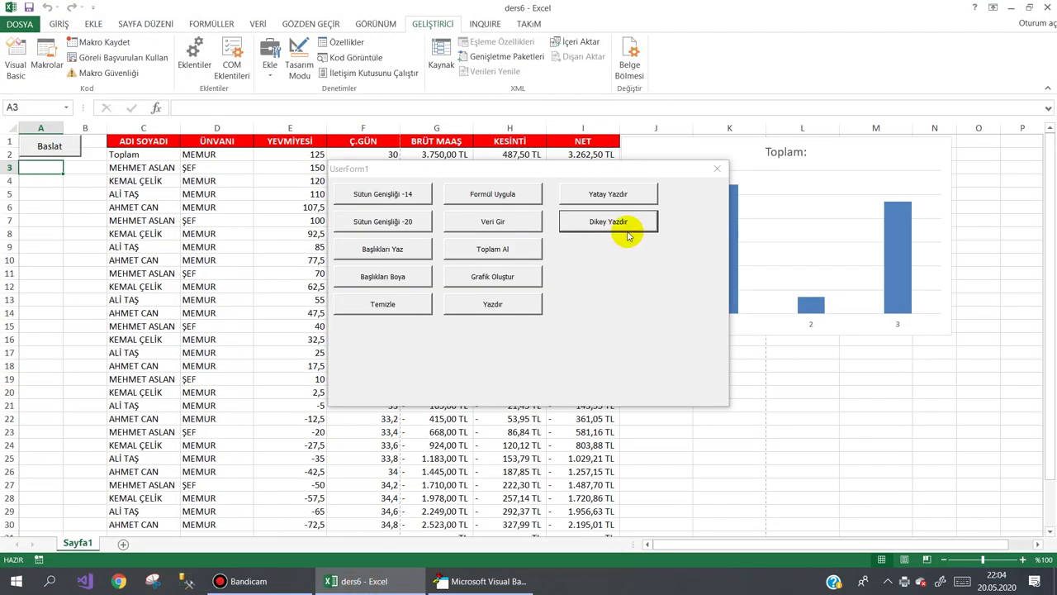
pyautogui.click(718, 169)
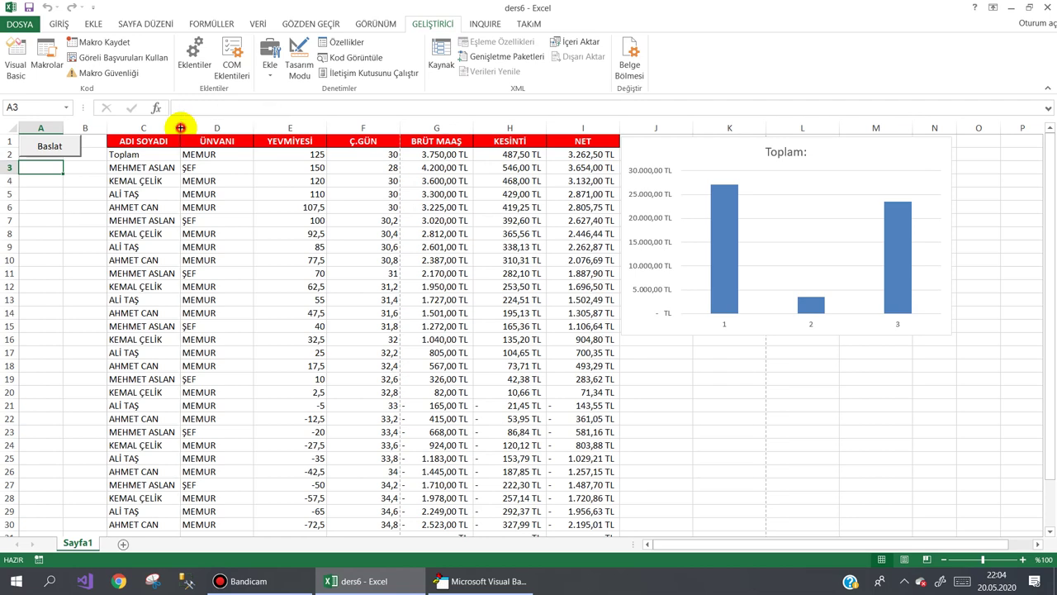
pyautogui.doubleClick(253, 127)
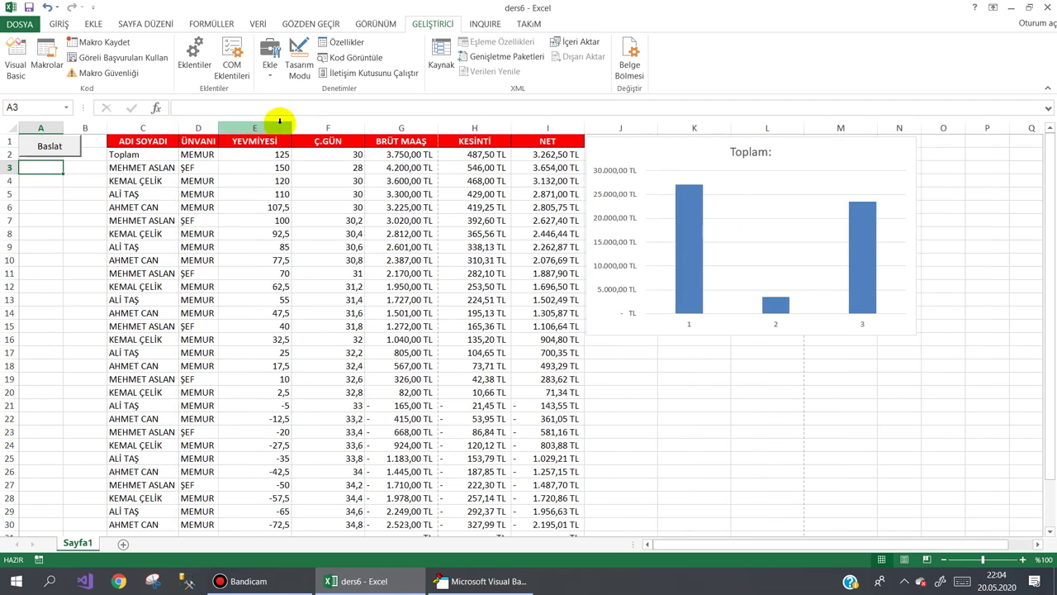
pyautogui.doubleClick(291, 126)
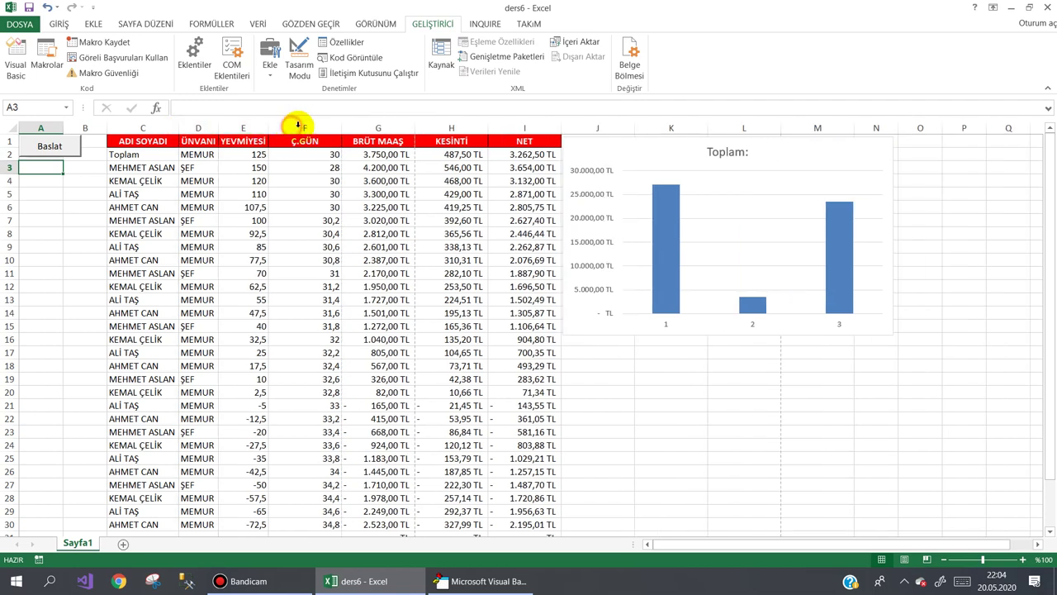
pyautogui.doubleClick(342, 127)
pyautogui.doubleClick(390, 129)
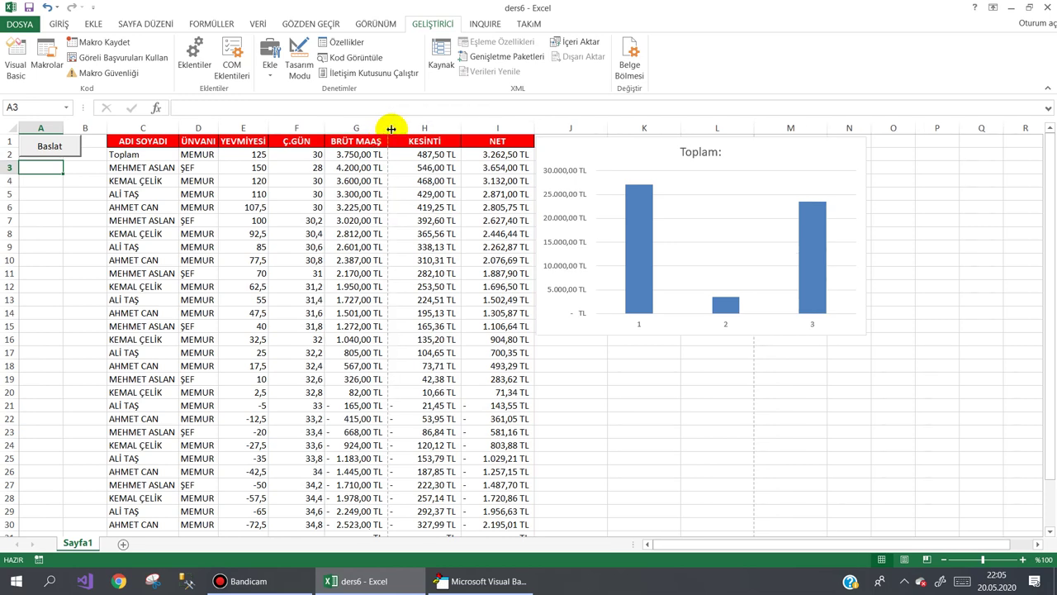
pyautogui.click(59, 149)
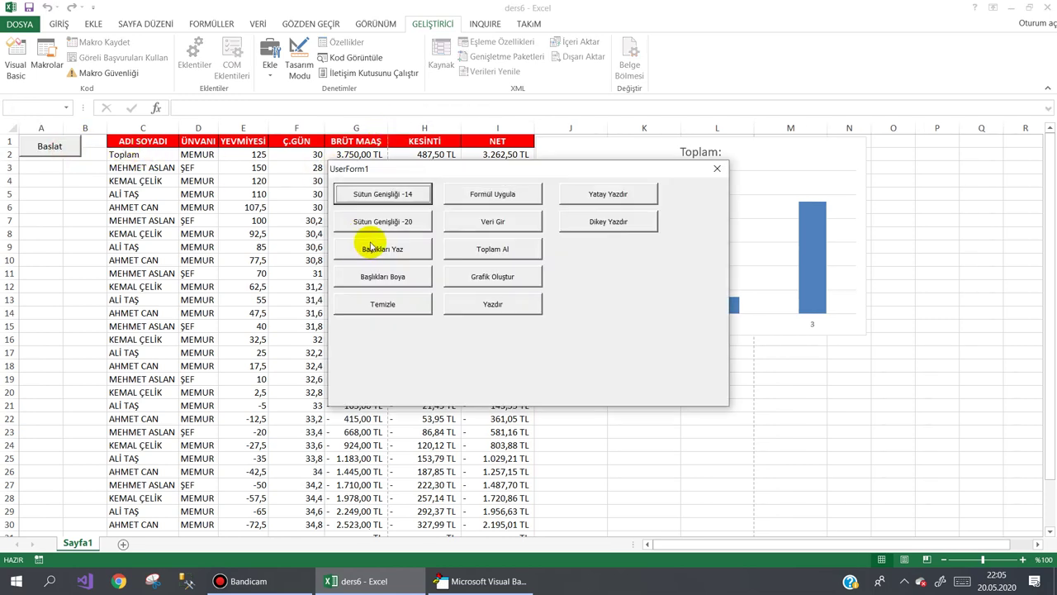
# - Set columns C through I to width 20 from the form, then narrow column E by hand
pyautogui.click(395, 221)
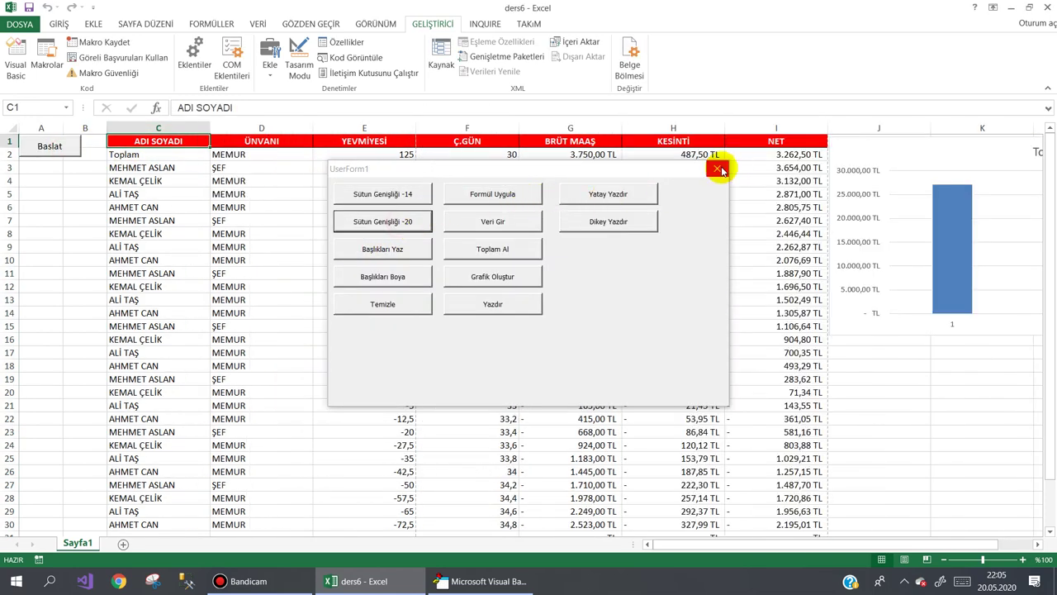
pyautogui.click(720, 170)
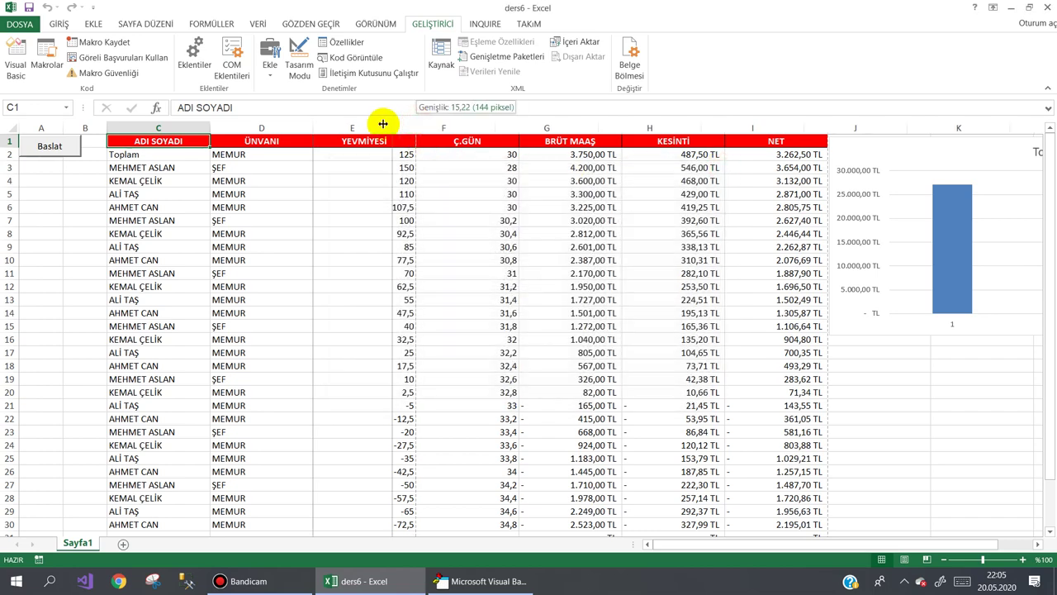
pyautogui.moveTo(416, 122); pyautogui.dragTo(381, 122)
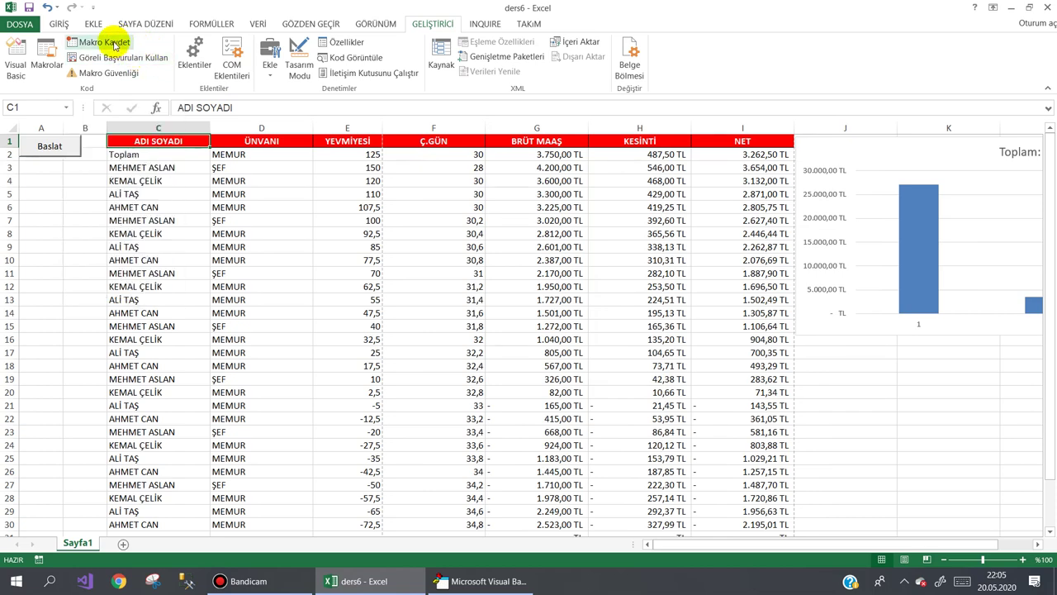
# - Record a macro that auto-fits columns C to I and ends with cell C2 selected
pyautogui.click(114, 44)
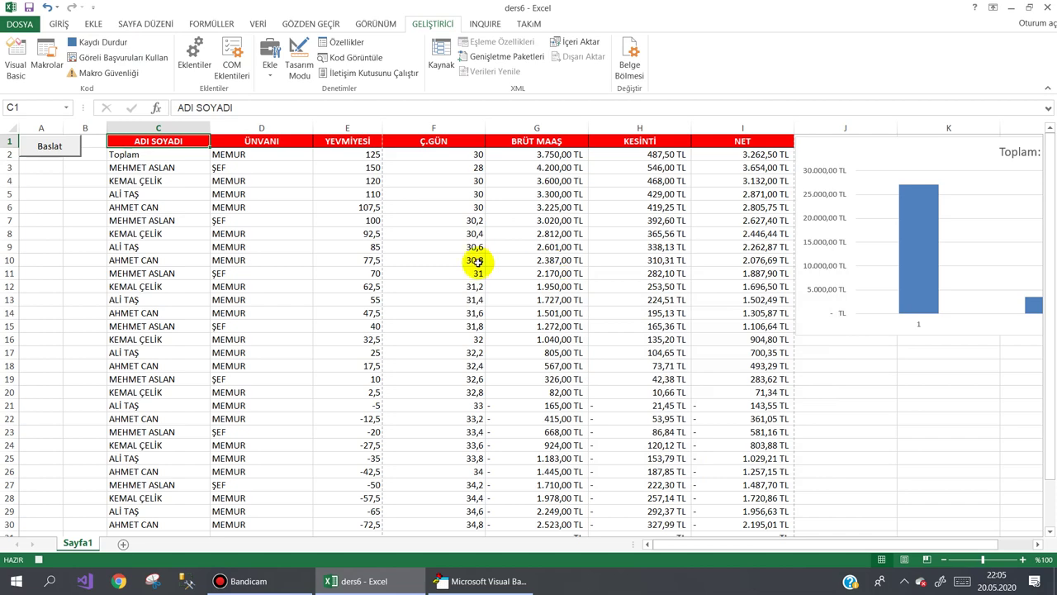
pyautogui.click(175, 128)
pyautogui.moveTo(175, 128); pyautogui.dragTo(753, 113)
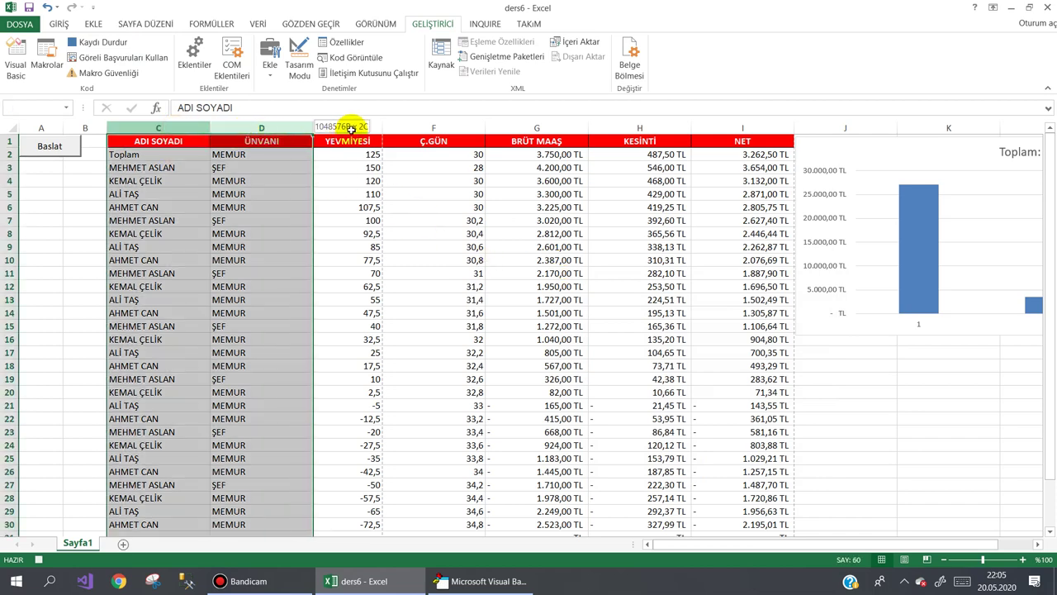
pyautogui.doubleClick(486, 126)
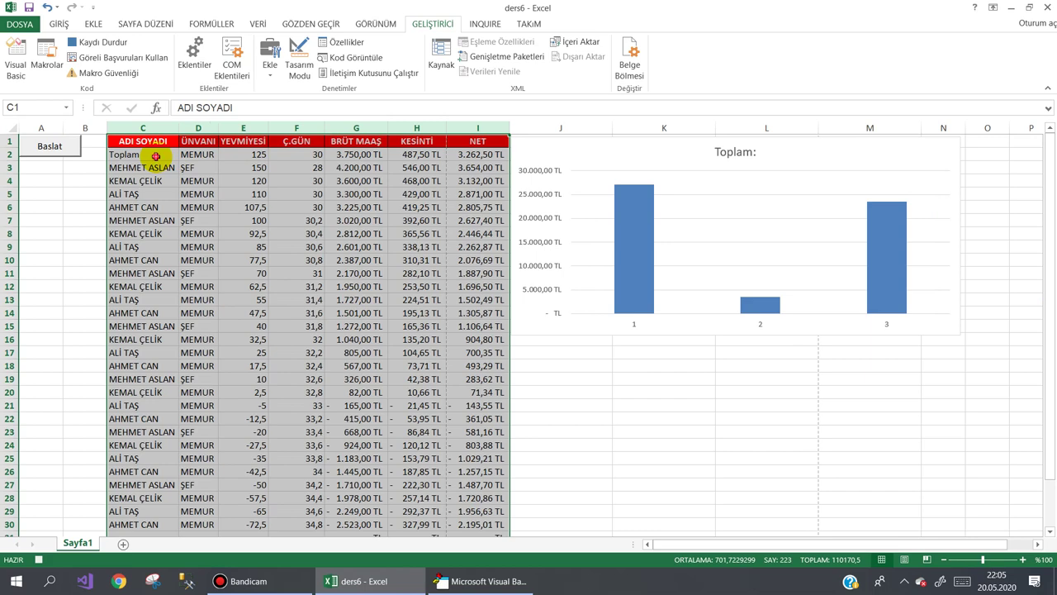
pyautogui.click(155, 156)
pyautogui.click(87, 43)
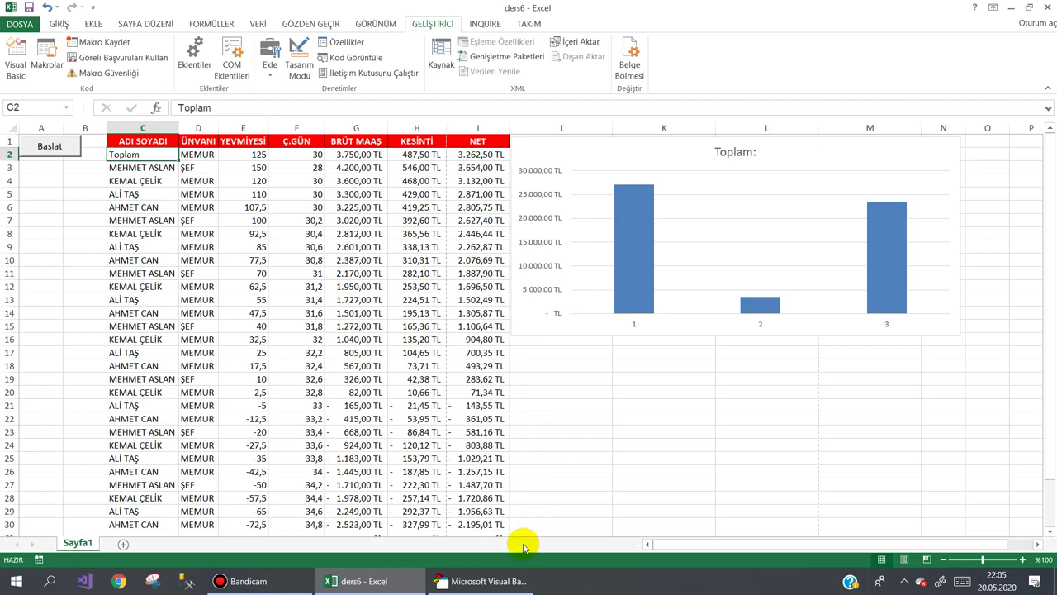
# - Cut the three recorded AutoFit lines out of Module1's macro code
pyautogui.click(493, 585)
pyautogui.doubleClick(66, 169)
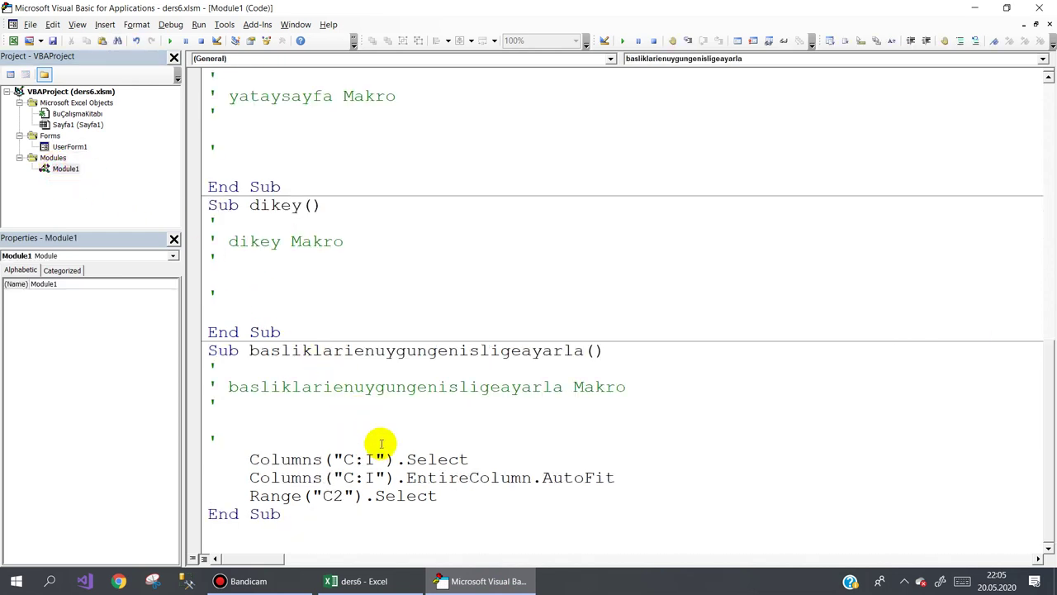
pyautogui.moveTo(542, 477); pyautogui.dragTo(615, 479)
pyautogui.click(454, 495)
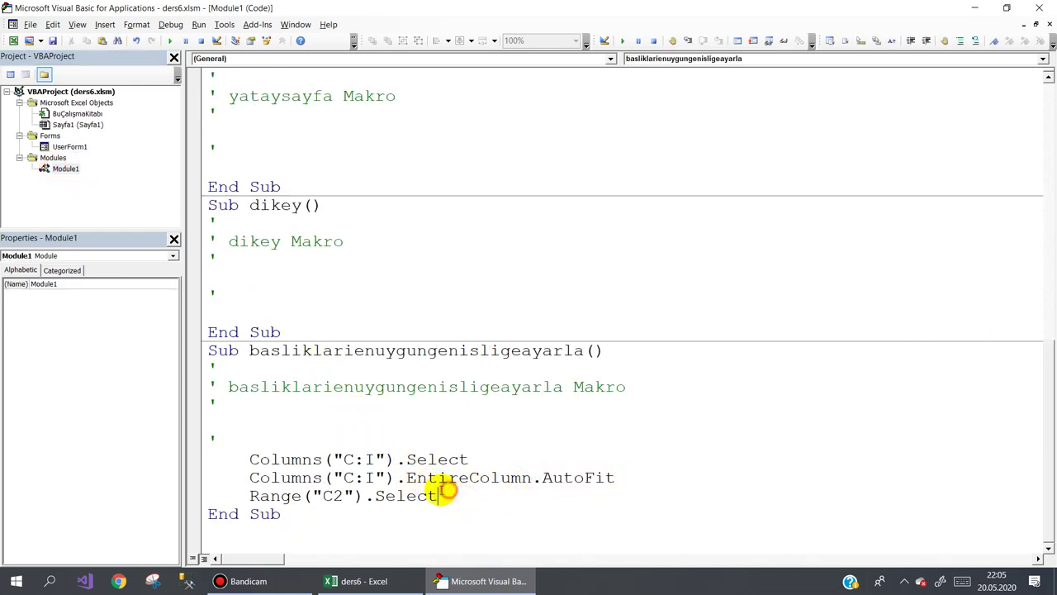
pyautogui.moveTo(446, 494); pyautogui.dragTo(213, 460)
pyautogui.hotkey('ctrl', 'c')
pyautogui.press('Delete')
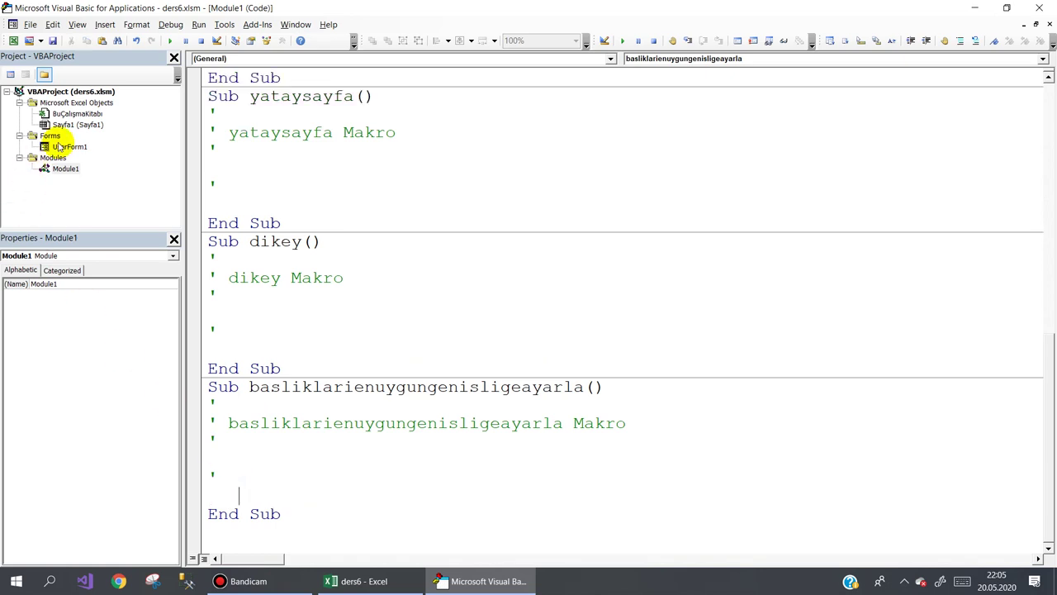
# - Duplicate the Dikey Yazdır button on the UserForm1 designer, placing the copy below the original
pyautogui.click(66, 142)
pyautogui.doubleClick(66, 147)
pyautogui.moveTo(468, 113); pyautogui.dragTo(467, 145)
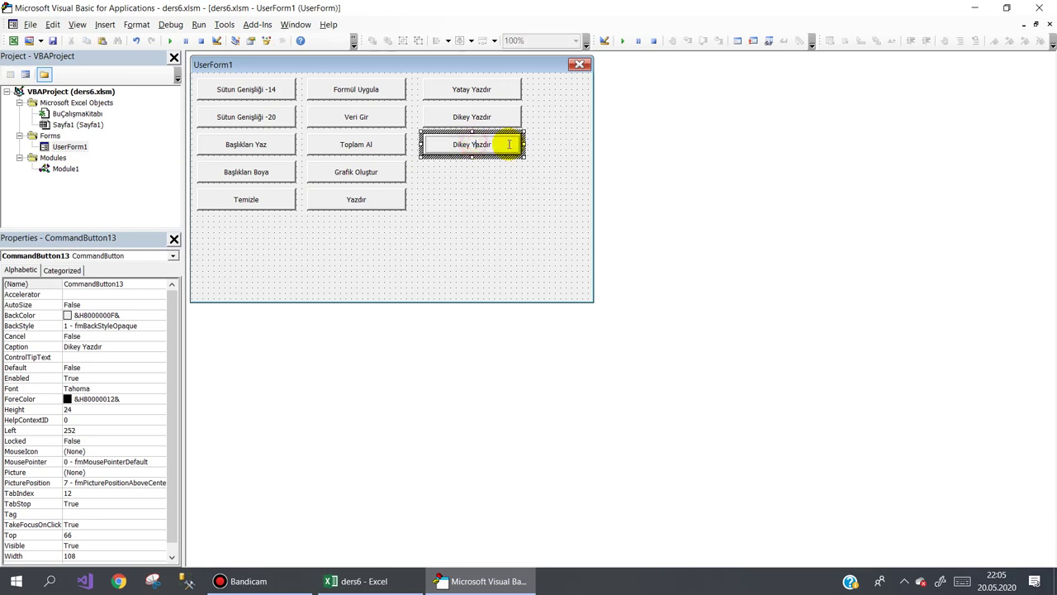
# - Caption the copied button 'Ey Uygun Sütun Genişliği' and move it below Temizle
pyautogui.click(422, 147)
pyautogui.write('Ey Uygun Sütun Genişliği')
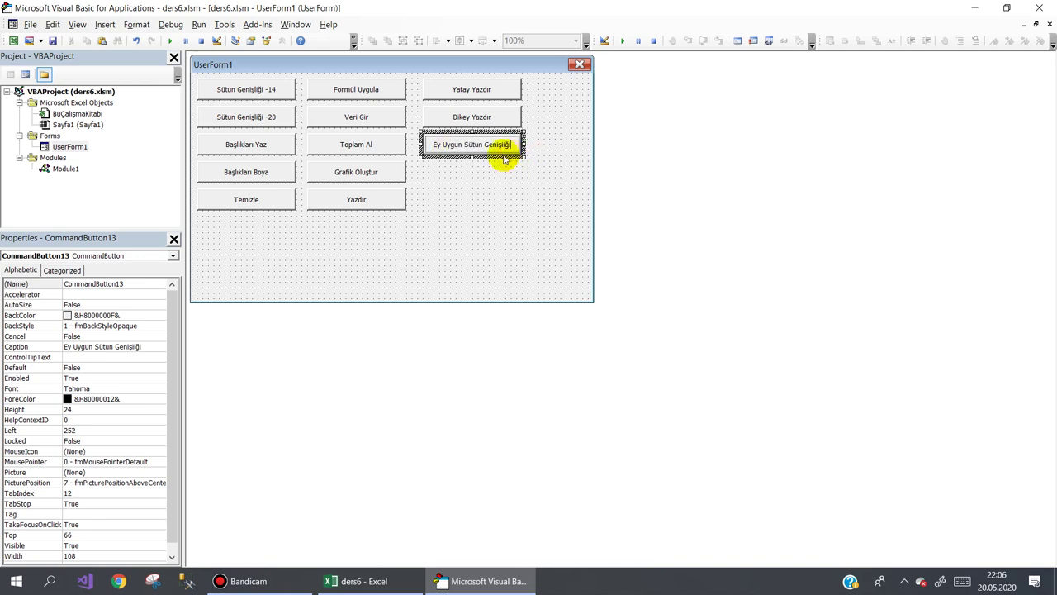
pyautogui.moveTo(494, 159); pyautogui.dragTo(267, 242)
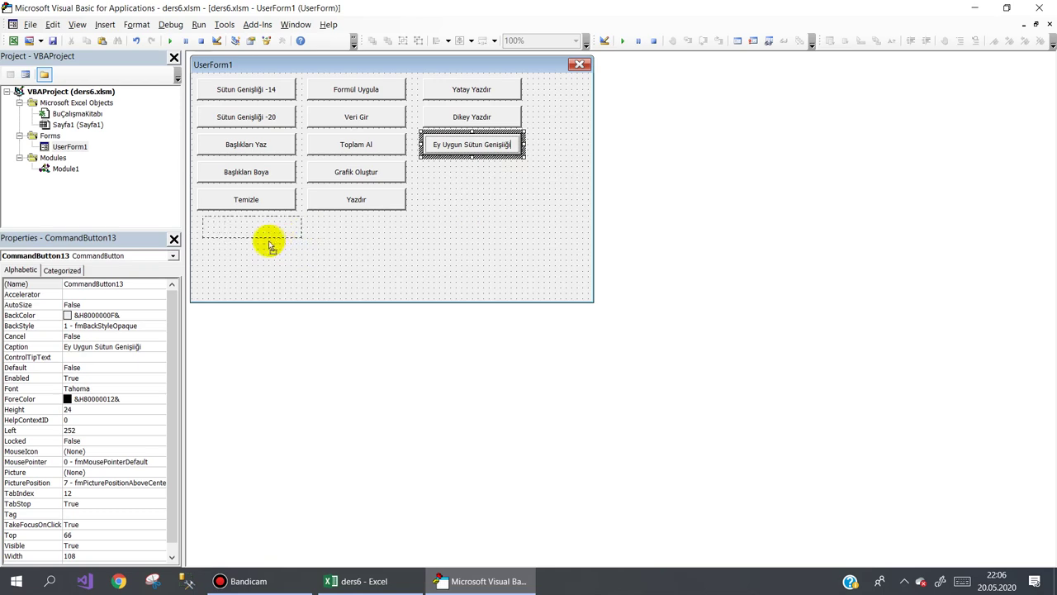
# - Paste the C:I autofit code into the new button's click handler and launch the form in Excel
pyautogui.click(311, 234)
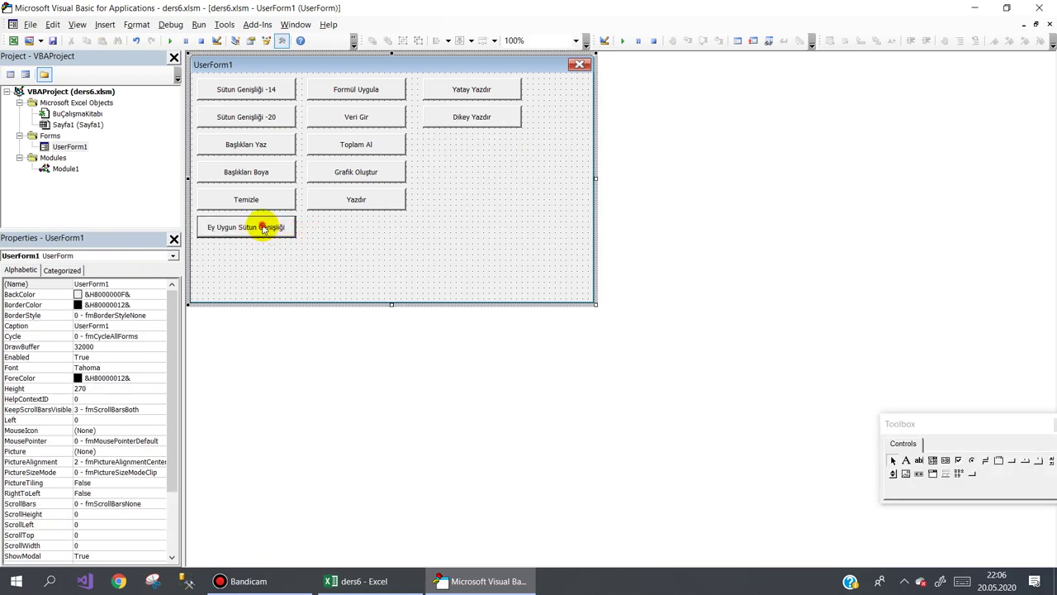
pyautogui.doubleClick(265, 225)
pyautogui.hotkey('ctrl', 'v')
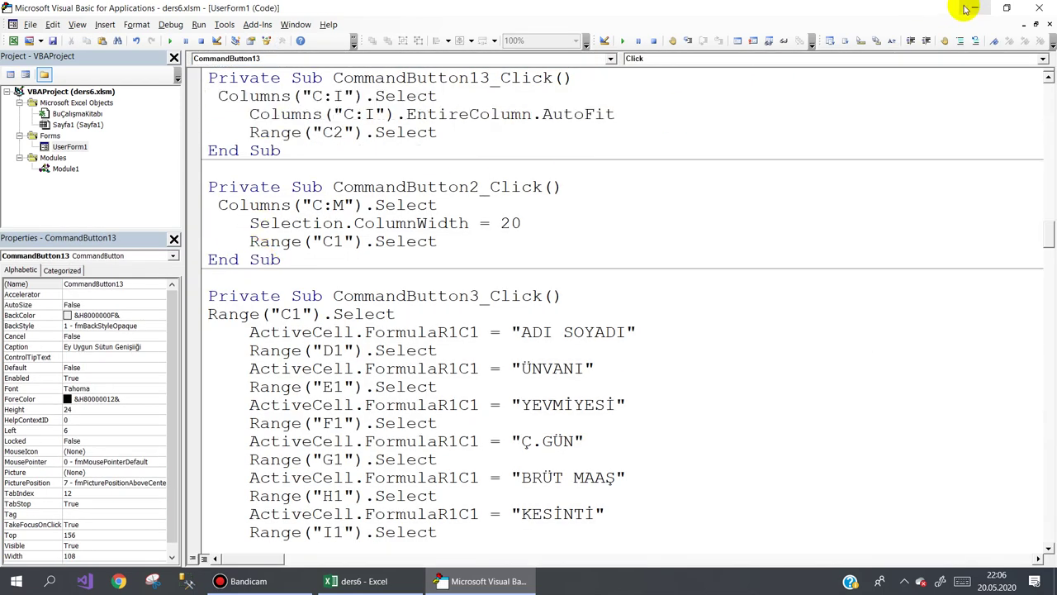
pyautogui.click(975, 8)
pyautogui.click(51, 146)
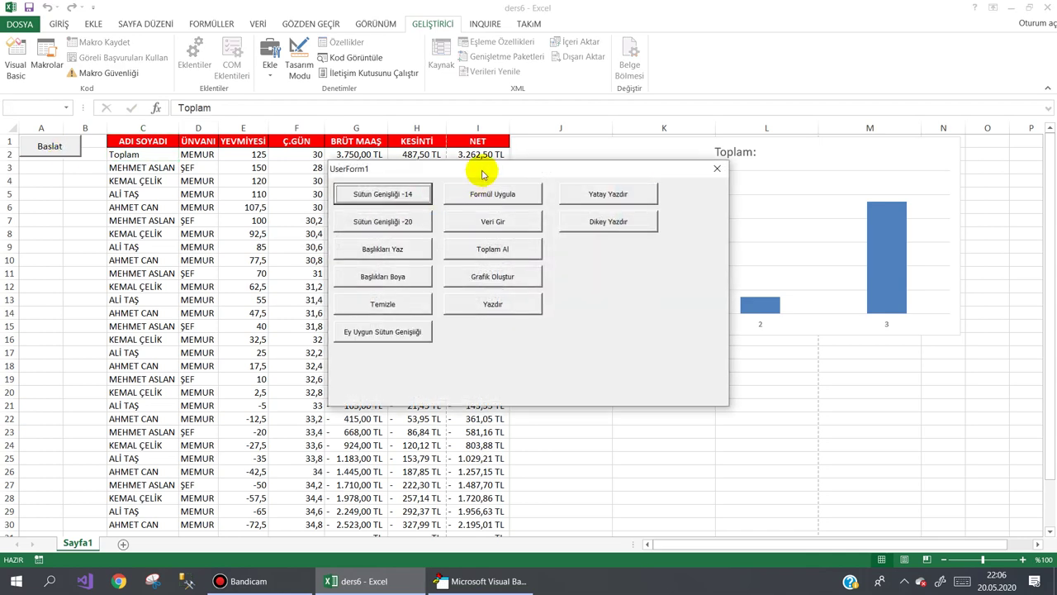
# - Clear the sheet, set columns to width 20, and write red header labels via the form
pyautogui.moveTo(487, 170); pyautogui.dragTo(789, 187)
pyautogui.click(678, 322)
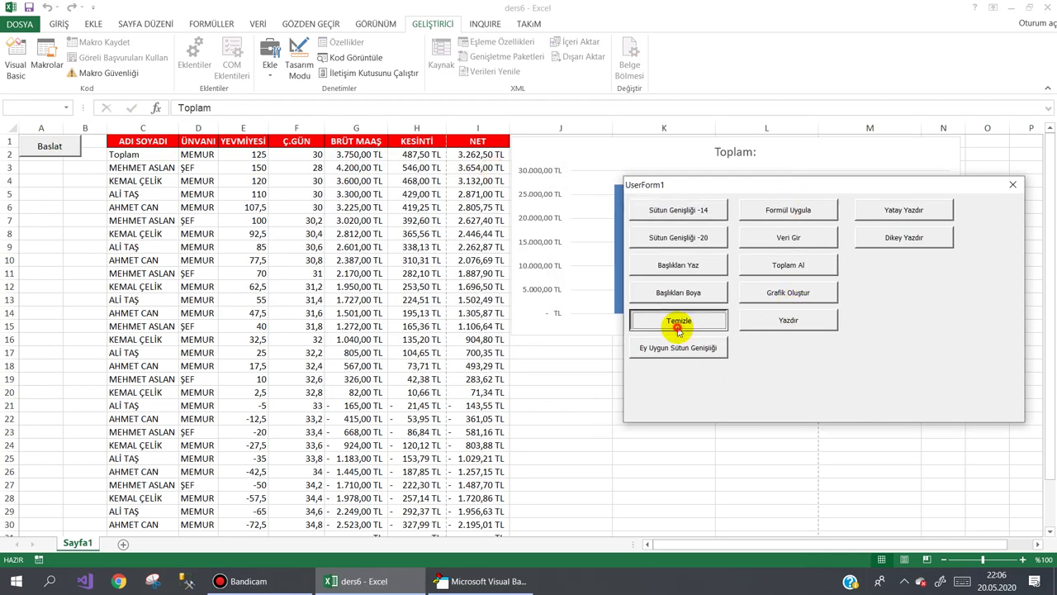
pyautogui.click(691, 237)
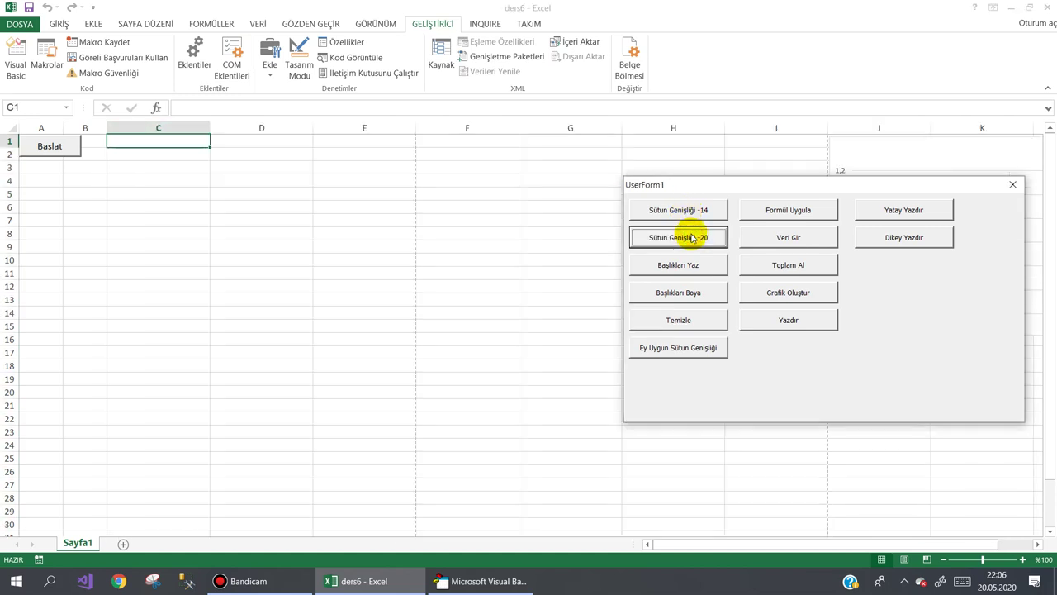
pyautogui.click(678, 277)
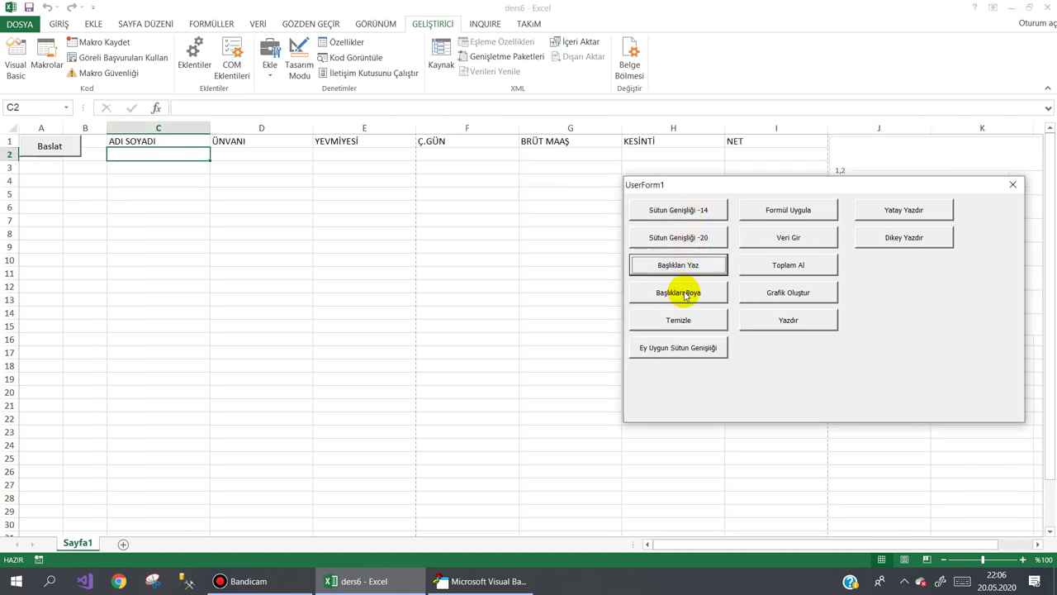
pyautogui.click(684, 294)
# - Apply formulas, enter data, add the total row, create the Toplam chart, and autofit columns C–I
pyautogui.click(788, 210)
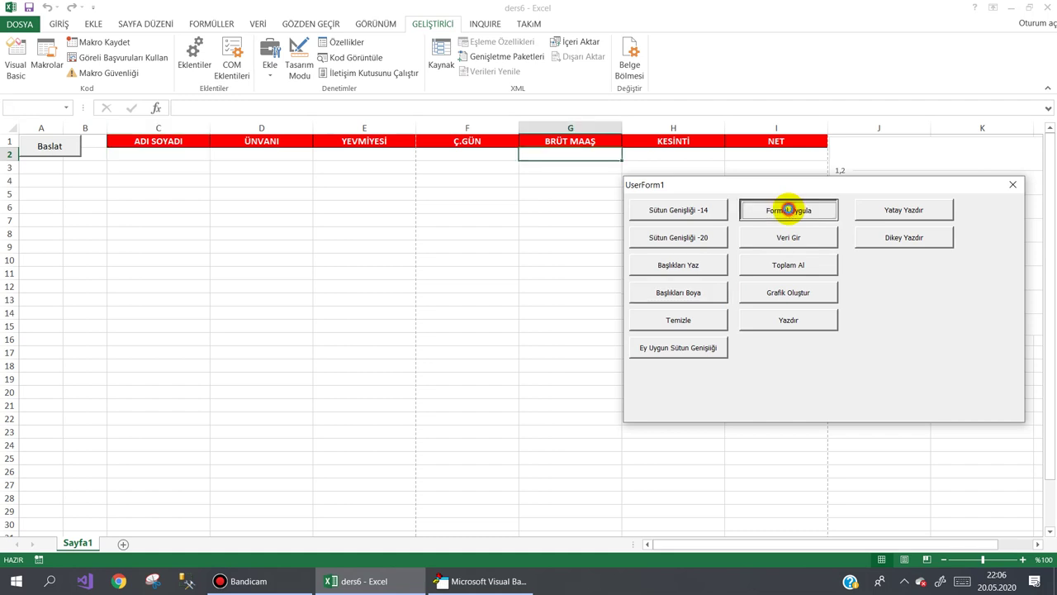
pyautogui.click(785, 239)
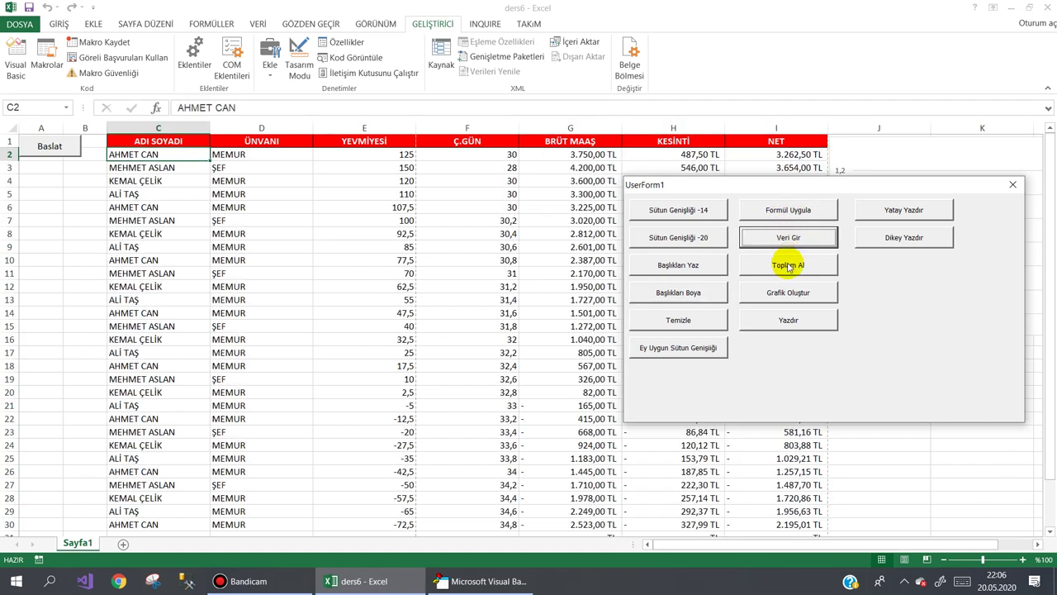
pyautogui.click(789, 266)
pyautogui.click(789, 293)
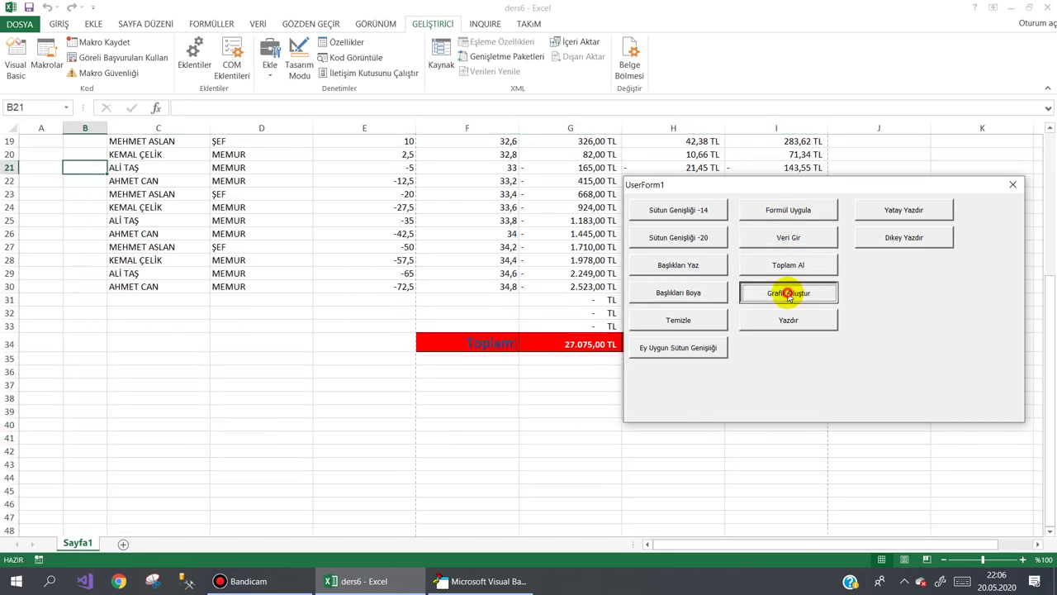
pyautogui.click(666, 349)
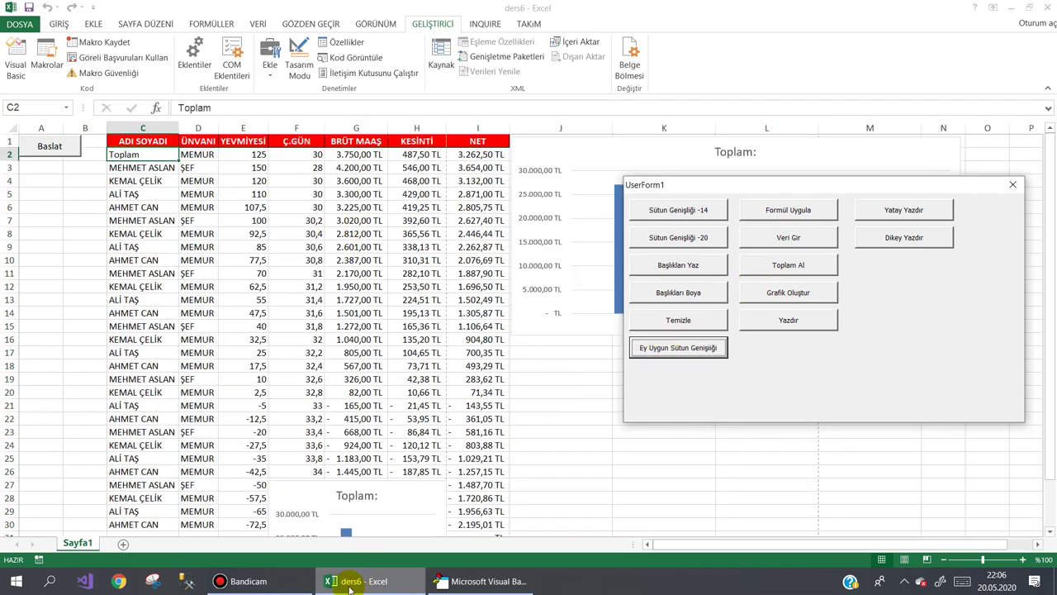
# - Show and then hide the screen recorder window, returning to the VBA editor
pyautogui.click(256, 581)
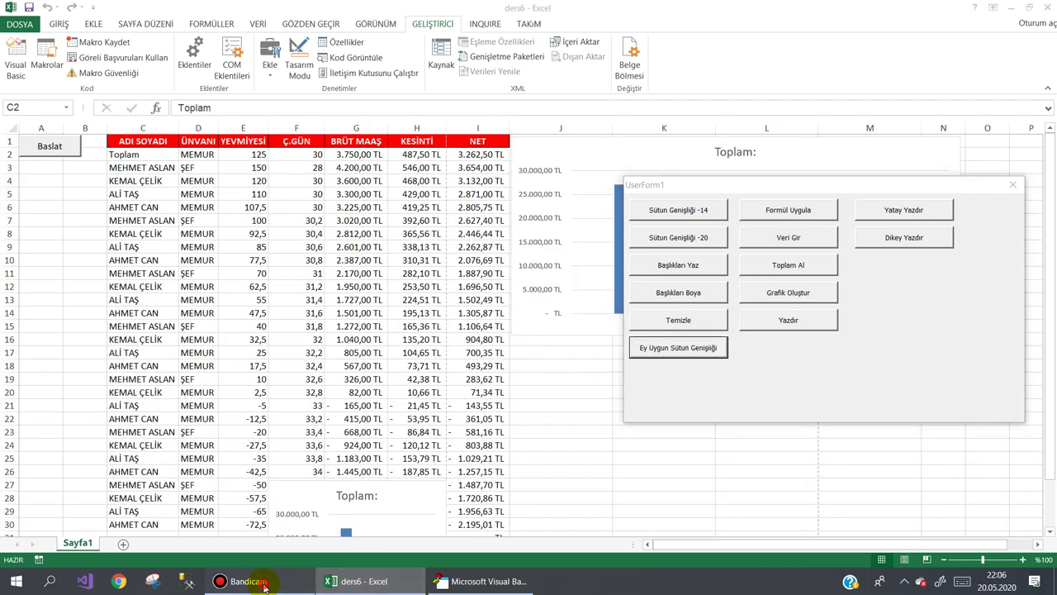
pyautogui.click(289, 234)
pyautogui.click(1034, 11)
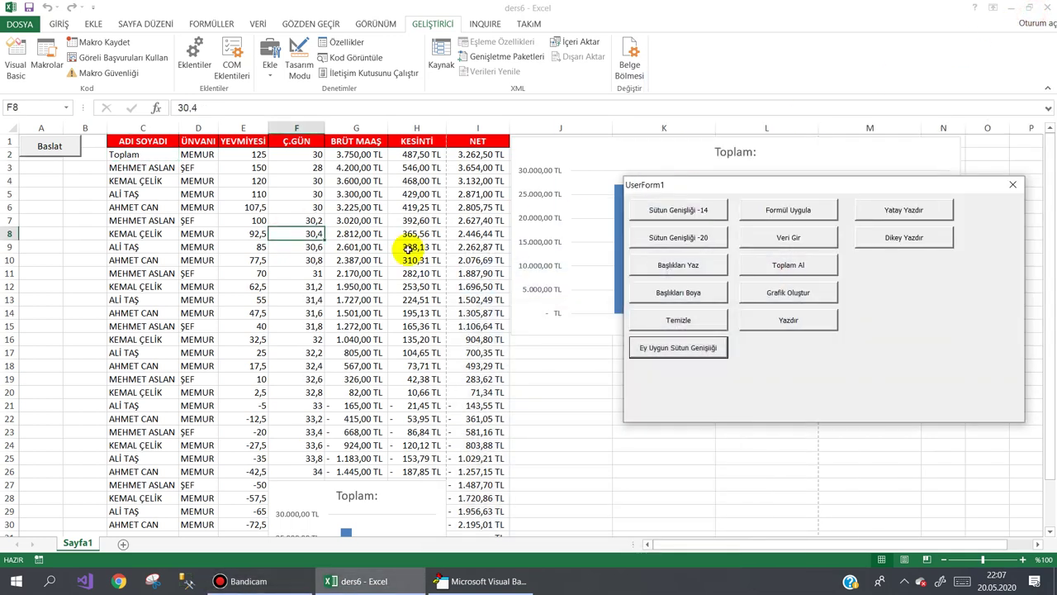
pyautogui.click(456, 584)
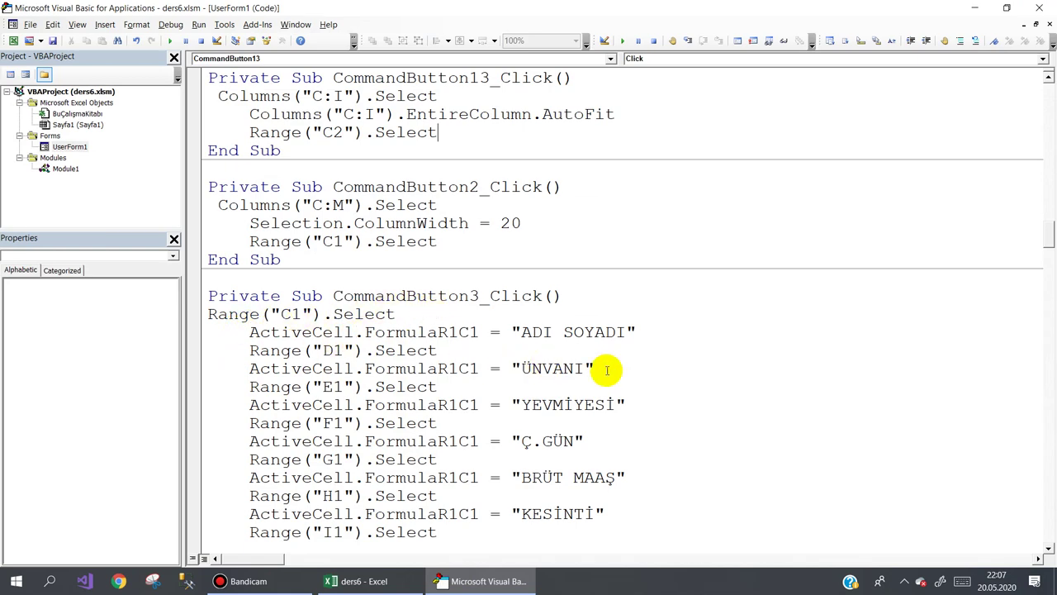
# - Scroll the code window and bring back the UserForm1 designer with all its buttons
pyautogui.moveTo(1046, 161)
pyautogui.mouseDown()
pyautogui.moveTo(1049, 178)
pyautogui.moveTo(1049, 97)
pyautogui.mouseUp()
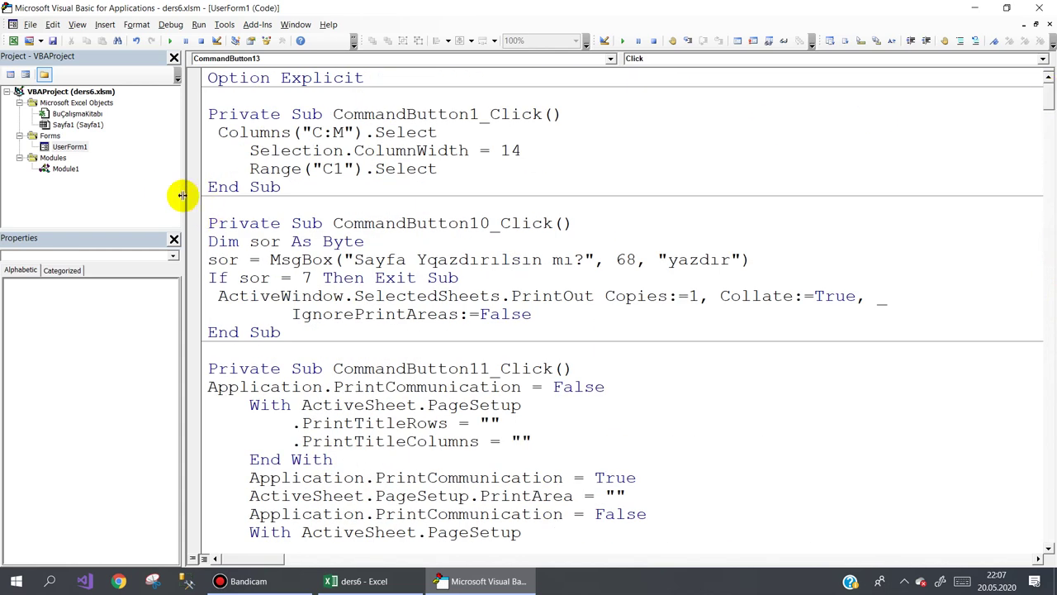
pyautogui.click(79, 147)
pyautogui.doubleClick(79, 147)
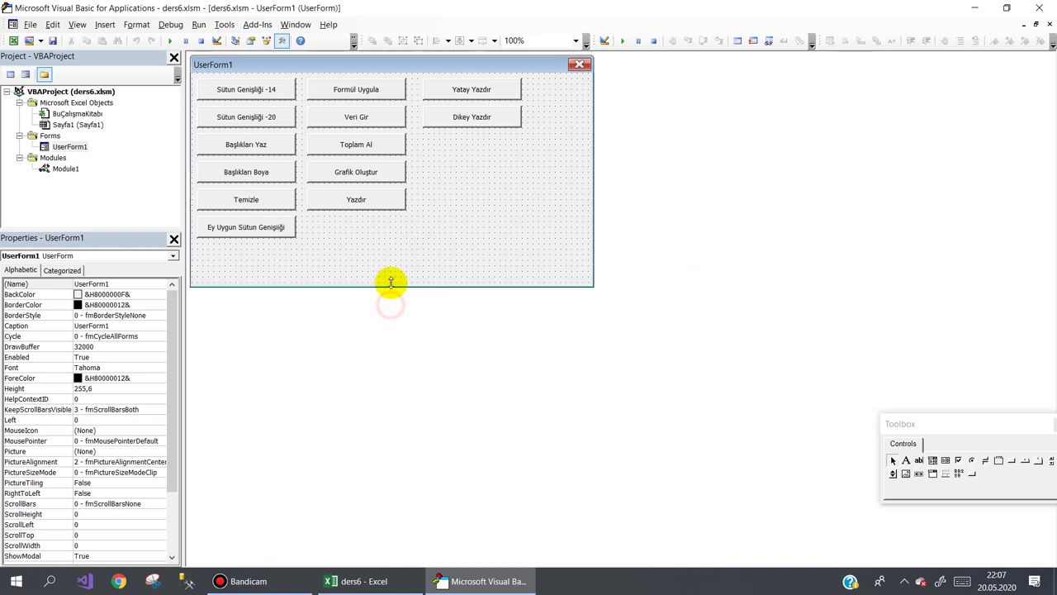
# - Shrink UserForm1 to height 219,6 and narrow it to fit the three button columns
pyautogui.moveTo(391, 304); pyautogui.dragTo(390, 257)
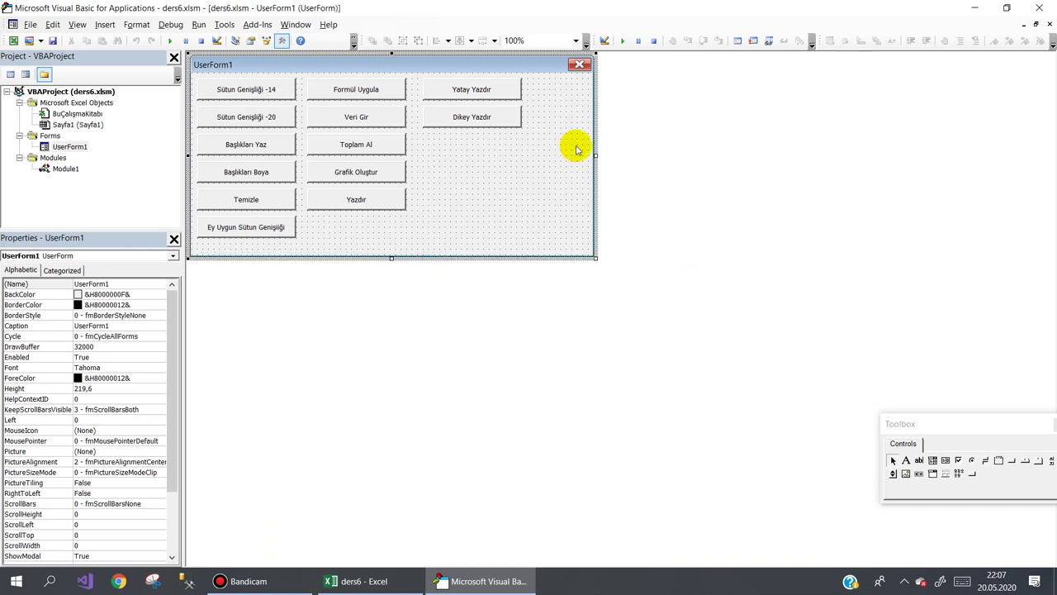
pyautogui.moveTo(596, 156); pyautogui.dragTo(546, 156)
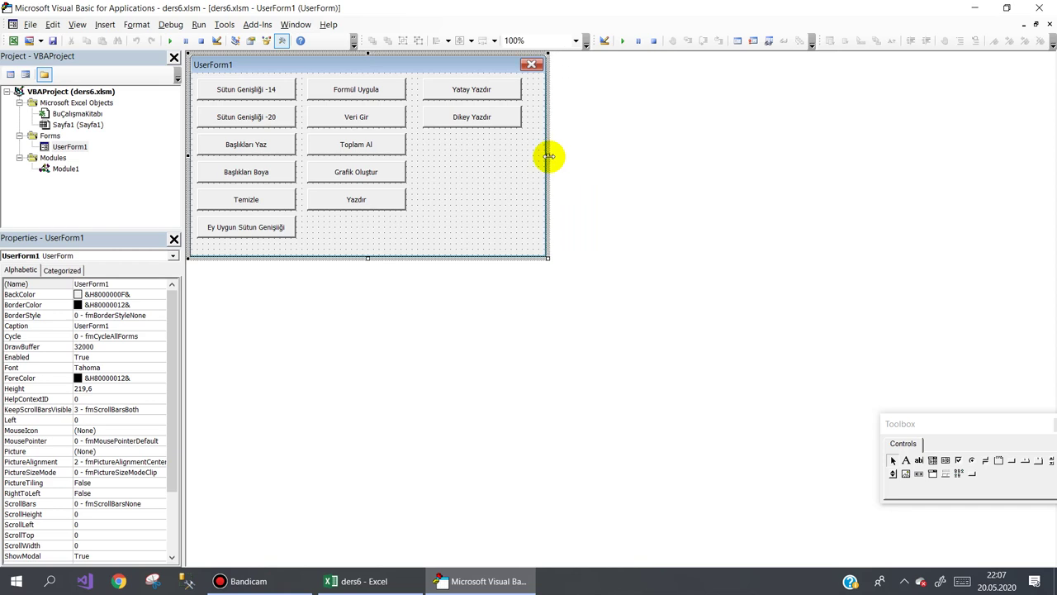
pyautogui.click(263, 580)
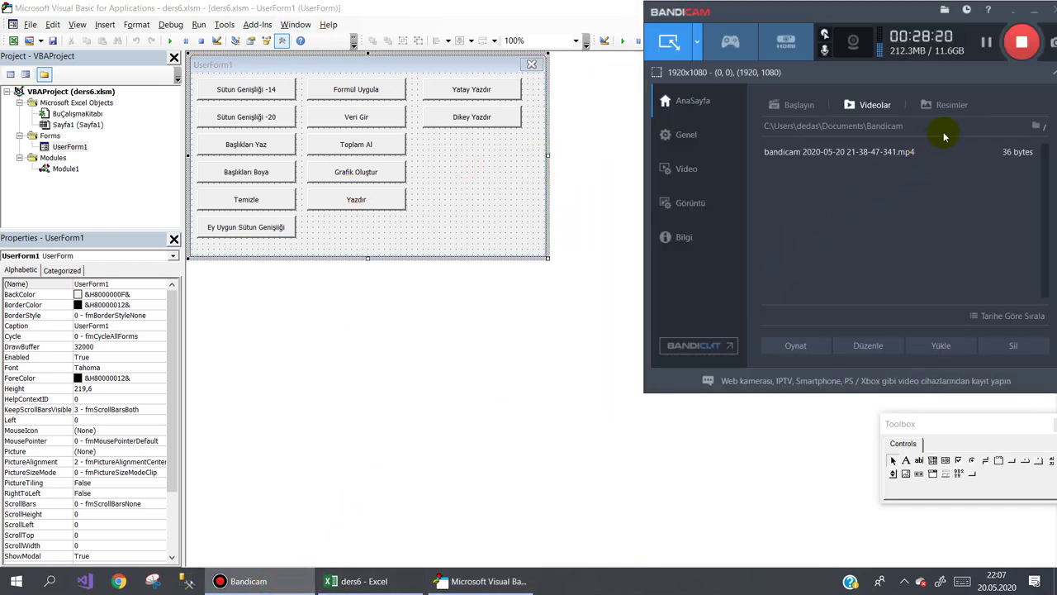